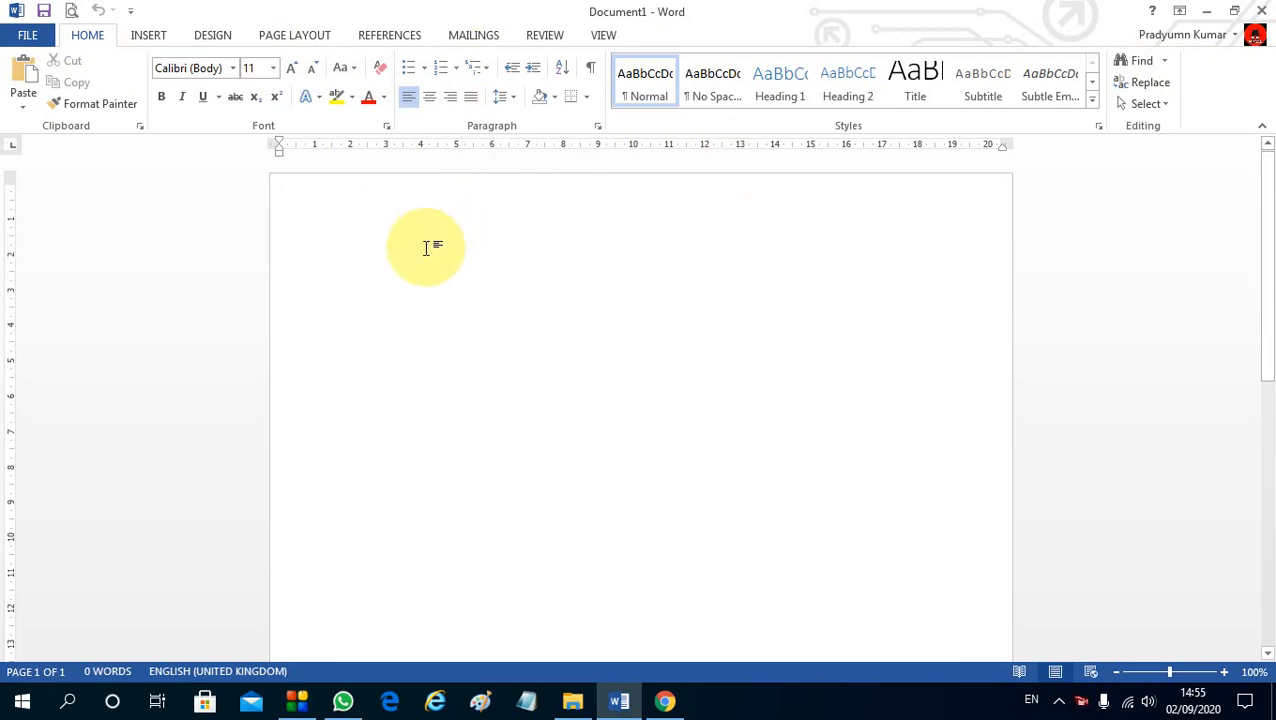
Paste the copied text into the blank document.
{"action": "key", "text": "ctrl+v"}
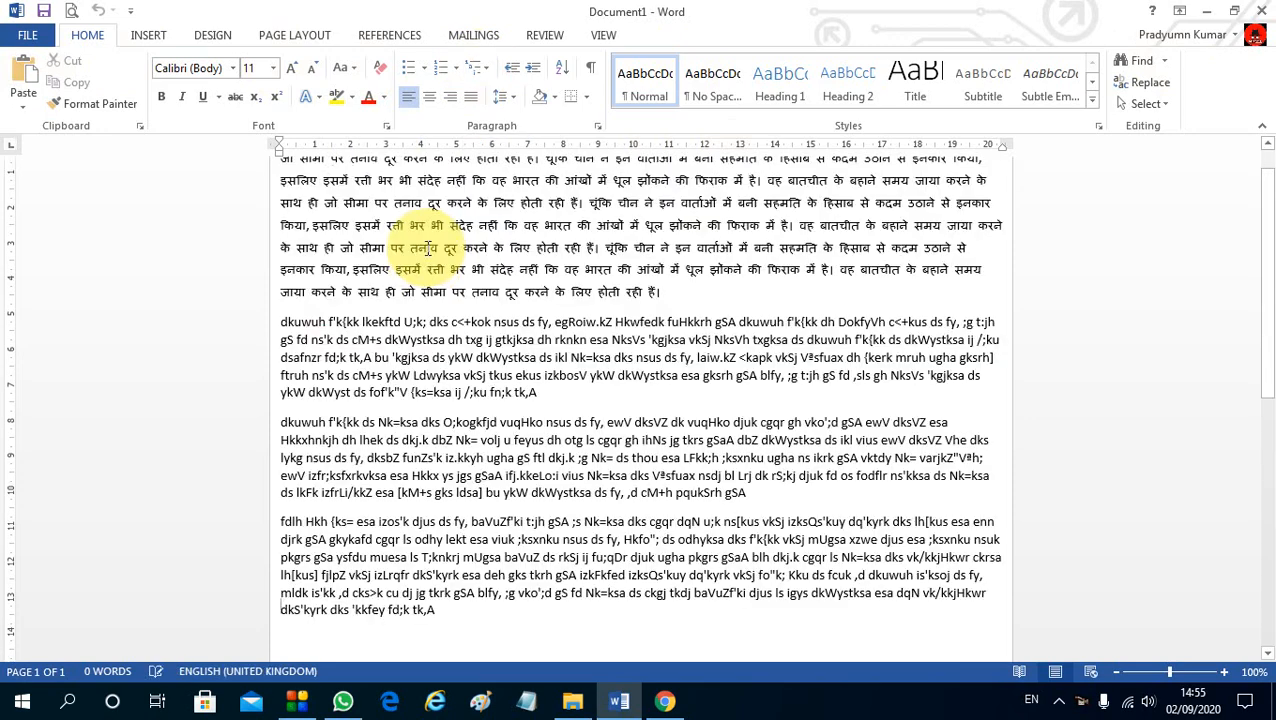
{"action": "left_click", "coordinate": [508, 376]}
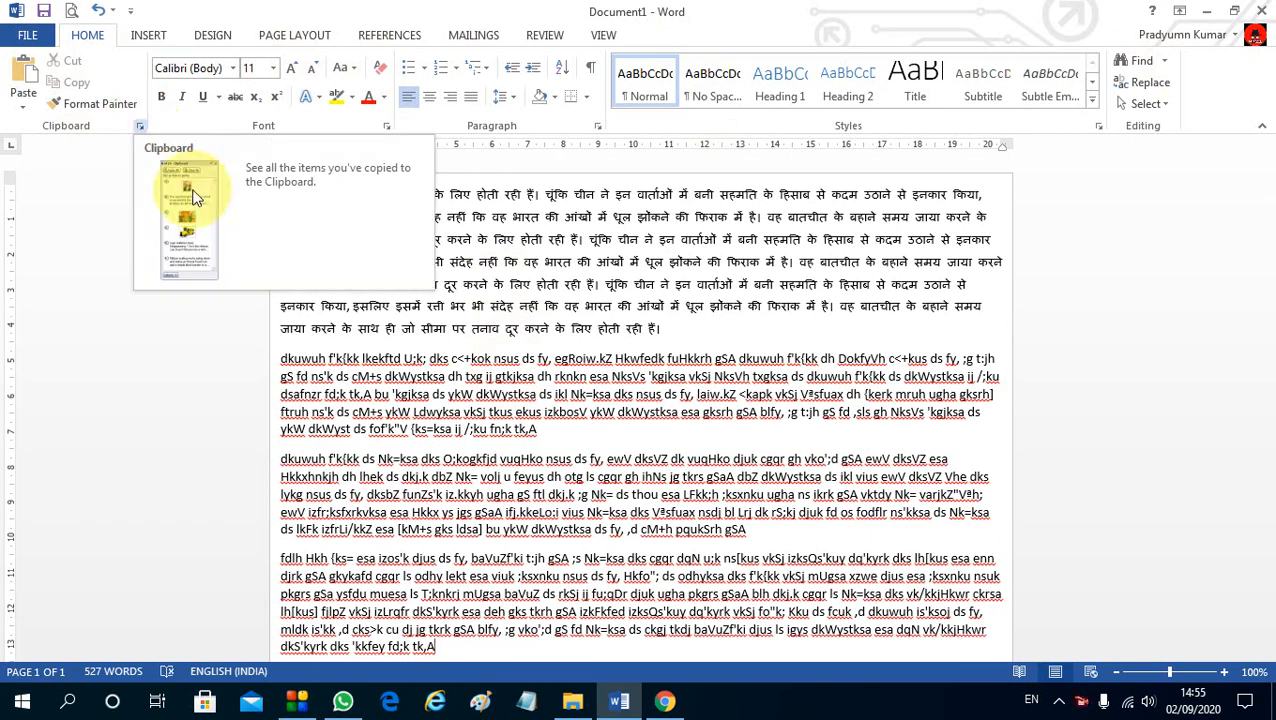
Copy the phrase "लिए होती रही हैं।" from the end of the first paragraph and paste it after that paragraph's last word.
{"action": "left_click", "coordinate": [550, 329]}
{"action": "left_click_drag", "start_coordinate": [574, 330], "coordinate": [660, 330]}
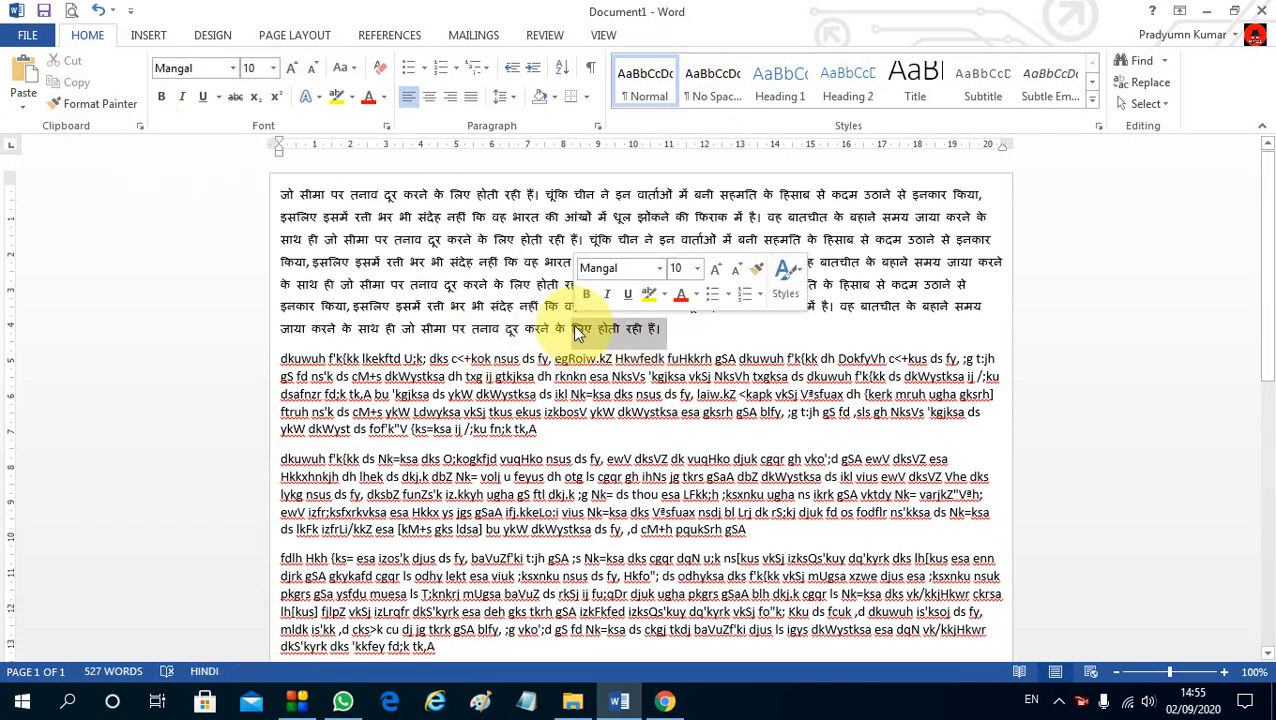
{"action": "key", "text": "ctrl+c"}
{"action": "left_click", "coordinate": [729, 327]}
{"action": "key", "text": "ctrl+v"}
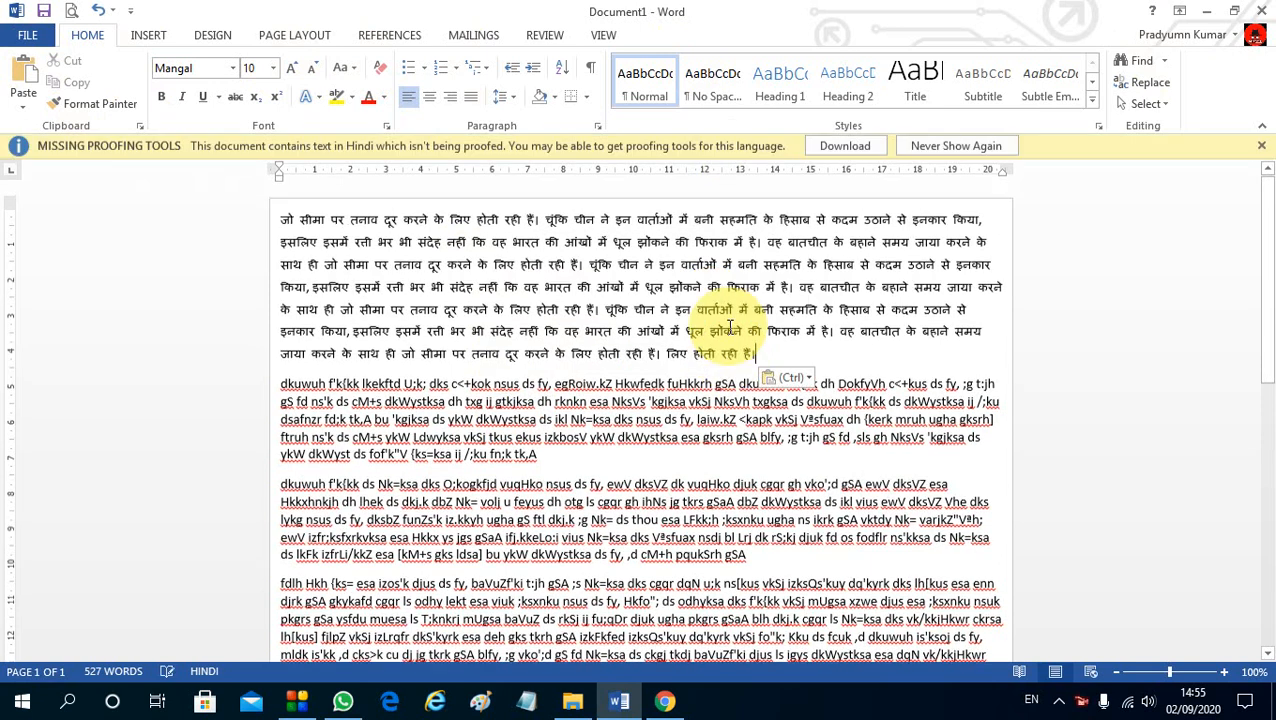
Delete the duplicated phrase "लिए होती रही हैं।" at the end of the first paragraph.
{"action": "left_click", "coordinate": [670, 357], "text": "shift"}
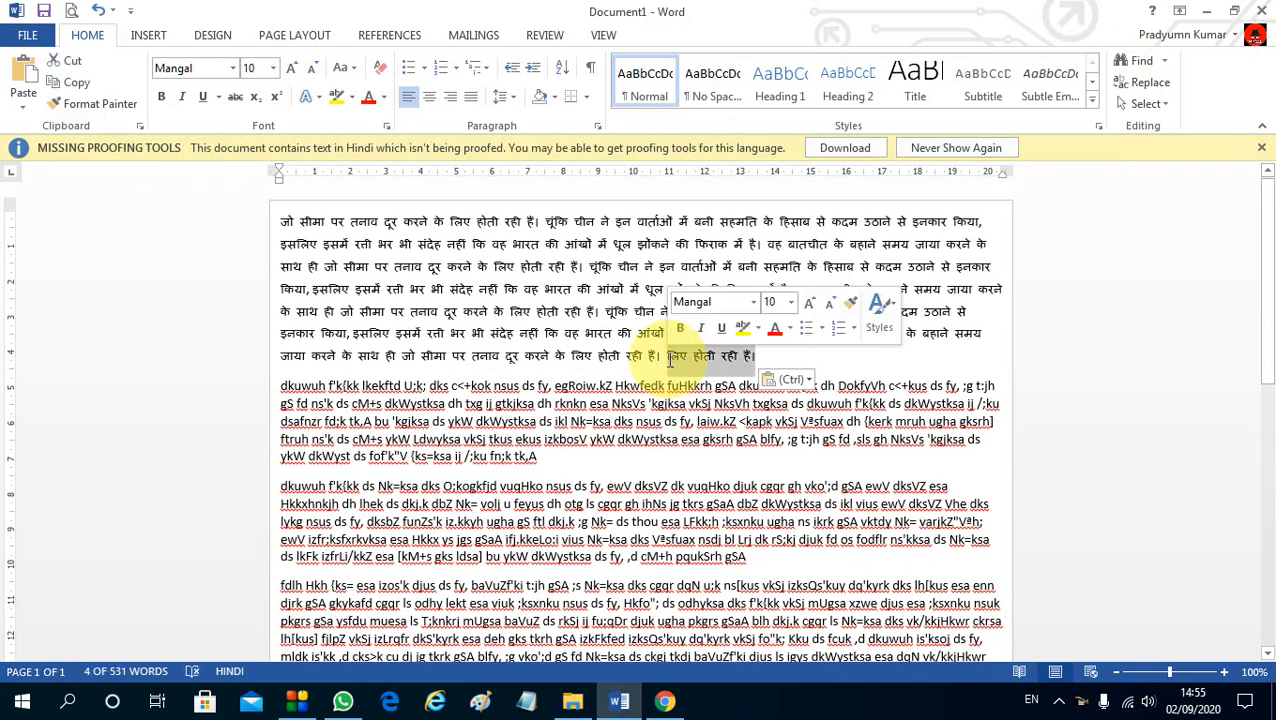
{"action": "key", "text": "Delete"}
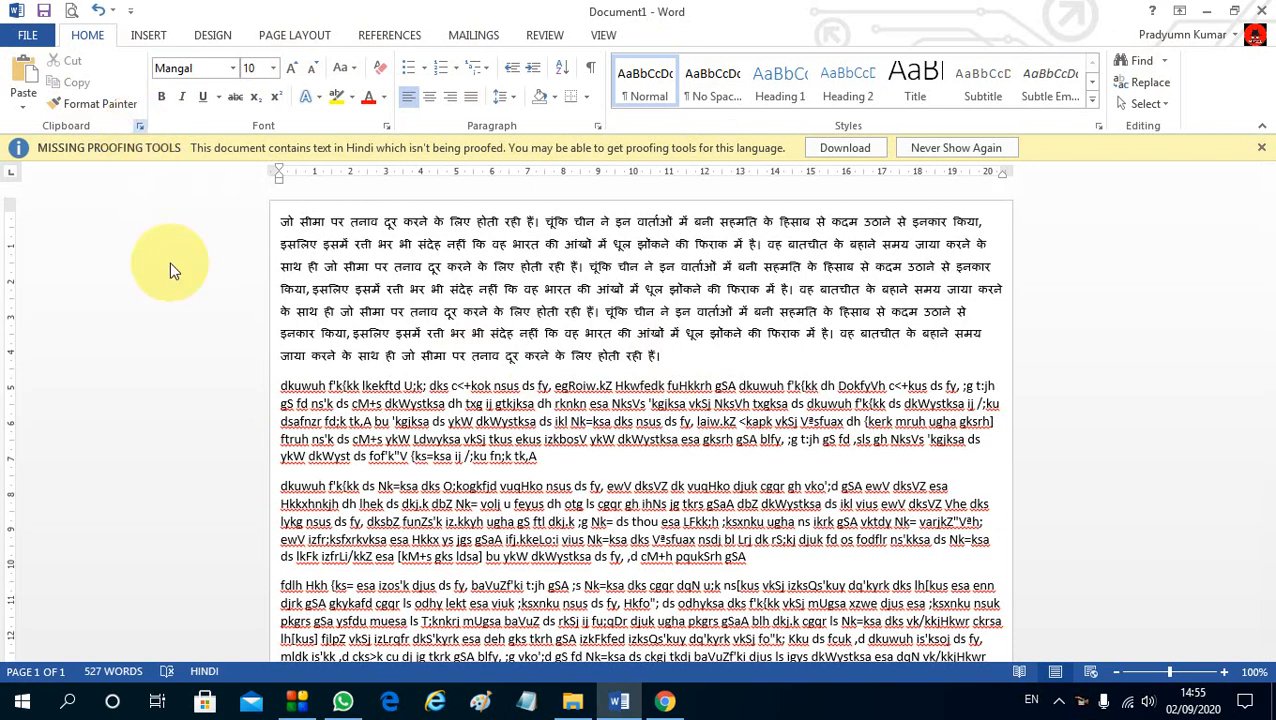
Display the collected clipboard items and add the phrase "चूंकि चीन ने इन वार्ताओं" from the first paragraph to them.
{"action": "left_click", "coordinate": [140, 127]}
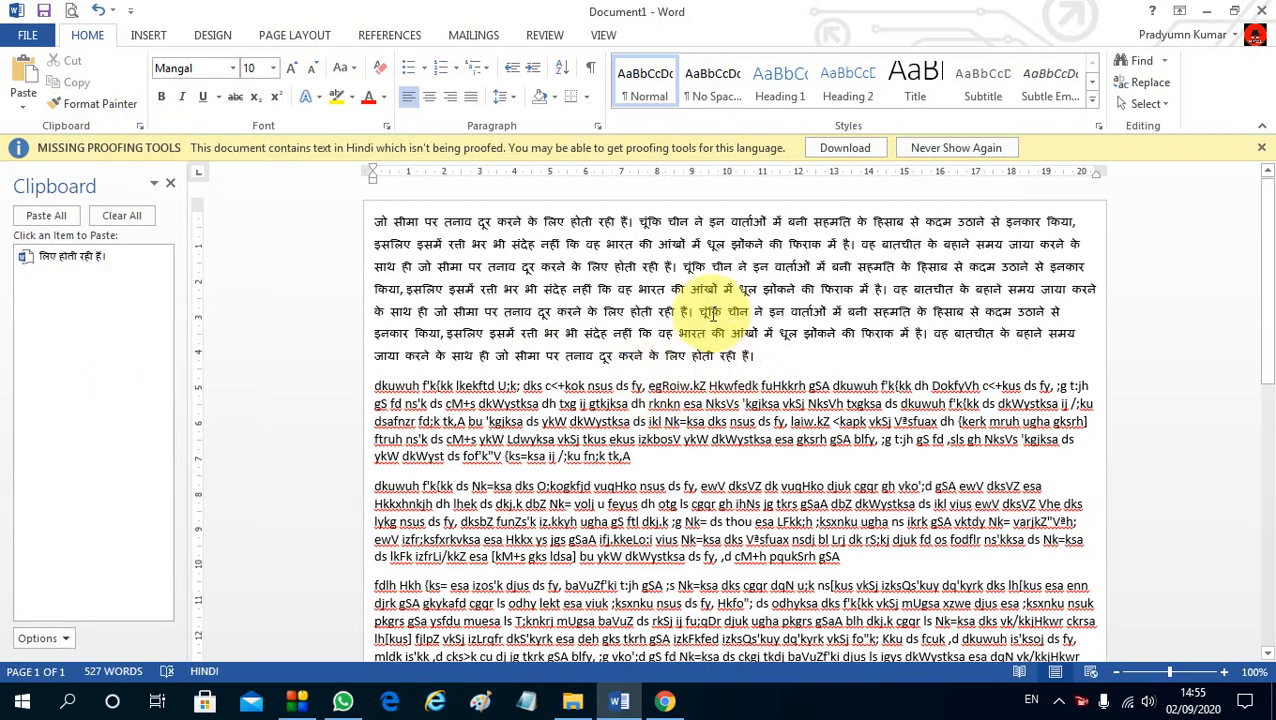
{"action": "left_click_drag", "start_coordinate": [705, 311], "coordinate": [830, 312]}
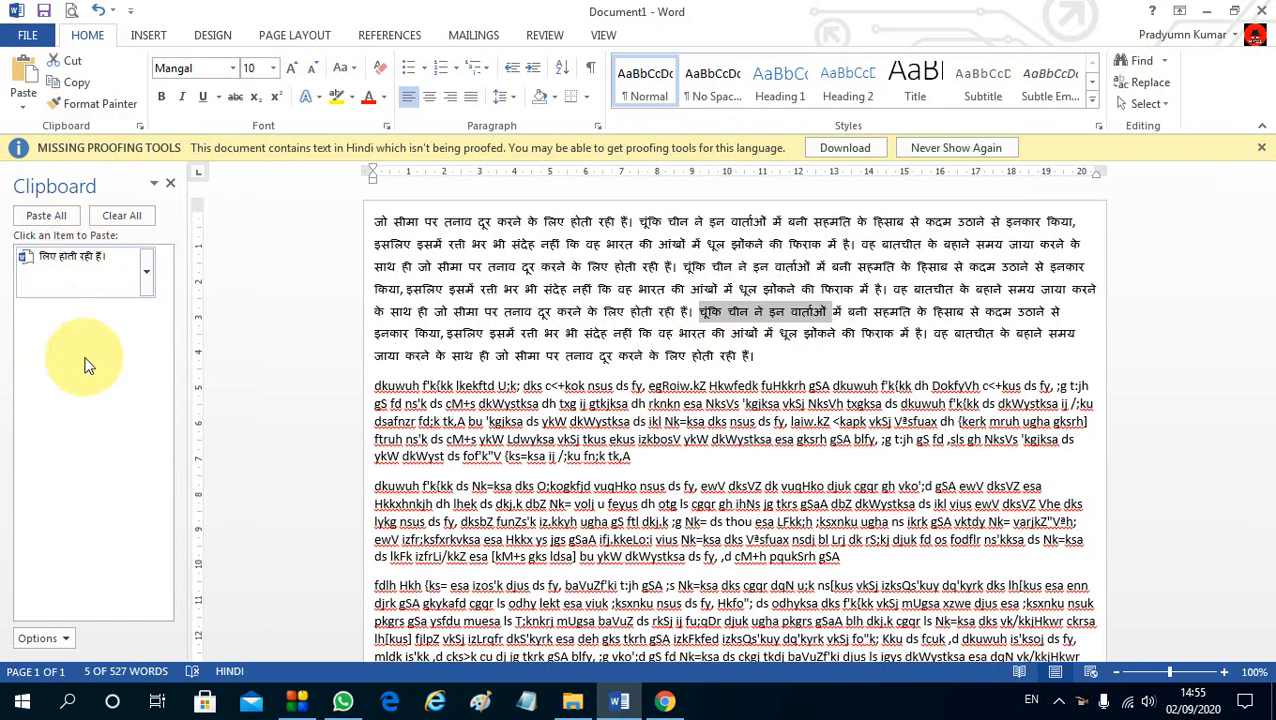
{"action": "left_click", "coordinate": [72, 84]}
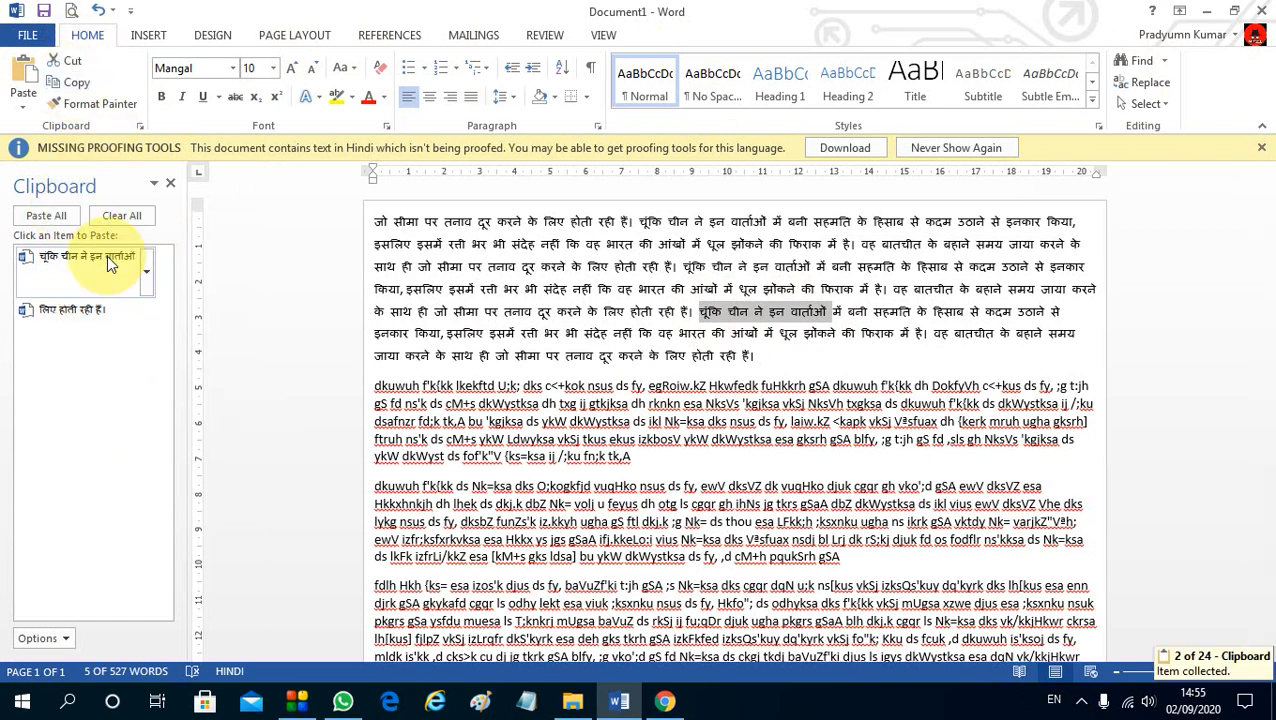
Paste the collected clipboard item "लिए होती रही हैं।" at the end of the first paragraph and close the clipboard list.
{"action": "left_click", "coordinate": [774, 360]}
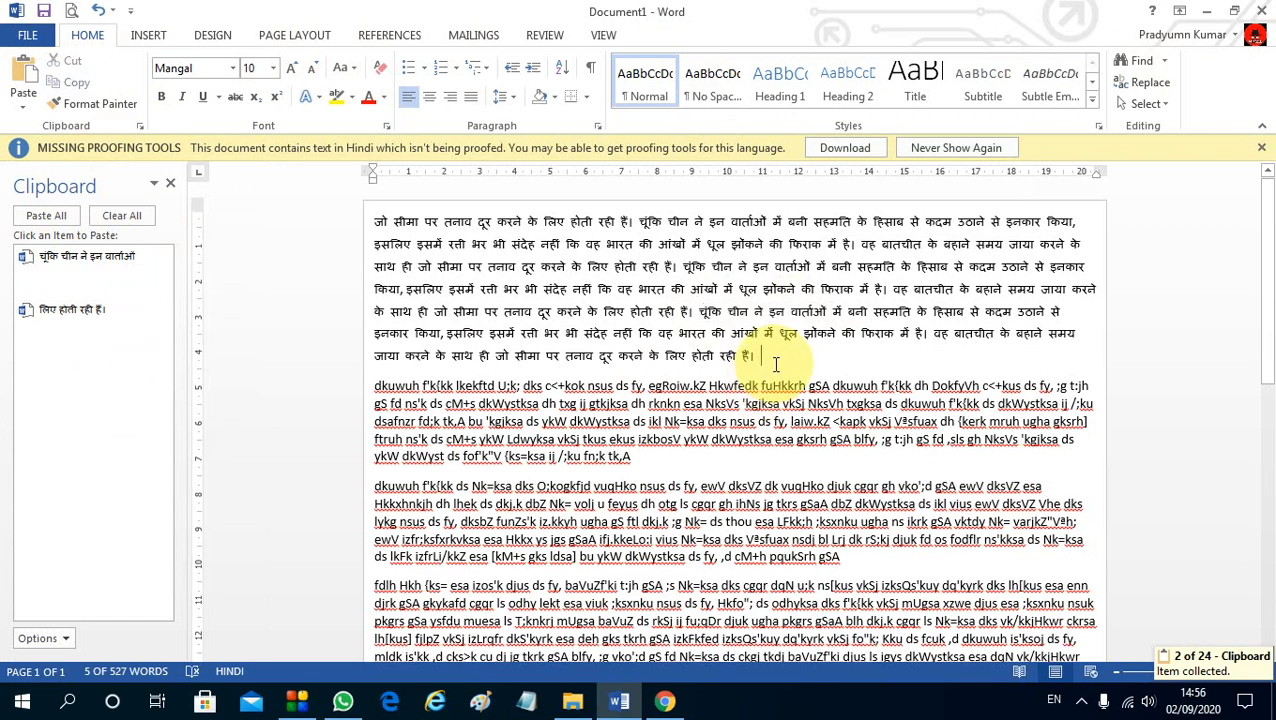
{"action": "left_click", "coordinate": [79, 330]}
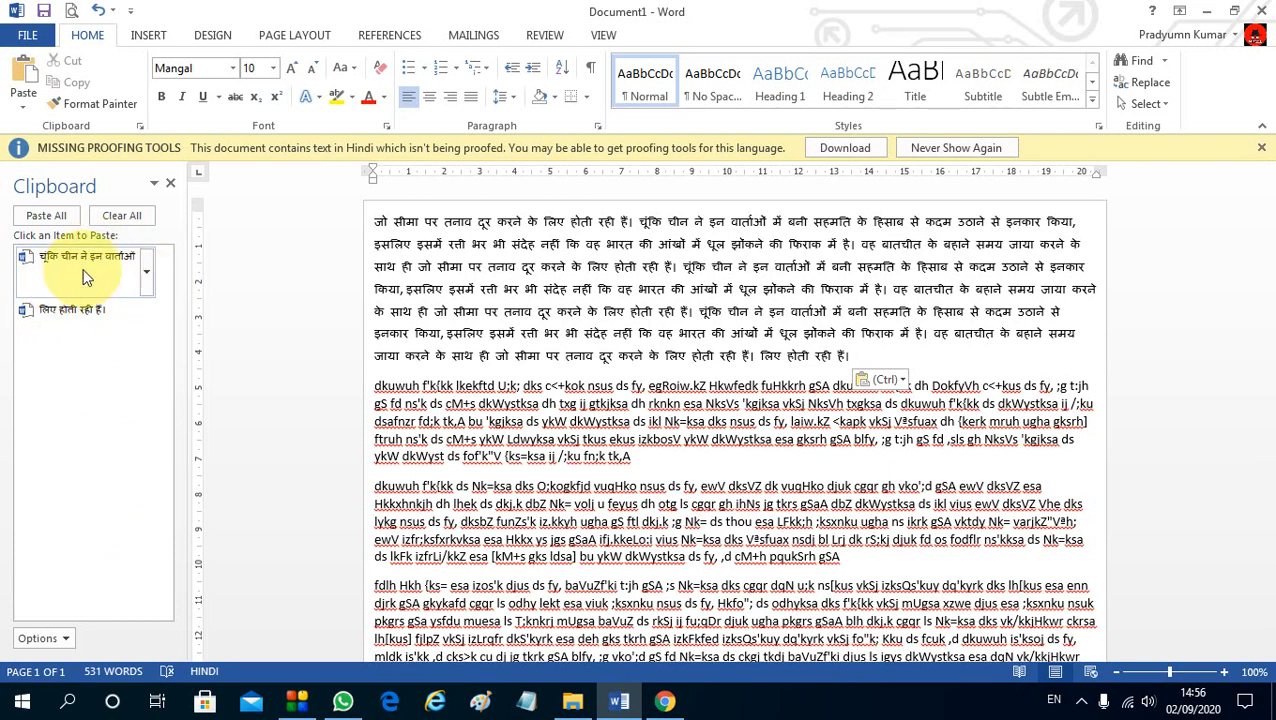
{"action": "left_click", "coordinate": [170, 183]}
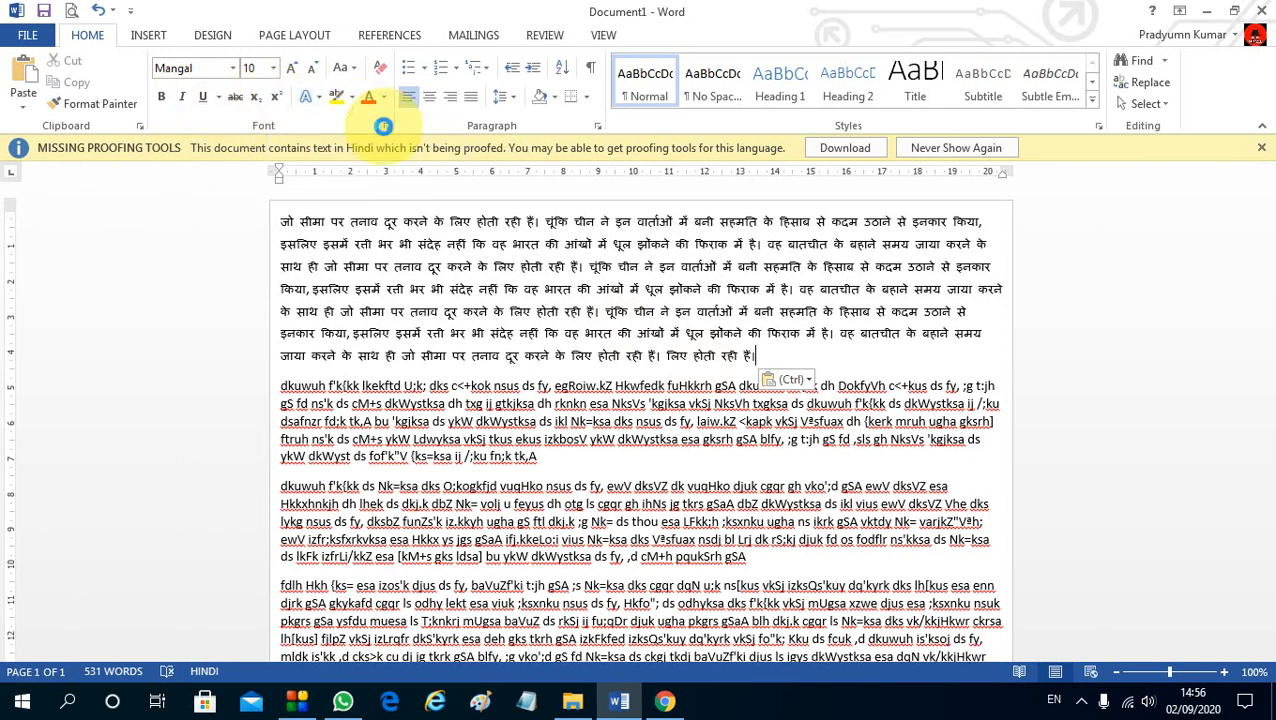
Examine the font and effect settings in the Font dialog and close it without changes.
{"action": "left_click", "coordinate": [386, 126]}
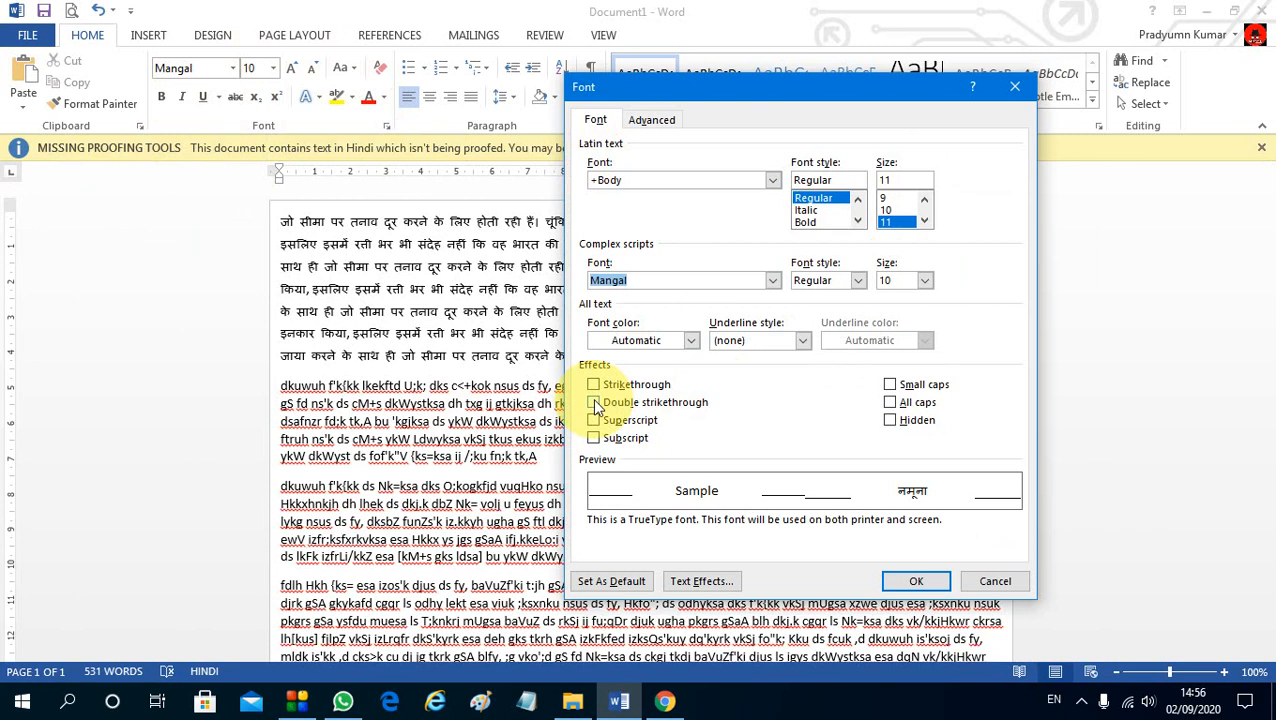
{"action": "left_click", "coordinate": [1012, 88]}
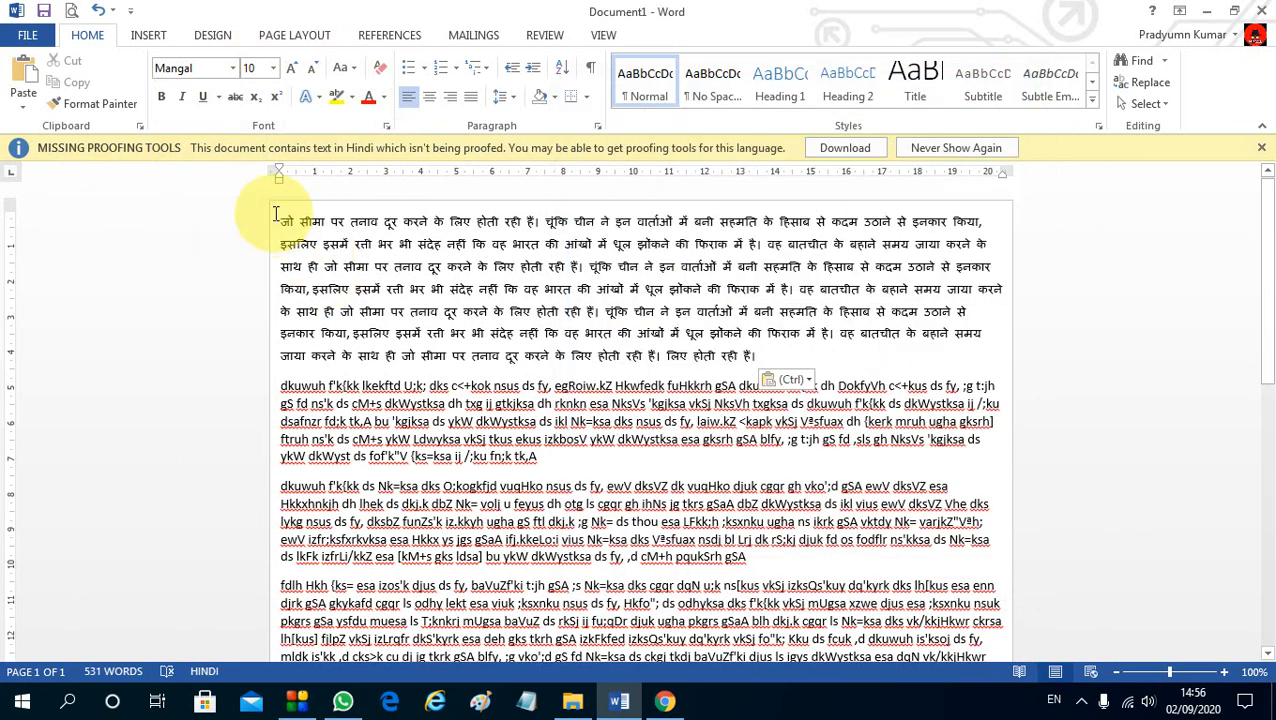
Enlarge the font of the entire document by four increments, bringing the Hindi text to size 16.
{"action": "key", "text": "ctrl+a"}
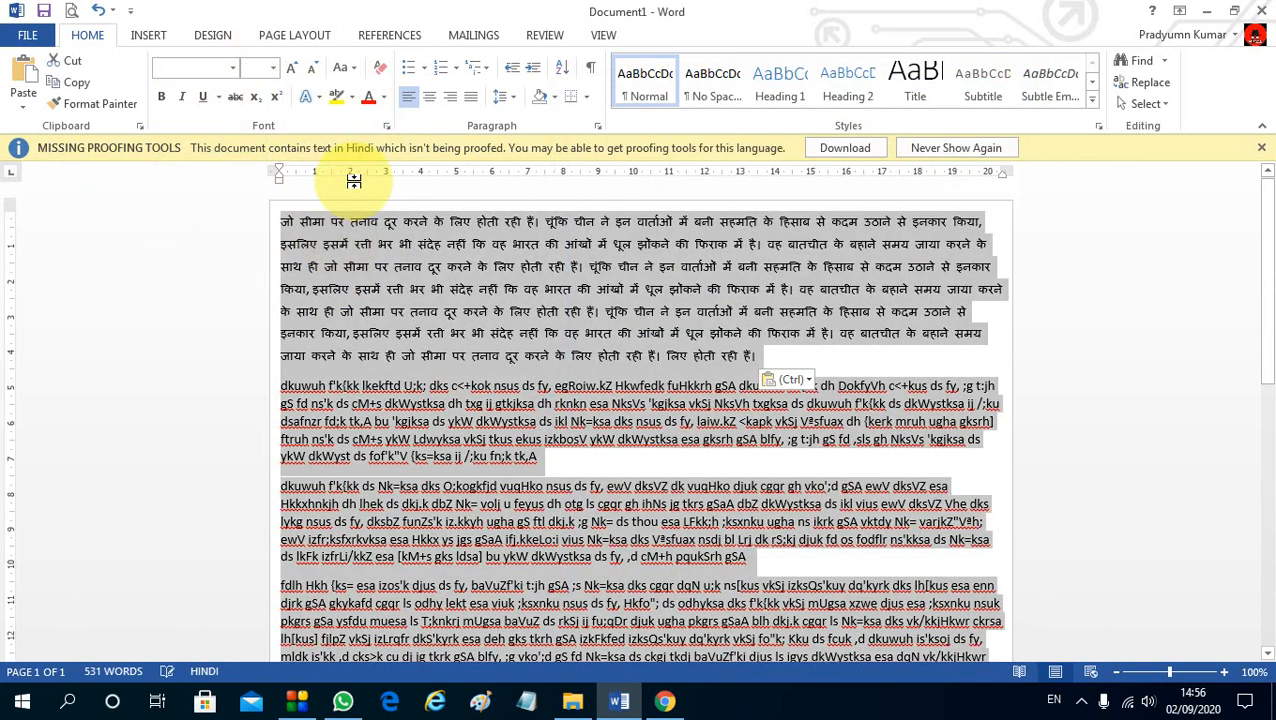
{"action": "left_click", "coordinate": [287, 76]}
{"action": "left_click", "coordinate": [287, 76]}
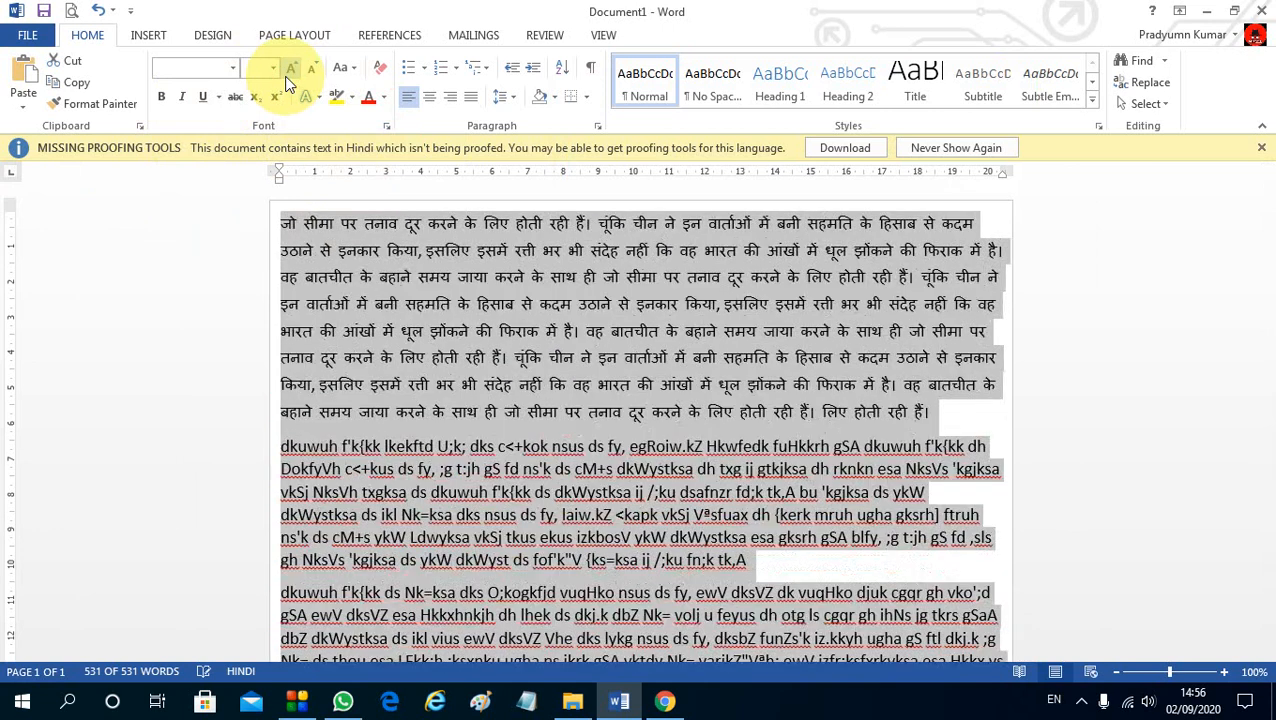
{"action": "left_click", "coordinate": [287, 76]}
{"action": "left_click", "coordinate": [287, 76]}
{"action": "left_click", "coordinate": [622, 255]}
Select the opening words of the first line up to "चूं", apply strikethrough to them and remove it again.
{"action": "triple_click", "coordinate": [468, 226]}
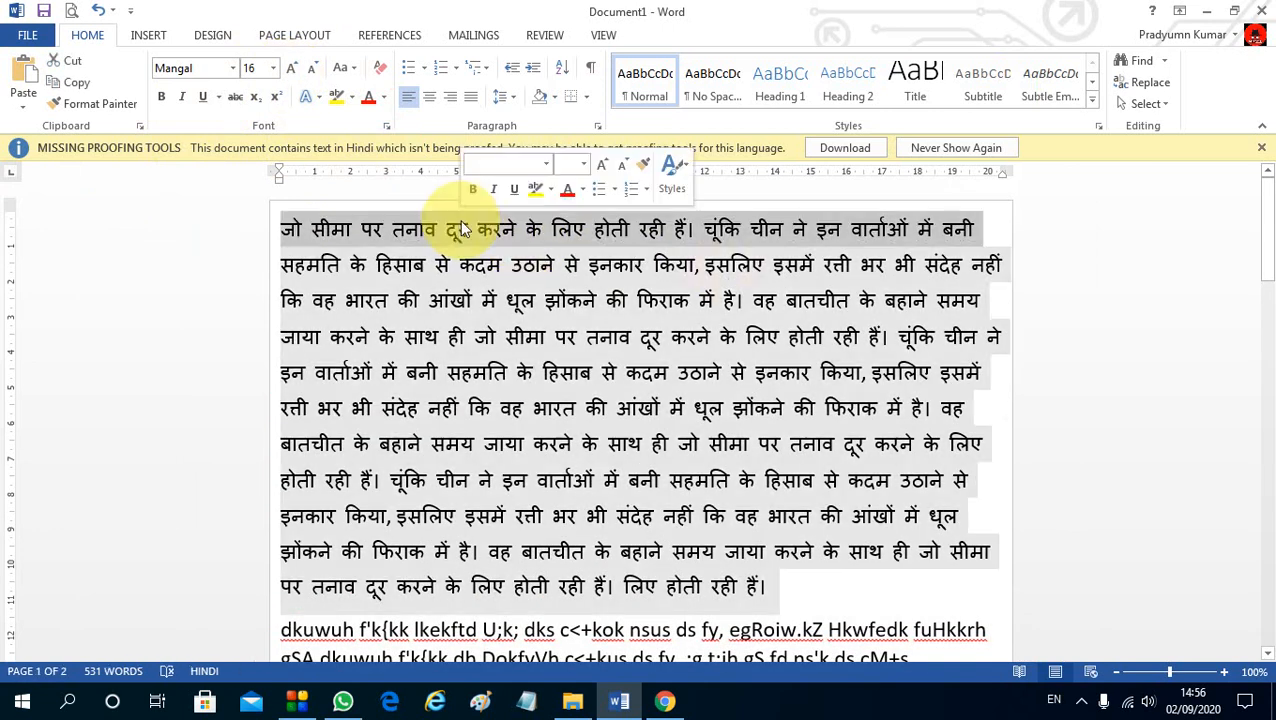
{"action": "left_click", "coordinate": [719, 230]}
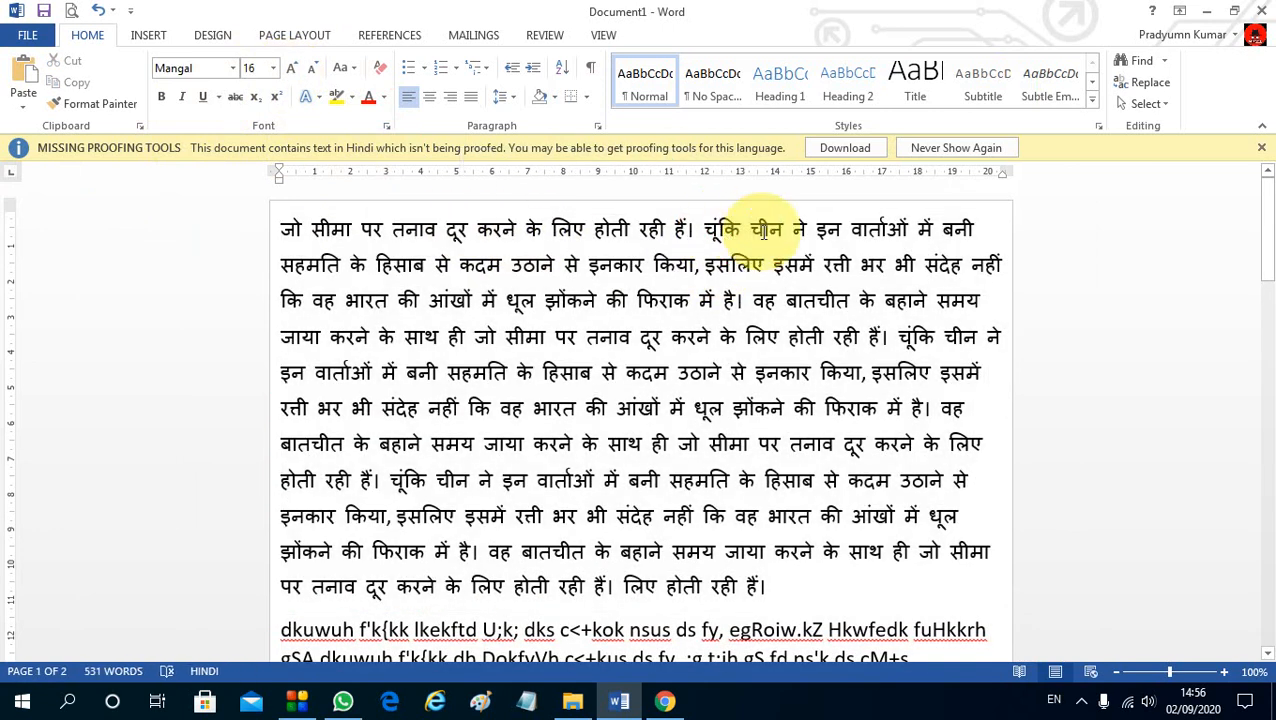
{"action": "key", "text": "shift+Home"}
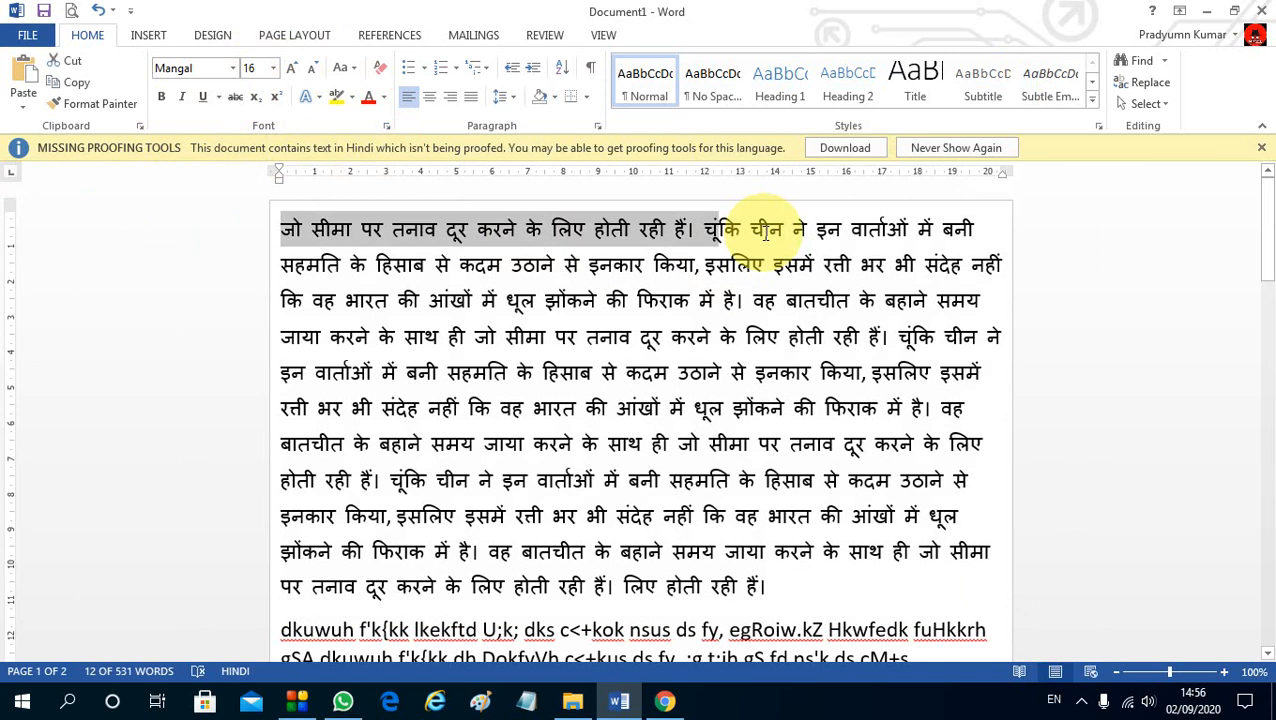
{"action": "left_click", "coordinate": [235, 97]}
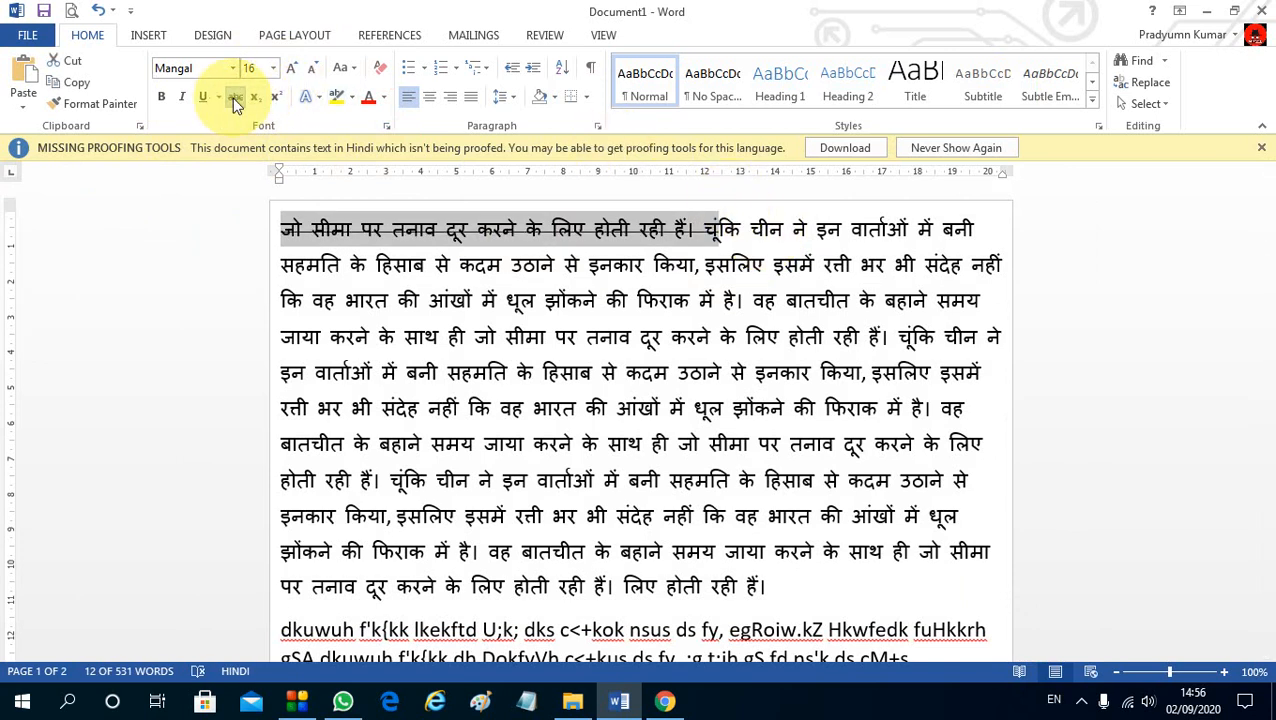
{"action": "left_click", "coordinate": [235, 100]}
Try double strikethrough on the selected opening words and undo it.
{"action": "left_click", "coordinate": [388, 128]}
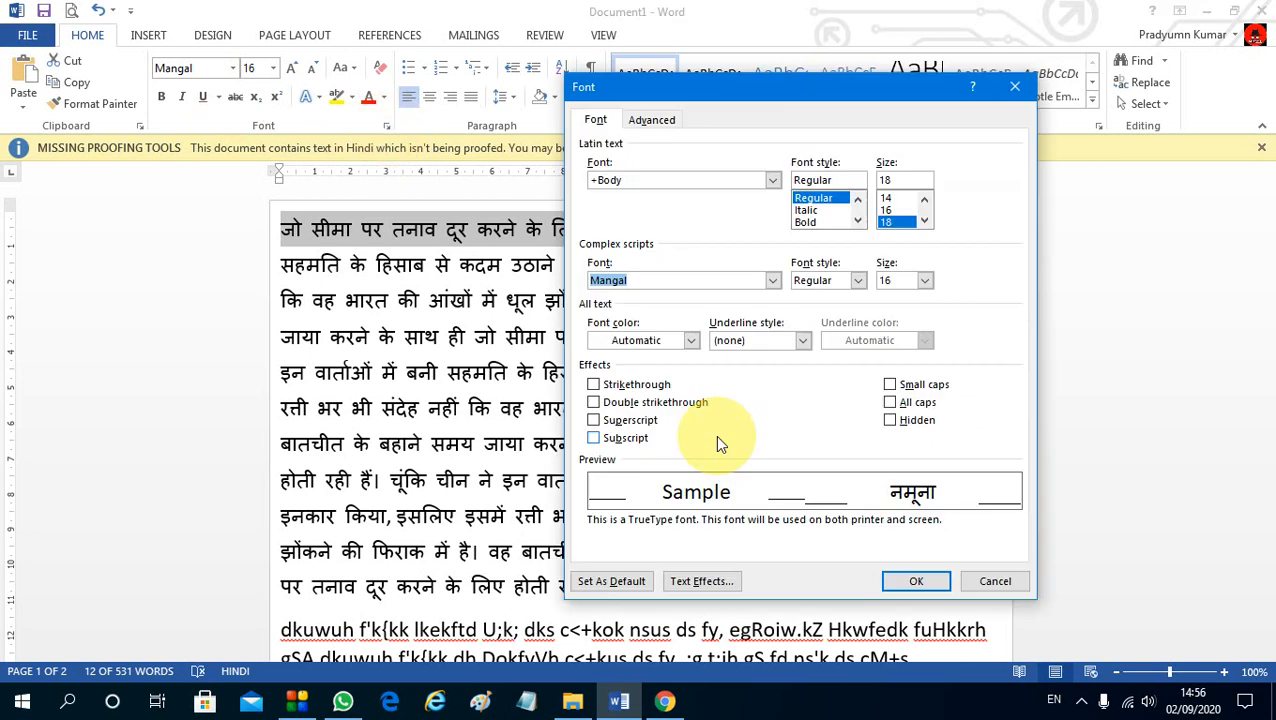
{"action": "left_click", "coordinate": [619, 402]}
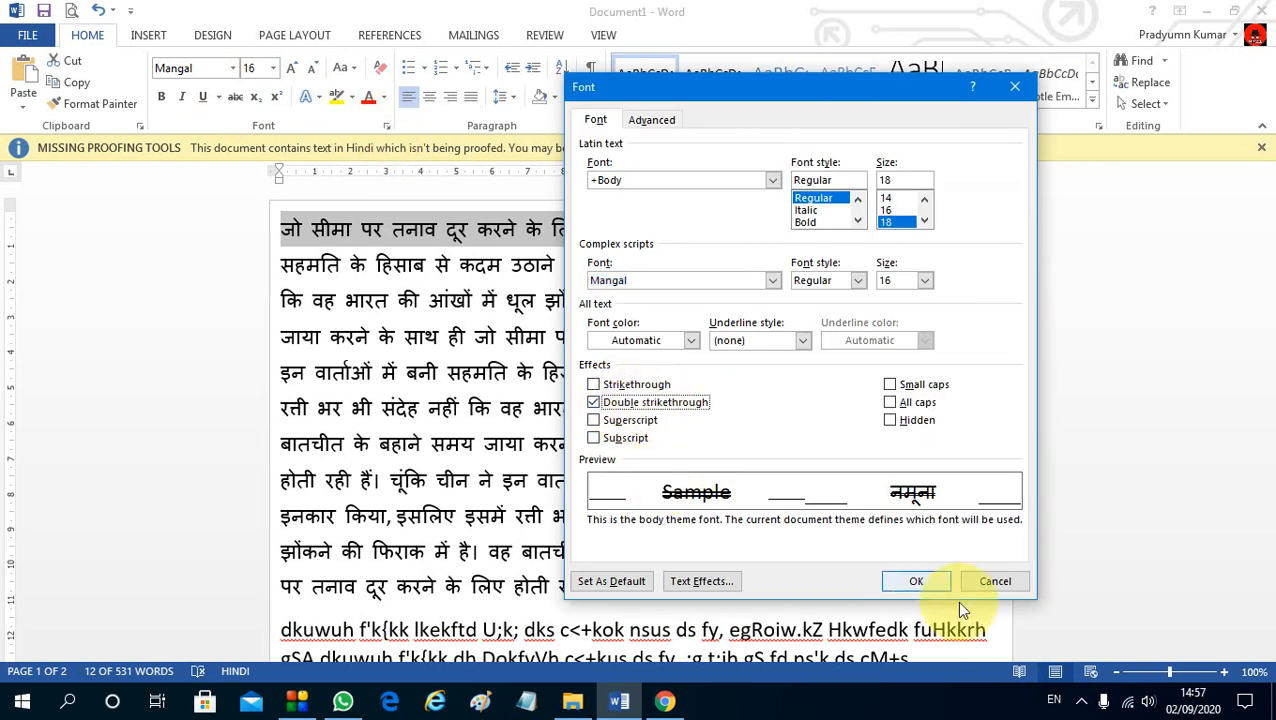
{"action": "left_click", "coordinate": [914, 581]}
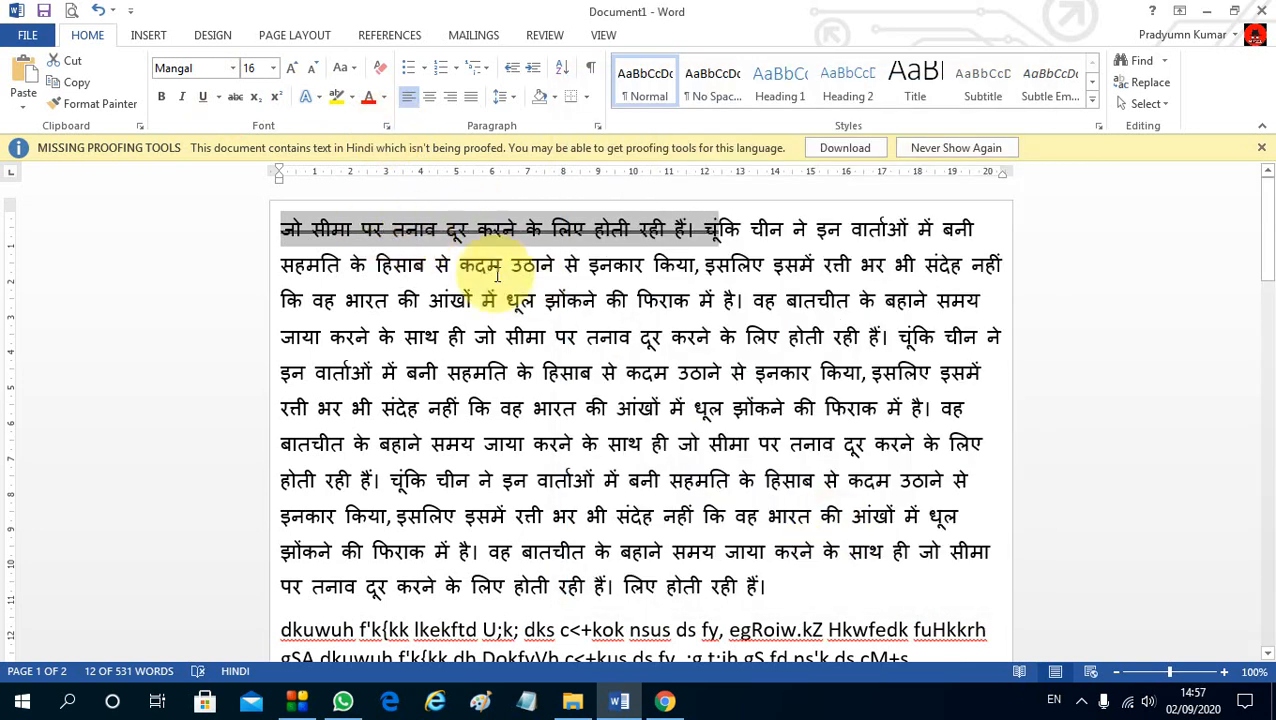
{"action": "scroll", "coordinate": [485, 260], "scroll_direction": "up", "scroll_amount": 6}
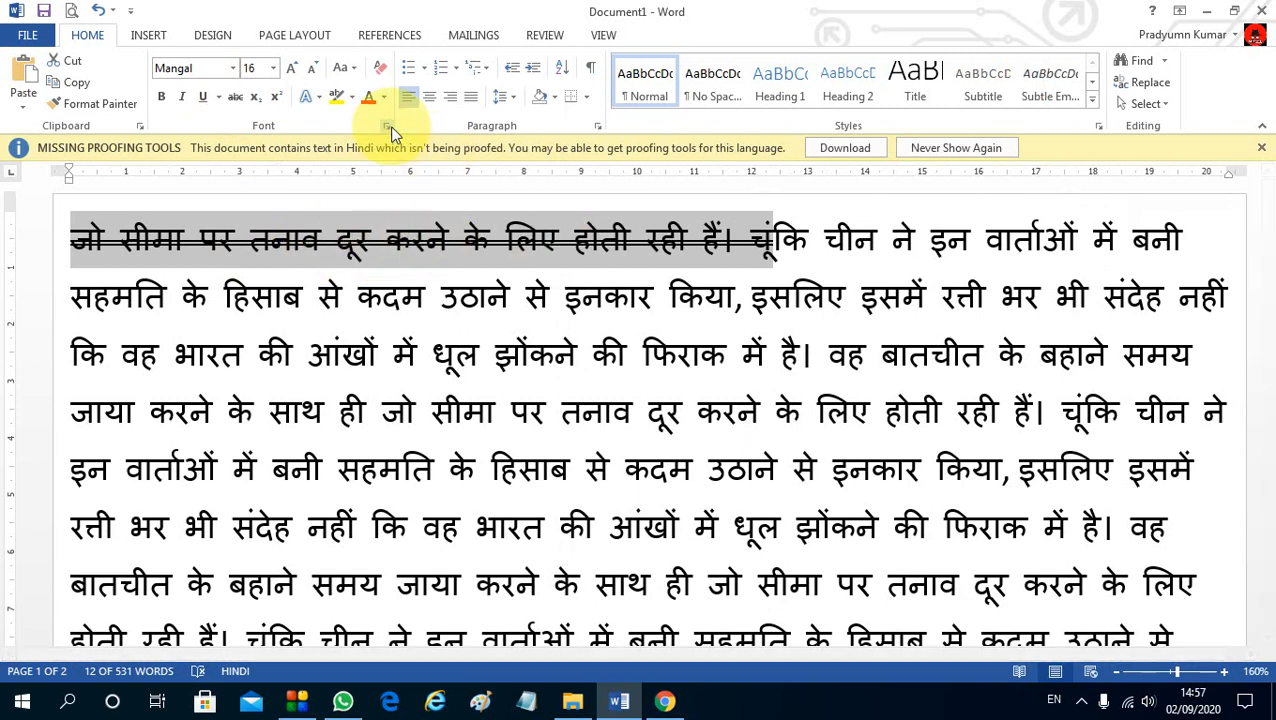
{"action": "key", "text": "ctrl+z"}
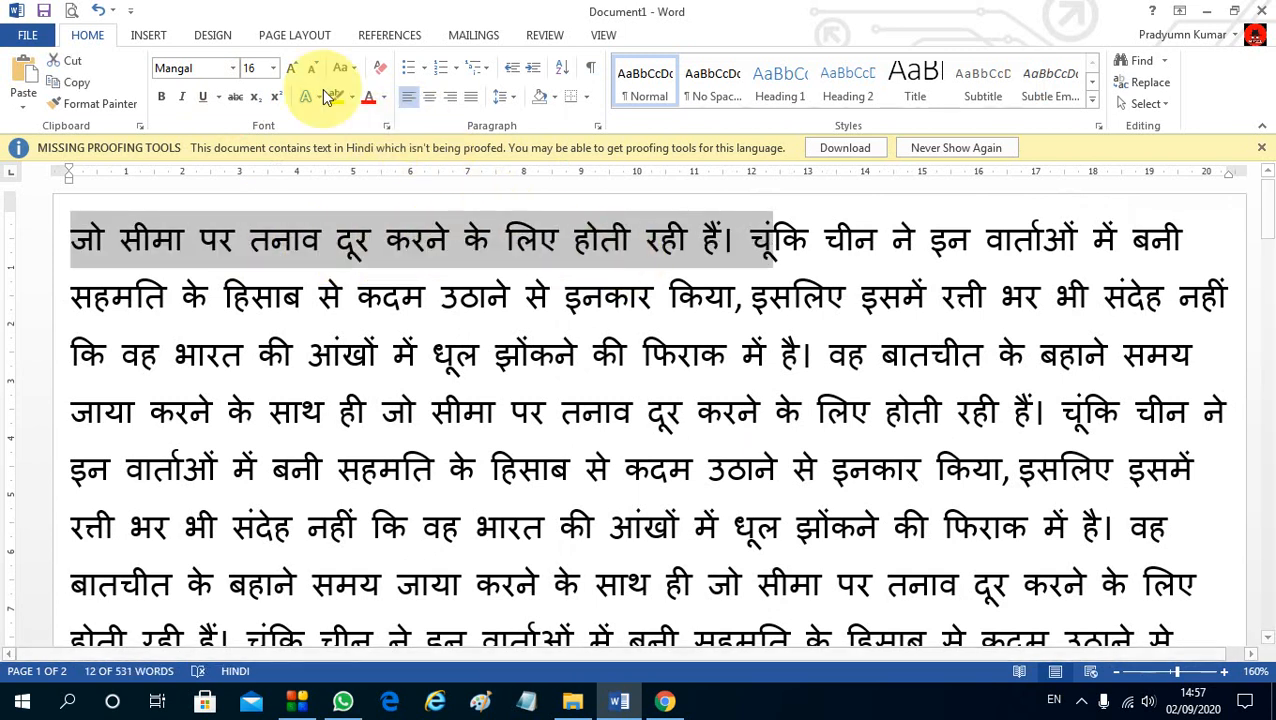
Try a bold text effect with a blue outline on the selected opening words and undo it.
{"action": "left_click", "coordinate": [386, 125]}
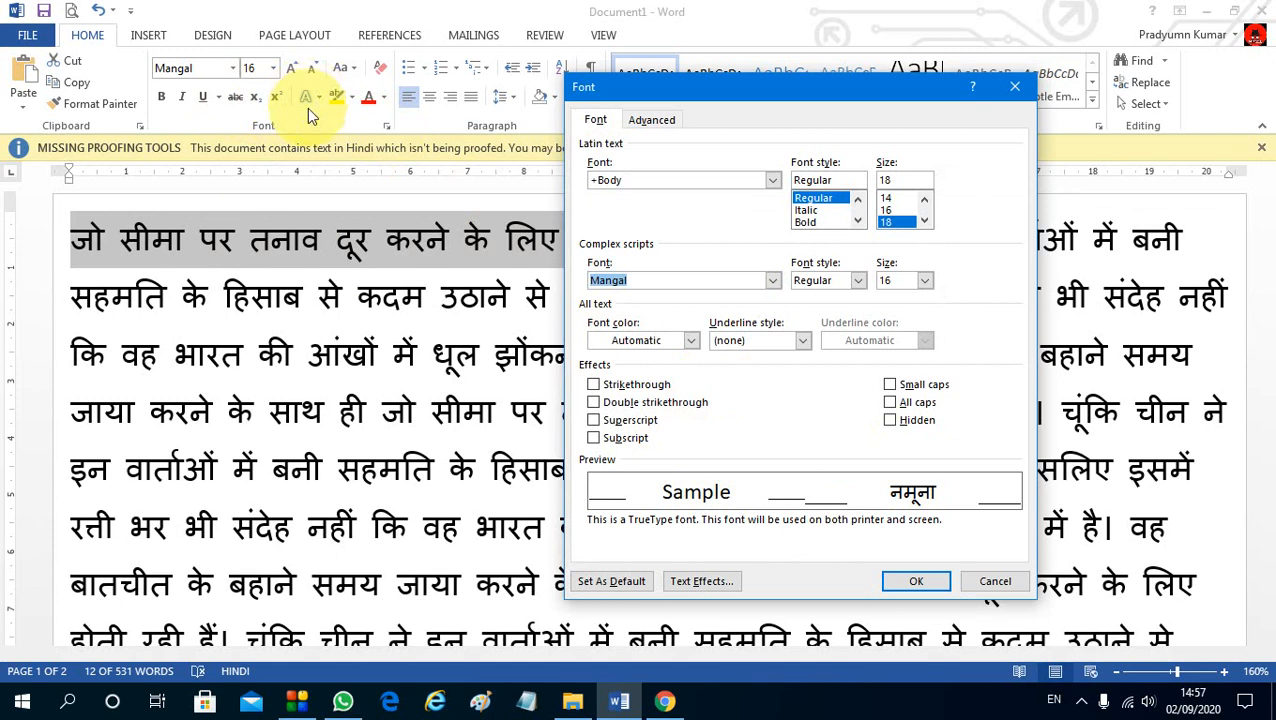
{"action": "left_click", "coordinate": [1015, 88]}
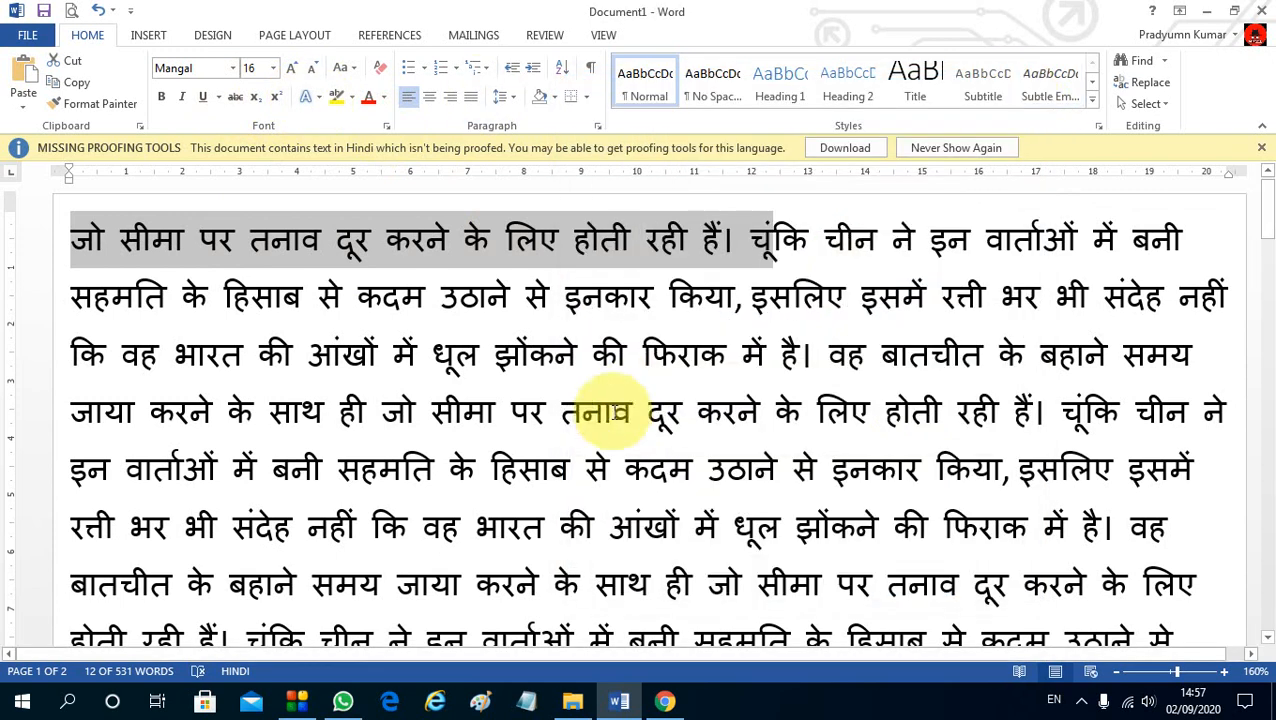
{"action": "left_click", "coordinate": [305, 100]}
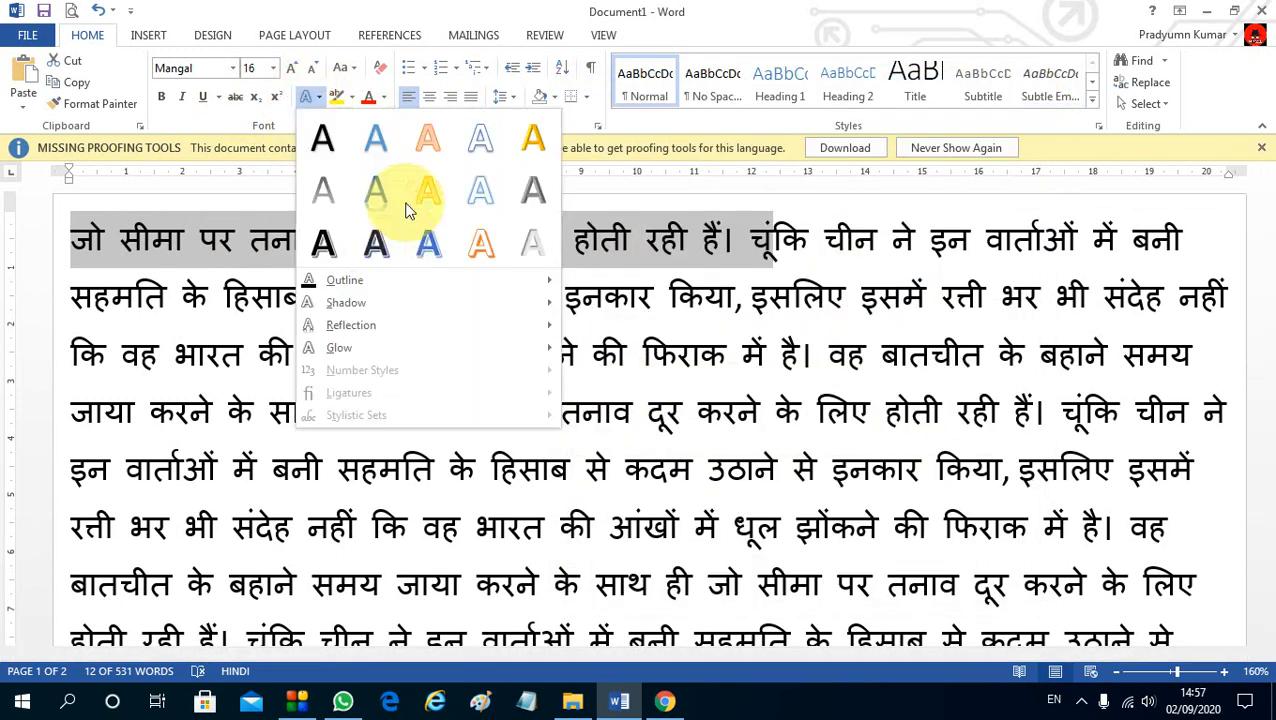
{"action": "left_click", "coordinate": [325, 242]}
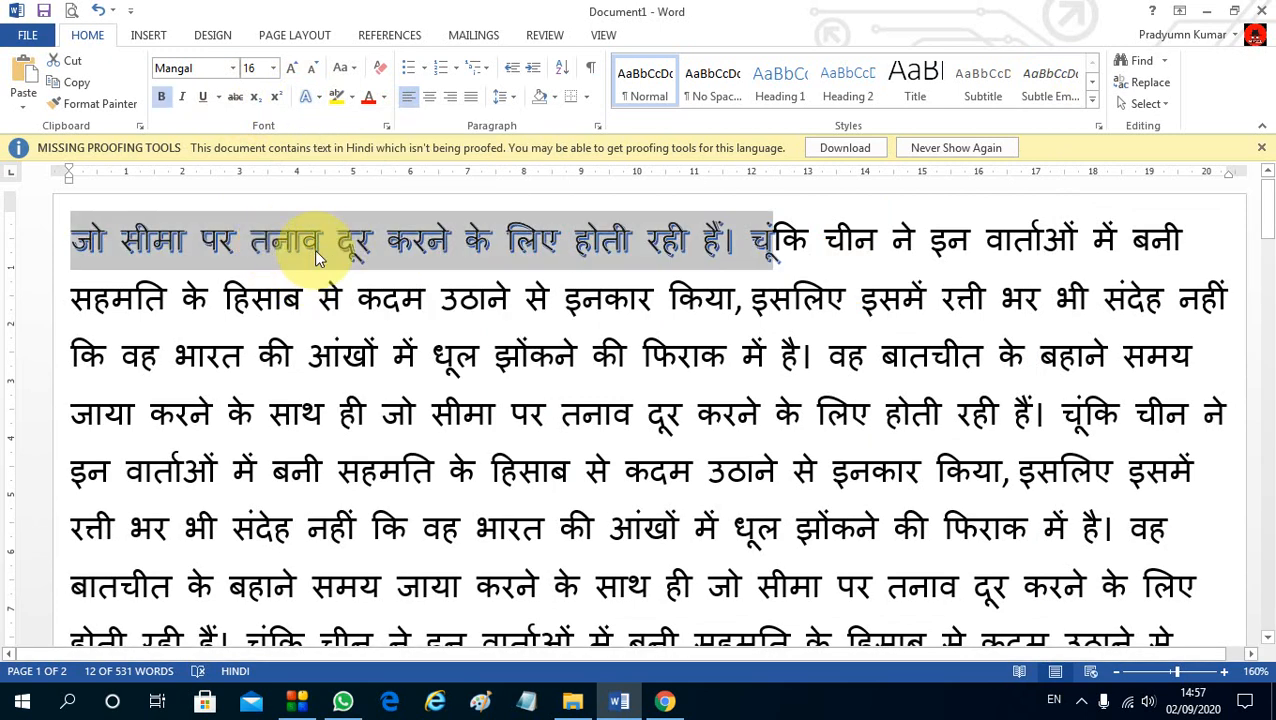
{"action": "left_click", "coordinate": [314, 249]}
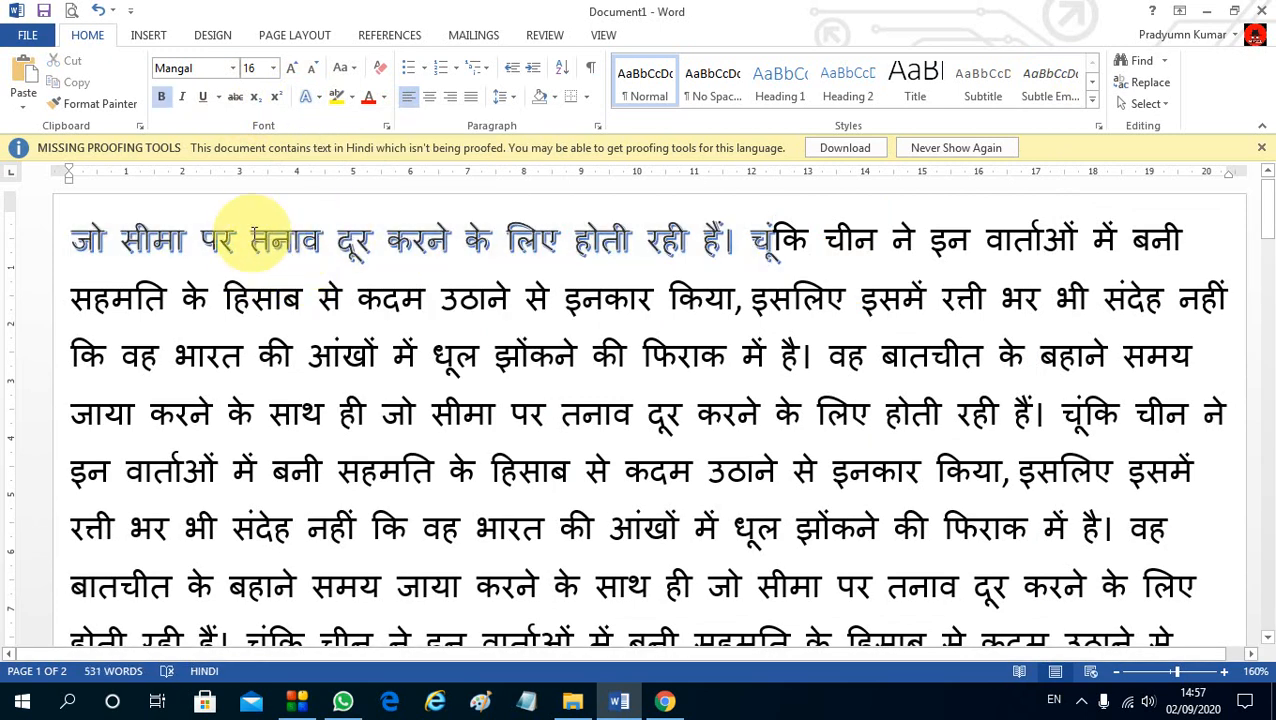
{"action": "key", "text": "ctrl+z"}
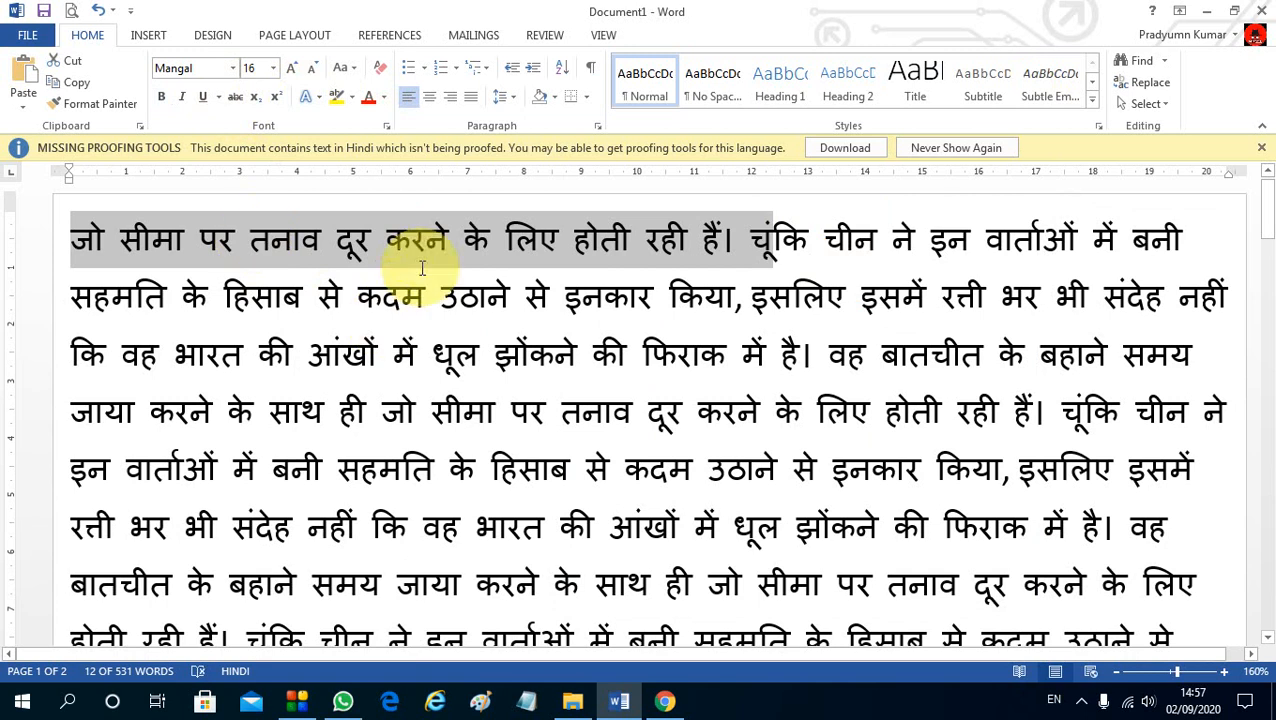
Set the character scale of the selected opening words to 66% in the advanced font settings.
{"action": "left_click", "coordinate": [387, 127]}
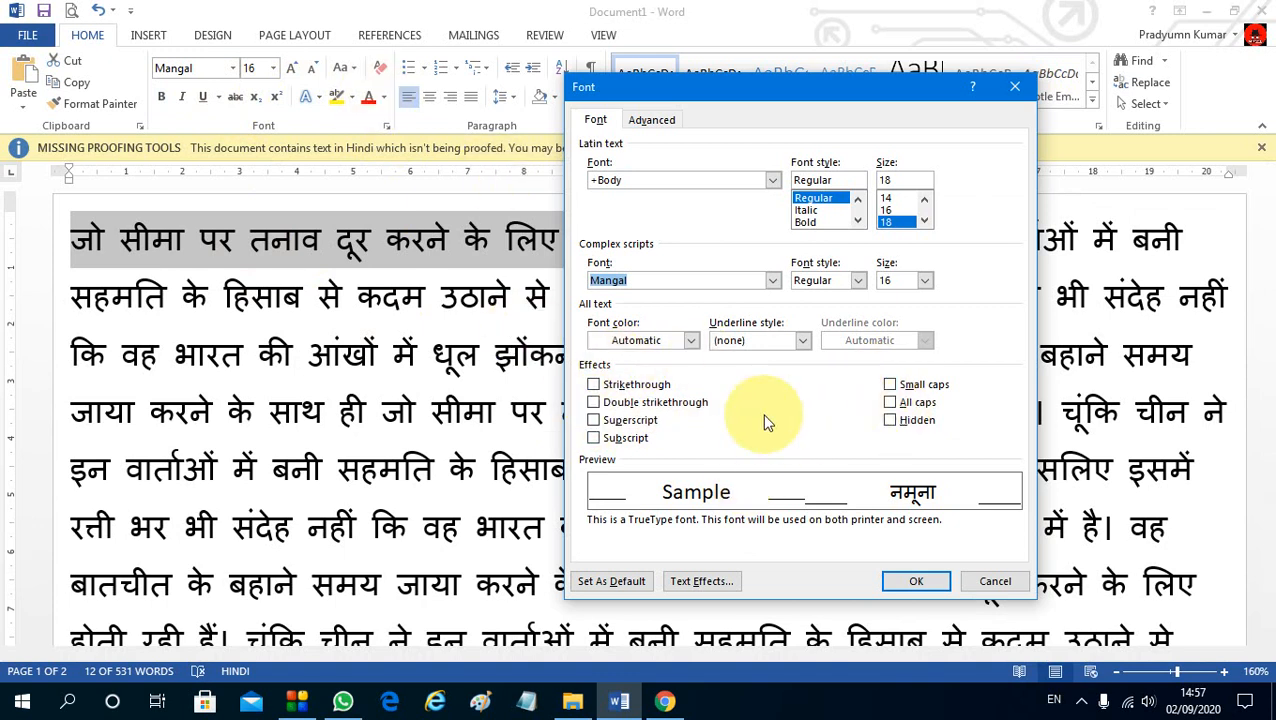
{"action": "left_click", "coordinate": [653, 119]}
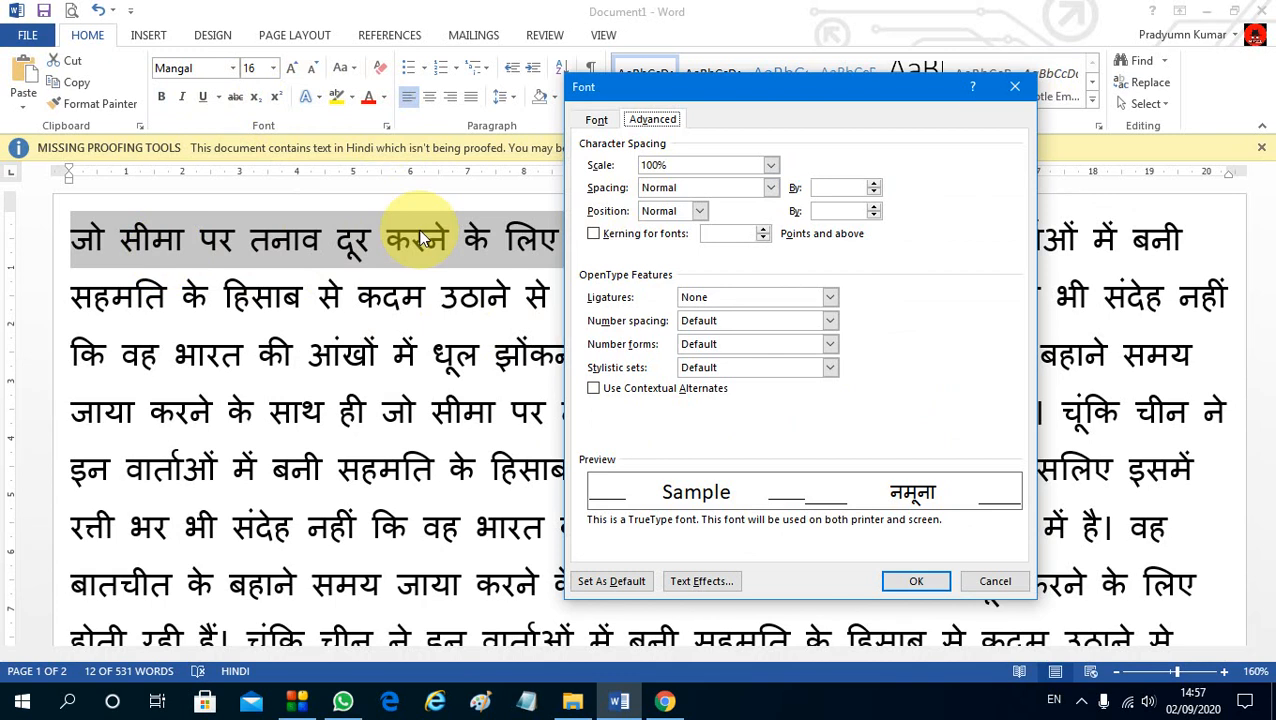
{"action": "left_click", "coordinate": [771, 166]}
{"action": "left_click", "coordinate": [684, 244]}
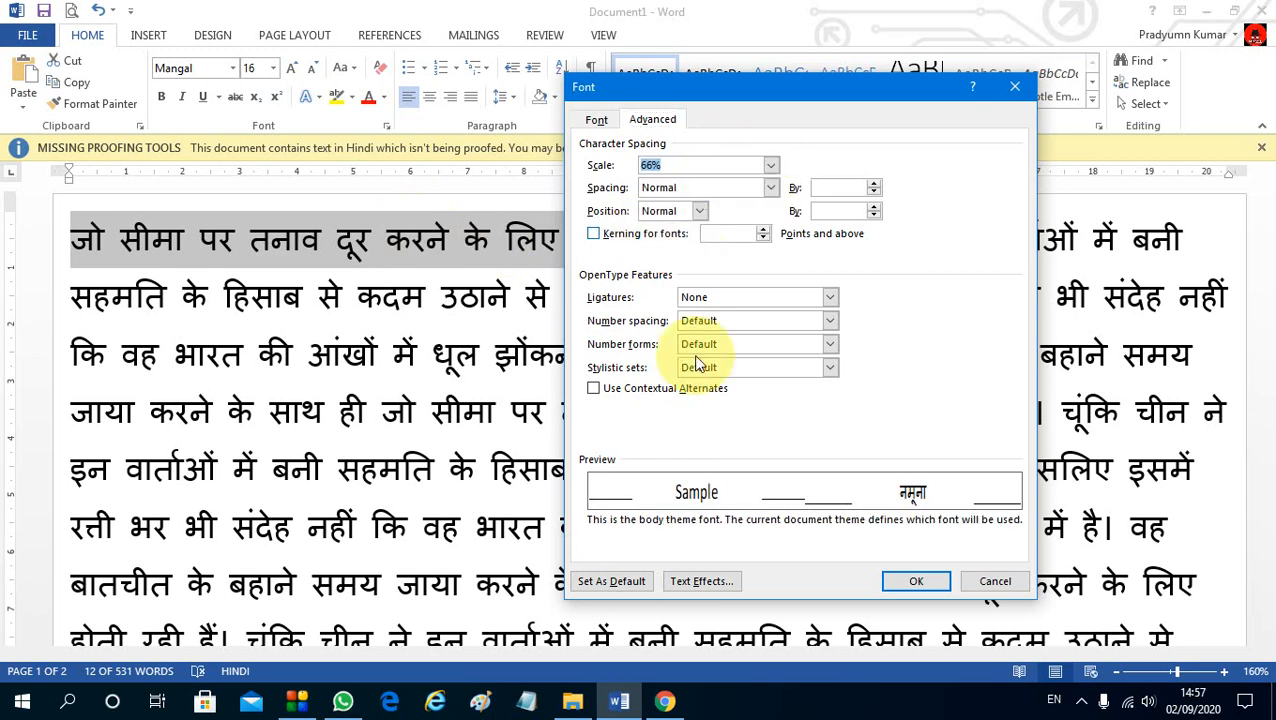
{"action": "left_click", "coordinate": [916, 584]}
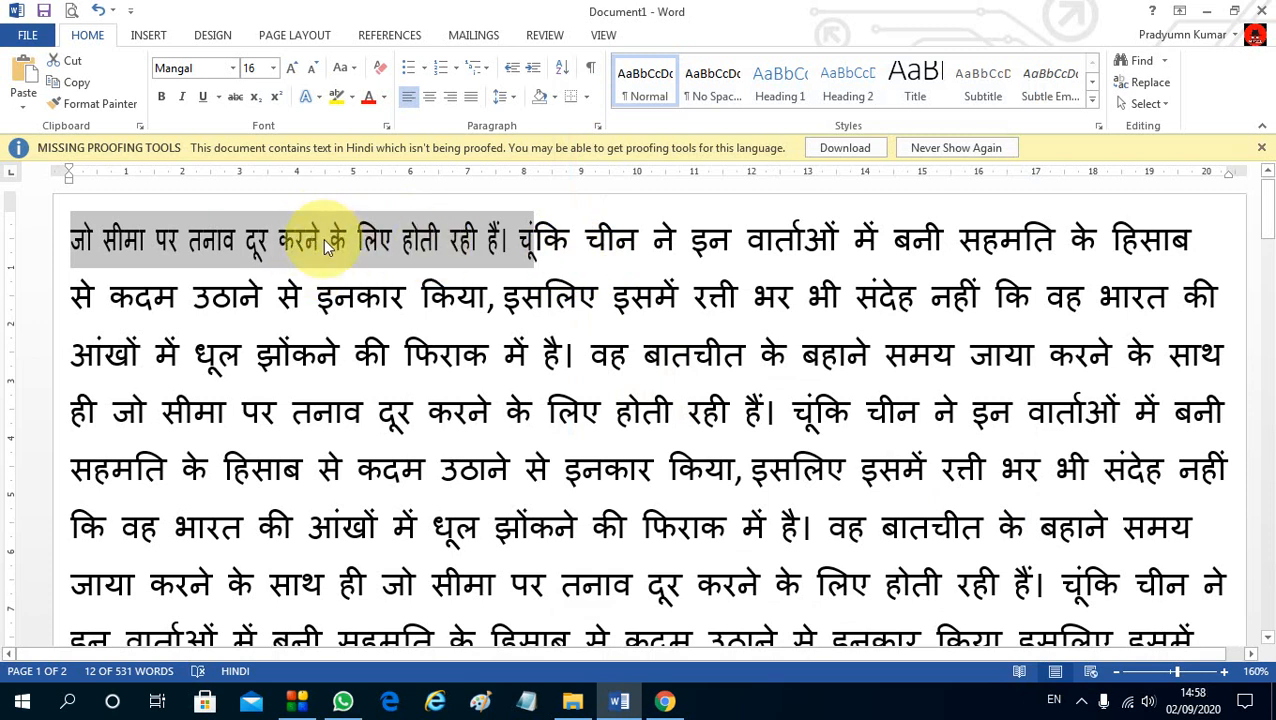
Undo the last character scaling of the opening words in the first line.
{"action": "left_click", "coordinate": [720, 240]}
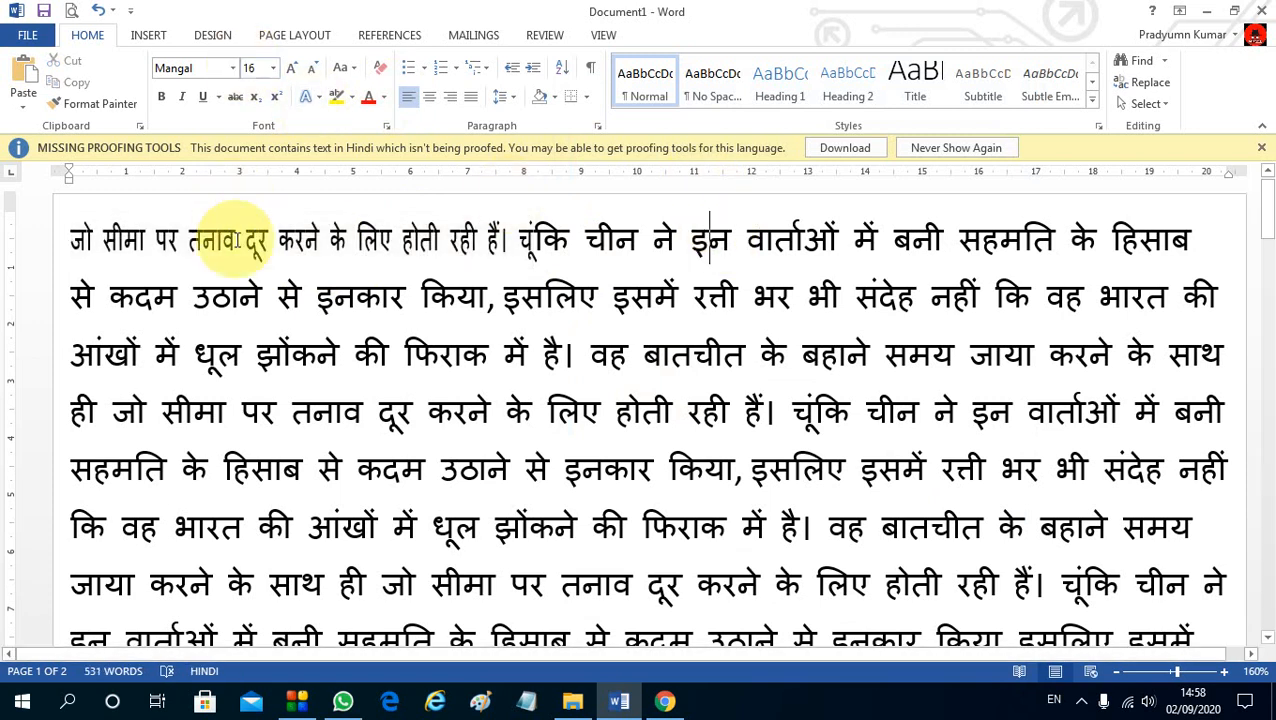
{"action": "left_click", "coordinate": [234, 240]}
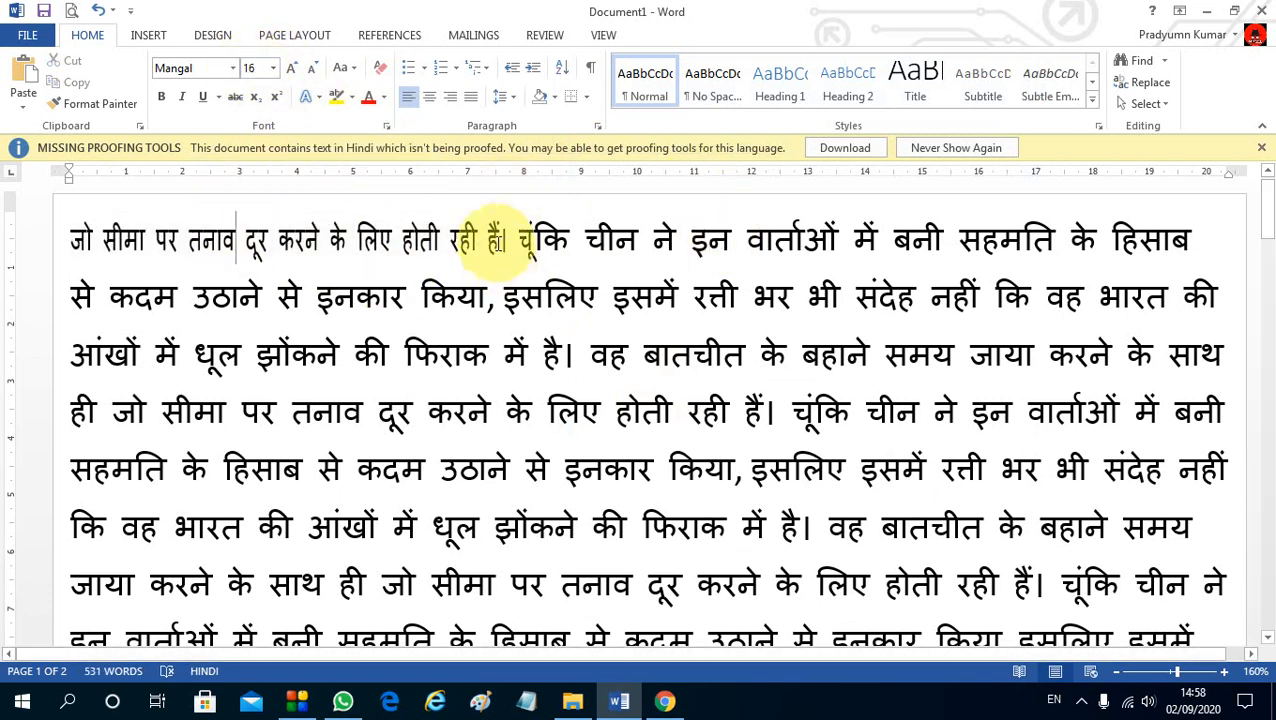
{"action": "left_click", "coordinate": [440, 240]}
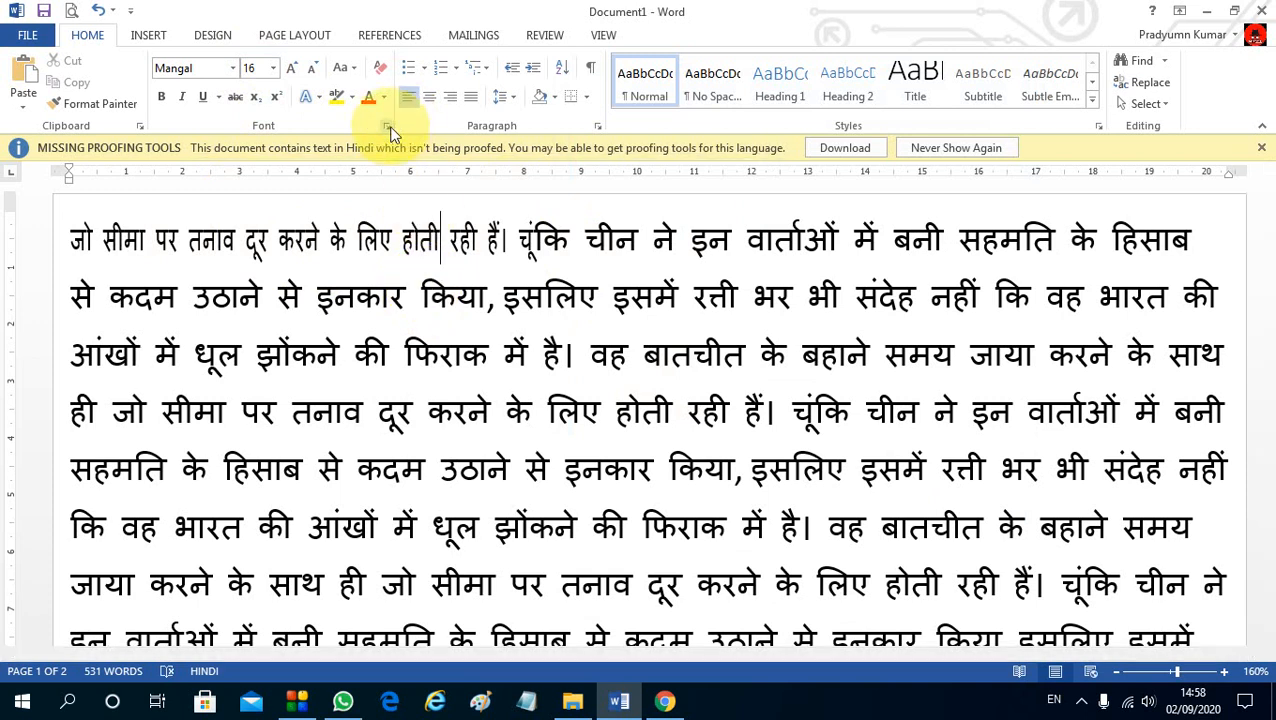
{"action": "key", "text": "ctrl+z"}
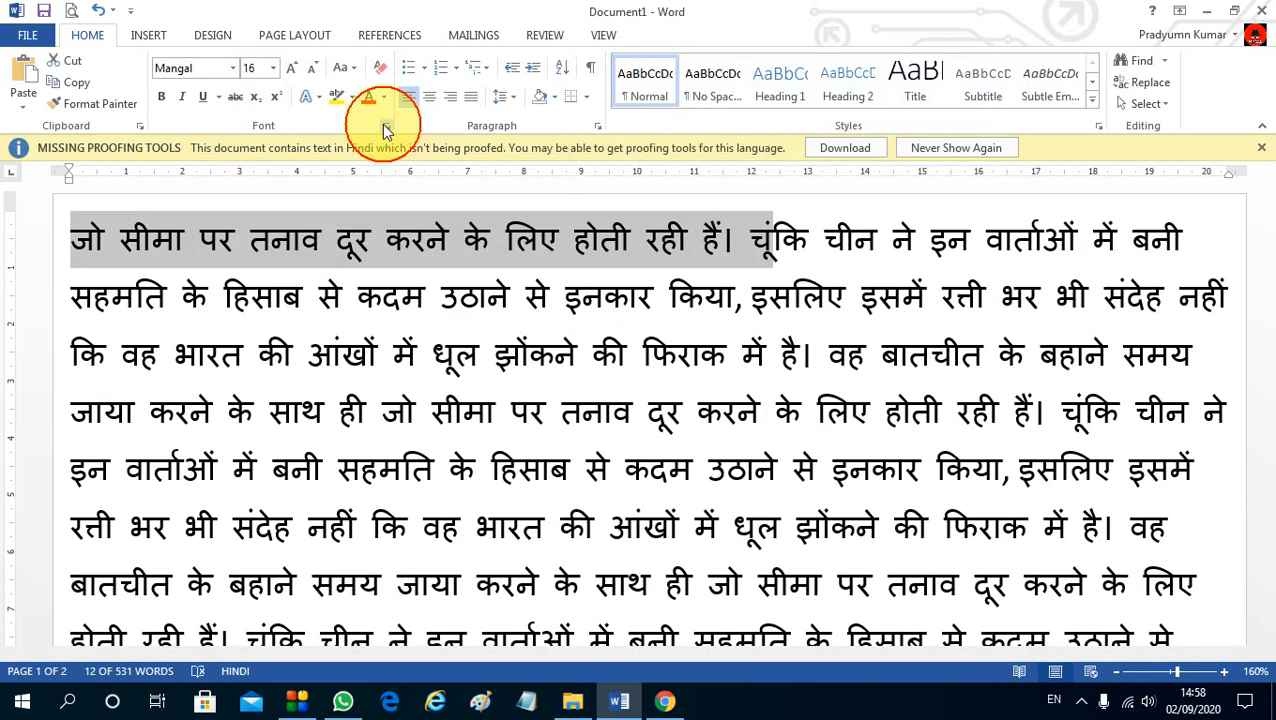
Try a character scale of 200% on the selected opening words and undo it.
{"action": "left_click", "coordinate": [386, 126]}
{"action": "left_click", "coordinate": [771, 165]}
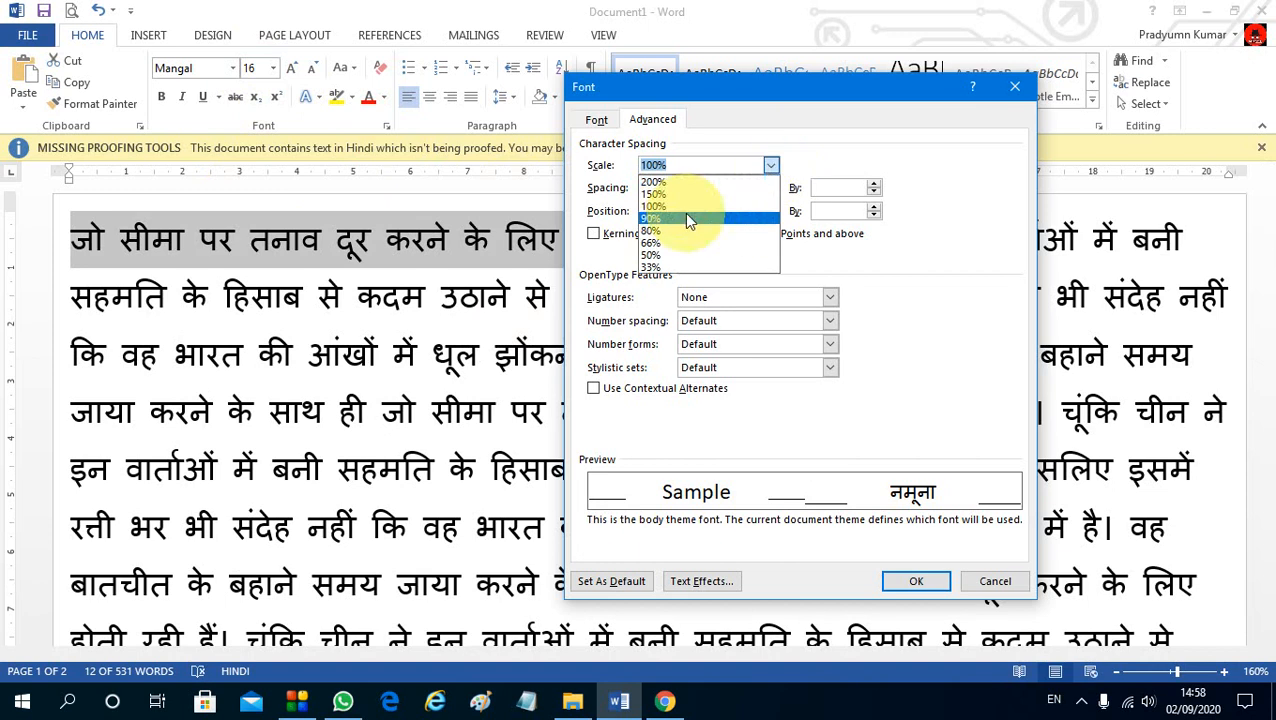
{"action": "left_click", "coordinate": [653, 182]}
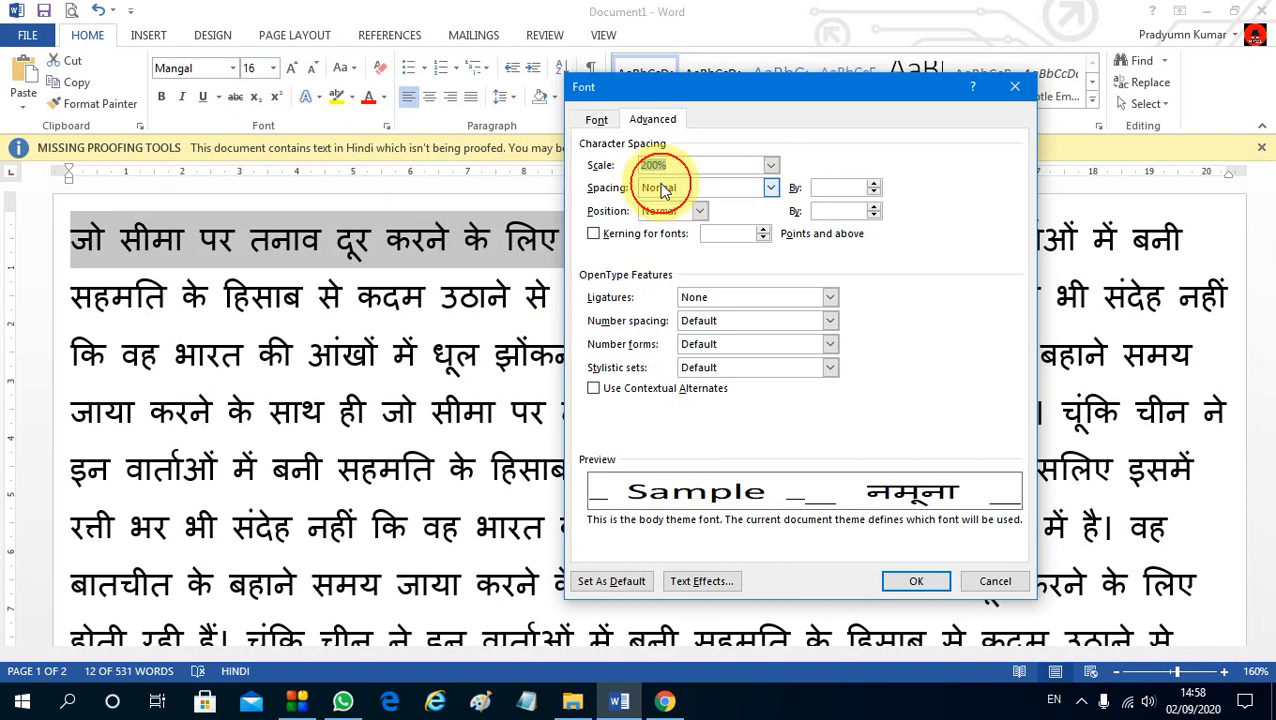
{"action": "left_click", "coordinate": [912, 581]}
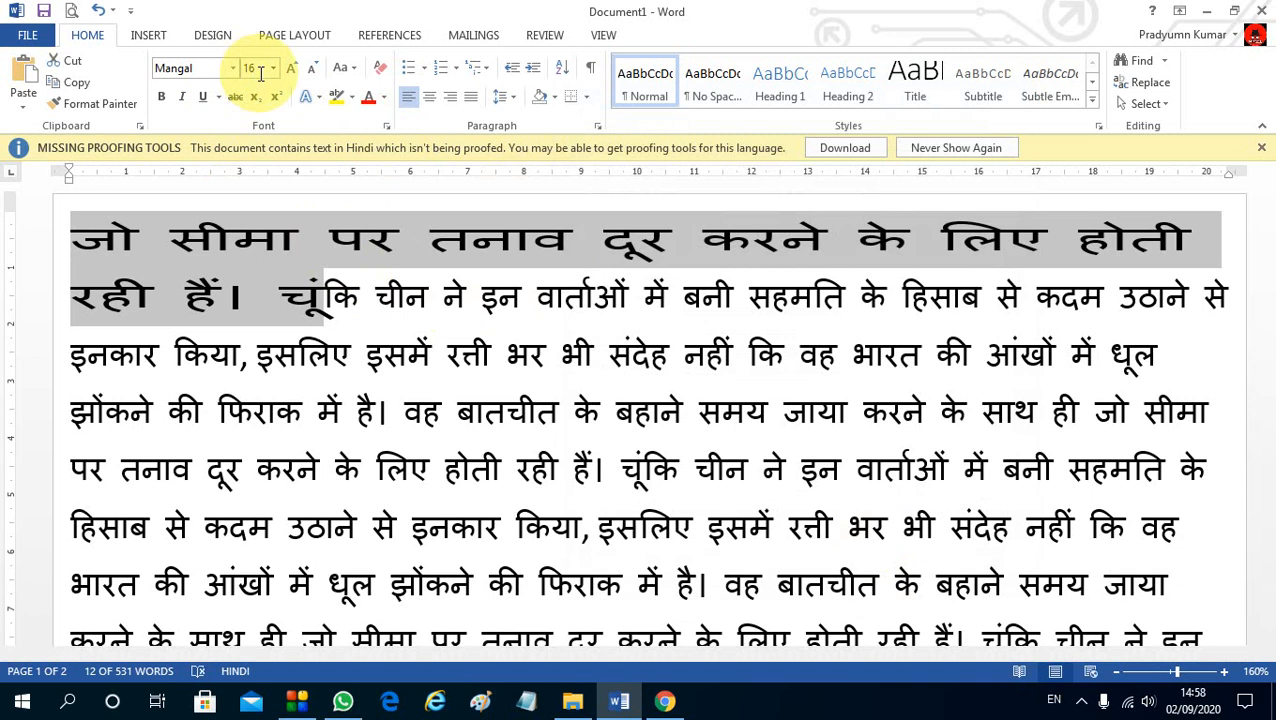
{"action": "left_click", "coordinate": [560, 298]}
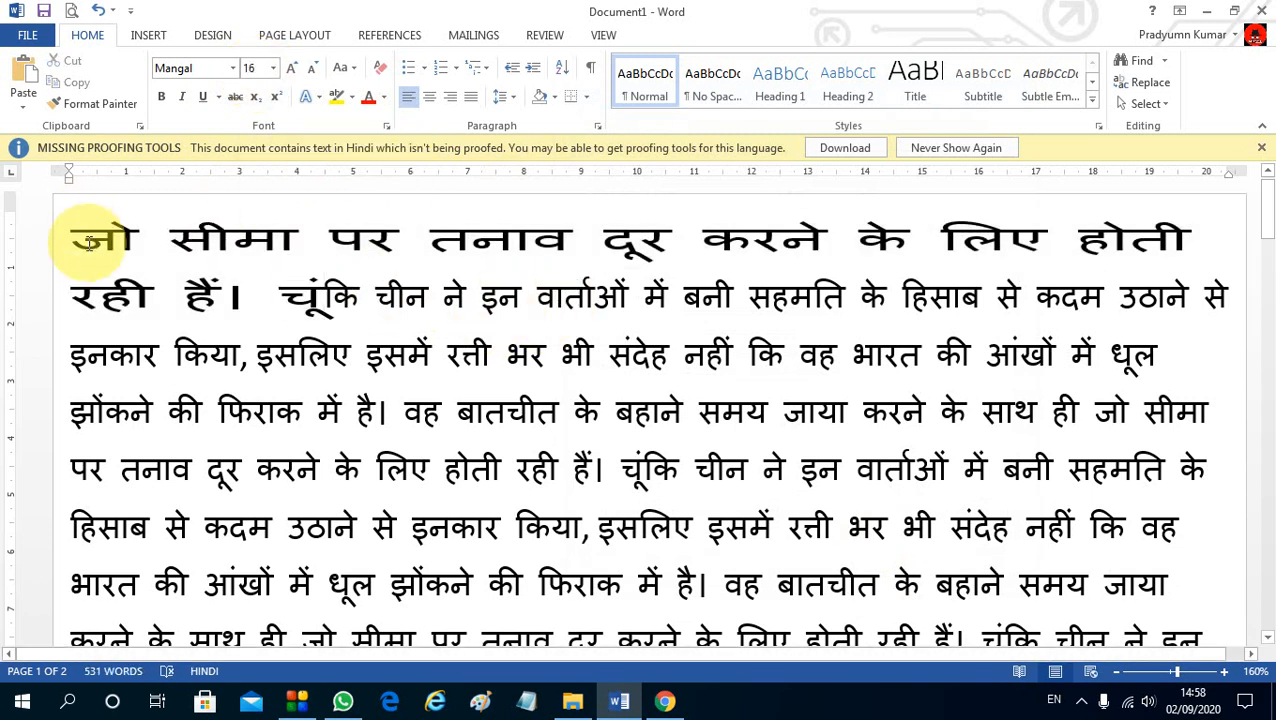
{"action": "left_click_drag", "start_coordinate": [88, 243], "coordinate": [375, 298]}
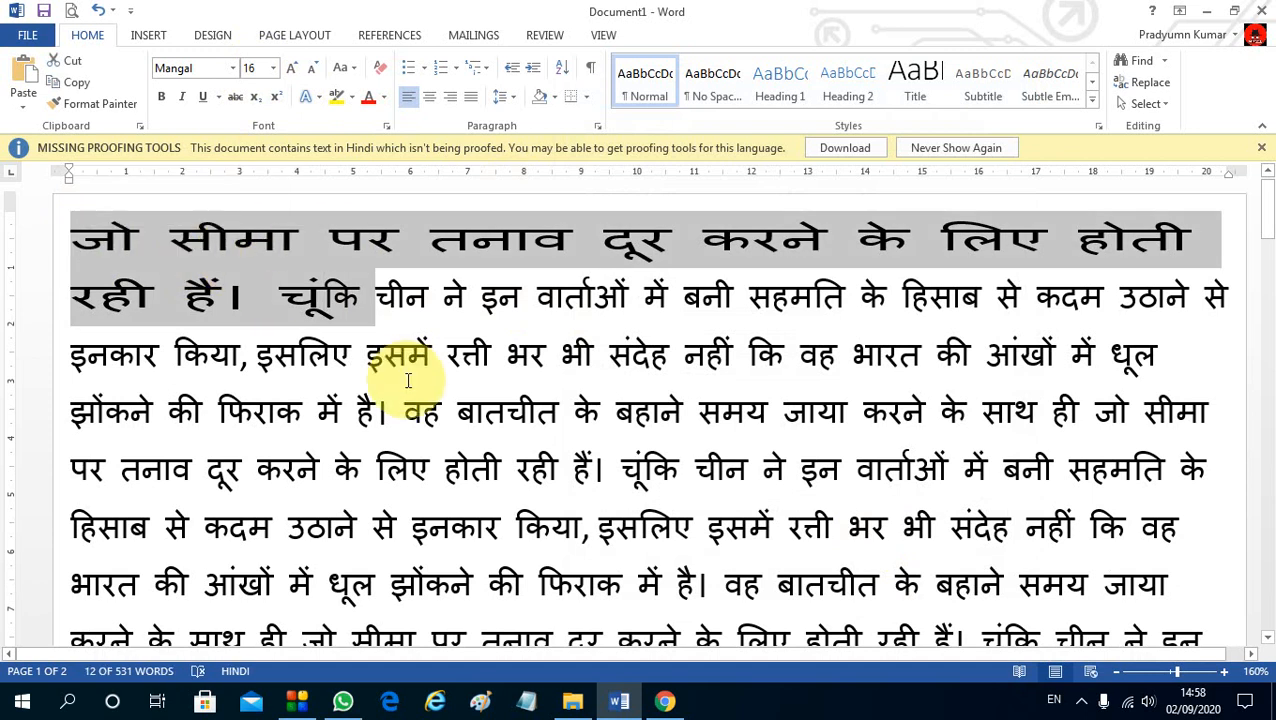
{"action": "left_click", "coordinate": [498, 276]}
{"action": "key", "text": "ctrl+z"}
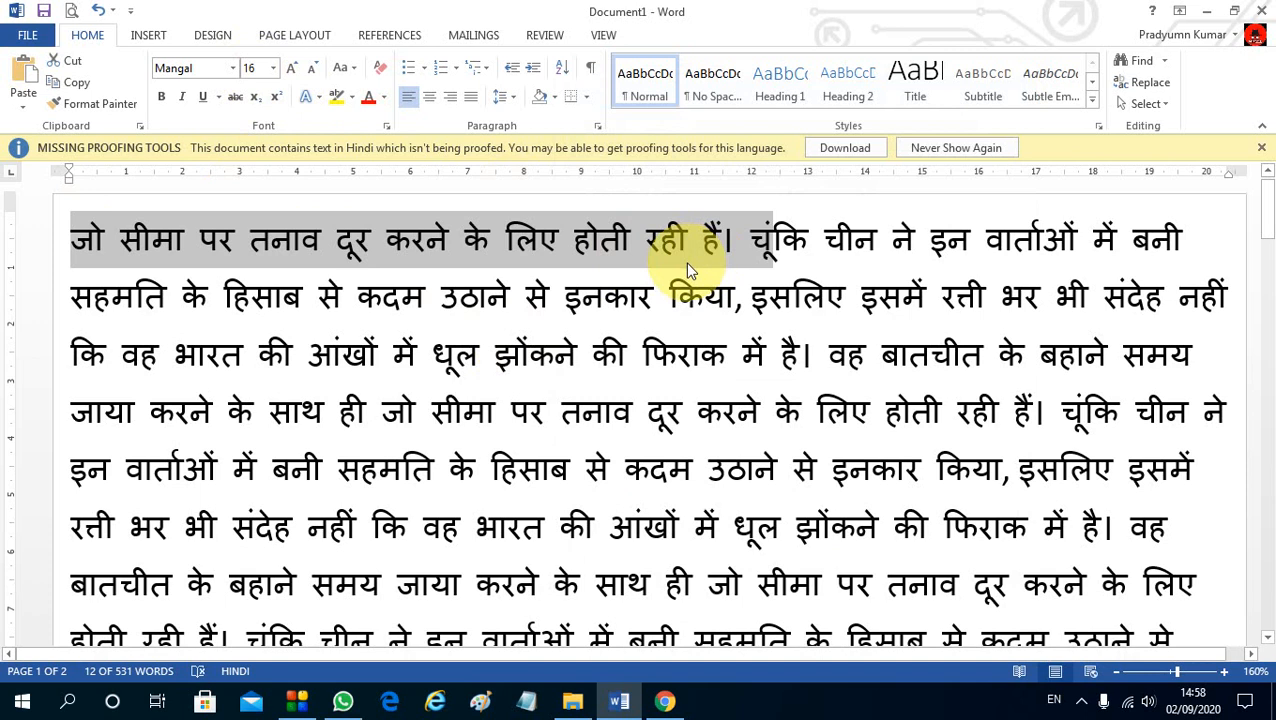
Set the selected opening words to Expanded character spacing by 1 pt with a scale of 80% in the advanced font settings.
{"action": "left_click", "coordinate": [386, 127]}
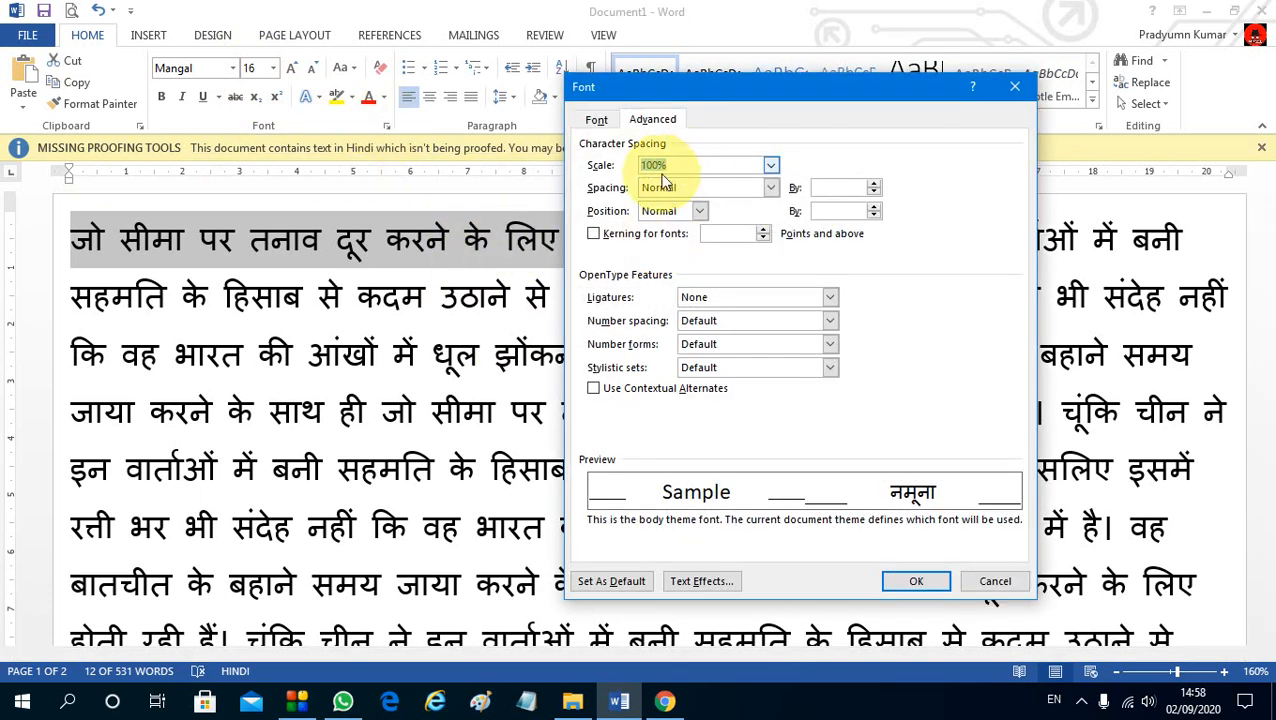
{"action": "left_click", "coordinate": [771, 166]}
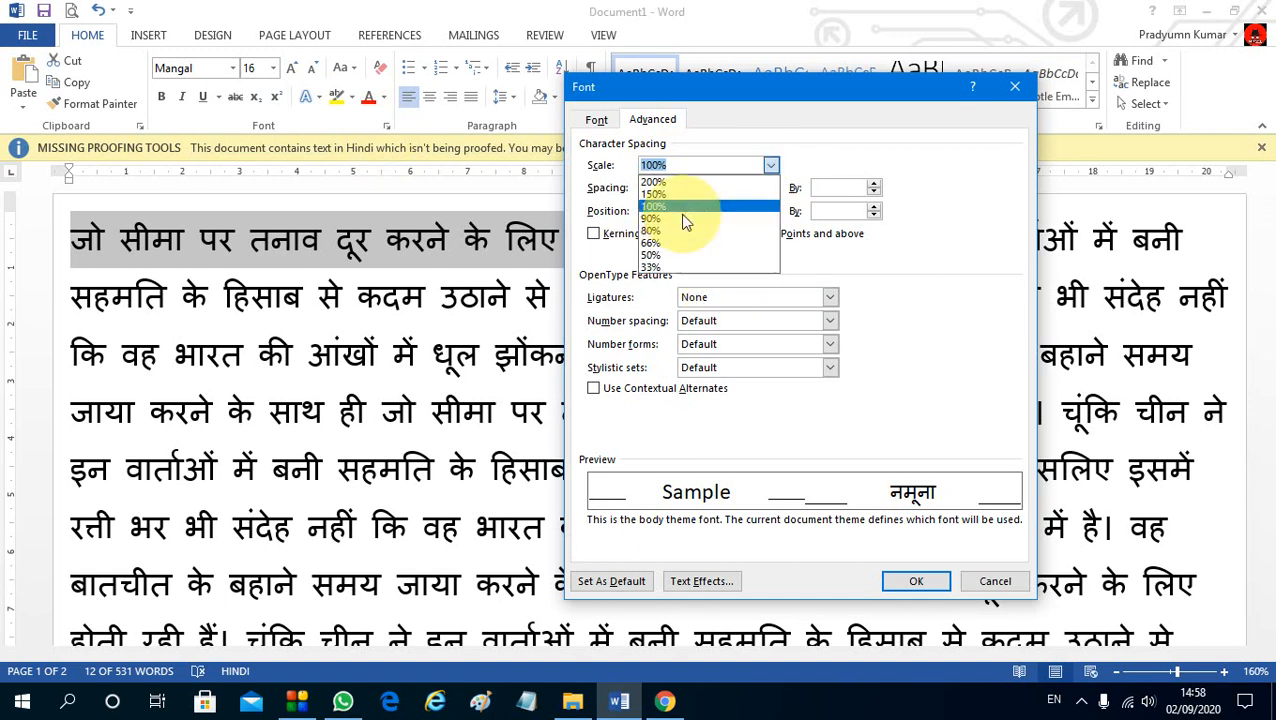
{"action": "left_click", "coordinate": [795, 168]}
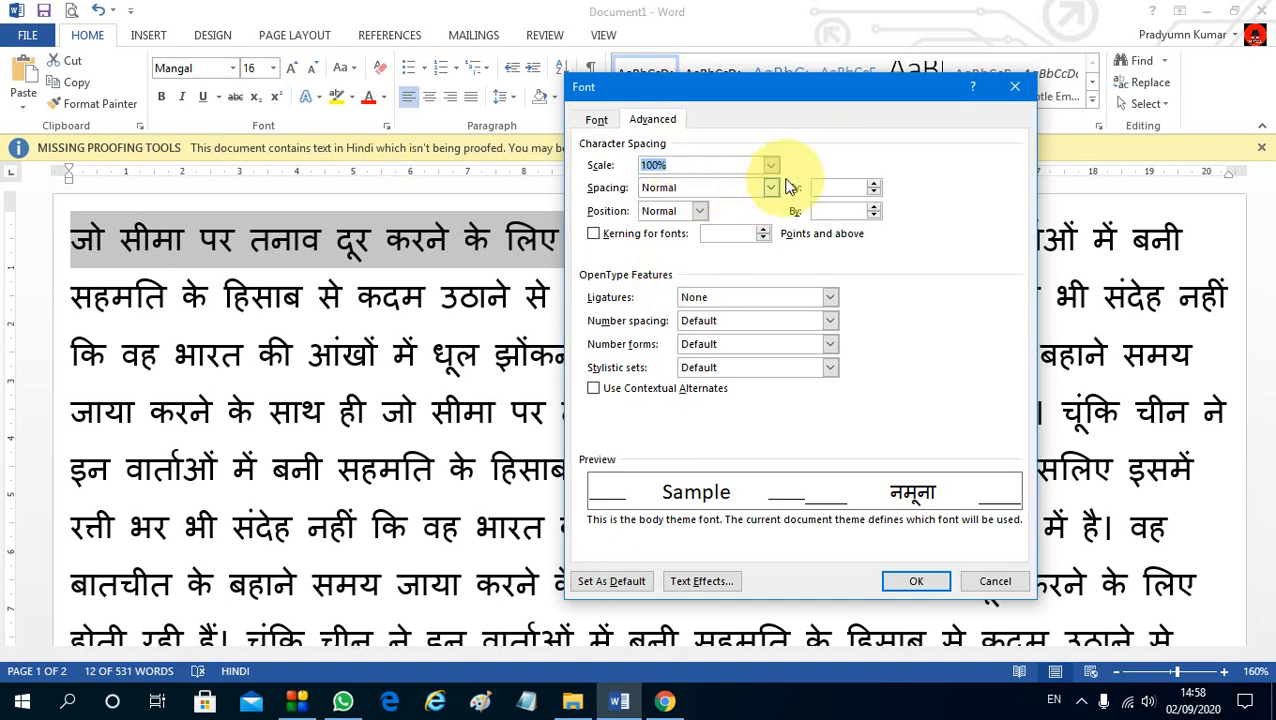
{"action": "left_click_drag", "start_coordinate": [800, 90], "coordinate": [738, 306]}
{"action": "left_click", "coordinate": [705, 400]}
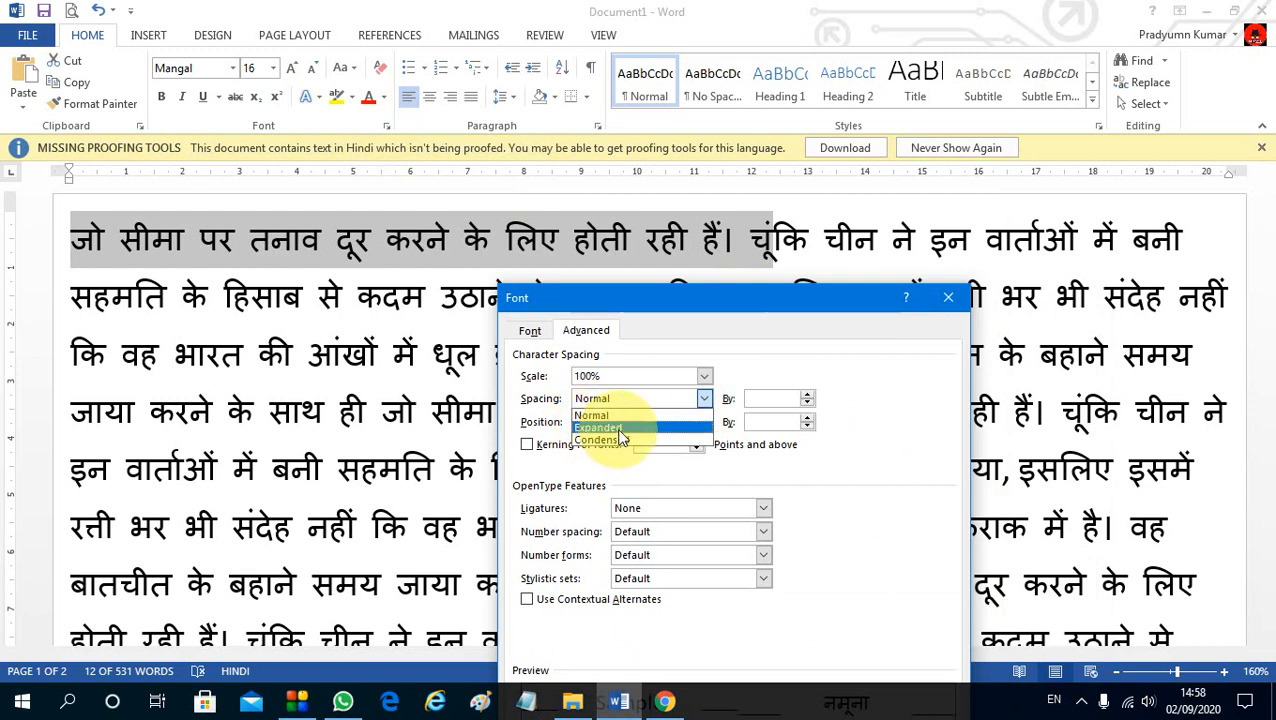
{"action": "left_click", "coordinate": [621, 428]}
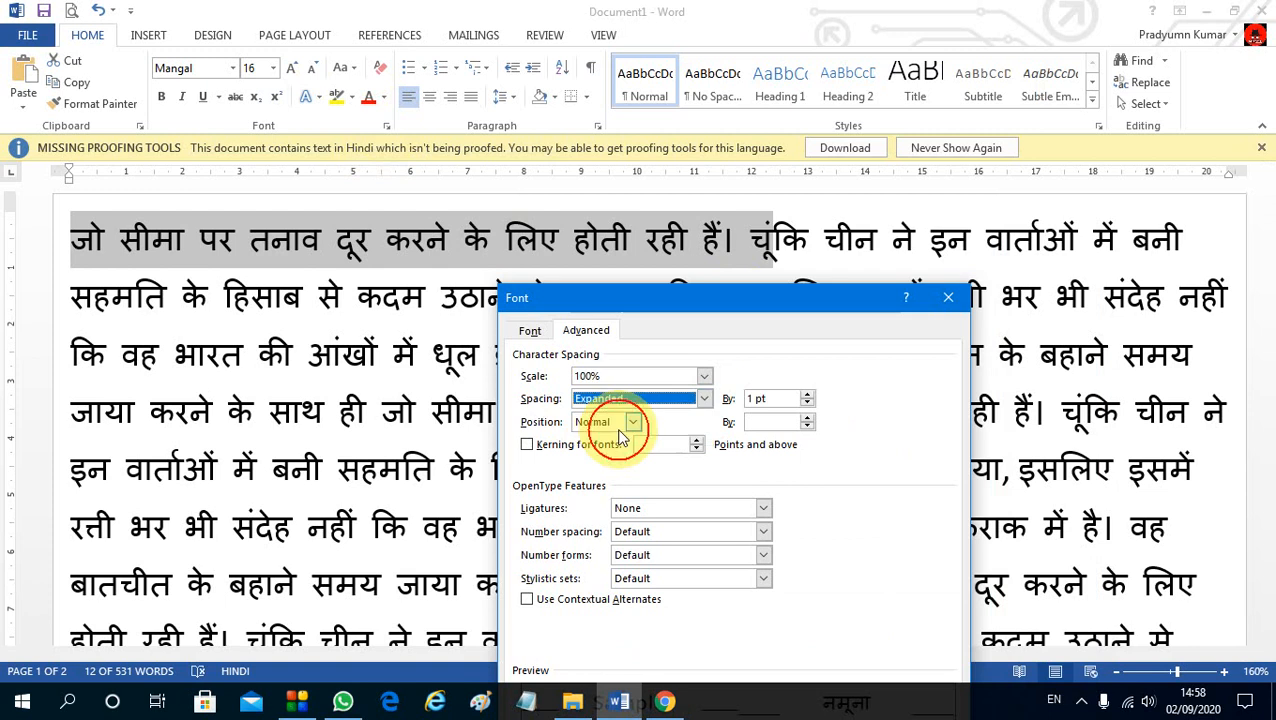
{"action": "left_click", "coordinate": [705, 376]}
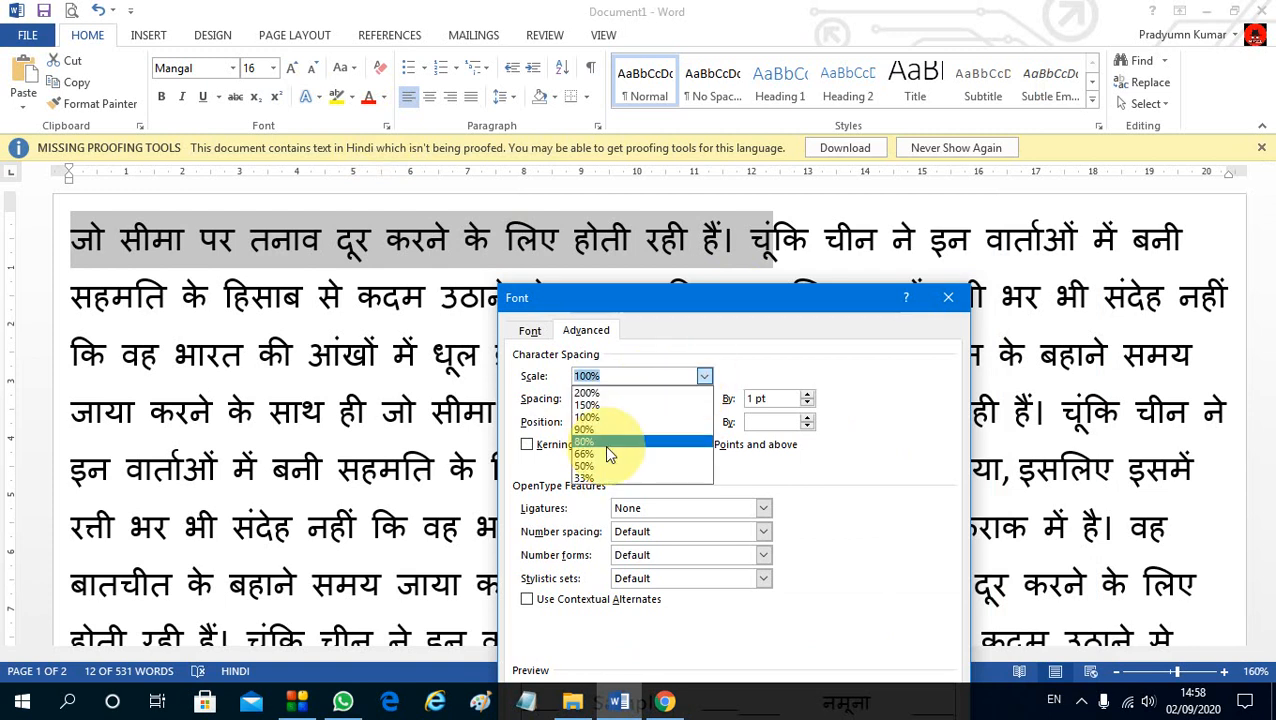
{"action": "left_click", "coordinate": [612, 441]}
{"action": "left_click_drag", "start_coordinate": [806, 316], "coordinate": [757, 143]}
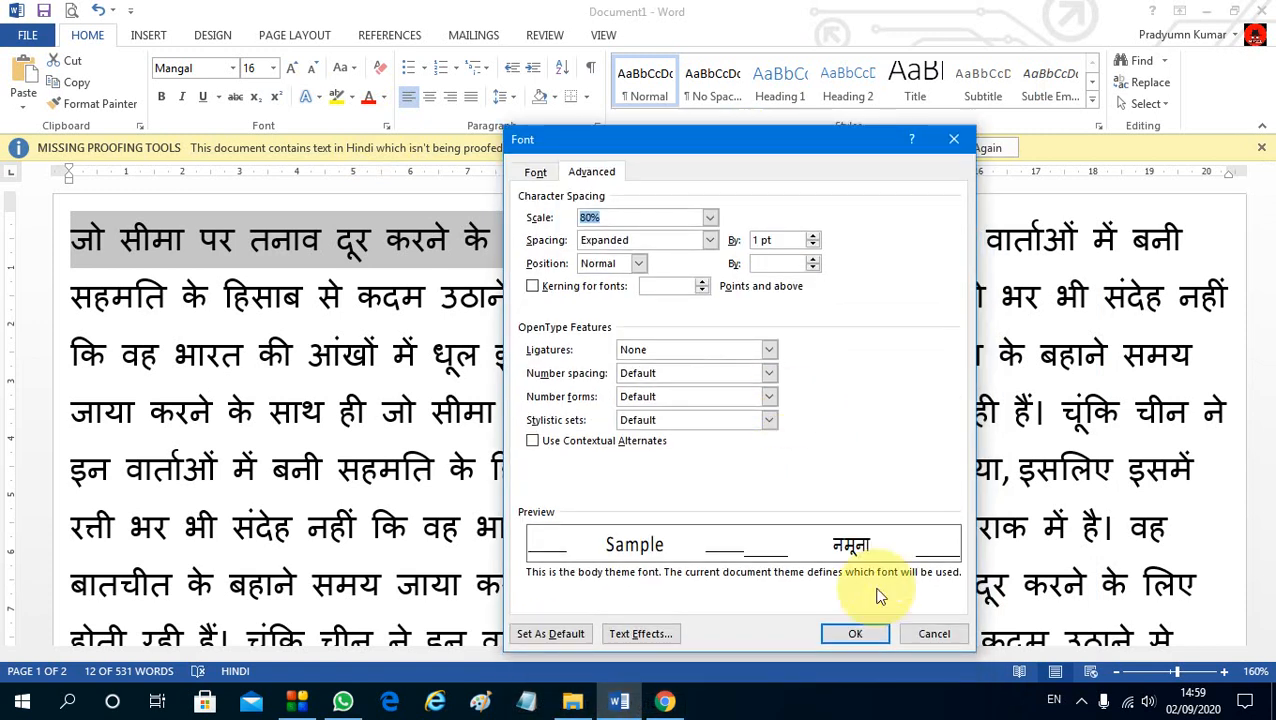
{"action": "left_click", "coordinate": [855, 631]}
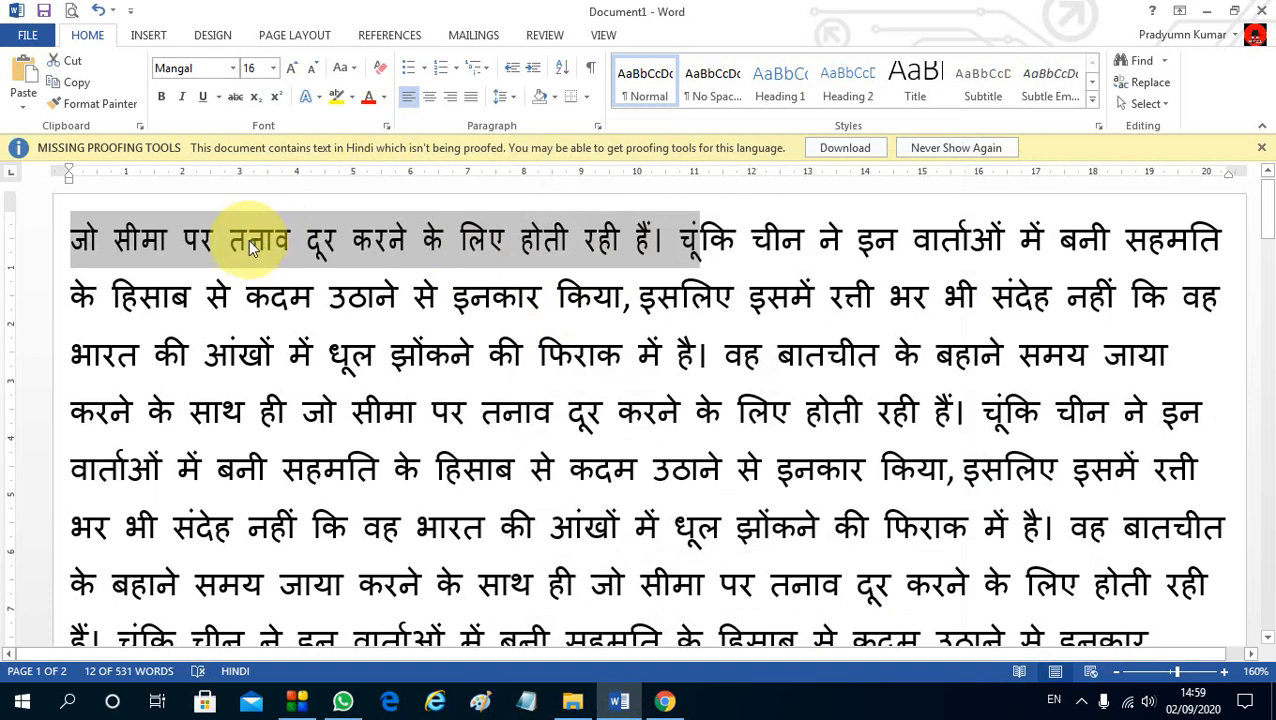
Change the character spacing of the selected opening words to Condensed by 1 pt.
{"action": "scroll", "coordinate": [268, 255], "scroll_direction": "up", "scroll_amount": 8, "text": "ctrl"}
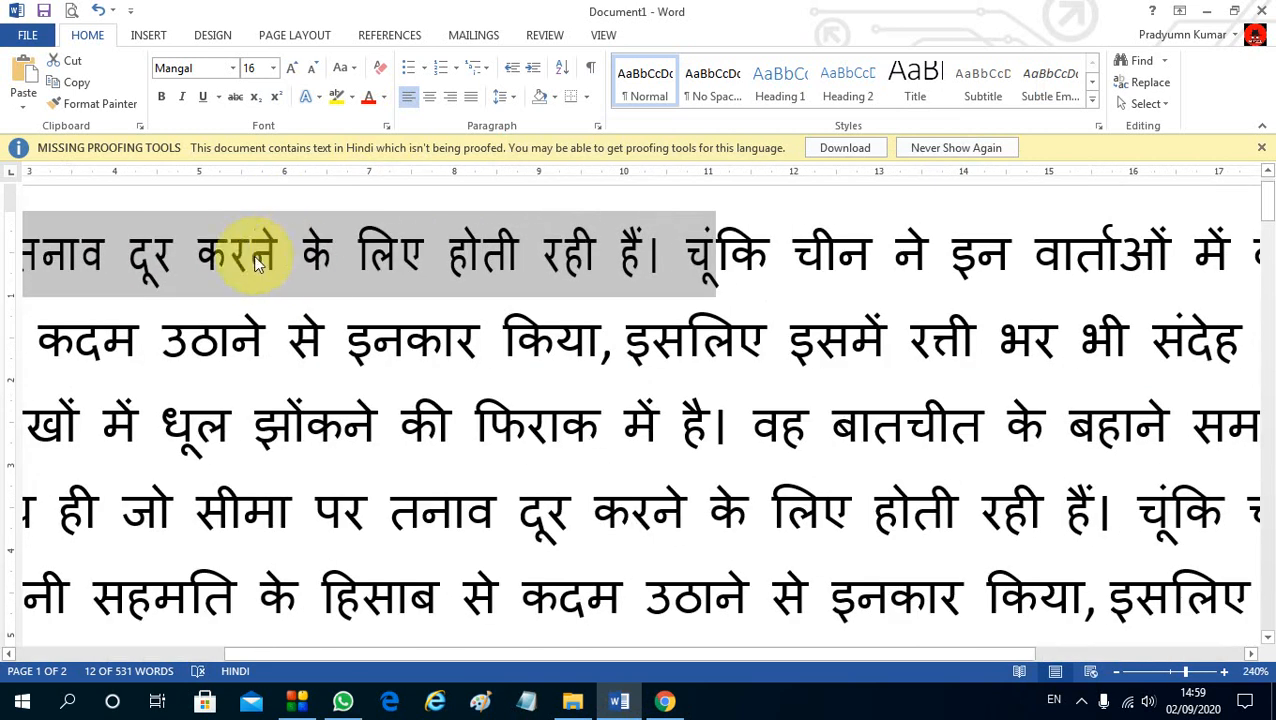
{"action": "left_click_drag", "start_coordinate": [760, 655], "coordinate": [672, 655]}
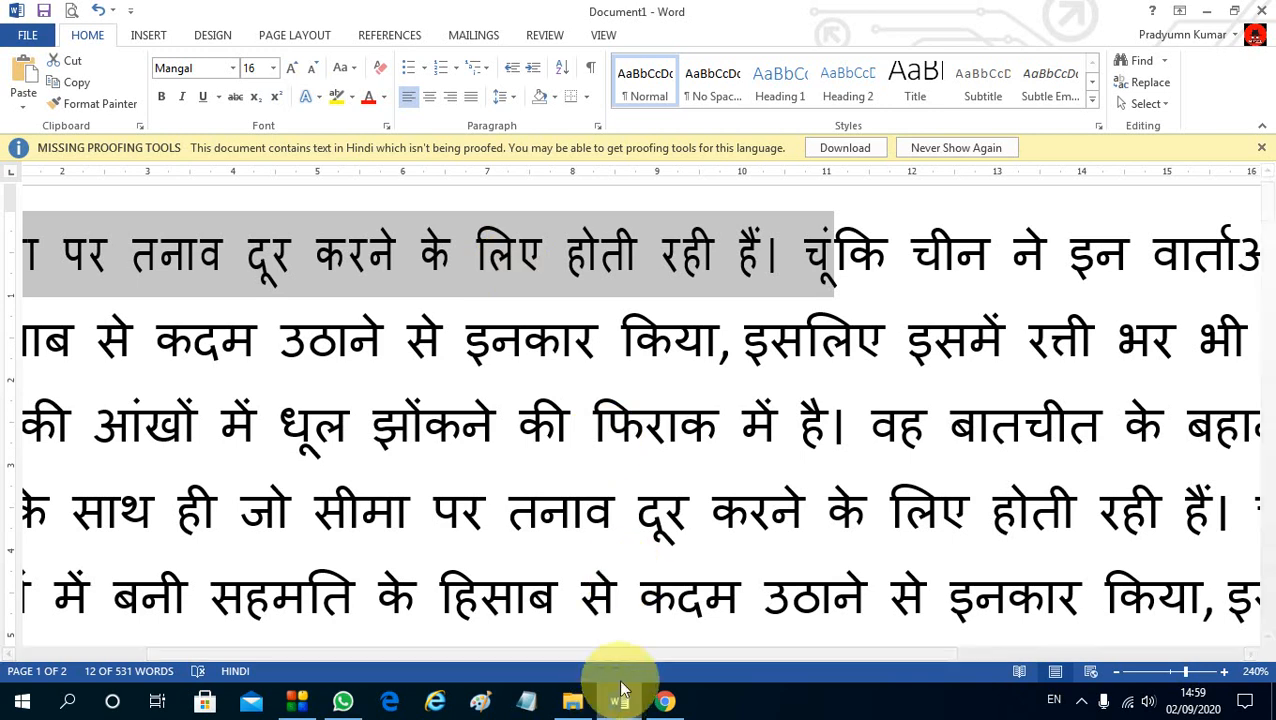
{"action": "left_click", "coordinate": [388, 125]}
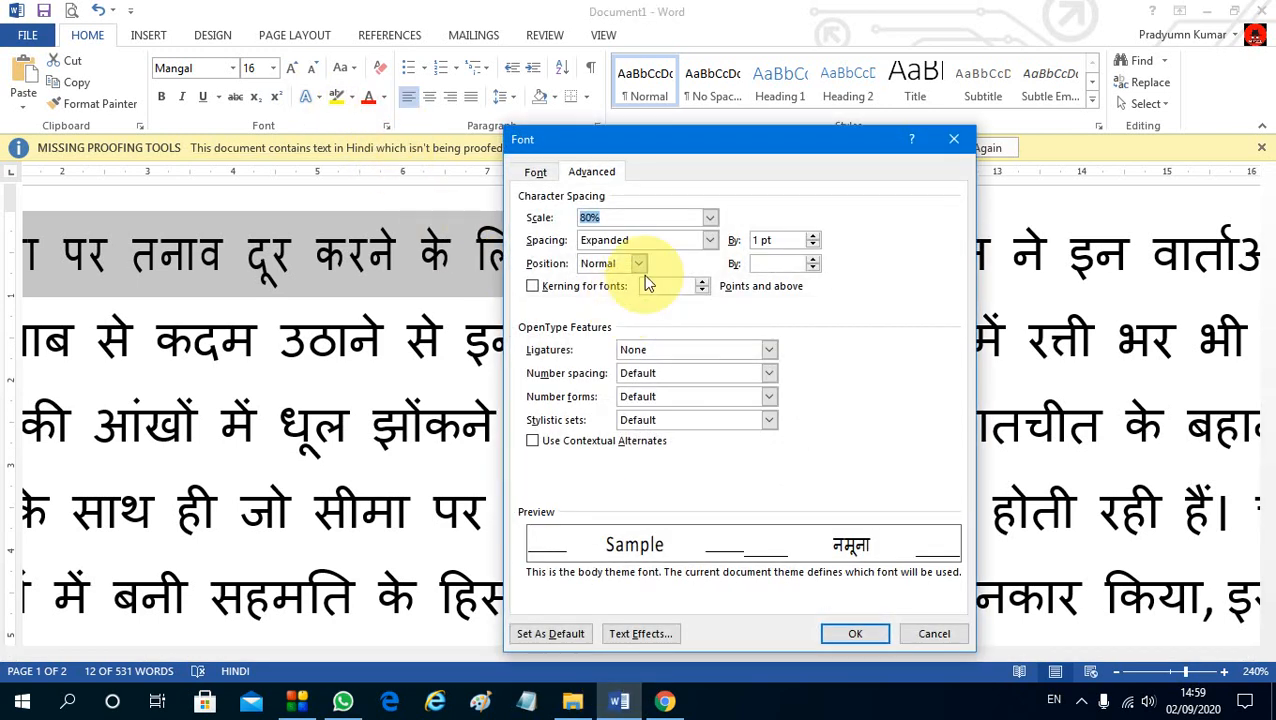
{"action": "left_click", "coordinate": [707, 241]}
{"action": "left_click", "coordinate": [622, 281]}
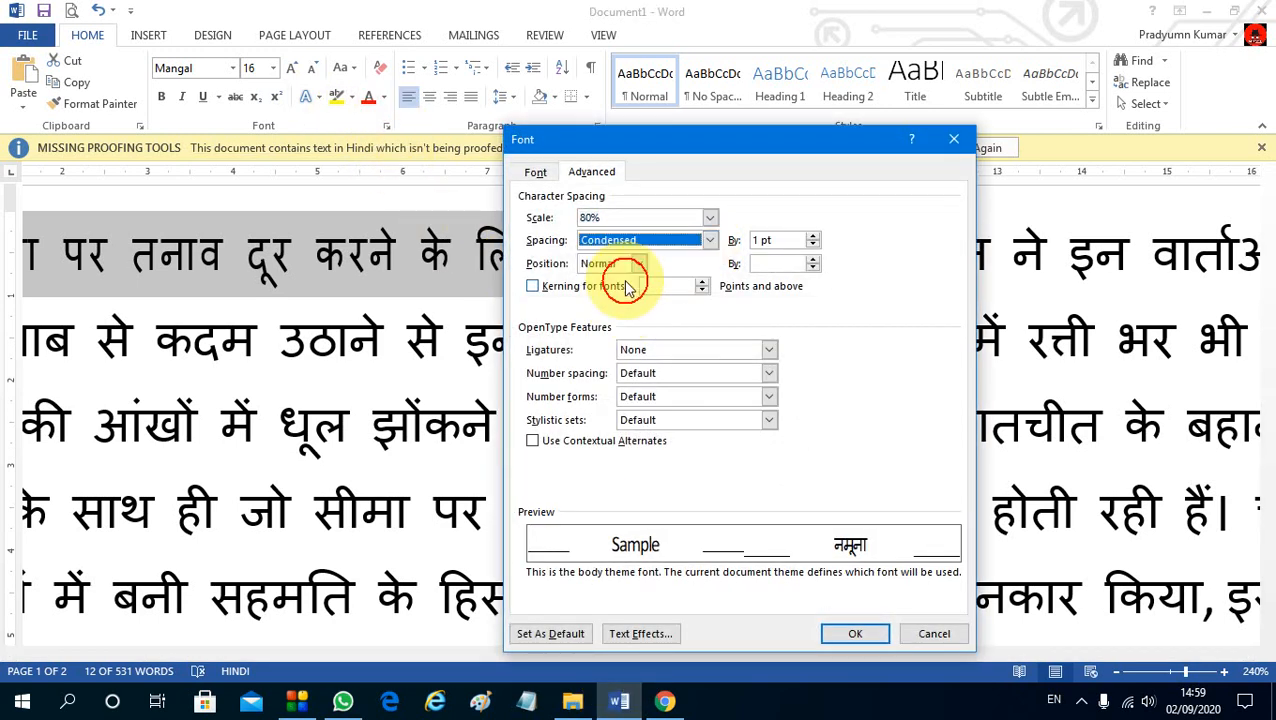
{"action": "left_click", "coordinate": [845, 634]}
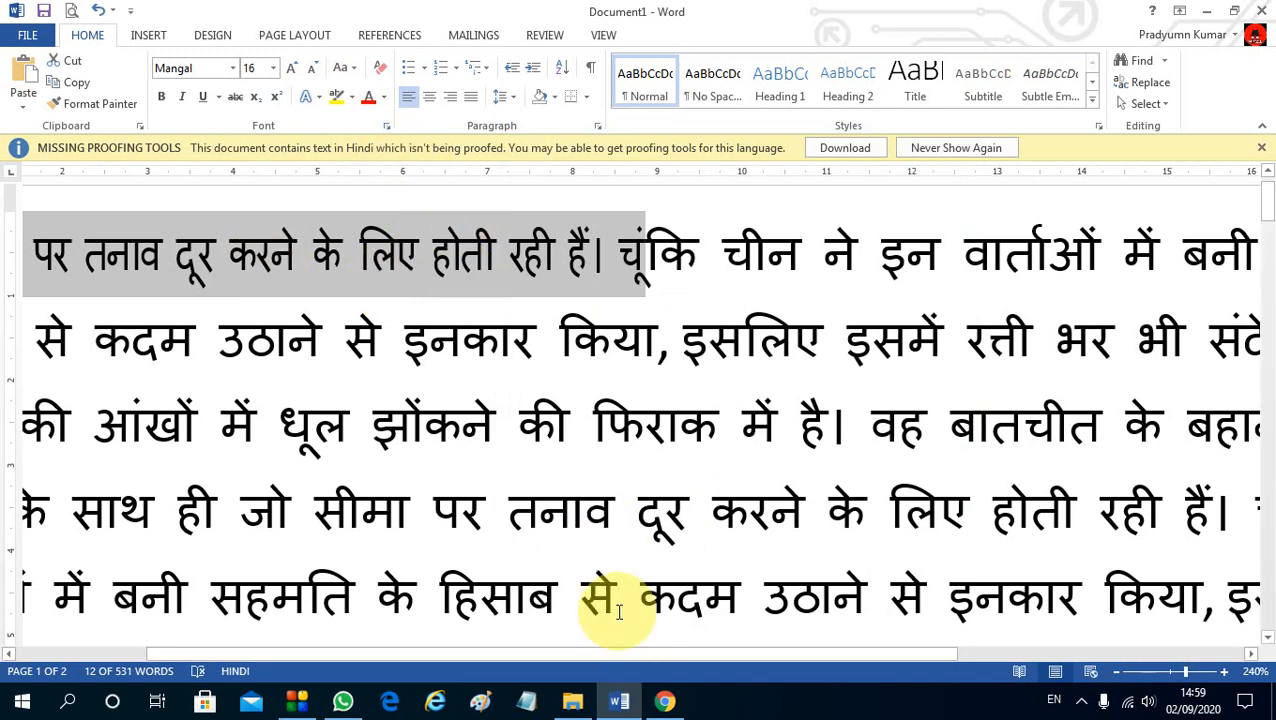
{"action": "left_click", "coordinate": [388, 128]}
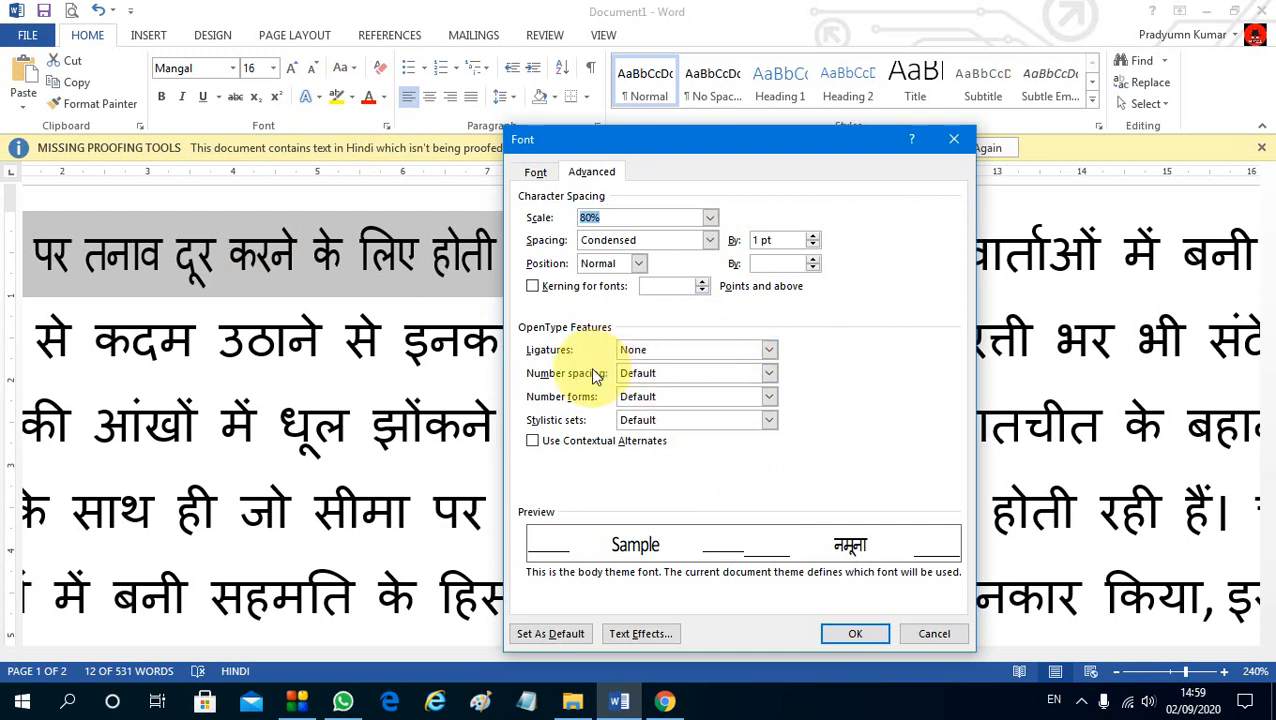
{"action": "left_click", "coordinate": [963, 140]}
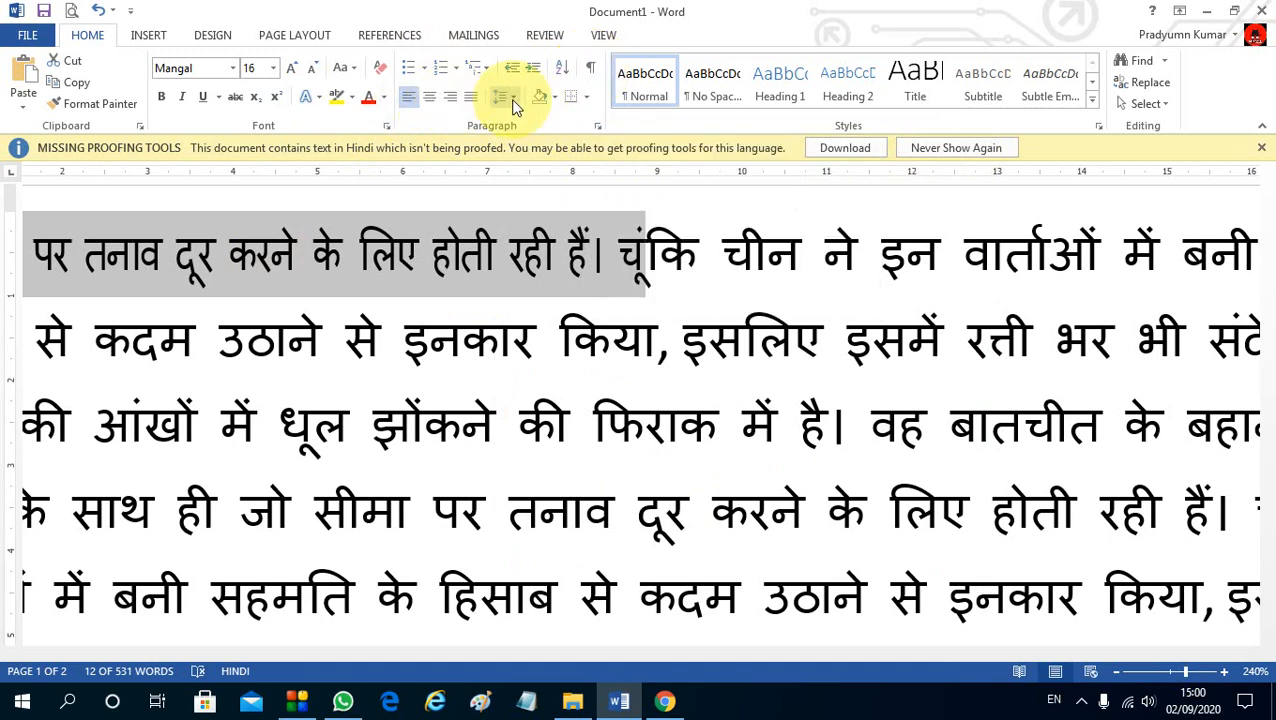
Set the left indentation of the first Hindi paragraph to 5 cm in the paragraph settings.
{"action": "left_click", "coordinate": [596, 127]}
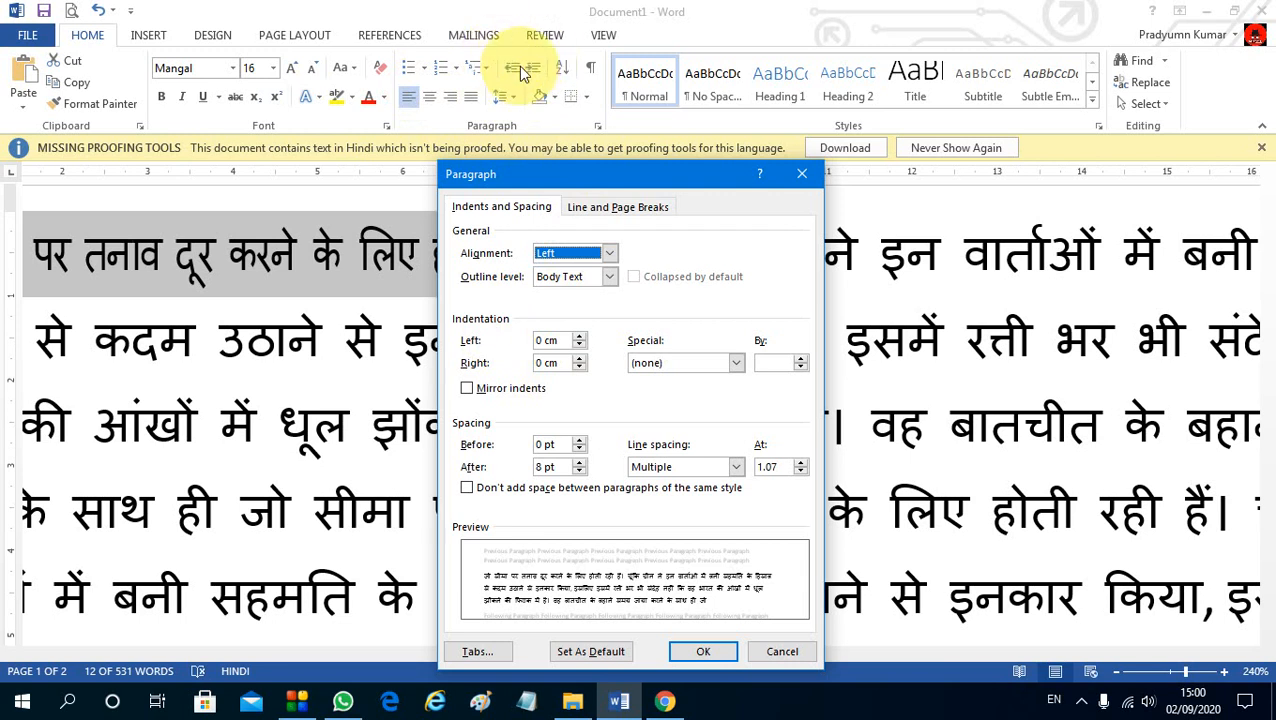
{"action": "left_click", "coordinate": [540, 341]}
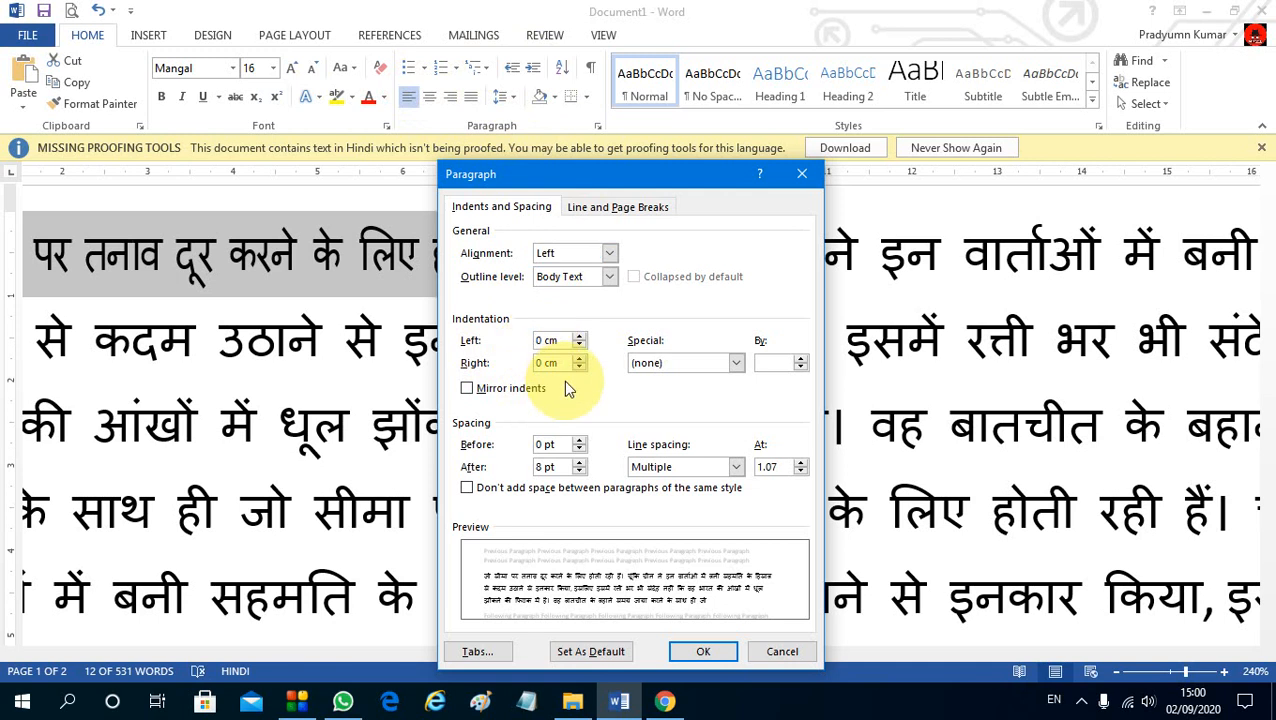
{"action": "key", "text": "Delete"}
{"action": "type", "text": "5"}
{"action": "left_click", "coordinate": [703, 651]}
{"action": "scroll", "coordinate": [633, 415], "scroll_direction": "down", "scroll_amount": 12}
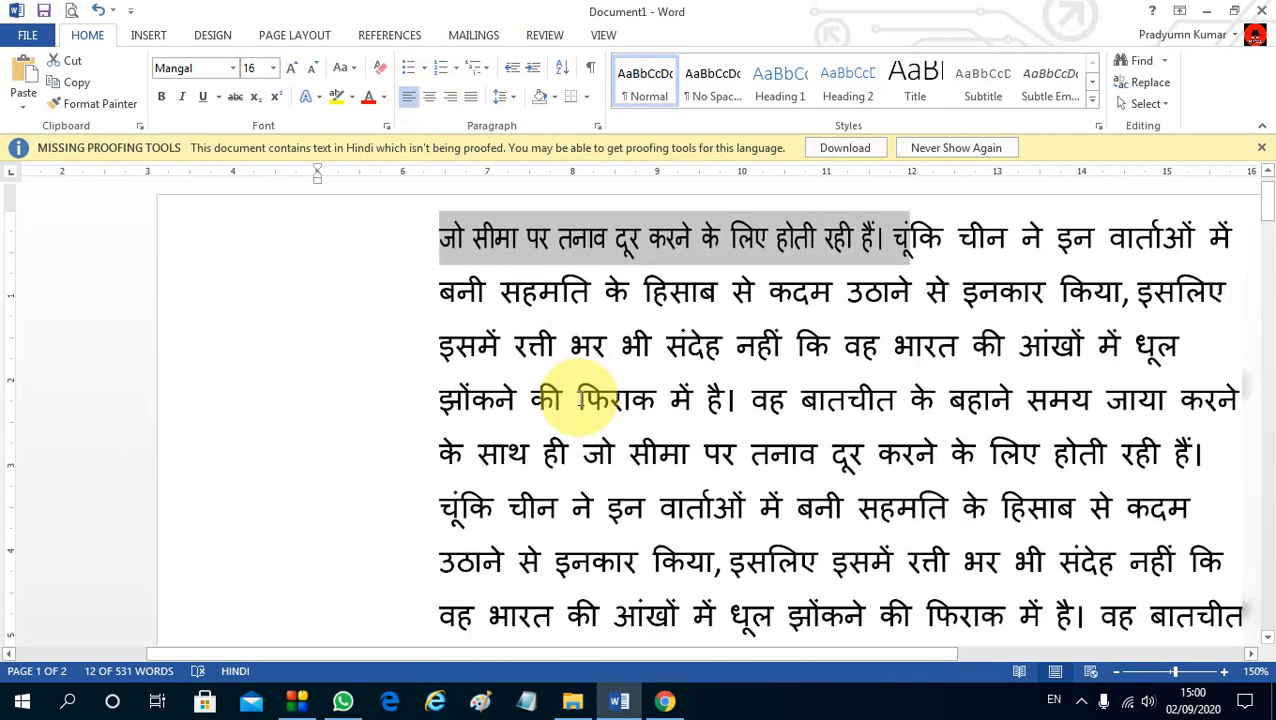
{"action": "scroll", "coordinate": [583, 405], "scroll_direction": "down", "scroll_amount": 5}
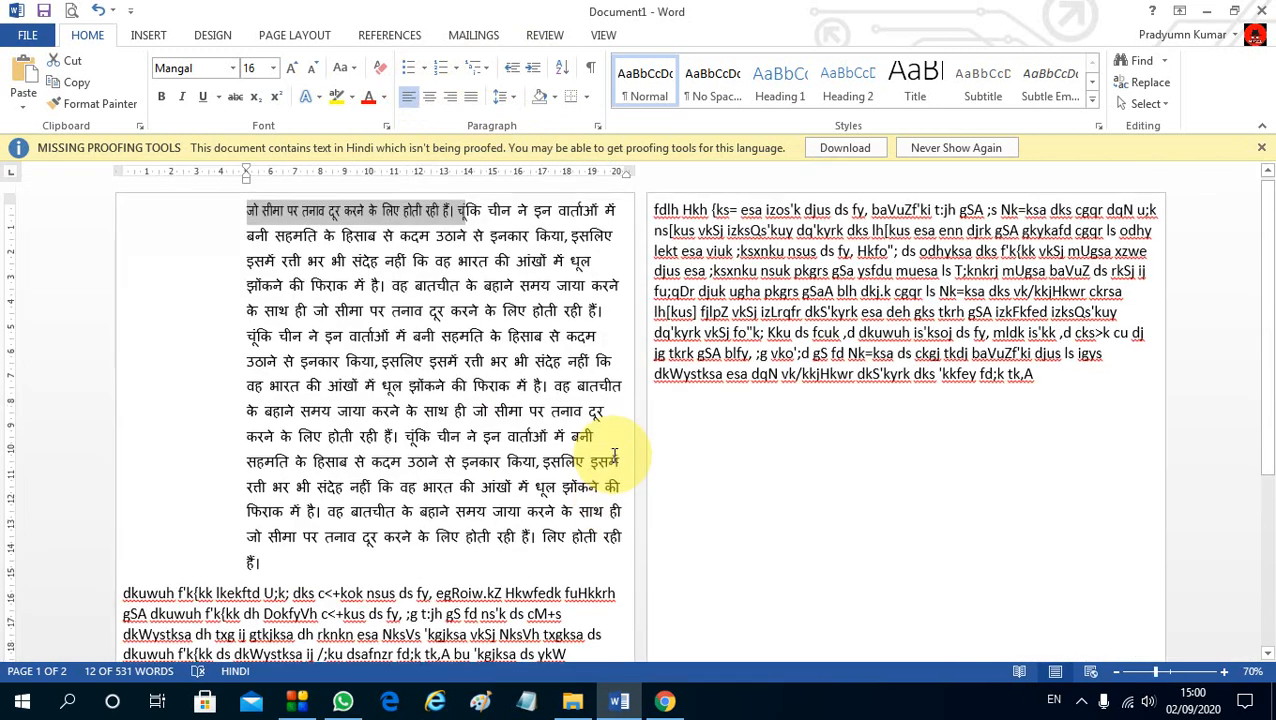
{"action": "scroll", "coordinate": [614, 455], "scroll_direction": "down", "scroll_amount": 4}
{"action": "left_click", "coordinate": [313, 502]}
{"action": "scroll", "coordinate": [300, 340], "scroll_direction": "up", "scroll_amount": 4}
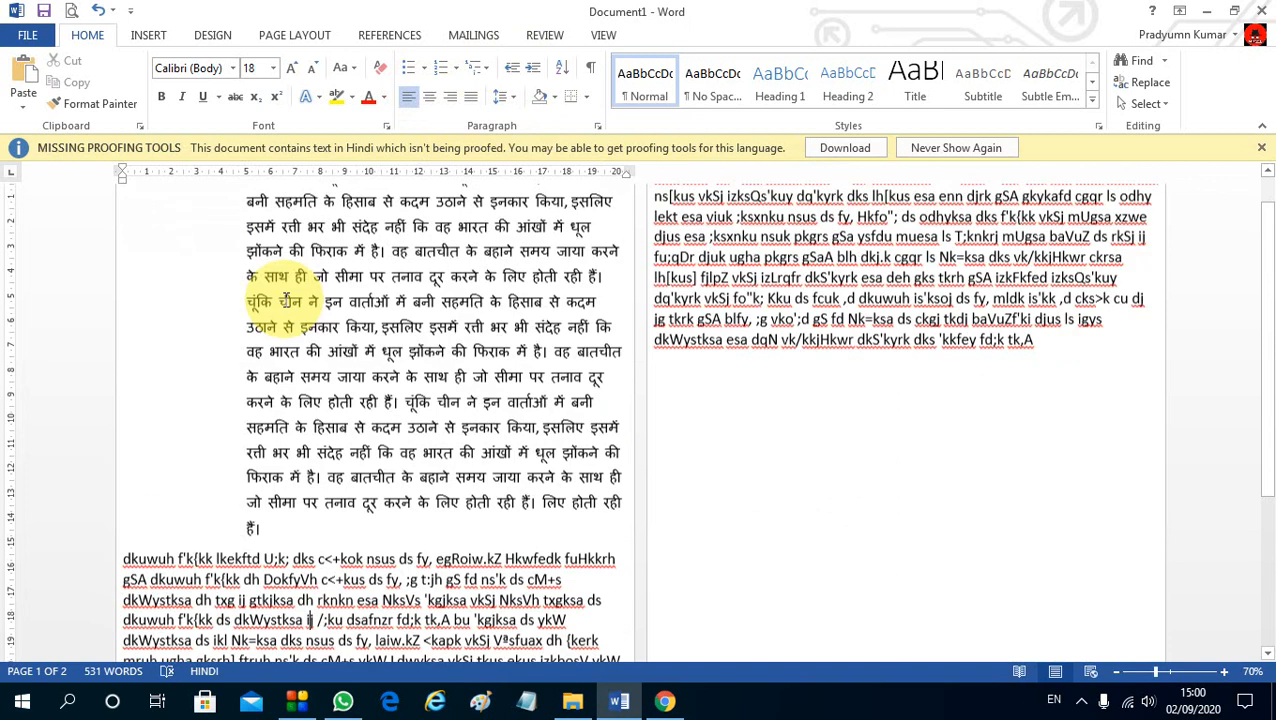
Examine the special indentation options in the paragraph settings for the indented Hindi paragraph.
{"action": "left_click", "coordinate": [282, 296]}
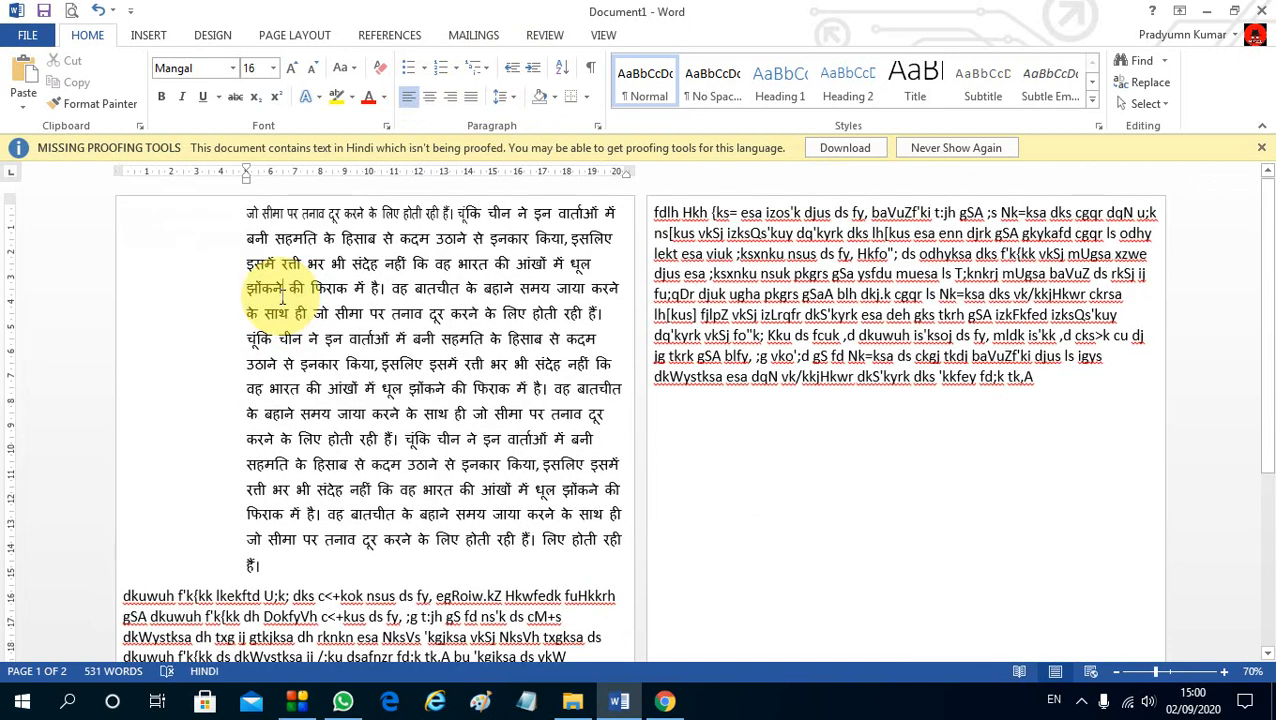
{"action": "left_click", "coordinate": [596, 126]}
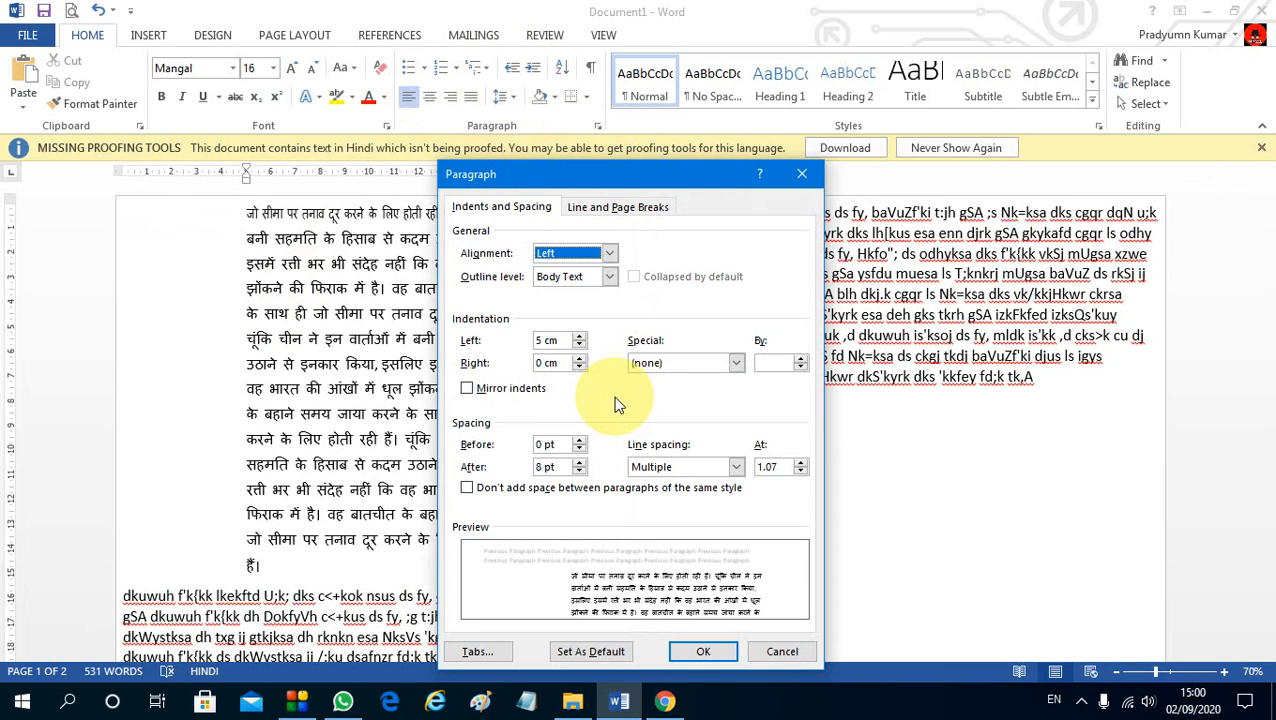
{"action": "left_click", "coordinate": [736, 363]}
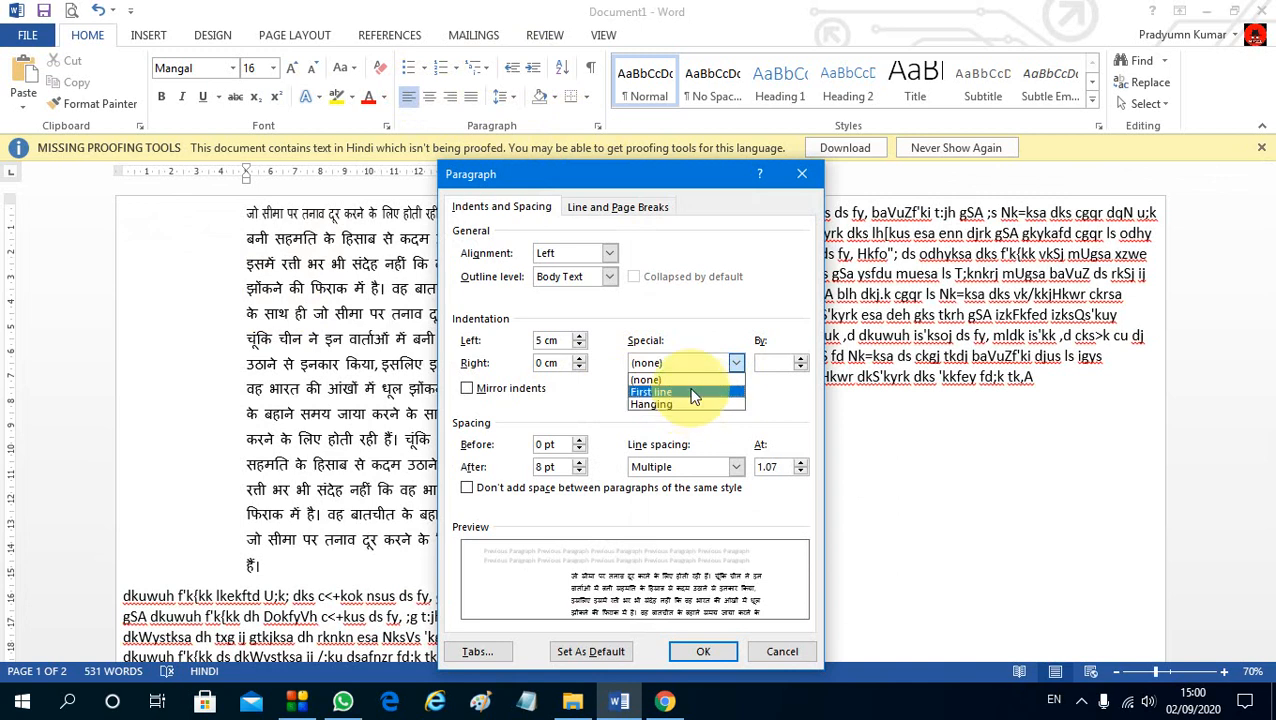
{"action": "left_click", "coordinate": [800, 177]}
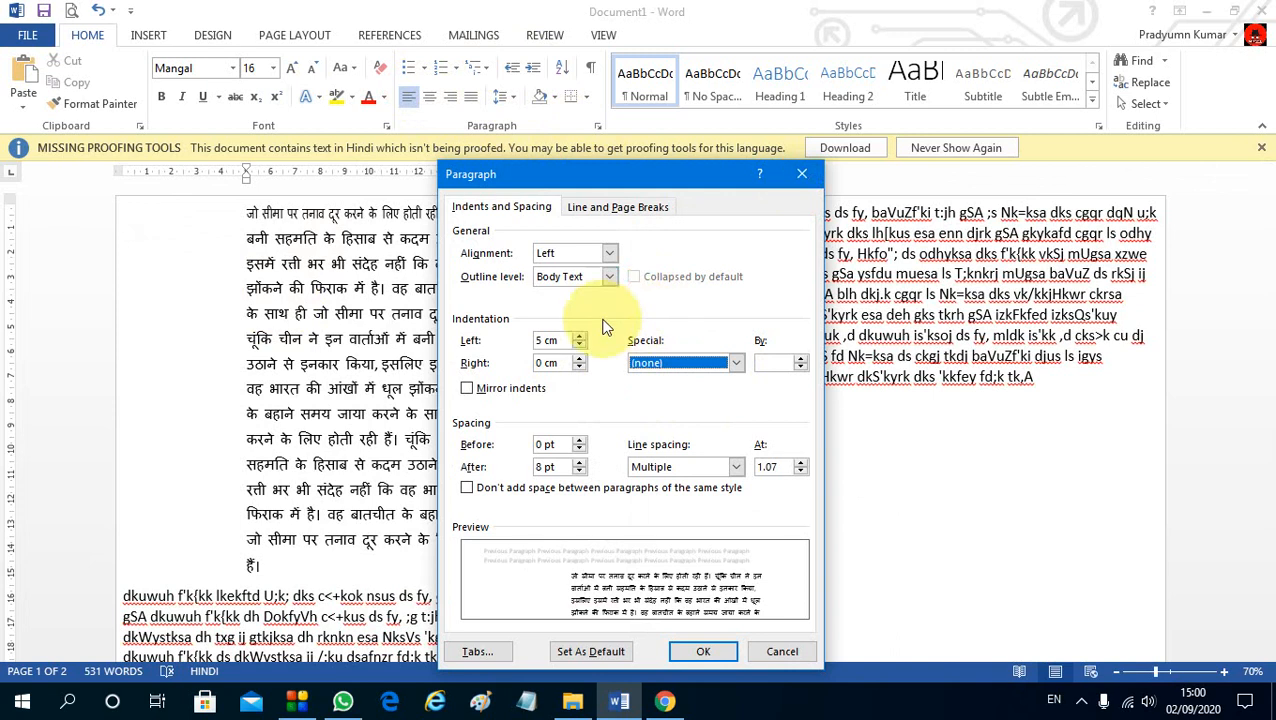
{"action": "left_click", "coordinate": [801, 174]}
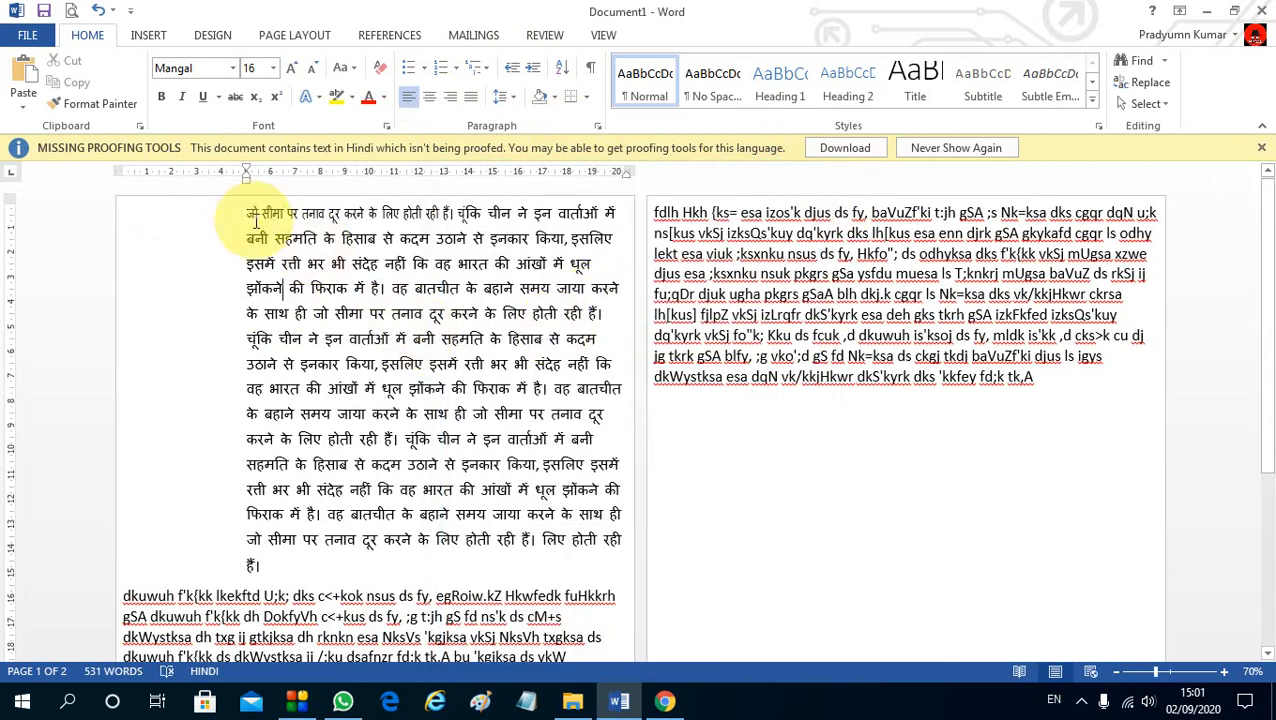
Apply a First line special indent of 1.27 cm to the first Hindi paragraph in the paragraph settings.
{"action": "left_click", "coordinate": [355, 539]}
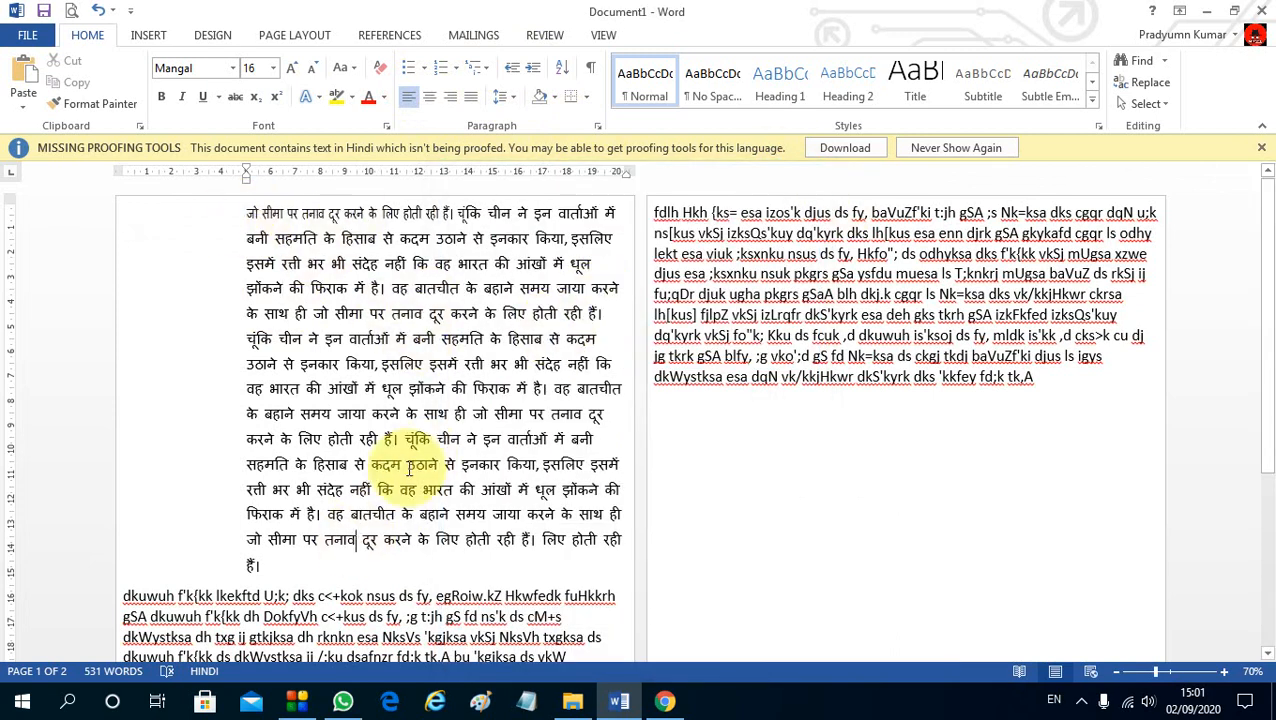
{"action": "left_click", "coordinate": [597, 126]}
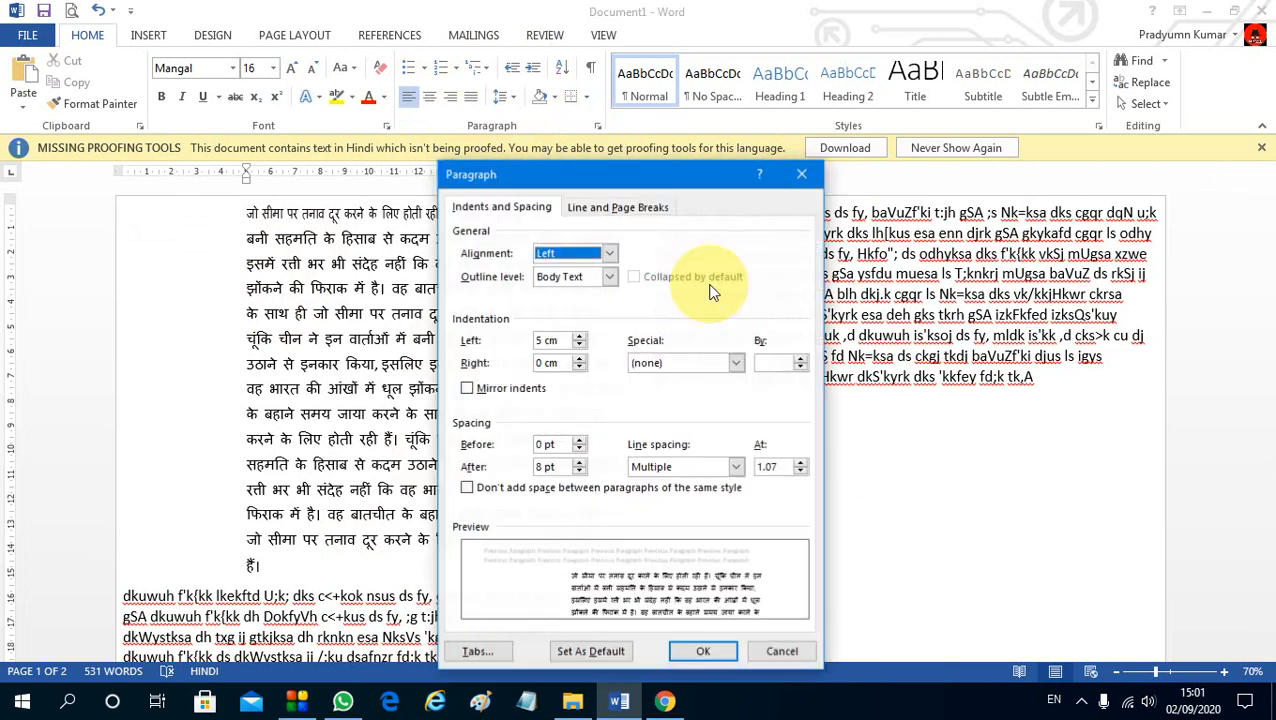
{"action": "left_click", "coordinate": [690, 364]}
{"action": "left_click", "coordinate": [663, 392]}
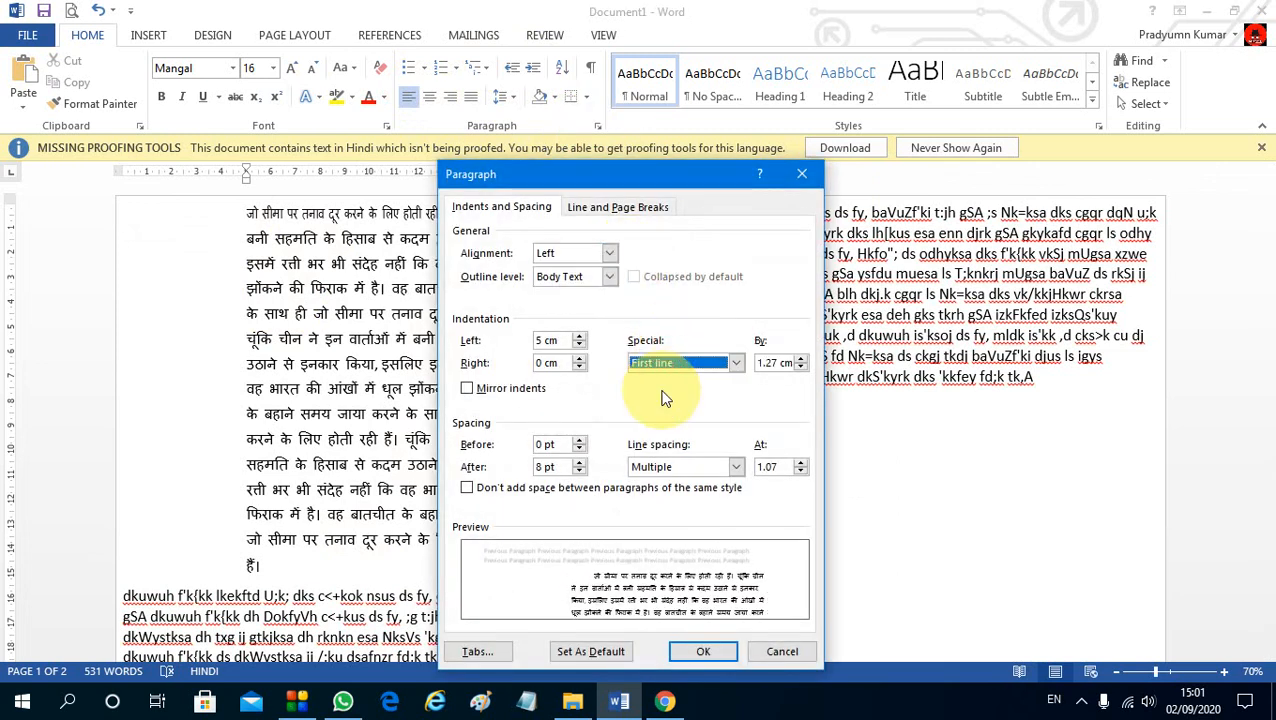
{"action": "left_click", "coordinate": [701, 651]}
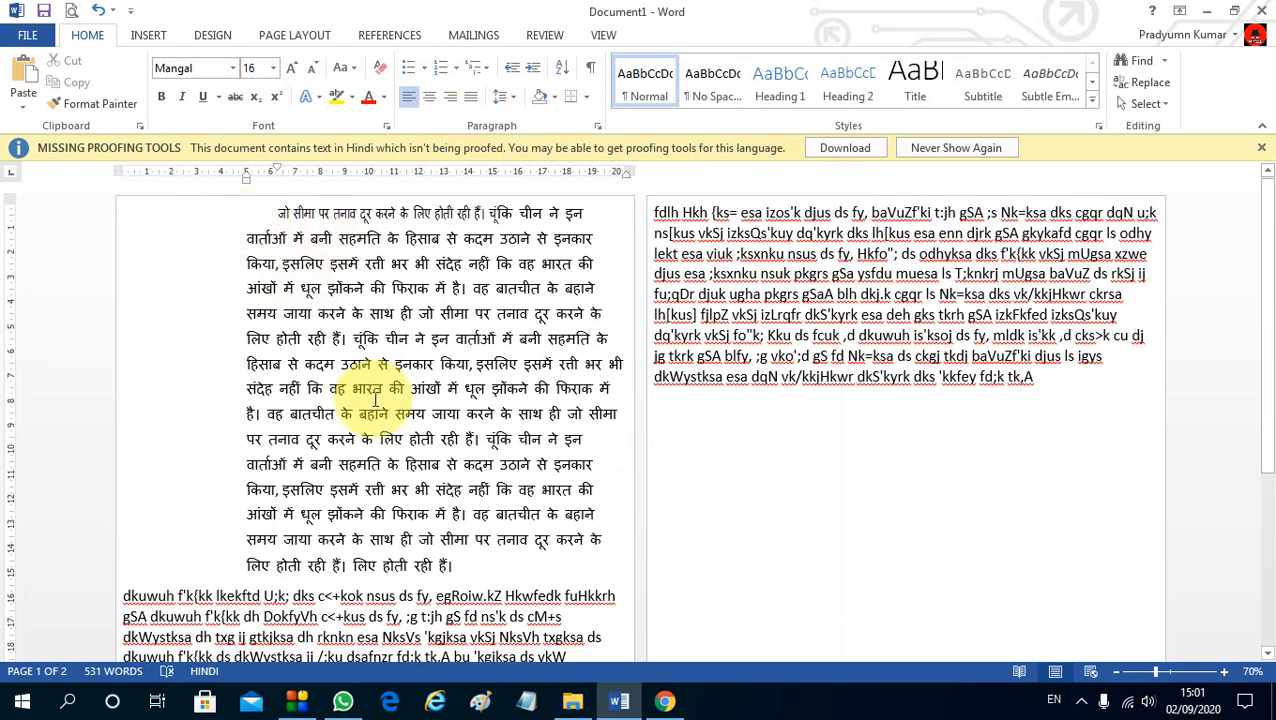
Change the special indentation of the first Hindi paragraph to Hanging by 1.27 cm.
{"action": "left_click", "coordinate": [376, 398]}
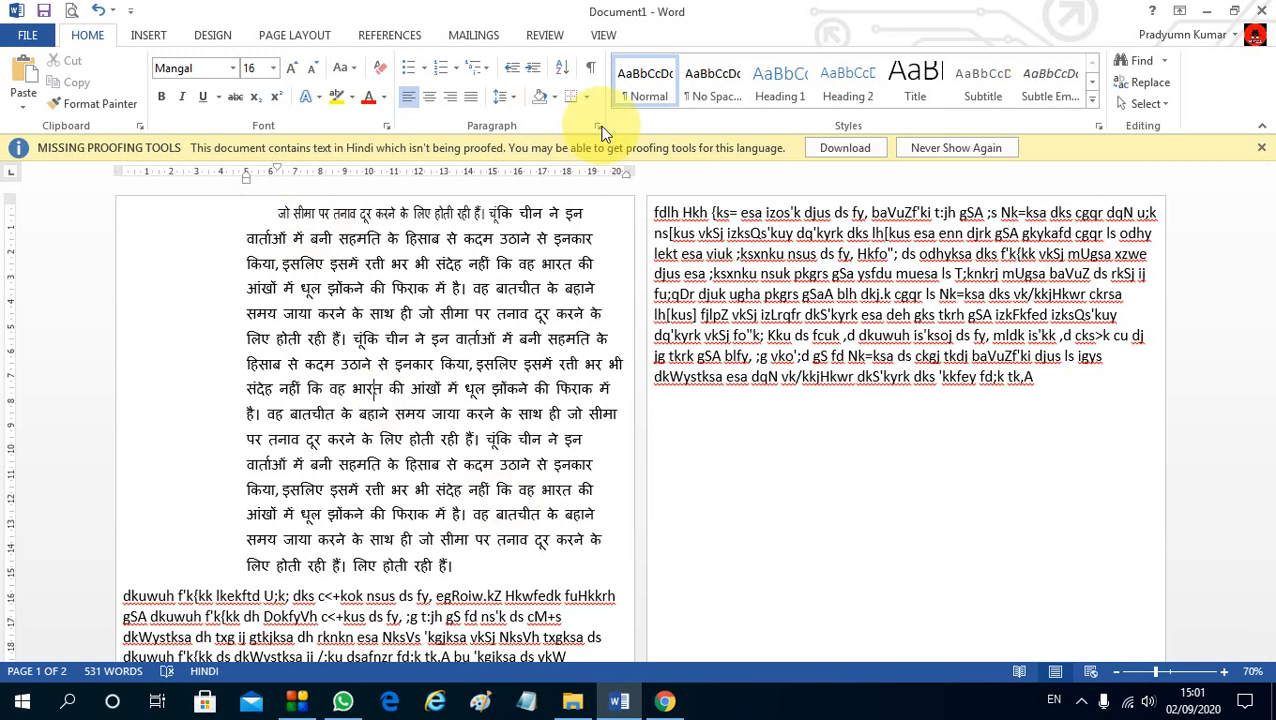
{"action": "left_click", "coordinate": [598, 126]}
{"action": "left_click", "coordinate": [671, 362]}
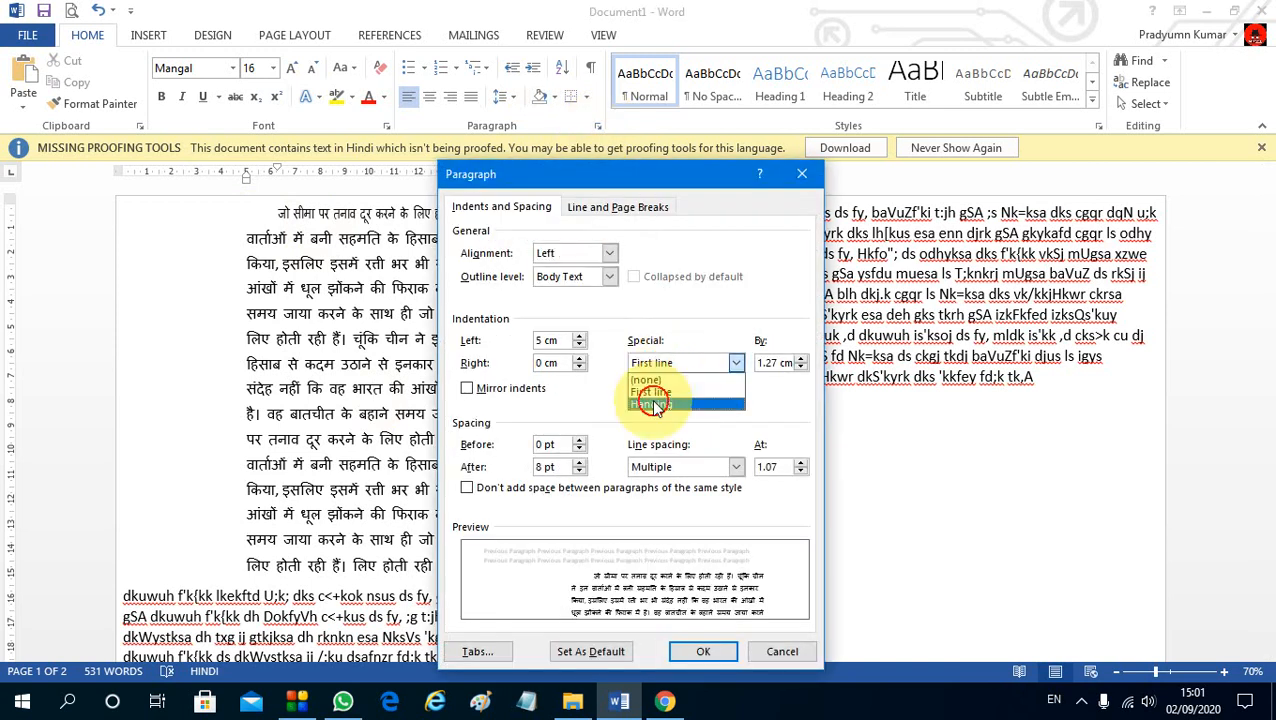
{"action": "left_click", "coordinate": [653, 405]}
{"action": "left_click", "coordinate": [703, 651]}
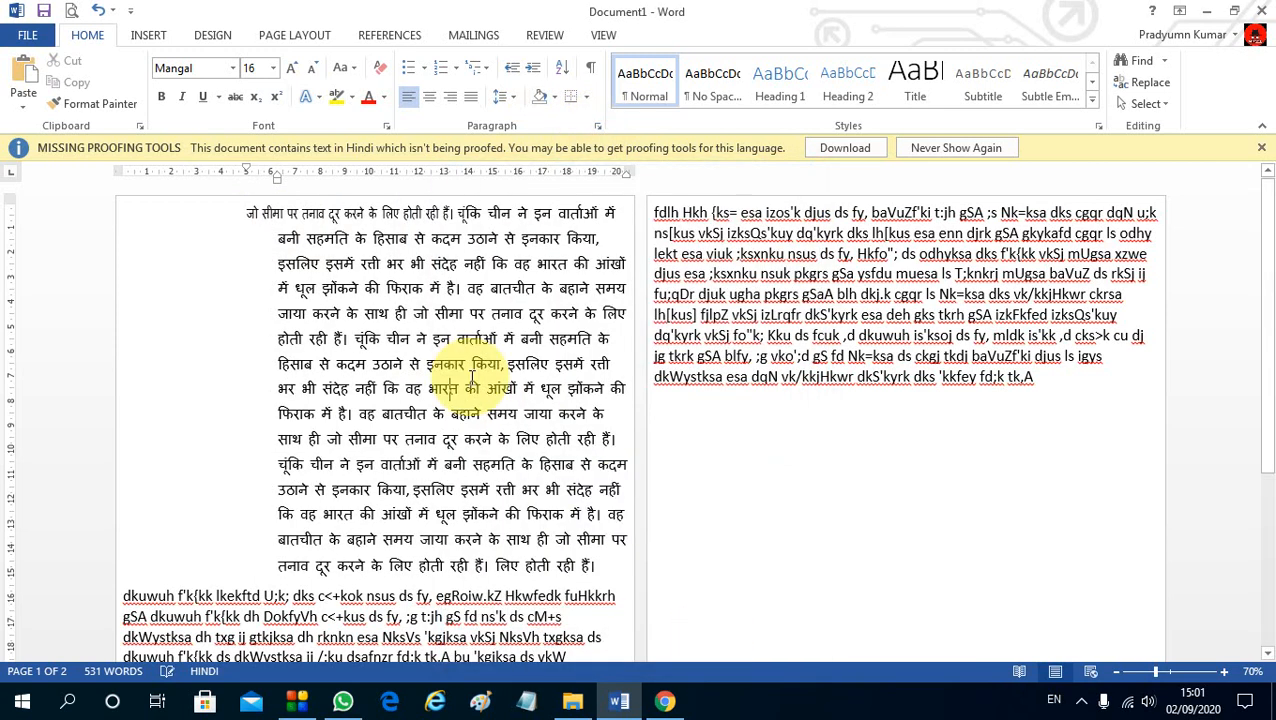
{"action": "left_click_drag", "start_coordinate": [247, 215], "coordinate": [398, 357]}
{"action": "left_click", "coordinate": [428, 438]}
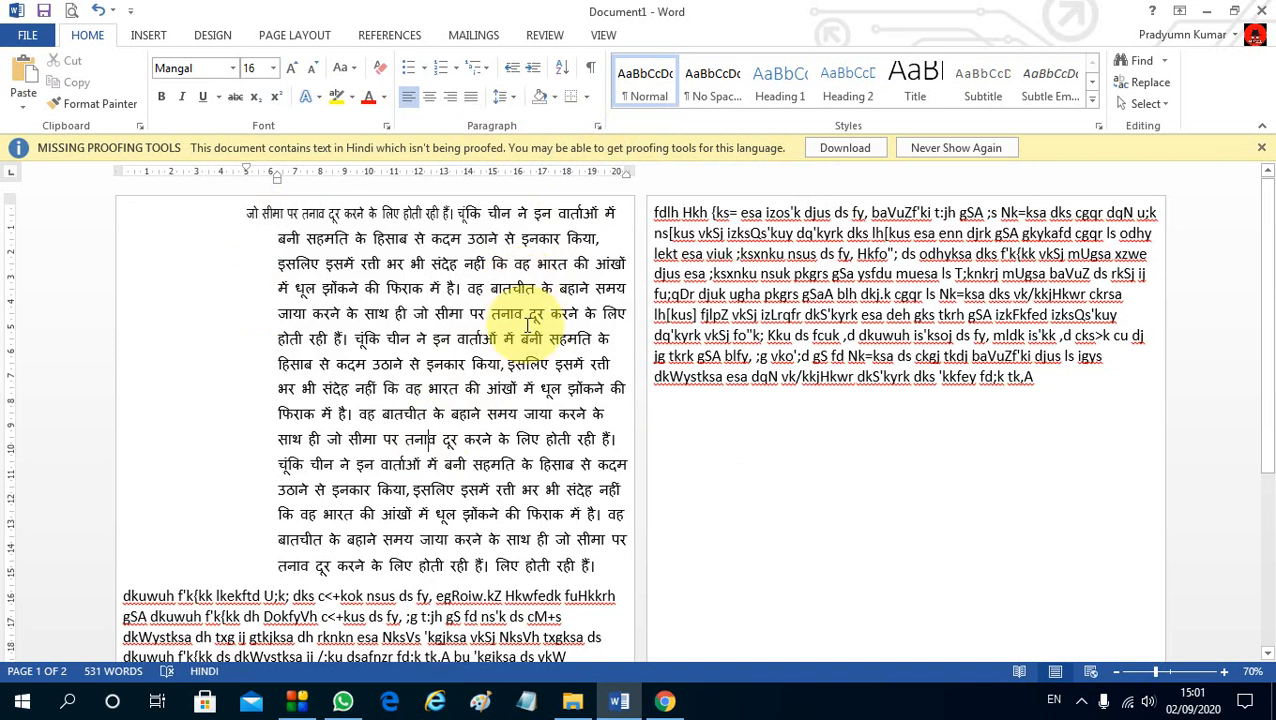
Review the left and right indentation and spacing fields in the paragraph settings, then close them without changes.
{"action": "left_click", "coordinate": [597, 126]}
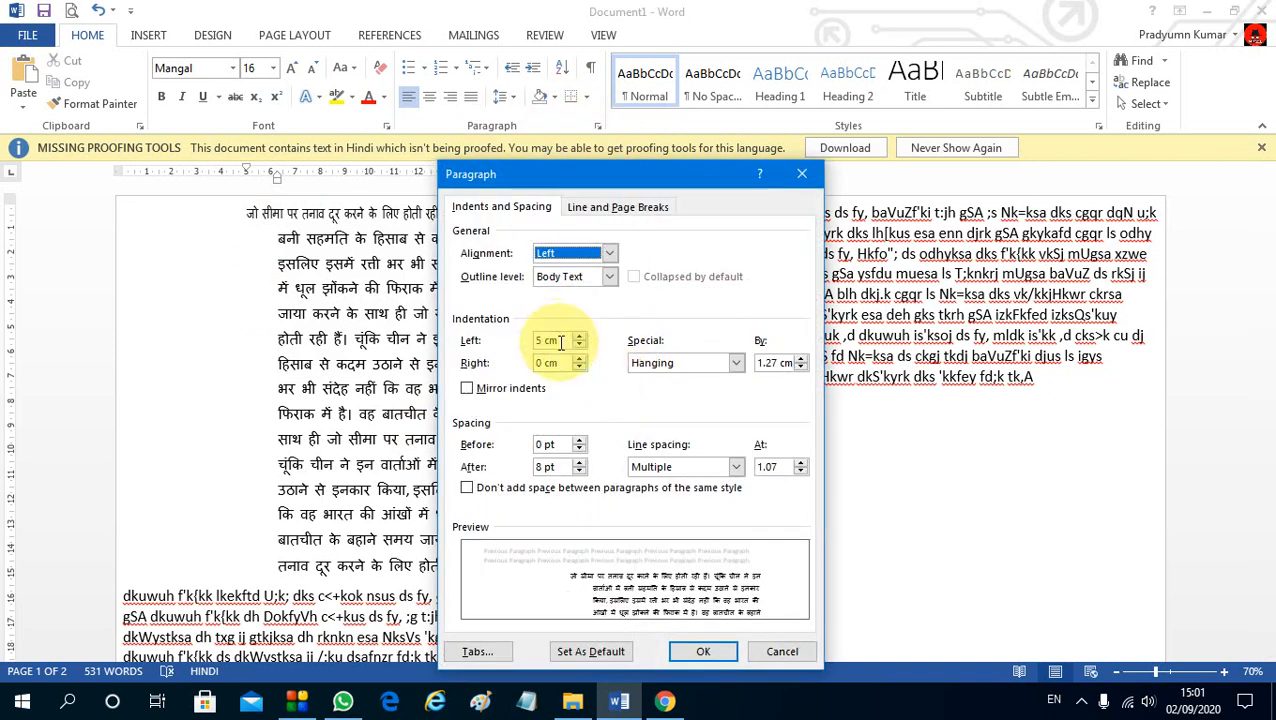
{"action": "left_click", "coordinate": [540, 364]}
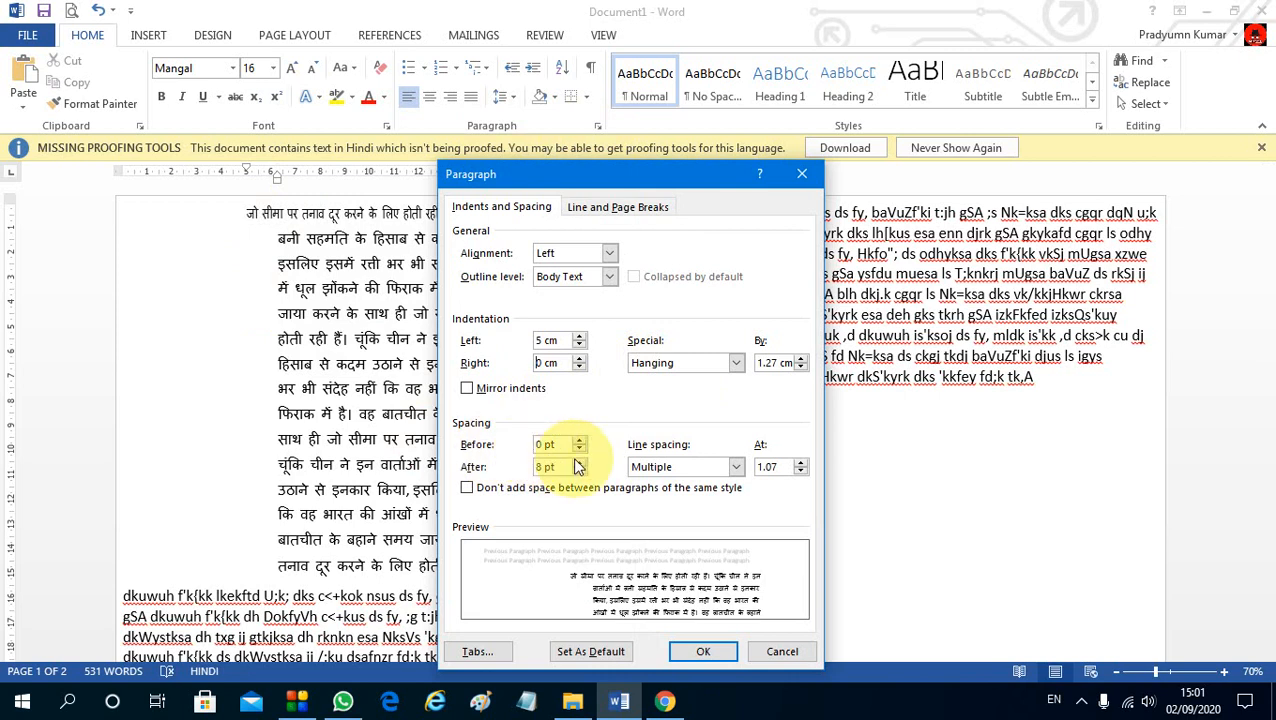
{"action": "left_click", "coordinate": [800, 177]}
Undo the paragraph indents, character spacing and strikethrough applied to the first Hindi paragraph.
{"action": "scroll", "coordinate": [595, 388], "scroll_direction": "down", "scroll_amount": 2}
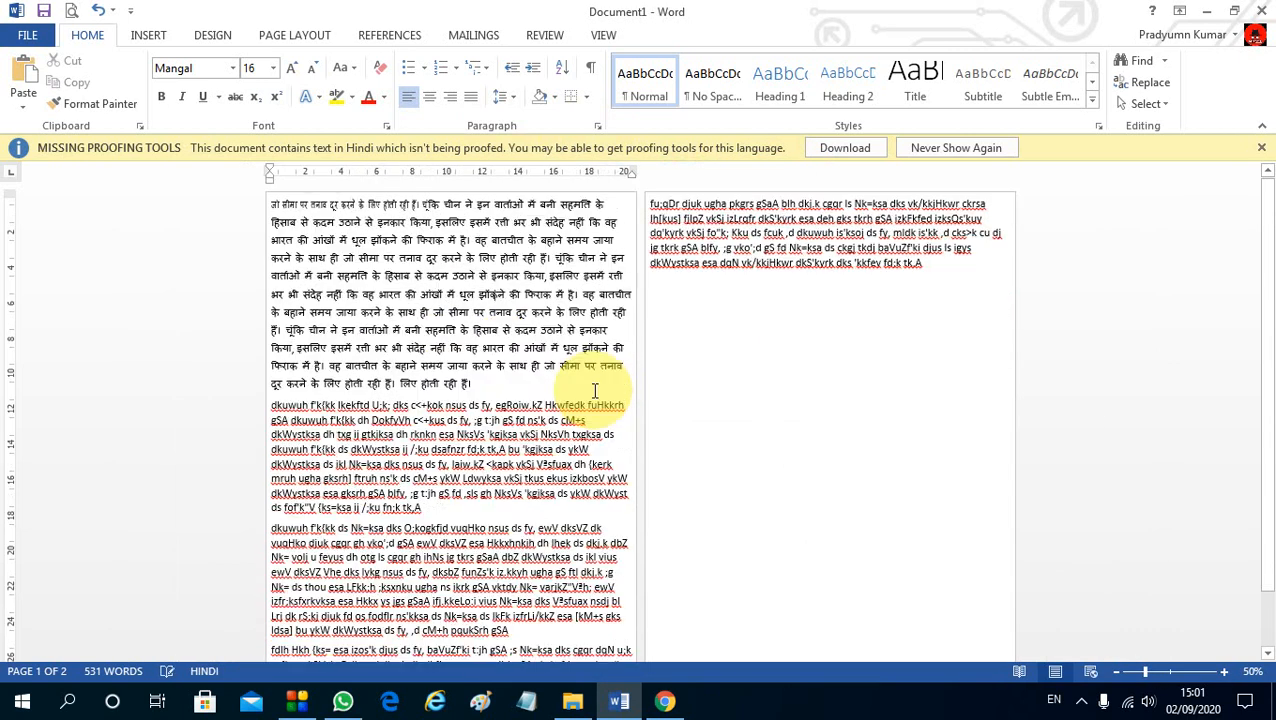
{"action": "key", "text": "ctrl+z"}
{"action": "scroll", "coordinate": [595, 391], "scroll_direction": "up", "scroll_amount": 1}
{"action": "key", "text": "ctrl+z"}
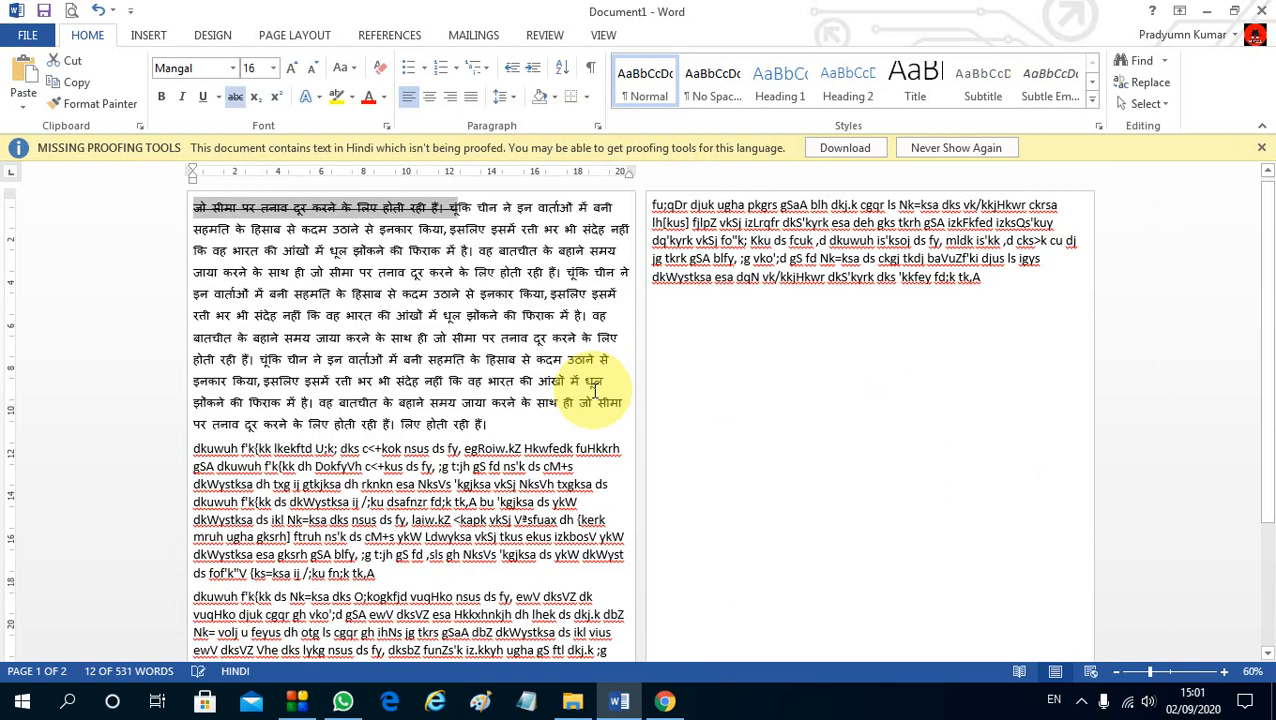
{"action": "key", "text": "ctrl+z"}
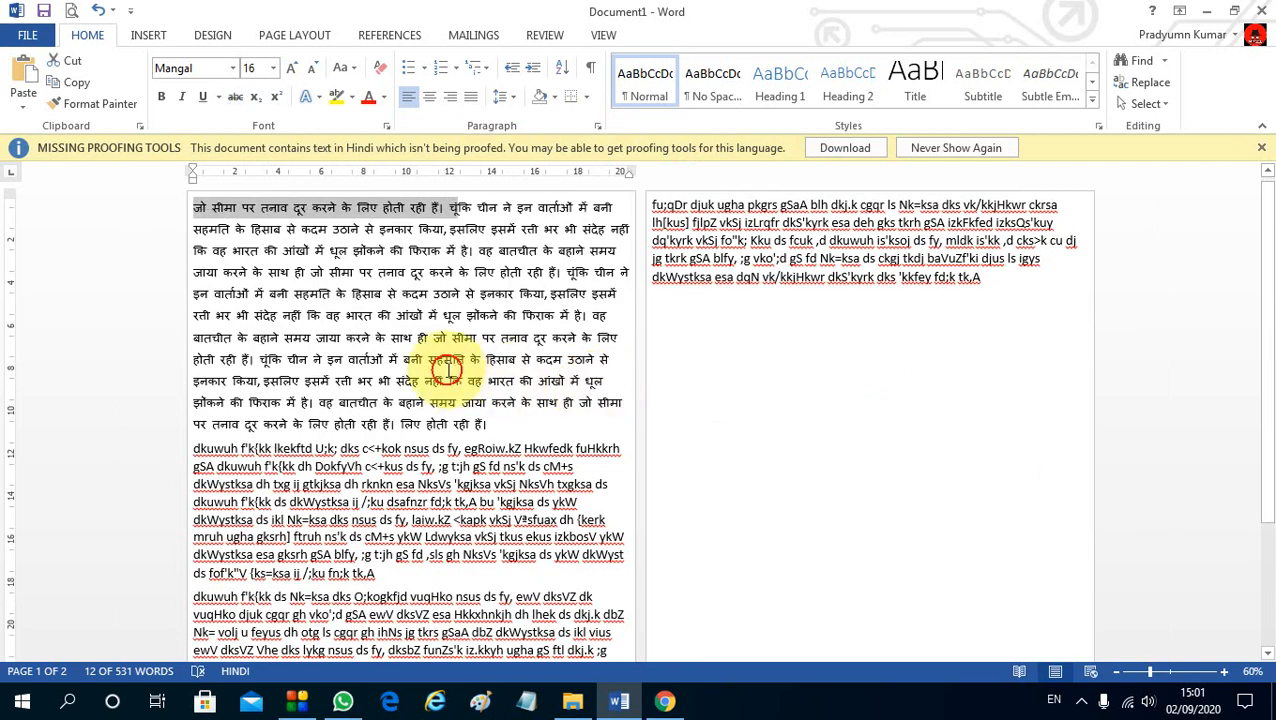
Select text spanning the first three paragraphs and remove the space after those paragraphs.
{"action": "left_click", "coordinate": [446, 369]}
{"action": "left_click", "coordinate": [405, 597], "text": "shift"}
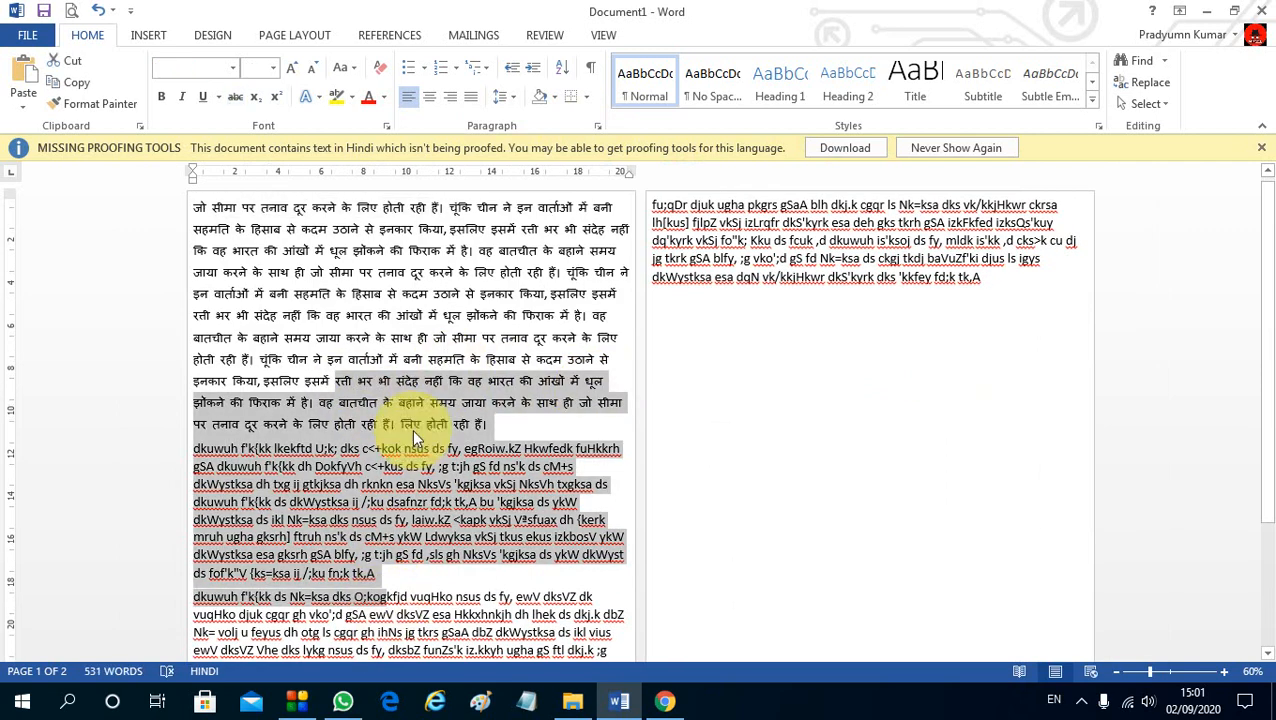
{"action": "left_click", "coordinate": [500, 96]}
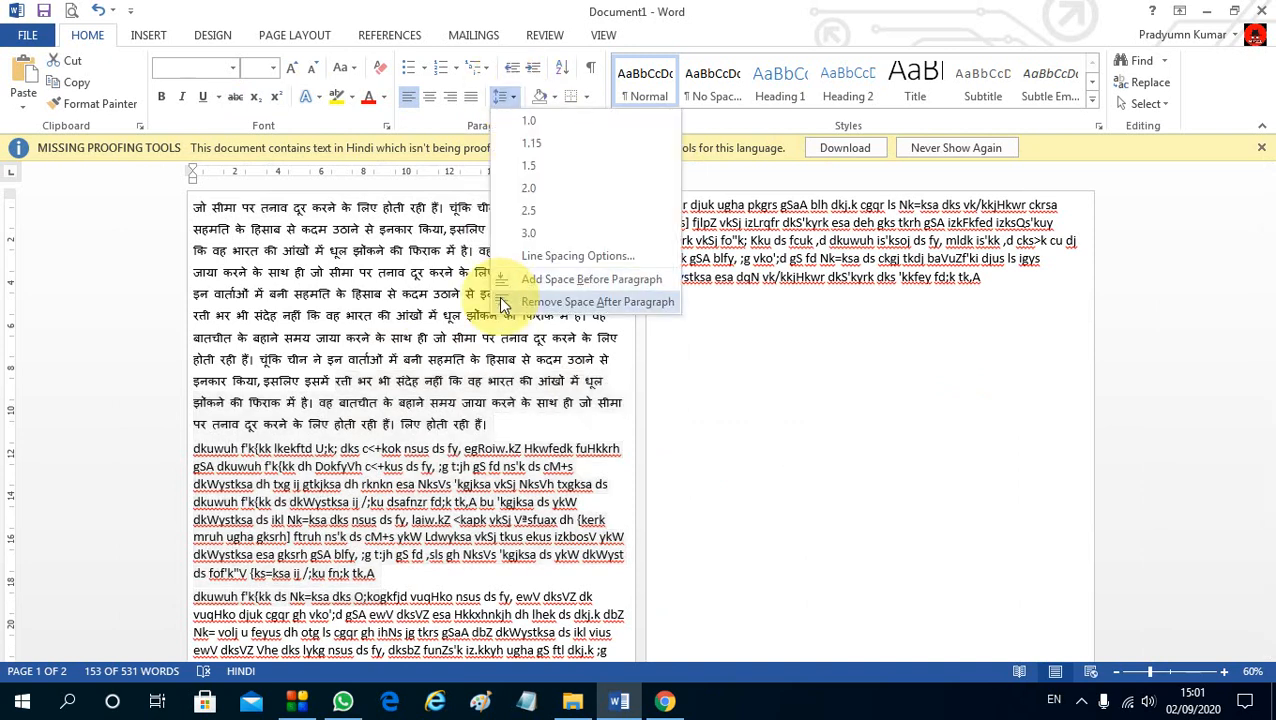
{"action": "left_click", "coordinate": [492, 297]}
{"action": "left_click", "coordinate": [422, 463]}
Set the spacing before the second paragraph to 36 pt in the paragraph settings.
{"action": "scroll", "coordinate": [410, 430], "scroll_direction": "up", "scroll_amount": 2, "text": "ctrl"}
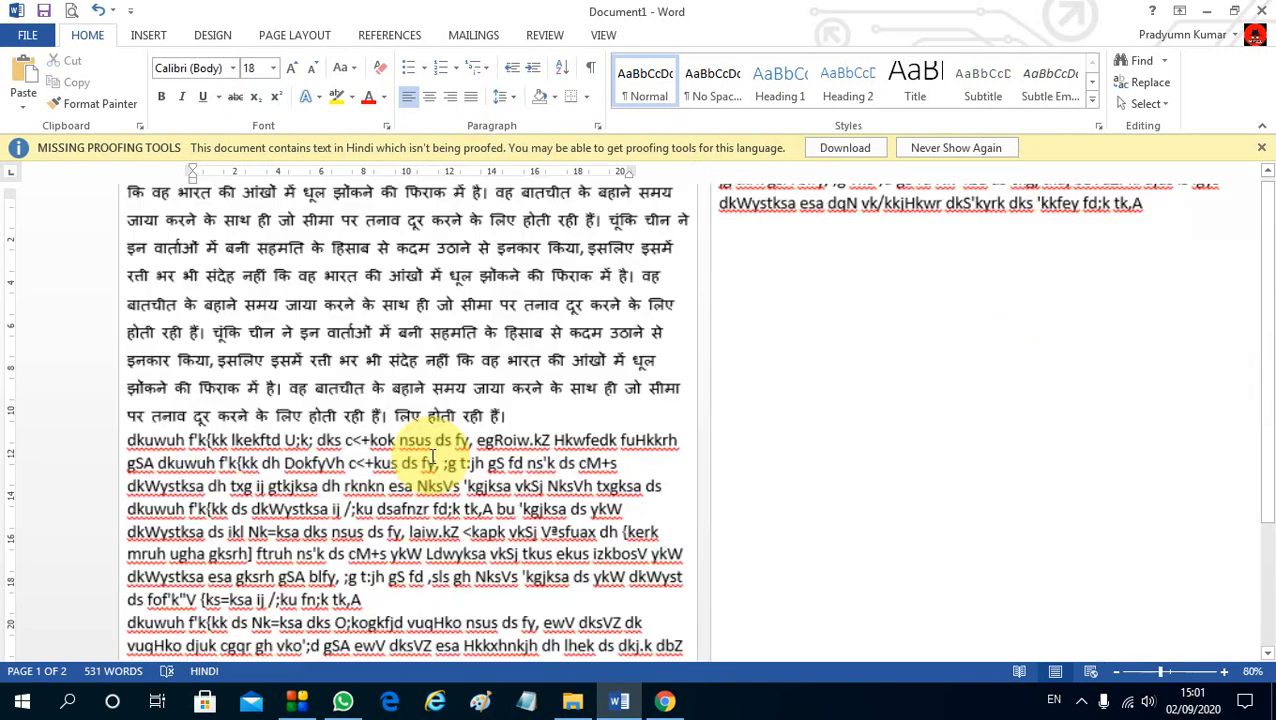
{"action": "scroll", "coordinate": [398, 412], "scroll_direction": "up", "scroll_amount": 2, "text": "ctrl"}
{"action": "scroll", "coordinate": [285, 490], "scroll_direction": "down", "scroll_amount": 2, "text": "ctrl"}
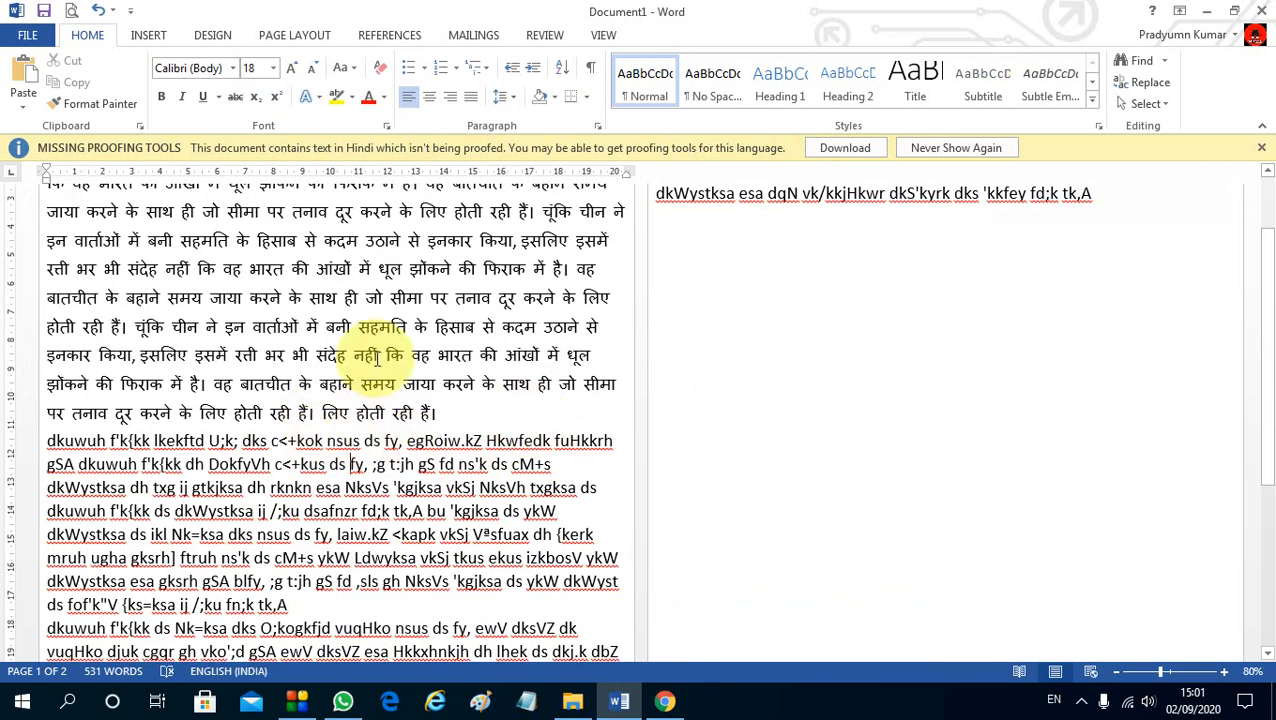
{"action": "left_click", "coordinate": [597, 126]}
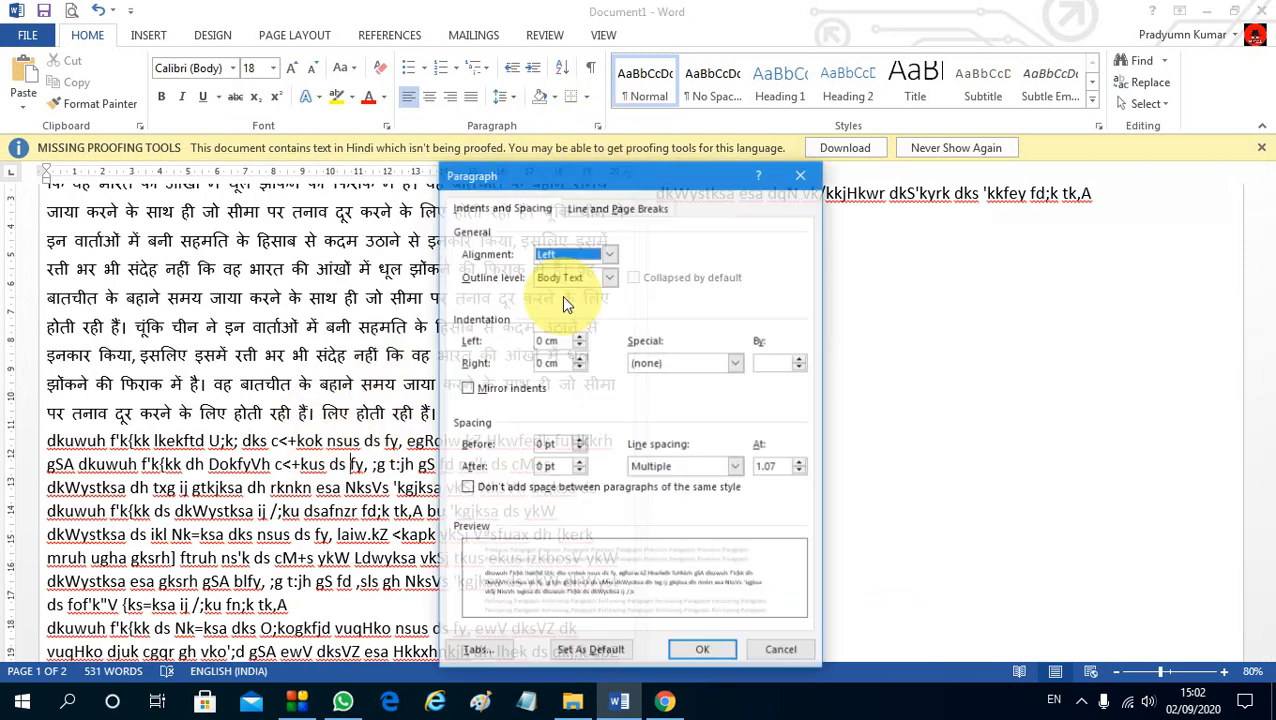
{"action": "left_click", "coordinate": [579, 440]}
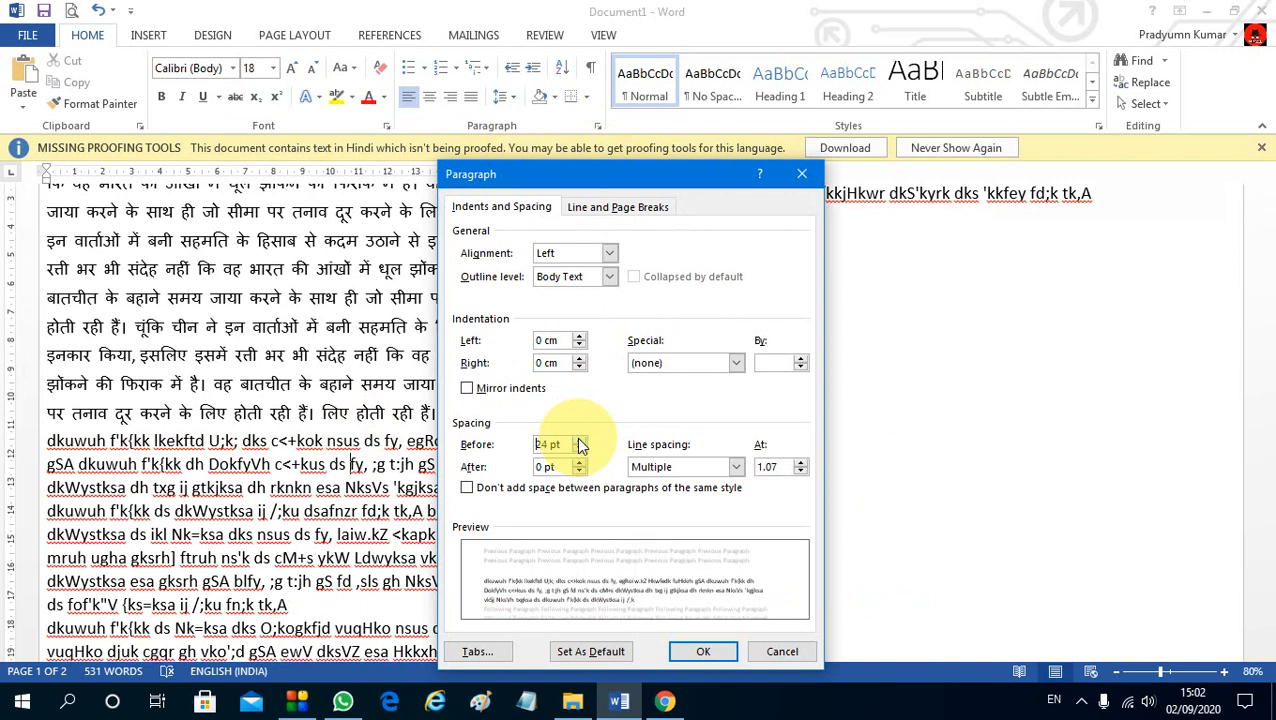
{"action": "left_click", "coordinate": [702, 652]}
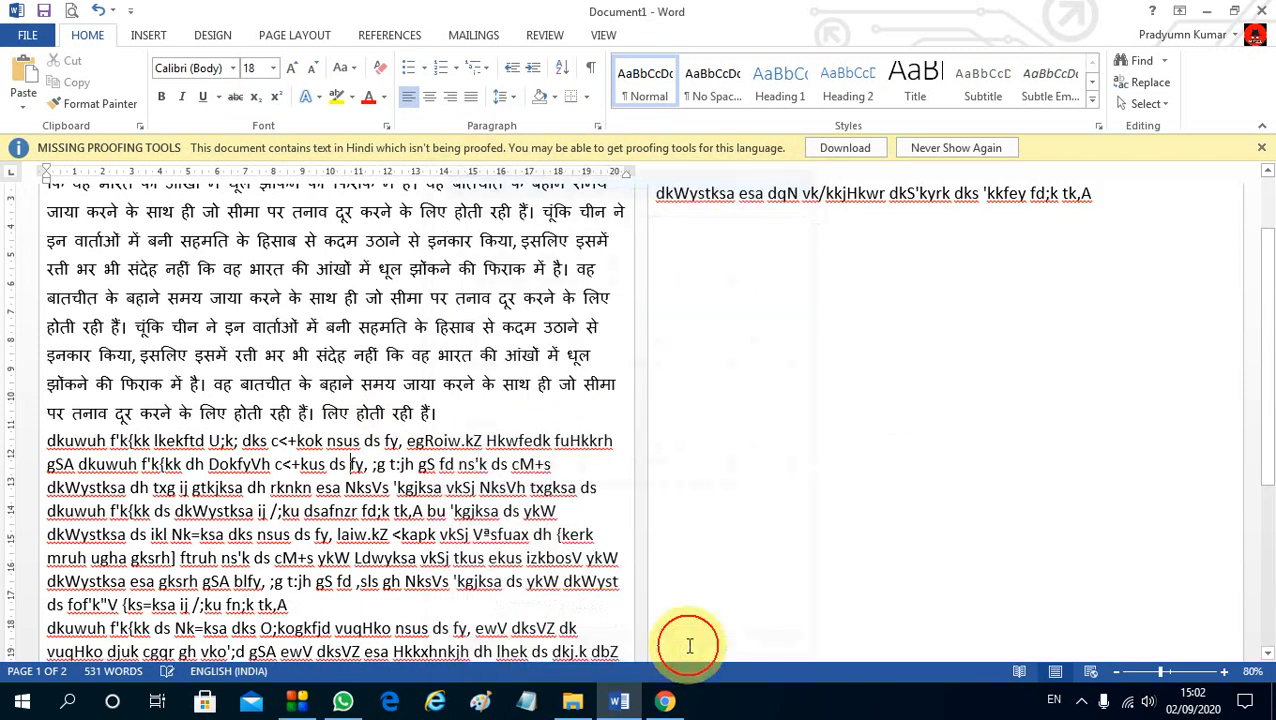
{"action": "left_click_drag", "start_coordinate": [324, 413], "coordinate": [340, 478]}
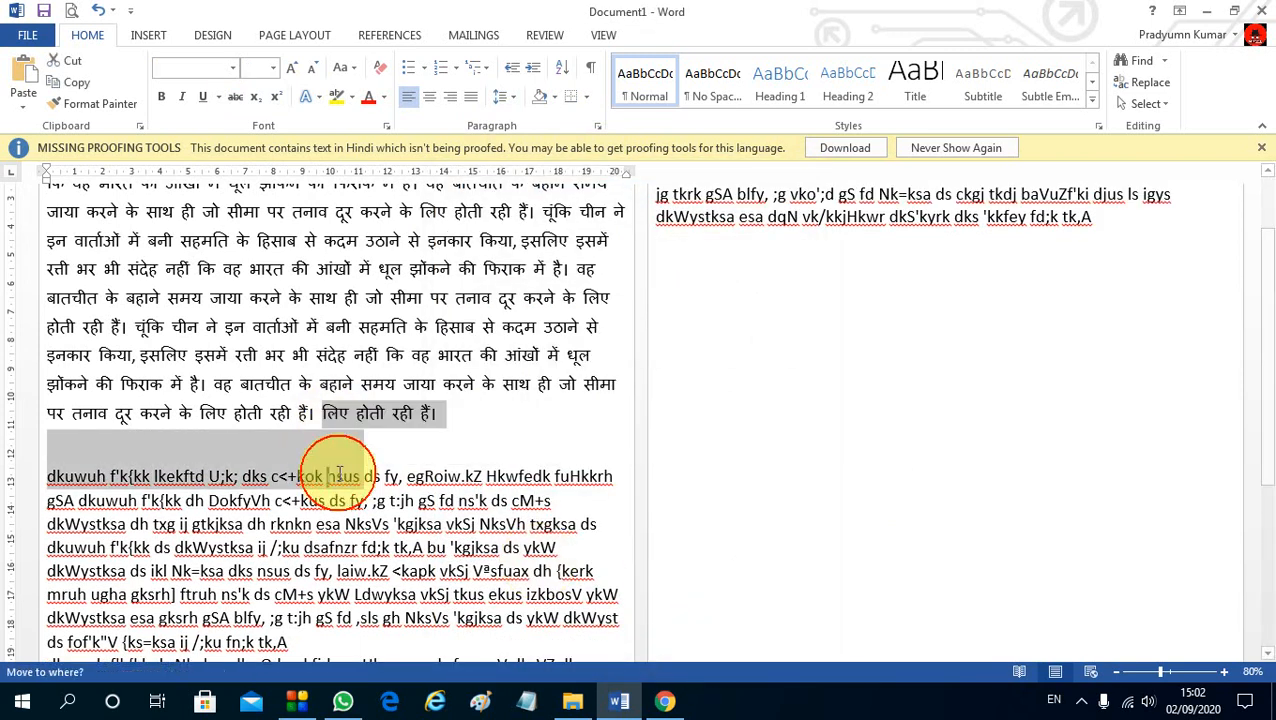
{"action": "left_click", "coordinate": [372, 480]}
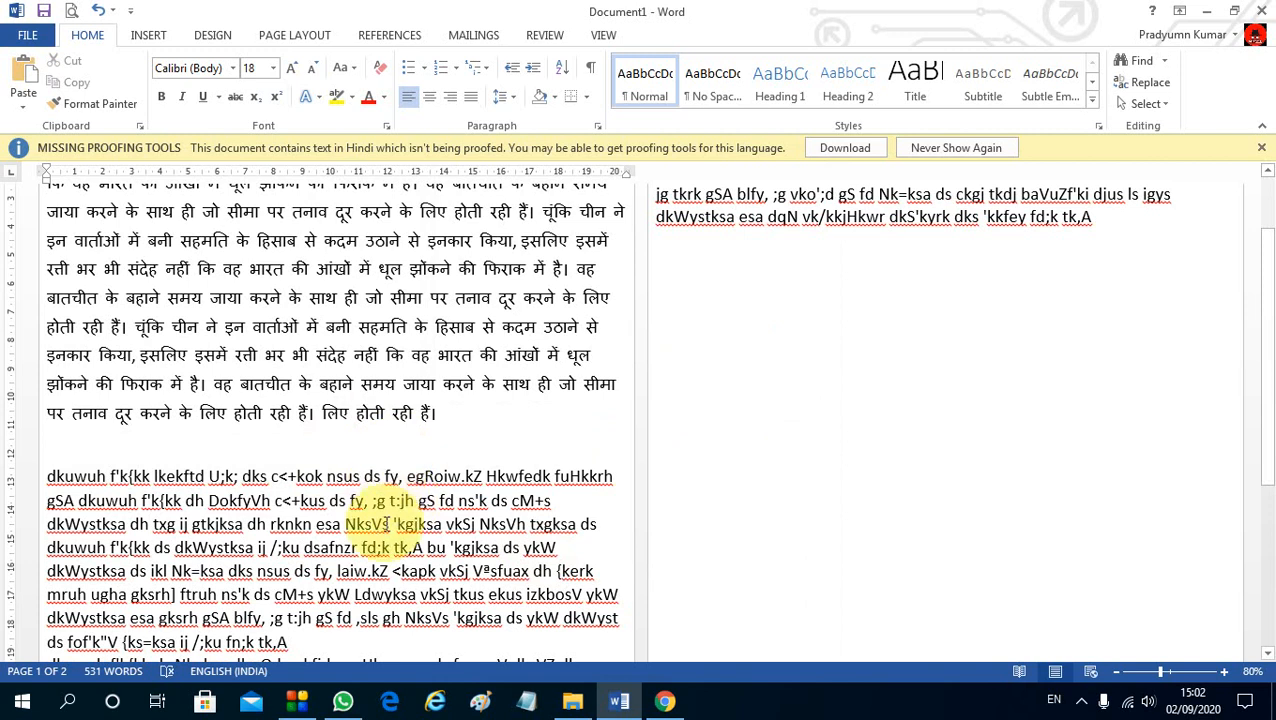
Examine the spacing values, line spacing choices and line and page break options for the second paragraph.
{"action": "left_click", "coordinate": [597, 126]}
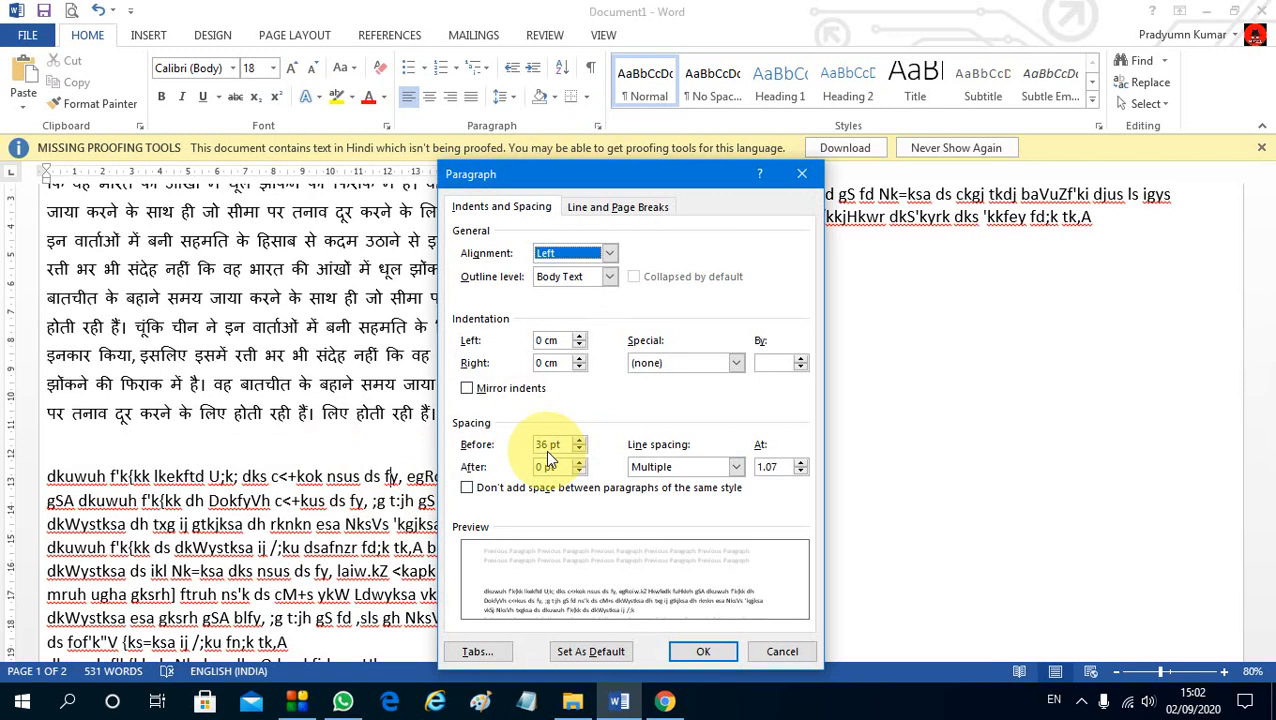
{"action": "double_click", "coordinate": [548, 446]}
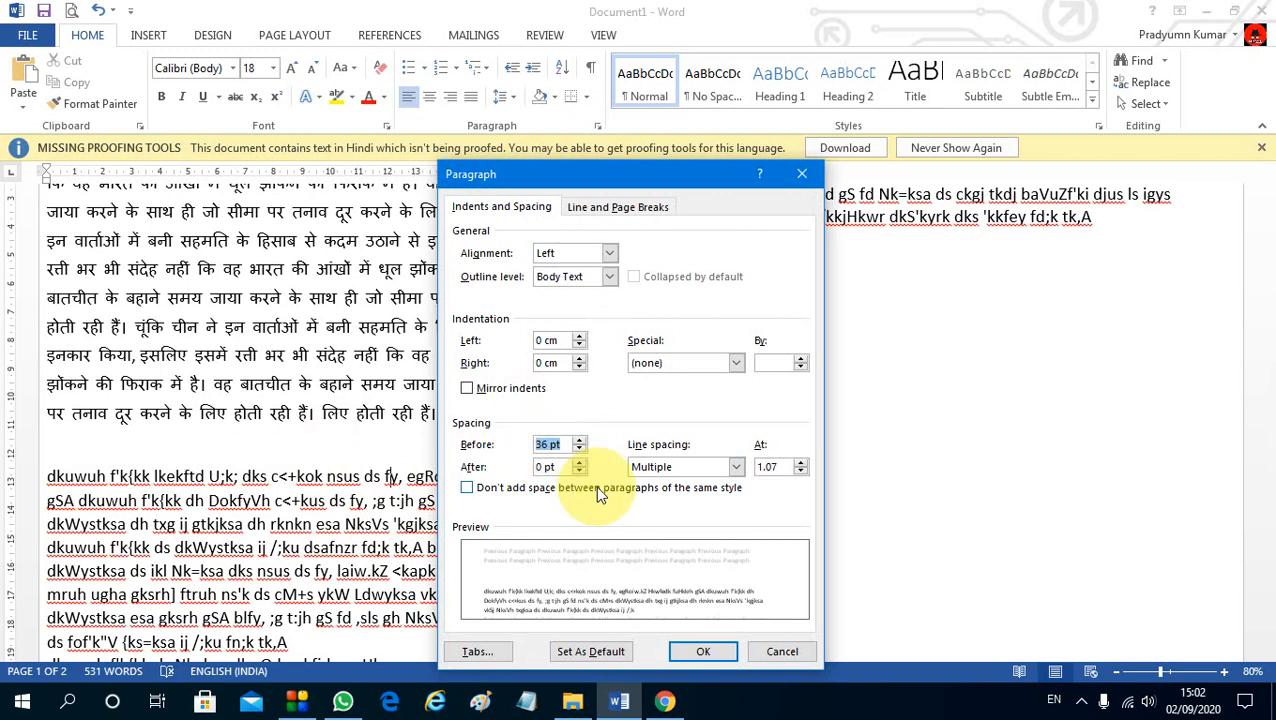
{"action": "left_click", "coordinate": [735, 467]}
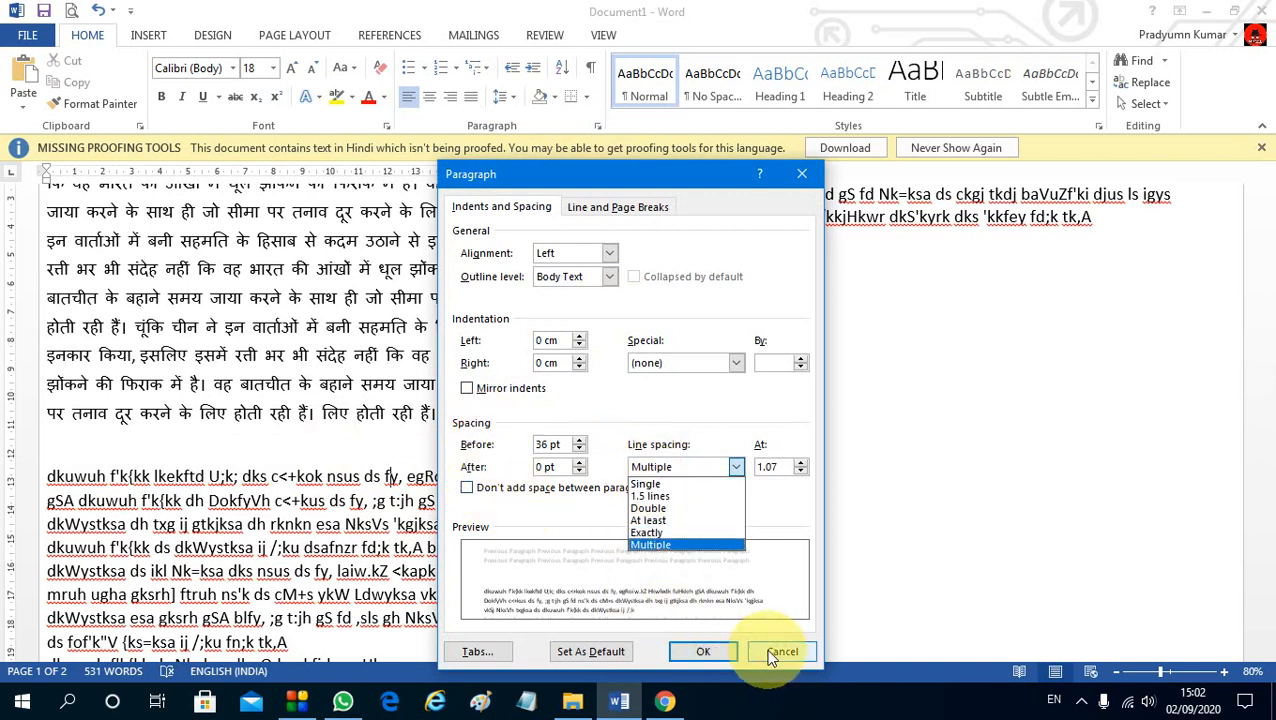
{"action": "left_click", "coordinate": [621, 215]}
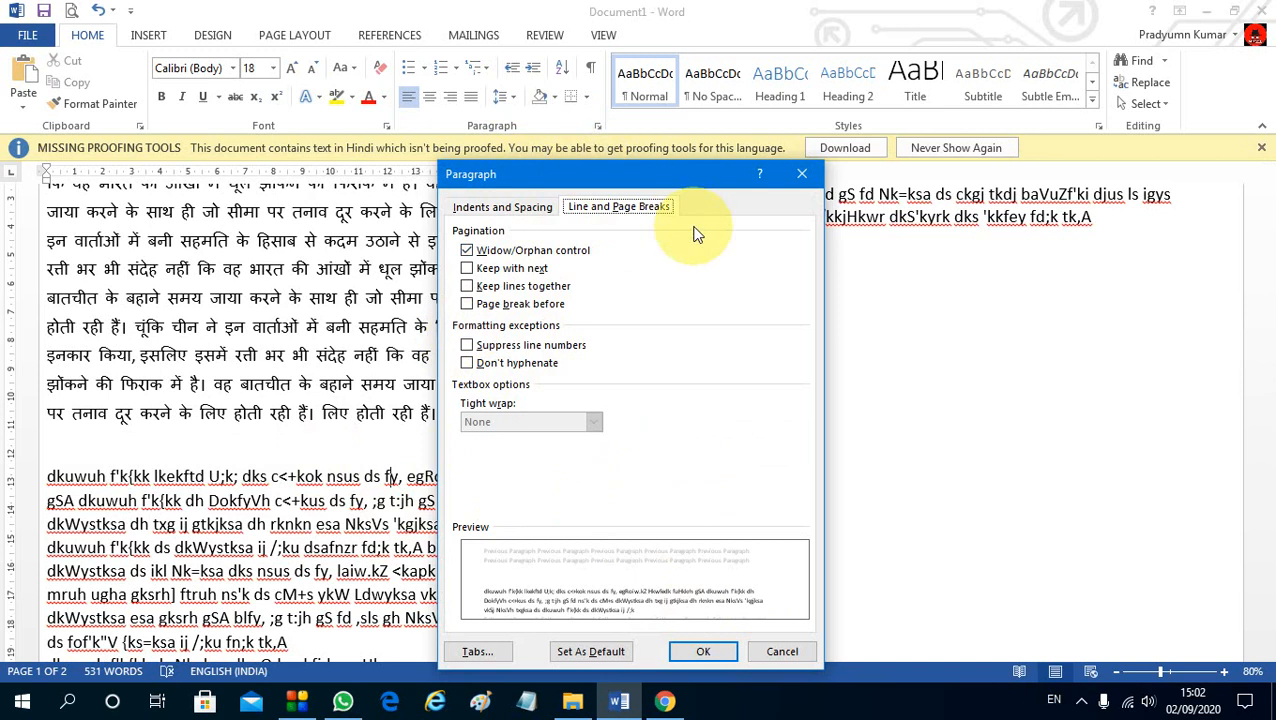
{"action": "left_click", "coordinate": [805, 177]}
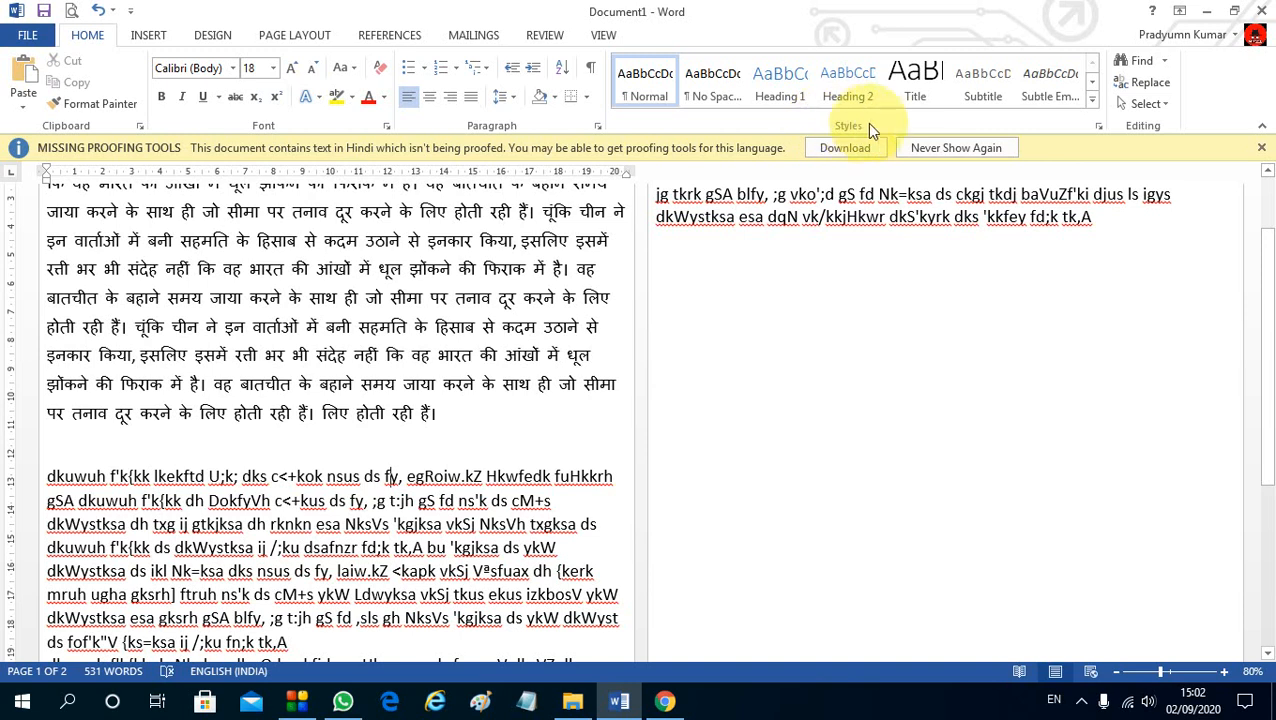
Dismiss the missing proofing tools notice and add the built-in Integral cover page to the document.
{"action": "left_click", "coordinate": [1262, 150]}
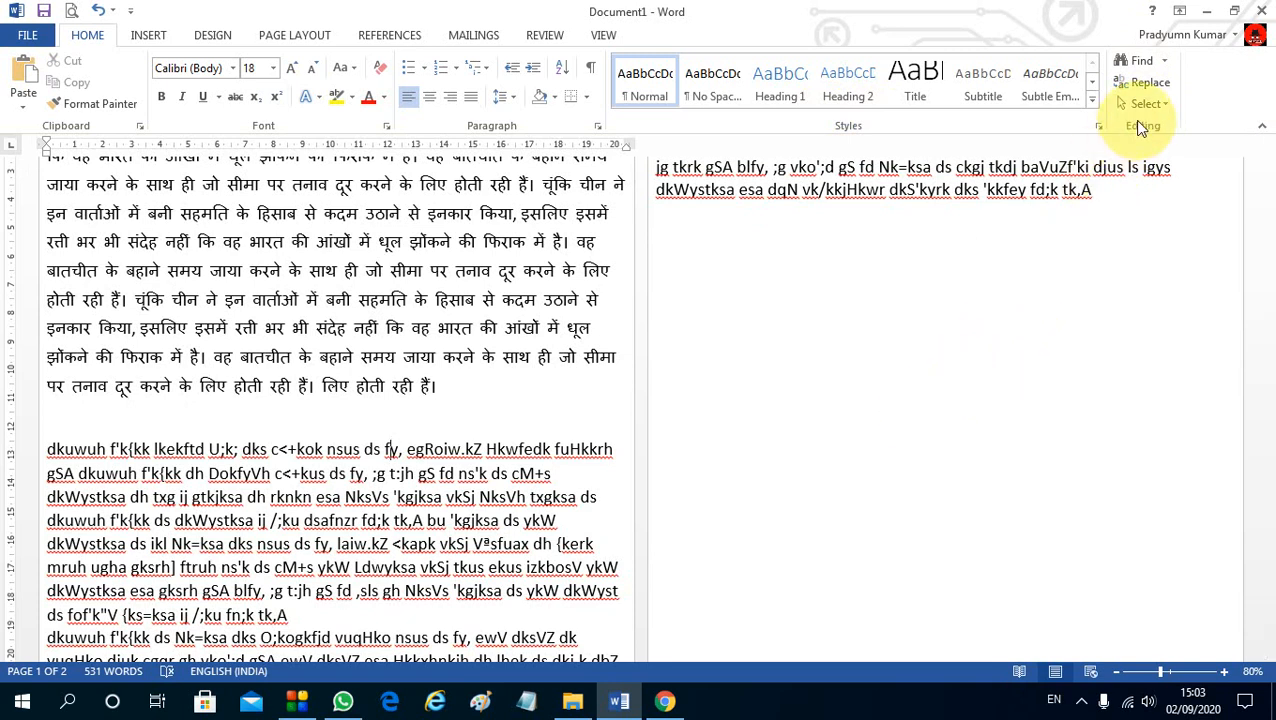
{"action": "left_click", "coordinate": [150, 35]}
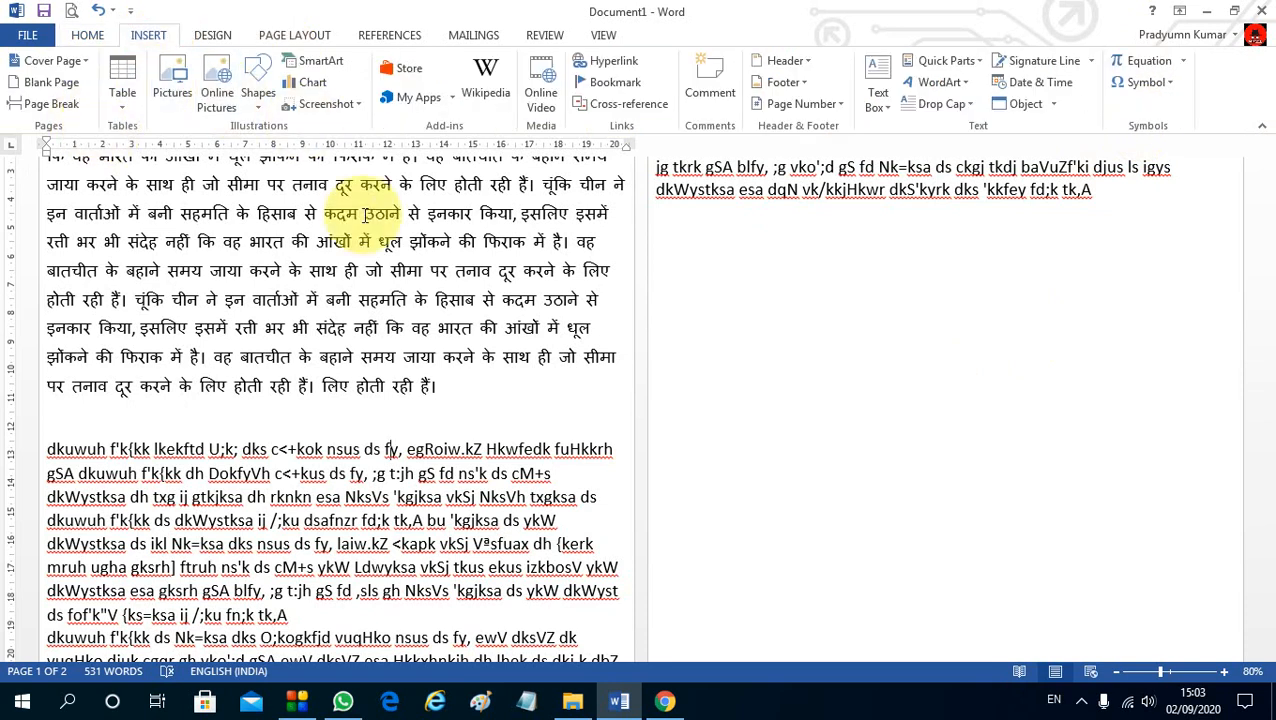
{"action": "left_click", "coordinate": [188, 305]}
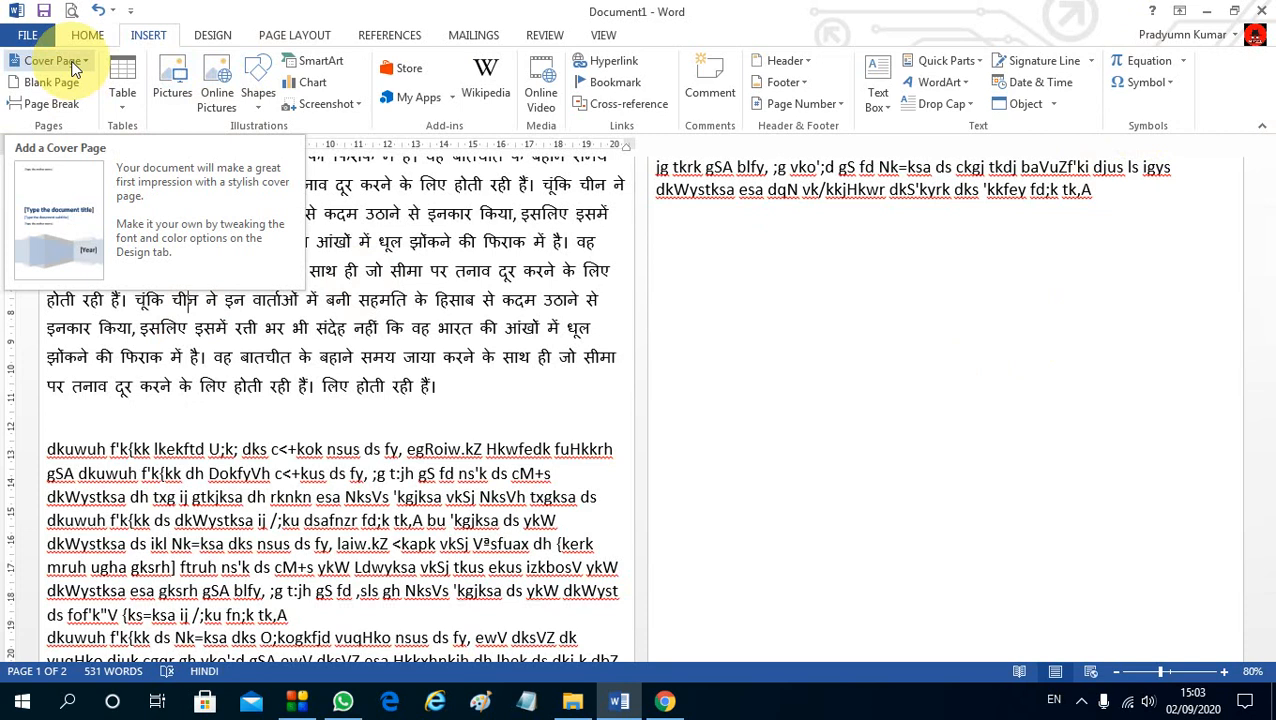
{"action": "left_click", "coordinate": [68, 63]}
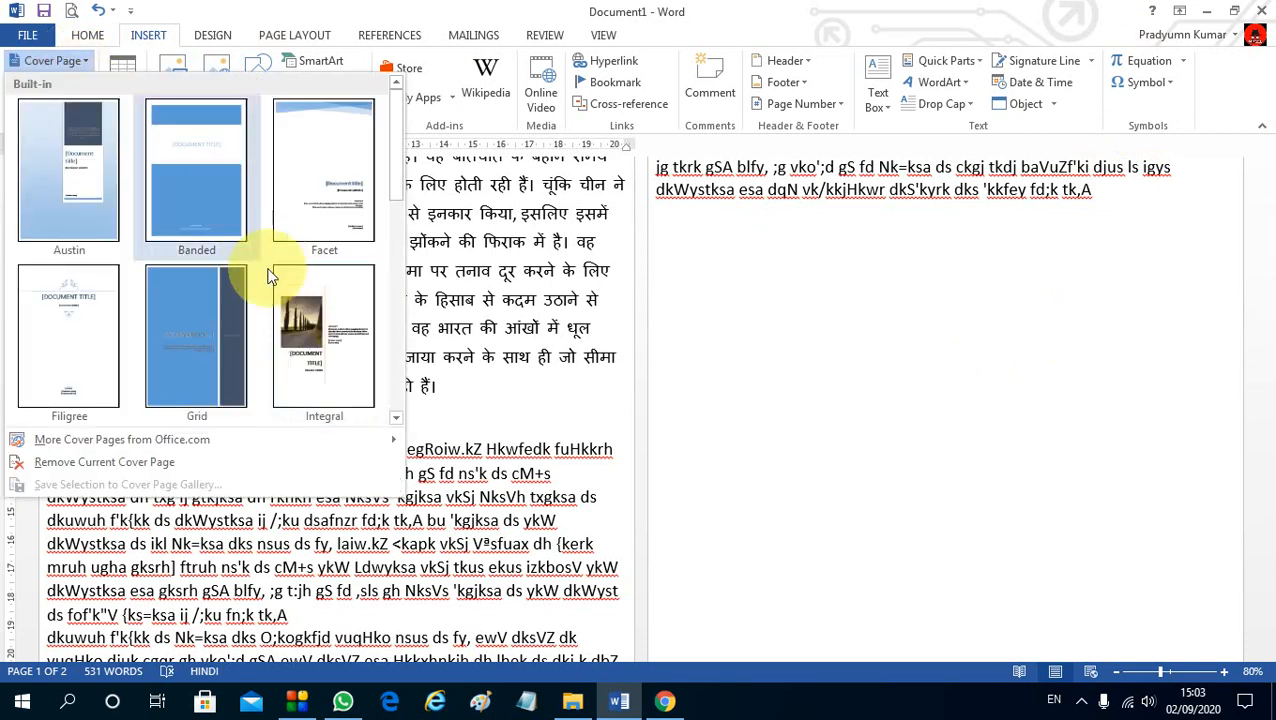
{"action": "left_click", "coordinate": [316, 332]}
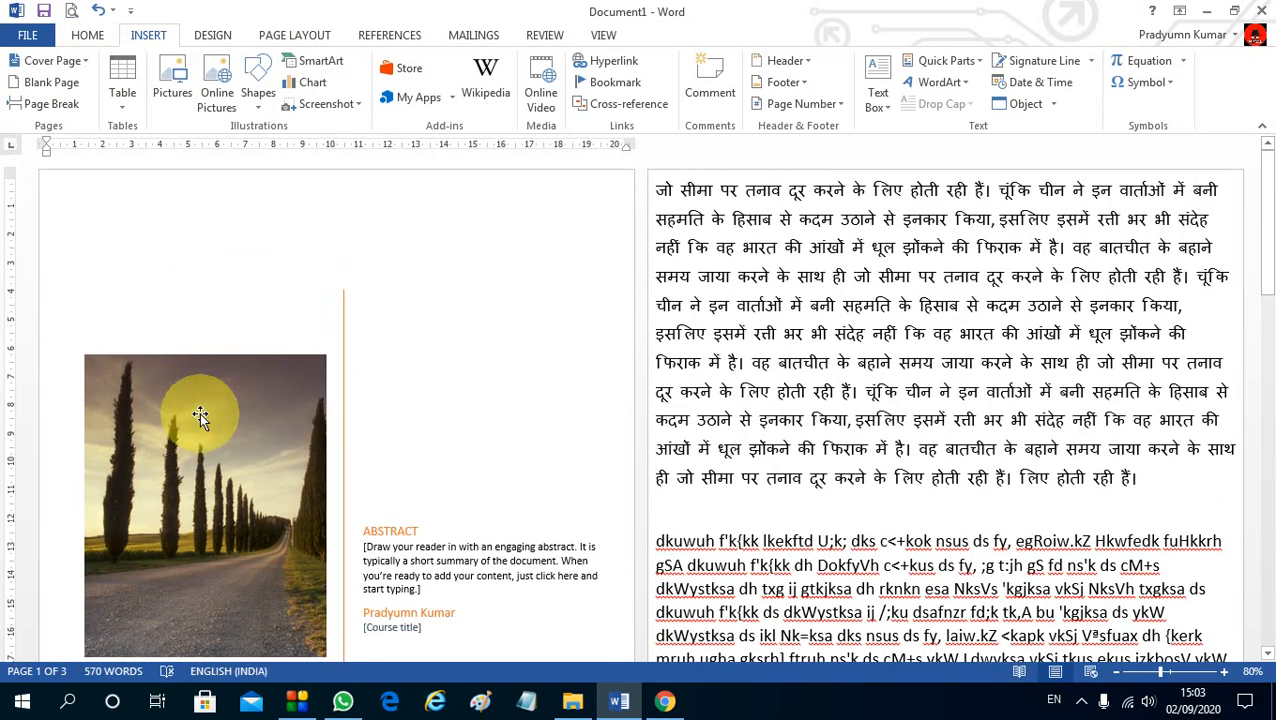
{"action": "scroll", "coordinate": [206, 410], "scroll_direction": "down", "scroll_amount": 1}
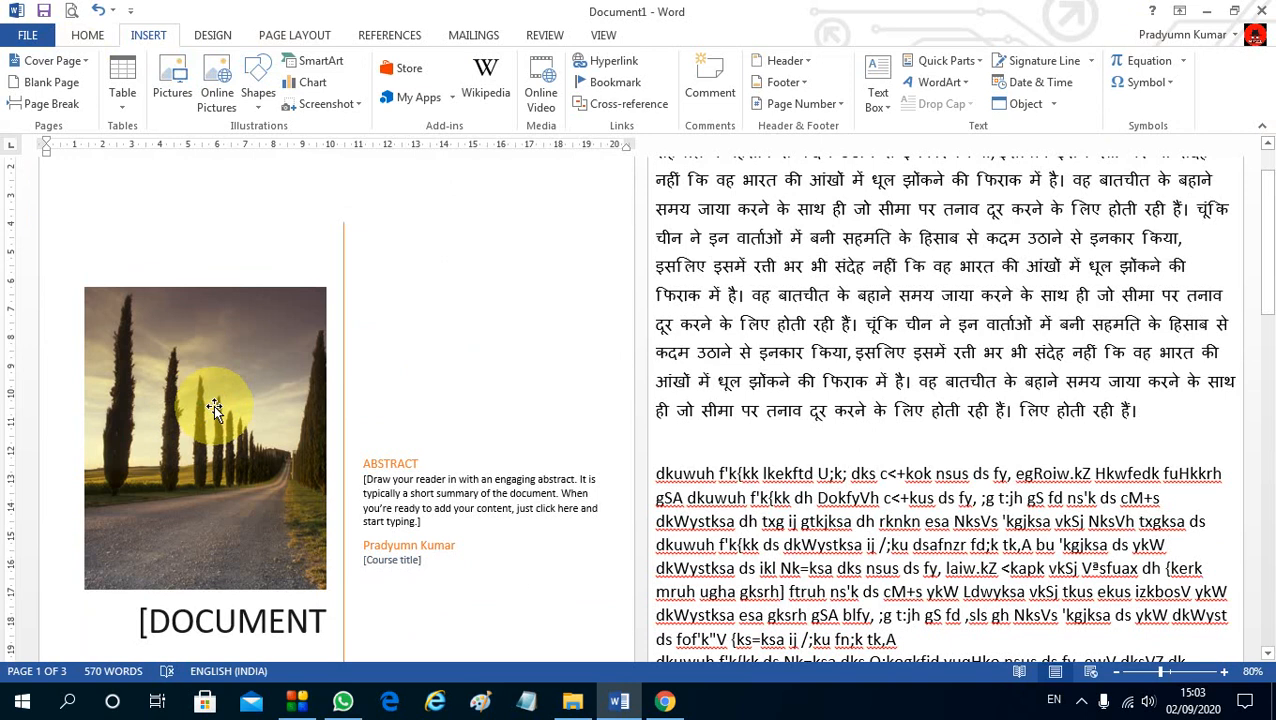
{"action": "scroll", "coordinate": [307, 427], "scroll_direction": "down", "scroll_amount": 1}
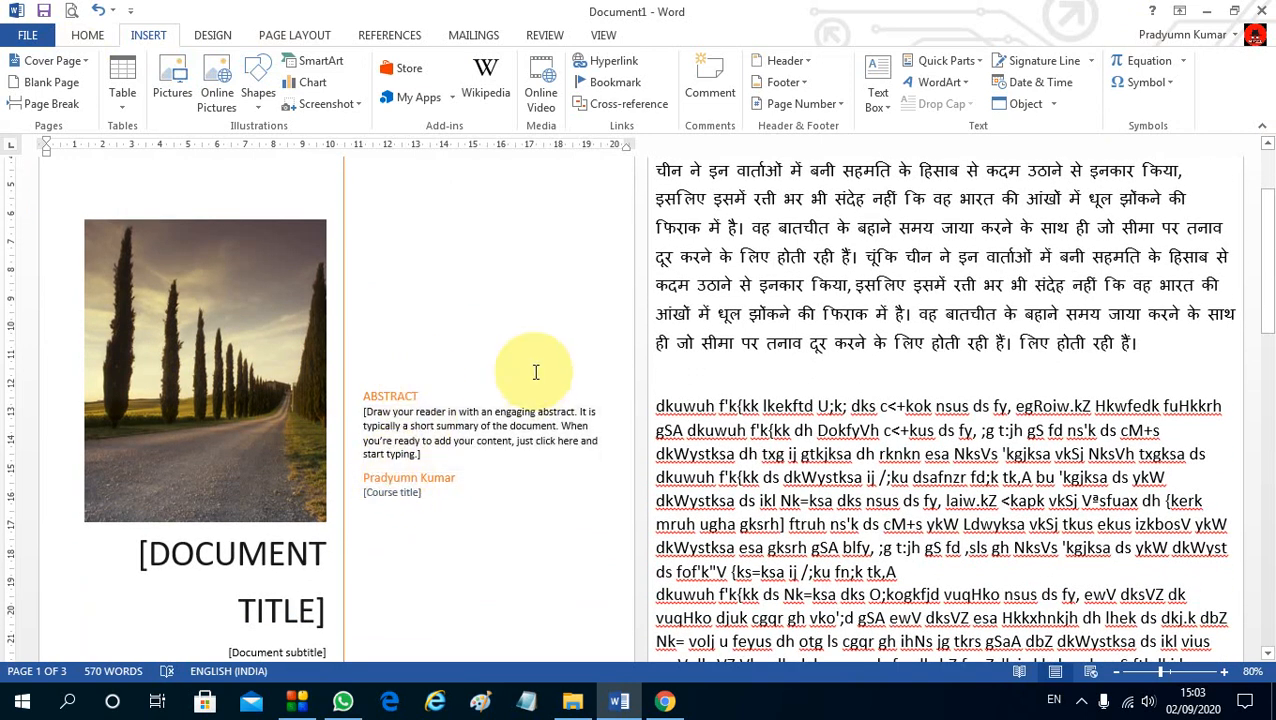
{"action": "scroll", "coordinate": [470, 345], "scroll_direction": "up", "scroll_amount": 1}
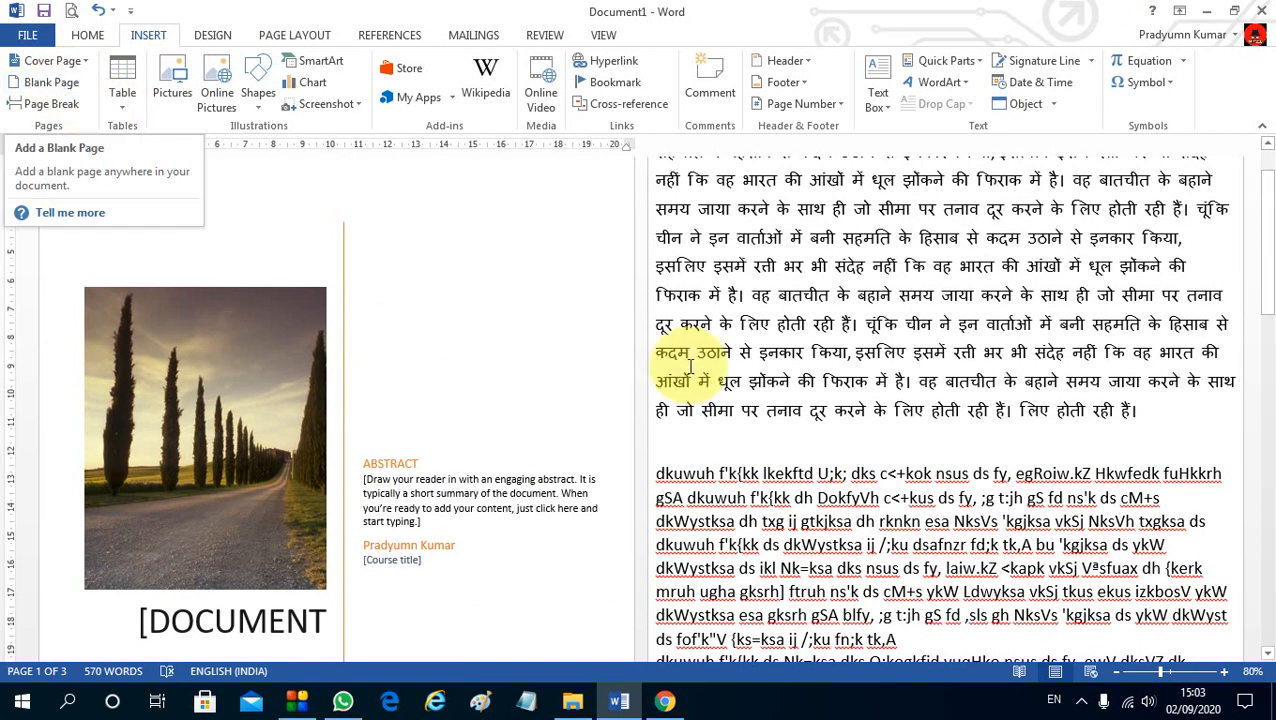
Insert a page break after the Hindi text so the text below it starts on a new page.
{"action": "left_click", "coordinate": [812, 381]}
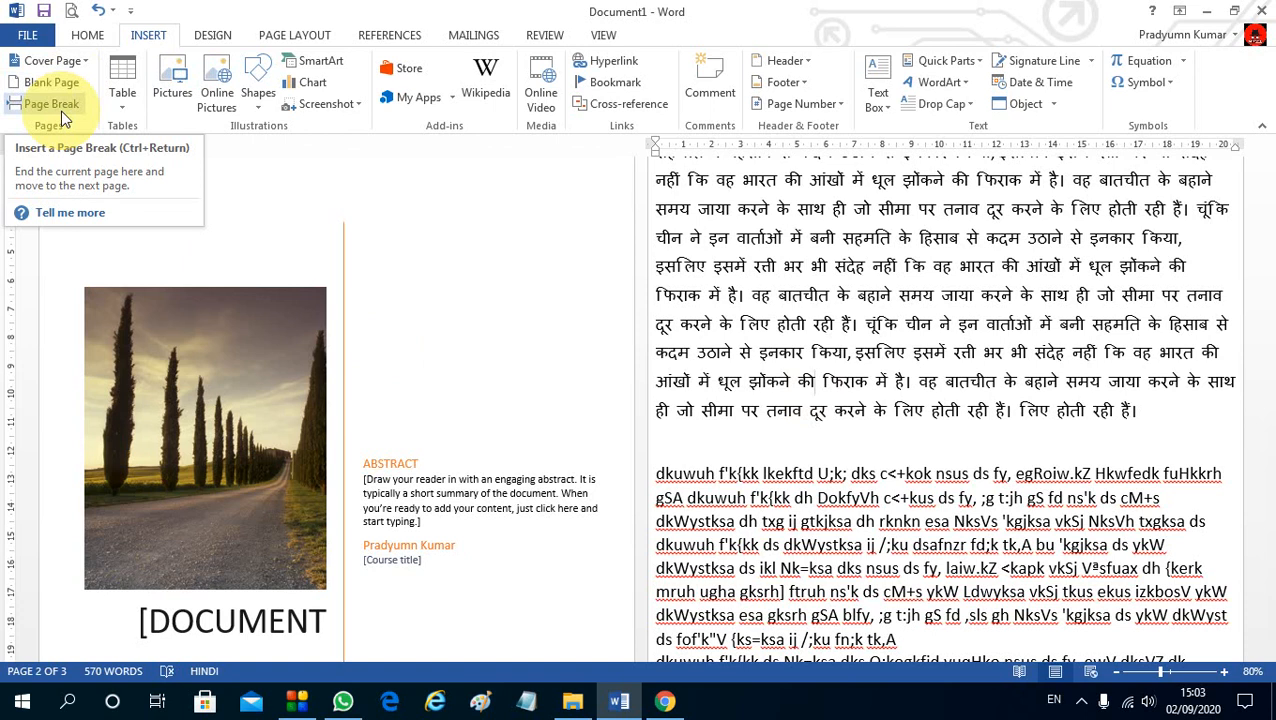
{"action": "left_click", "coordinate": [1172, 415]}
{"action": "key", "text": "ctrl+Return"}
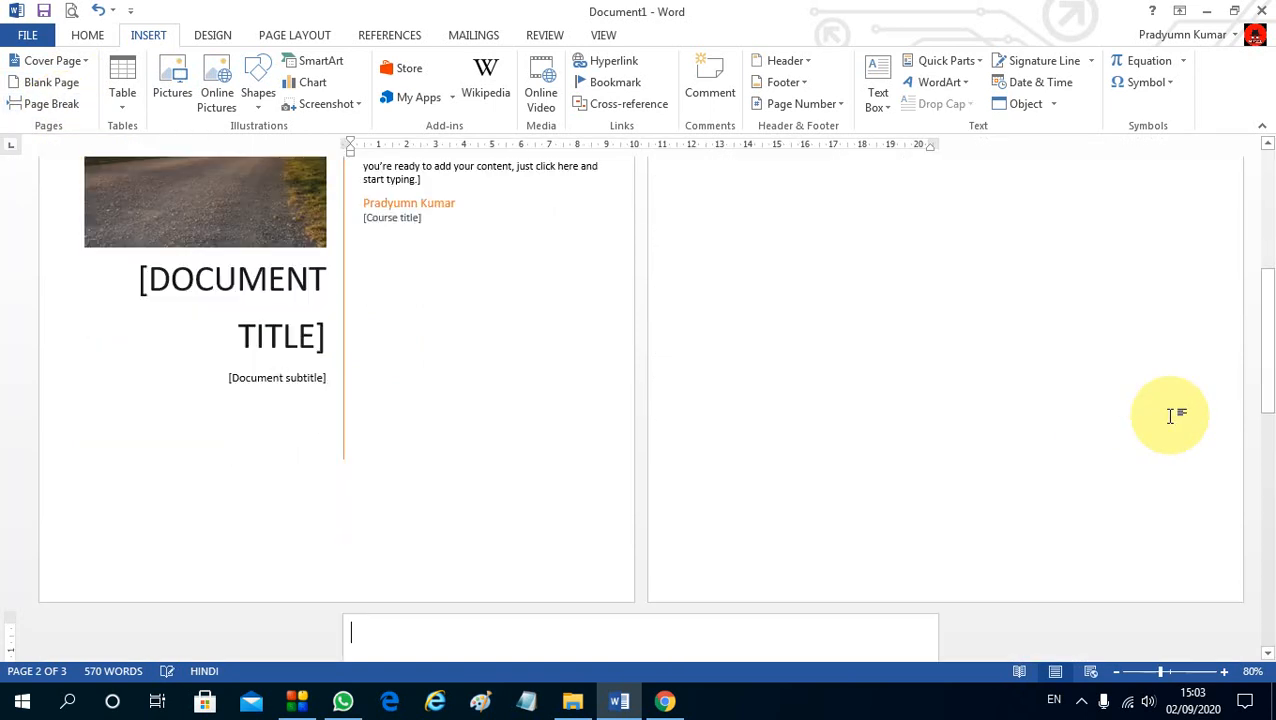
{"action": "scroll", "coordinate": [520, 305], "scroll_direction": "up", "scroll_amount": 1}
{"action": "scroll", "coordinate": [520, 305], "scroll_direction": "up", "scroll_amount": 3}
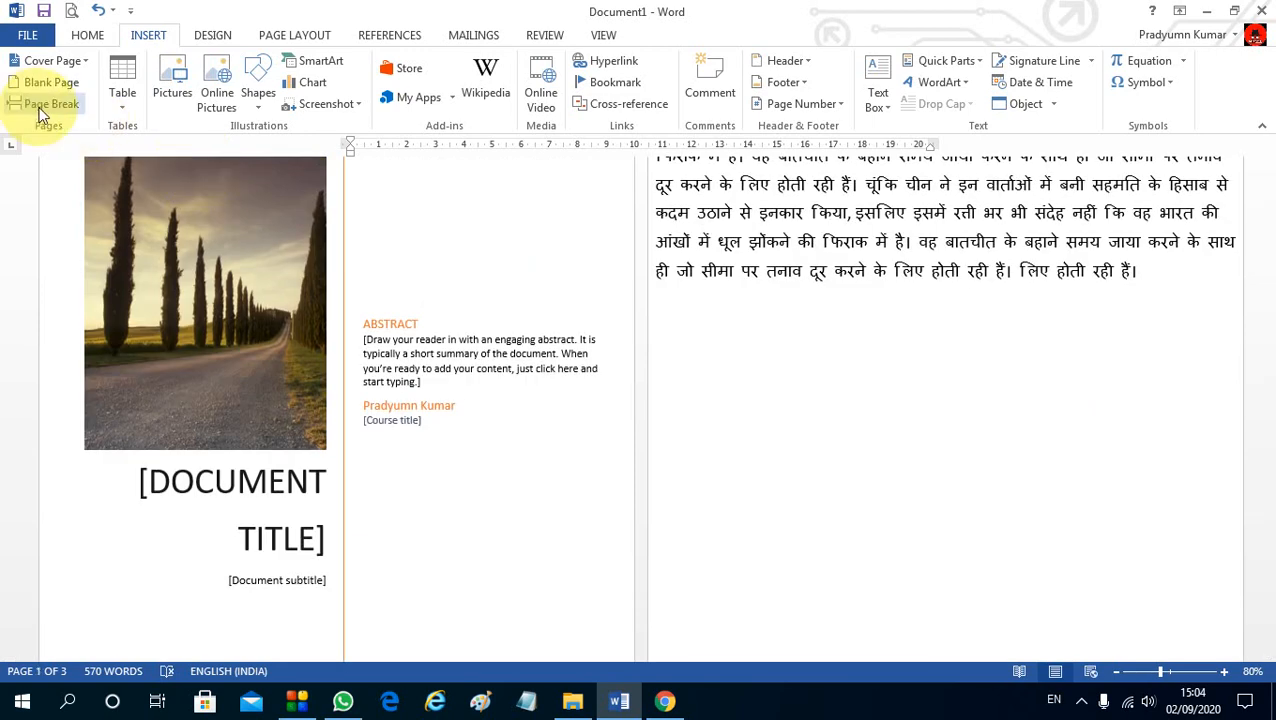
{"action": "scroll", "coordinate": [416, 248], "scroll_direction": "down", "scroll_amount": 2}
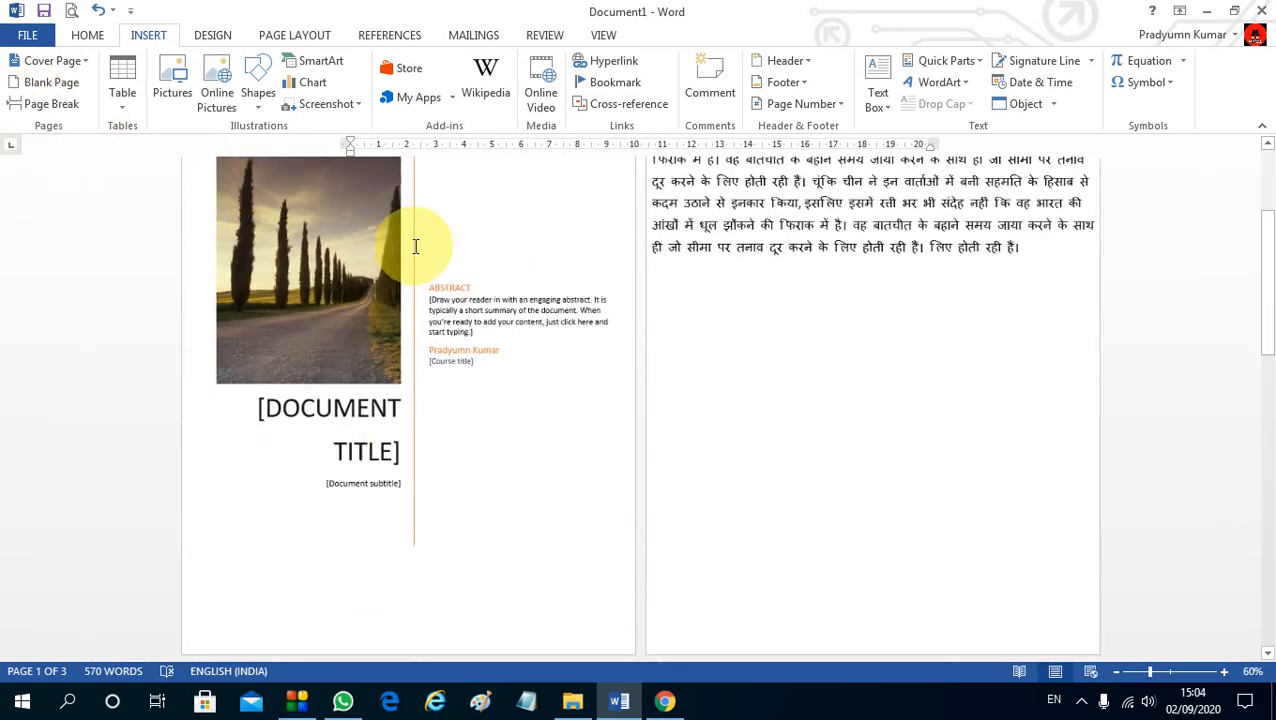
{"action": "scroll", "coordinate": [703, 318], "scroll_direction": "up", "scroll_amount": 1}
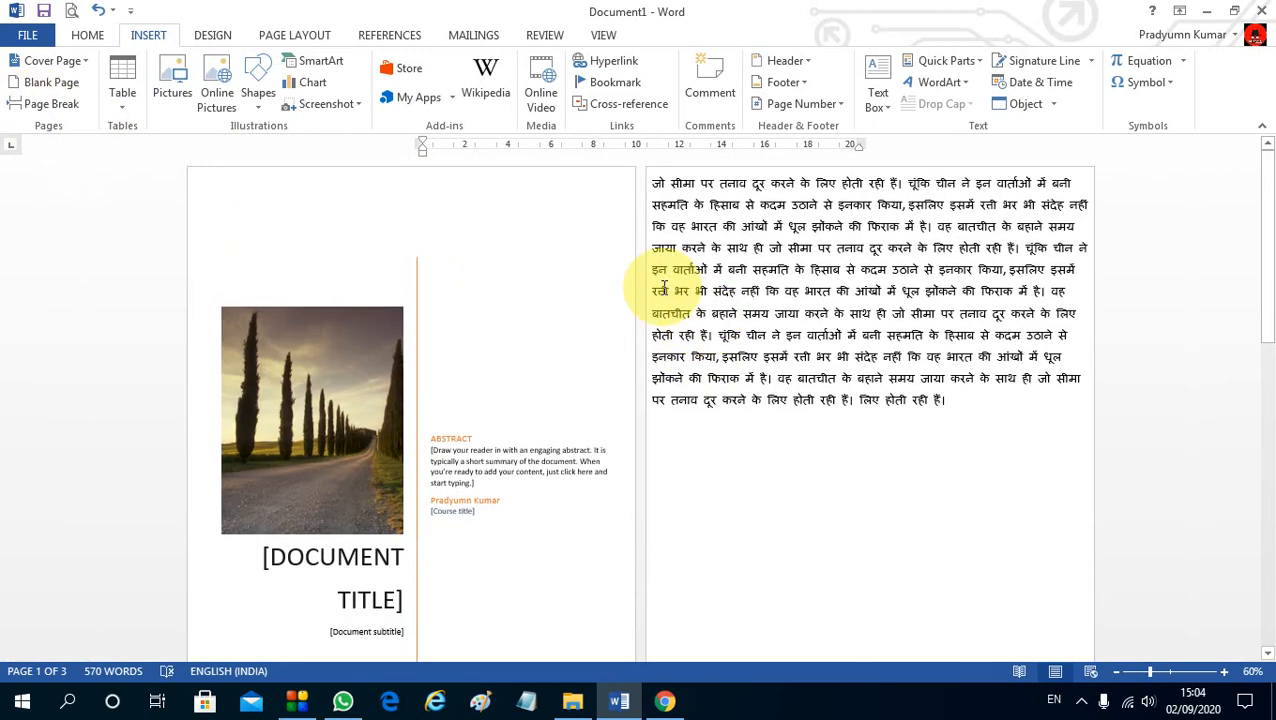
{"action": "left_click", "coordinate": [125, 109]}
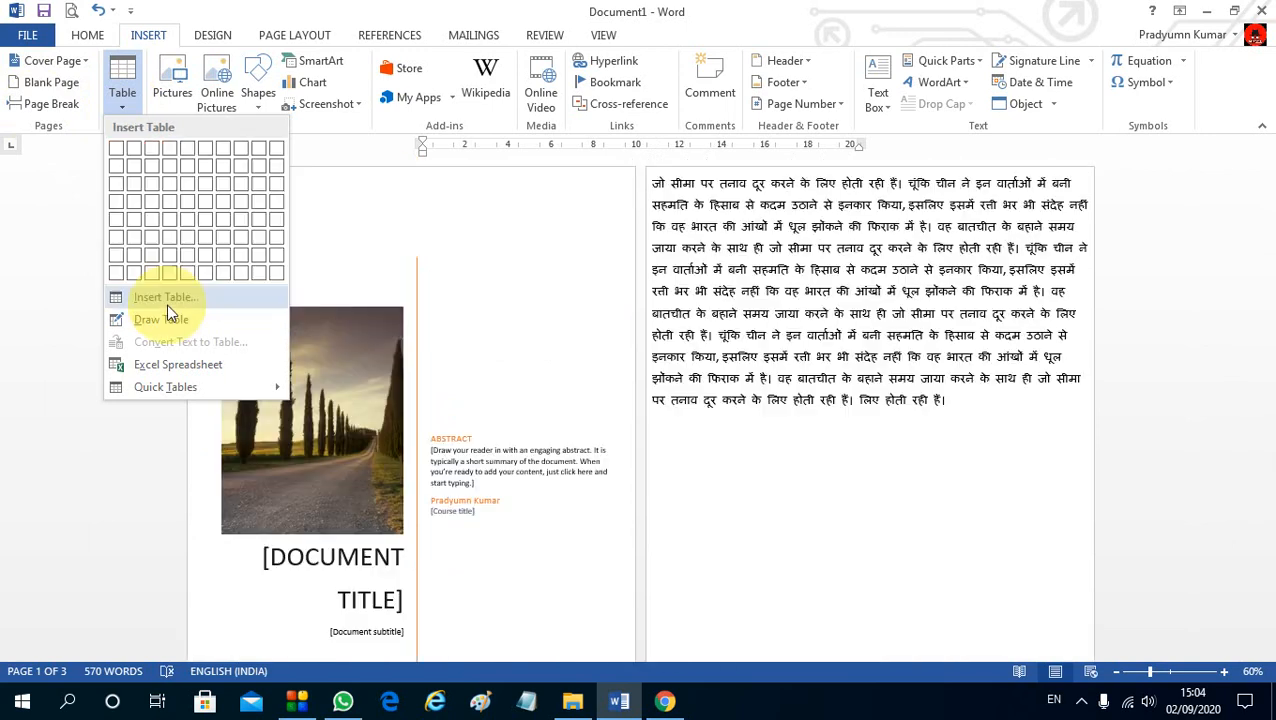
{"action": "left_click", "coordinate": [166, 304]}
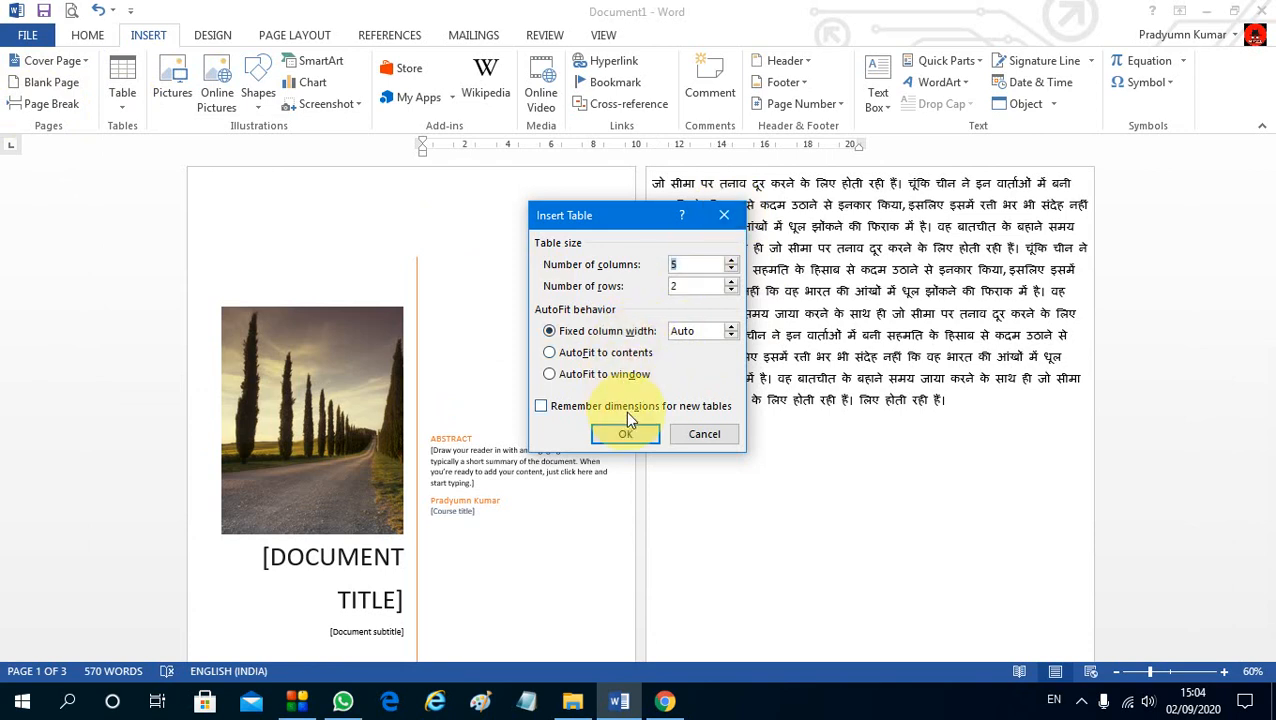
{"action": "left_click", "coordinate": [578, 352]}
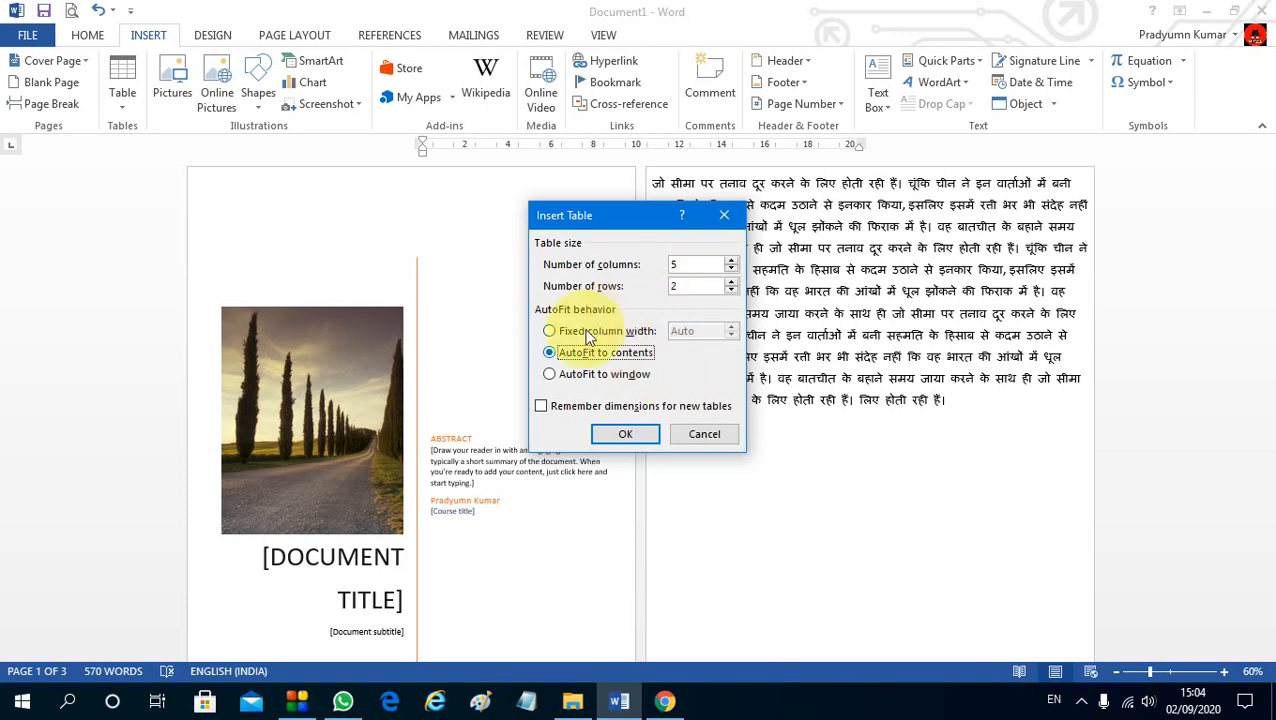
{"action": "left_click", "coordinate": [700, 436]}
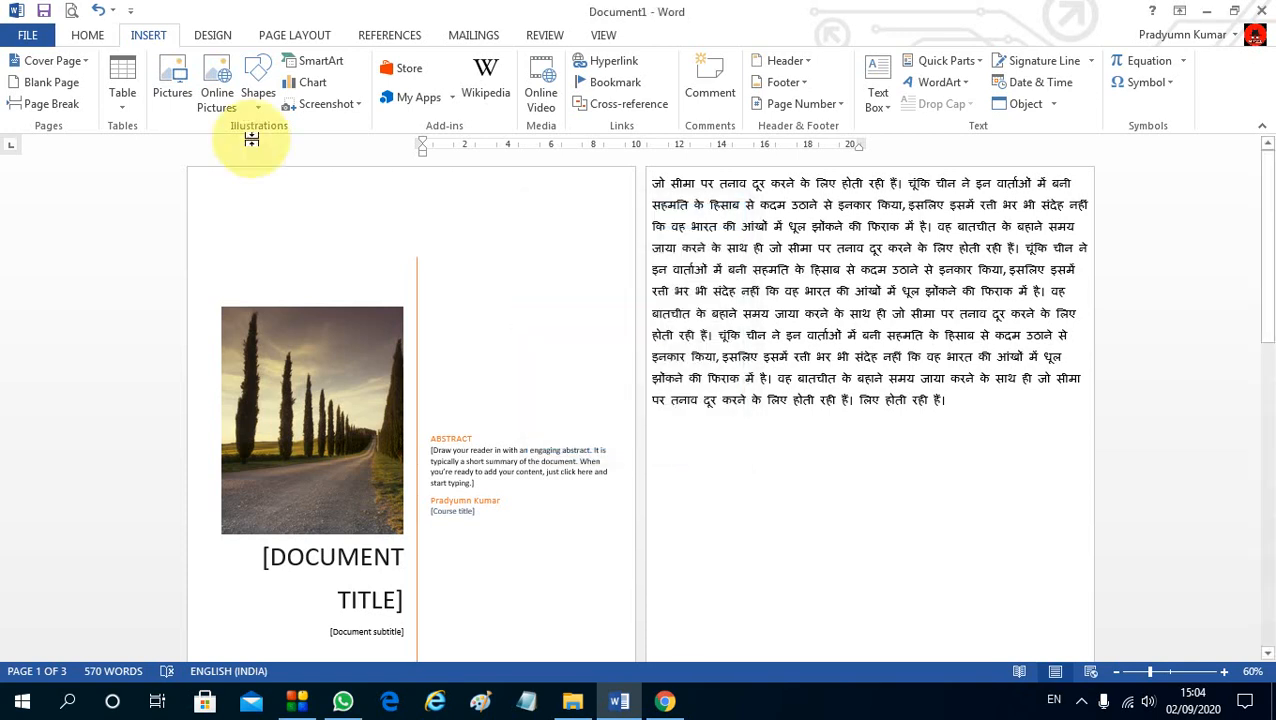
Insert a table of 8 columns and 3 rows at the start of the third page.
{"action": "left_click", "coordinate": [123, 100]}
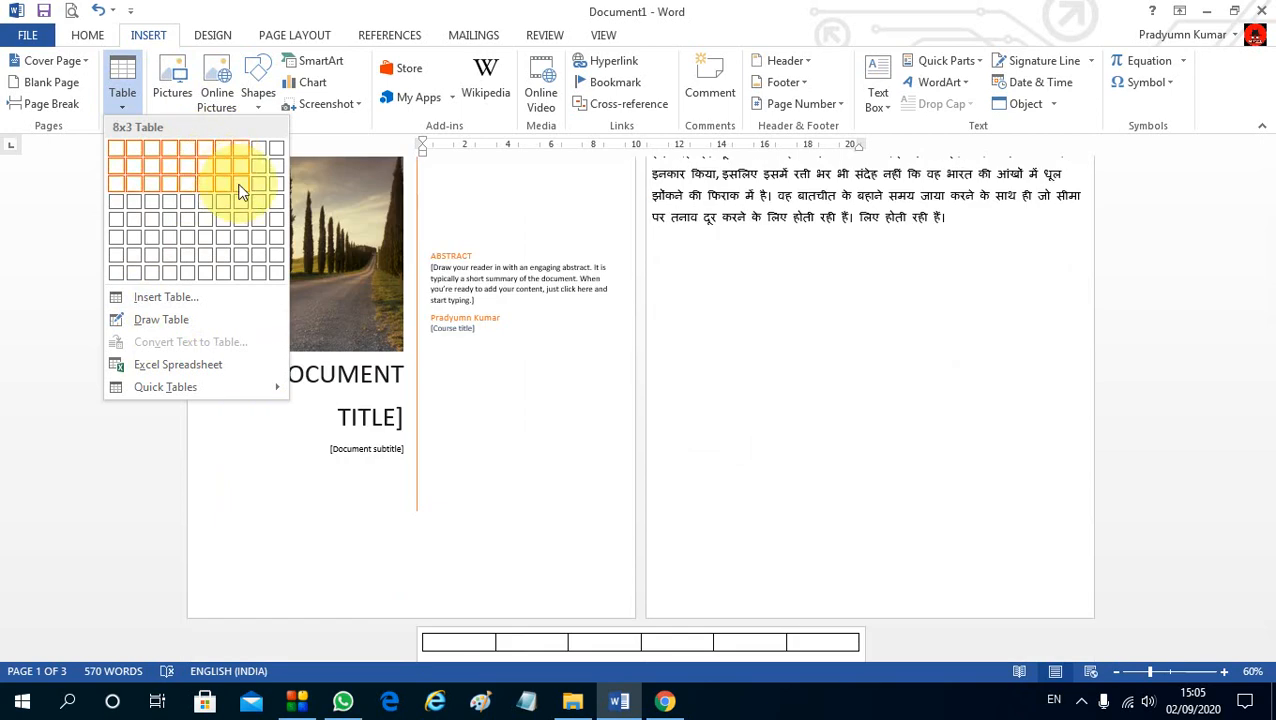
{"action": "left_click", "coordinate": [242, 186]}
{"action": "scroll", "coordinate": [603, 532], "scroll_direction": "down", "scroll_amount": 3}
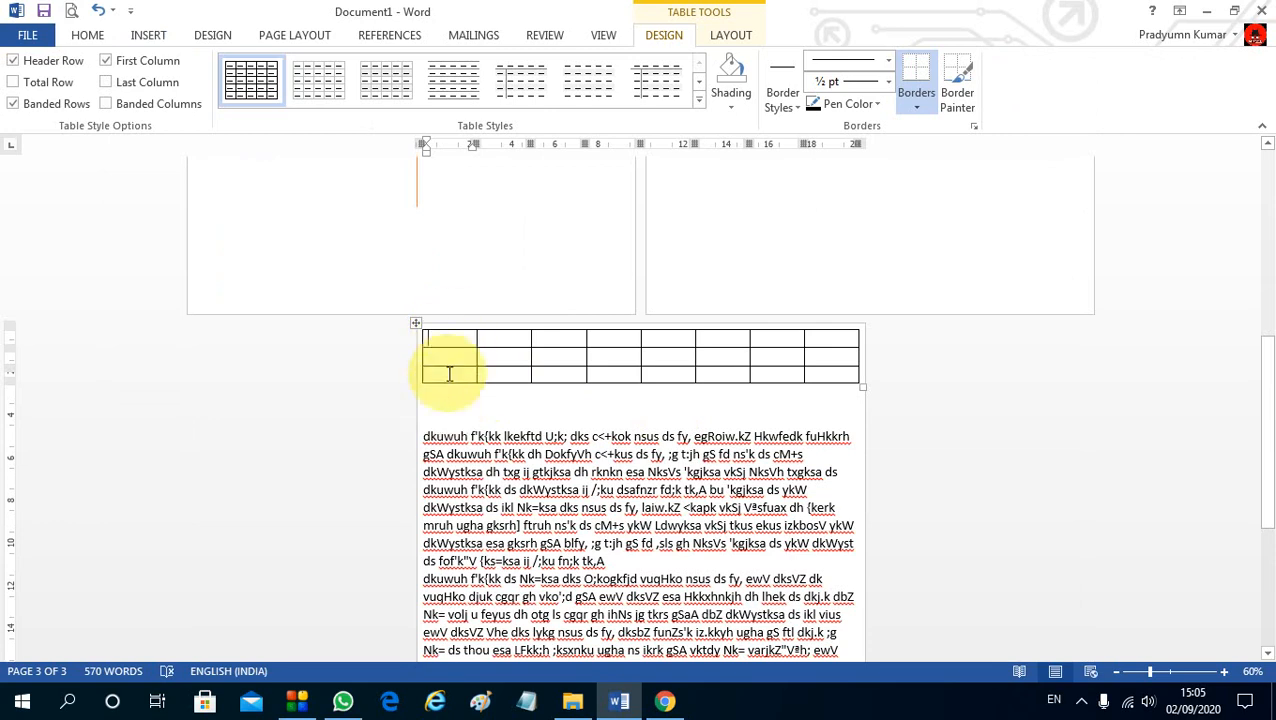
{"action": "left_click", "coordinate": [441, 342]}
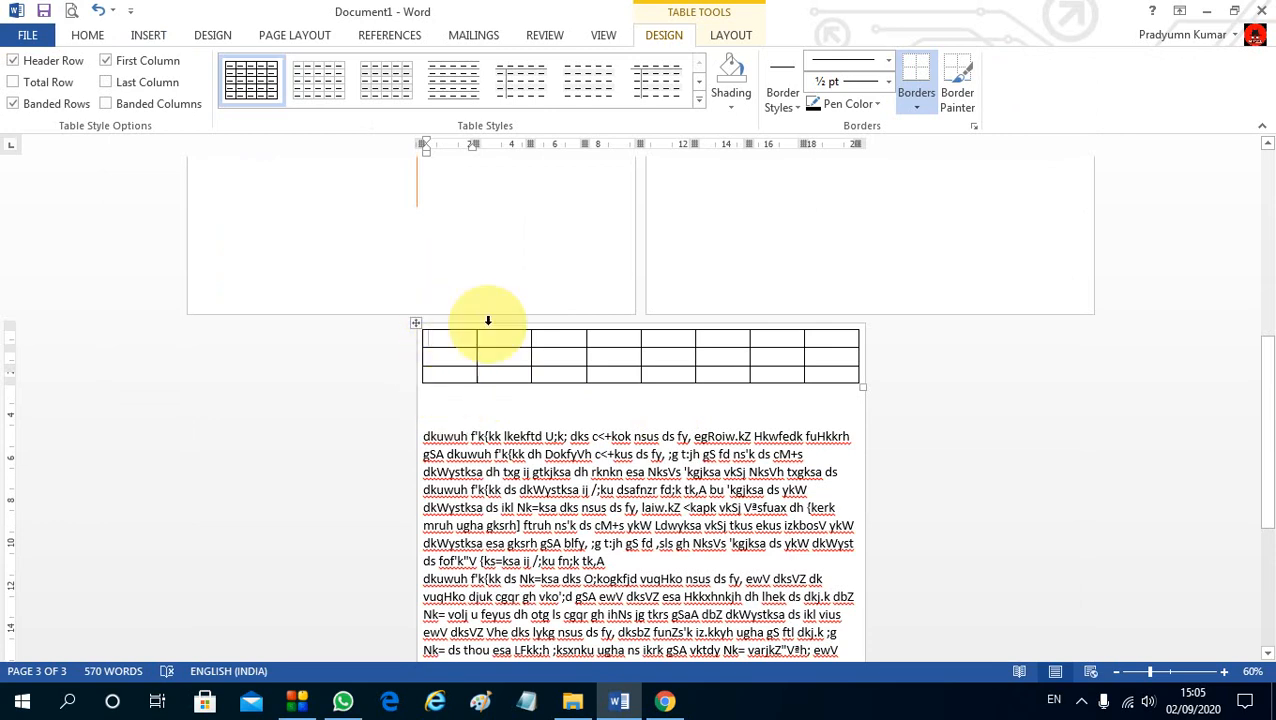
Split the table's first two columns by drawing a full-height vertical border through each, and leave table drawing mode.
{"action": "left_click", "coordinate": [88, 35]}
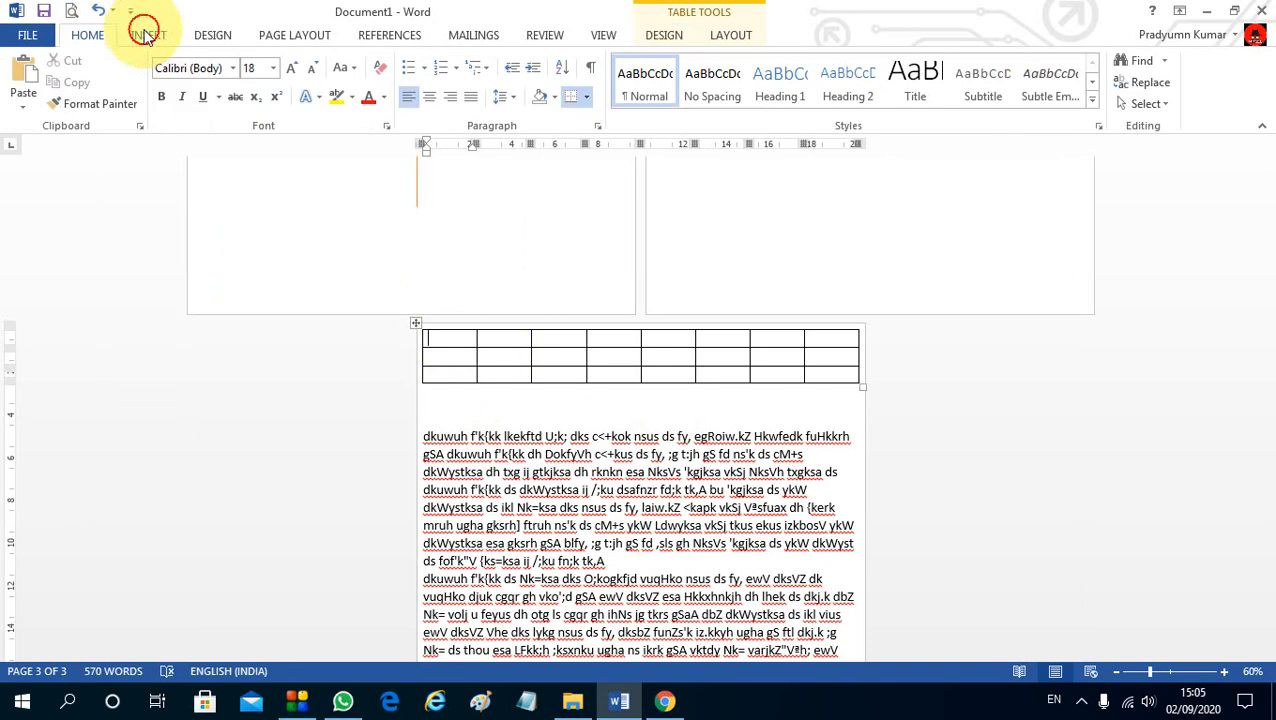
{"action": "left_click", "coordinate": [148, 35]}
{"action": "left_click", "coordinate": [124, 98]}
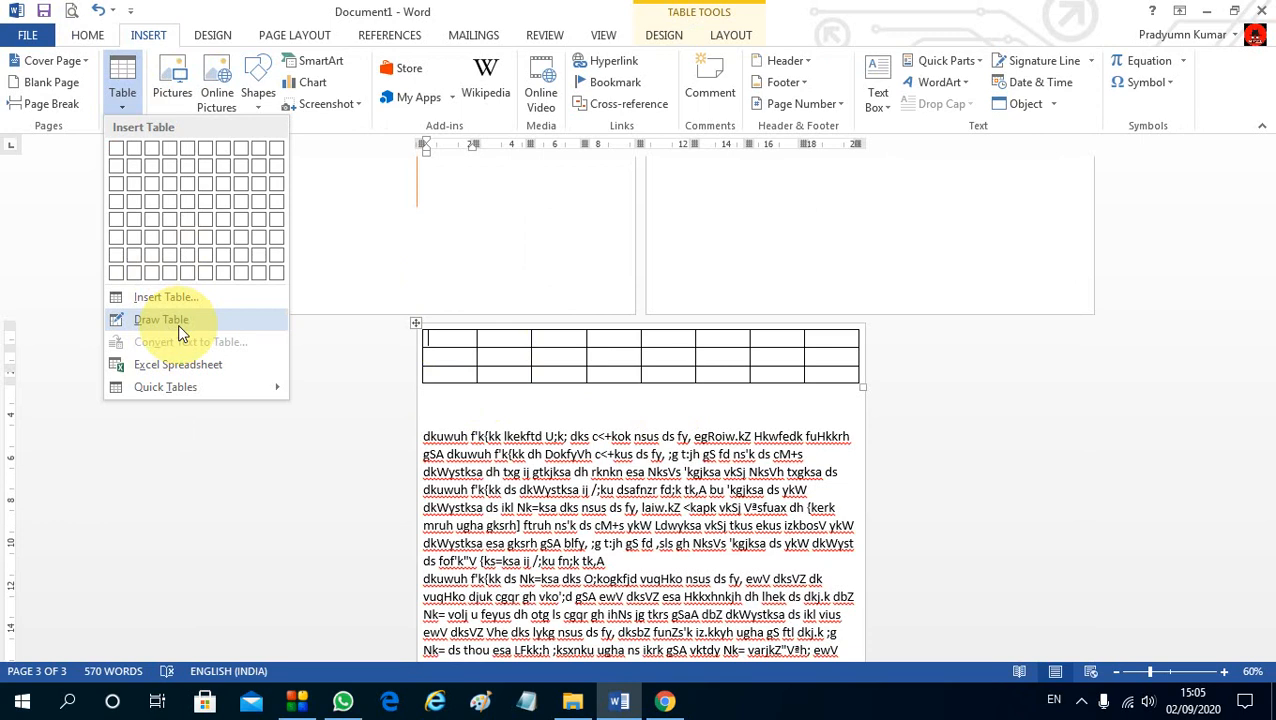
{"action": "left_click", "coordinate": [672, 36]}
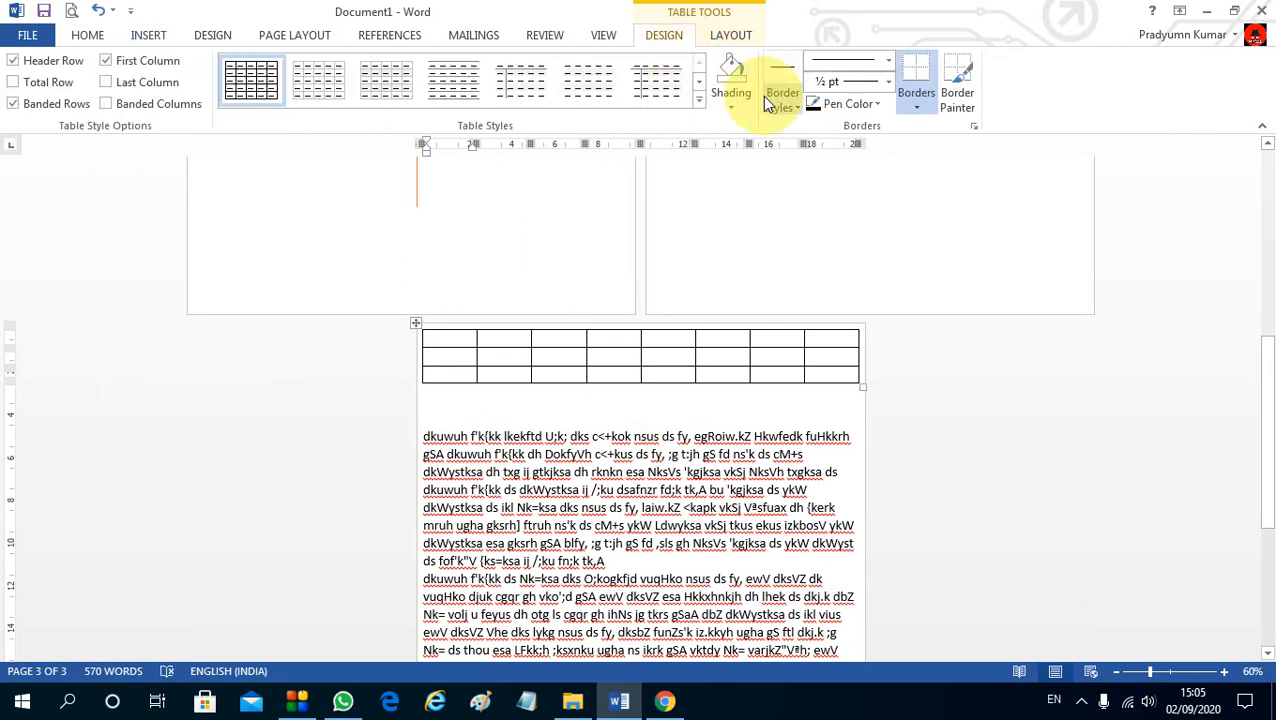
{"action": "left_click", "coordinate": [731, 35]}
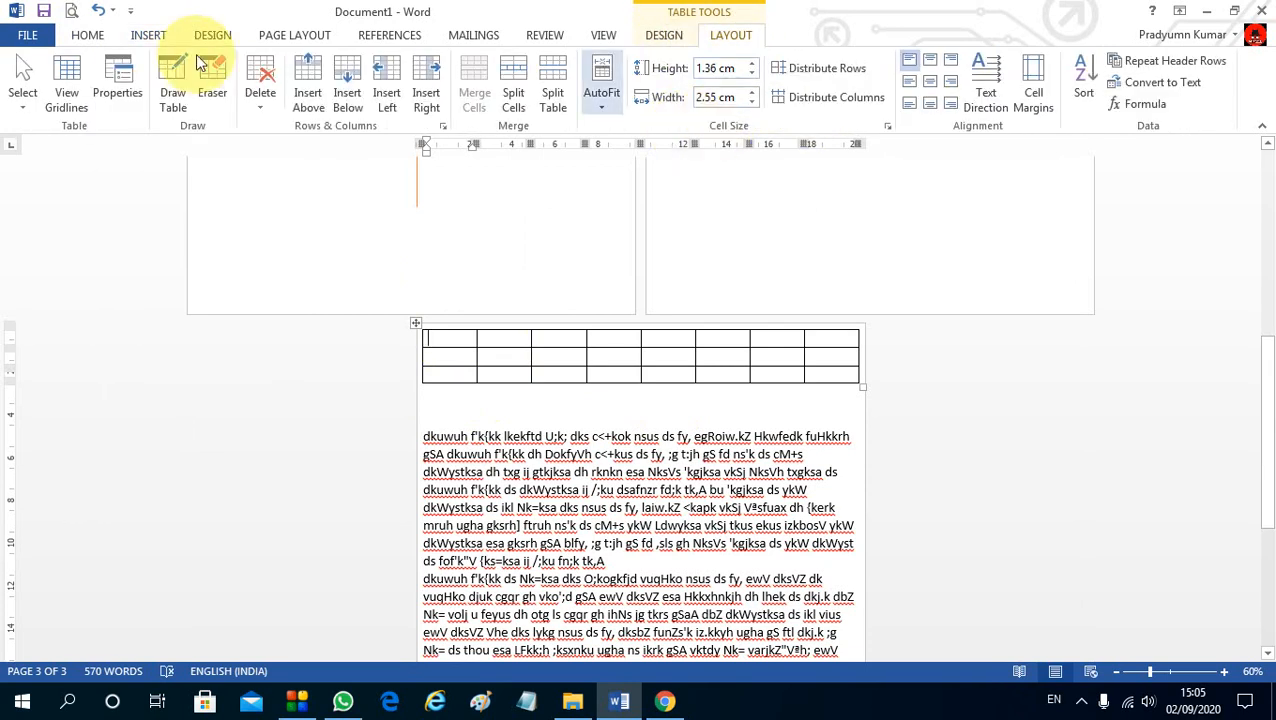
{"action": "left_click", "coordinate": [176, 79]}
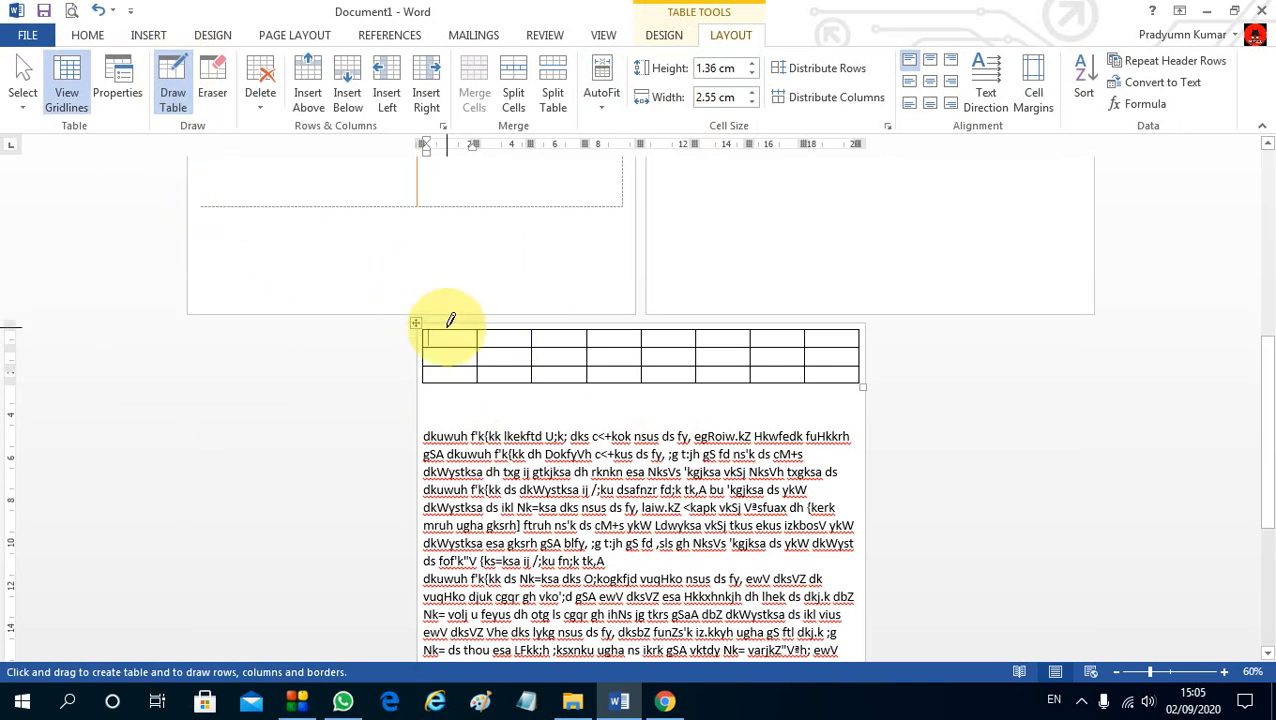
{"action": "left_click_drag", "start_coordinate": [447, 328], "coordinate": [444, 378]}
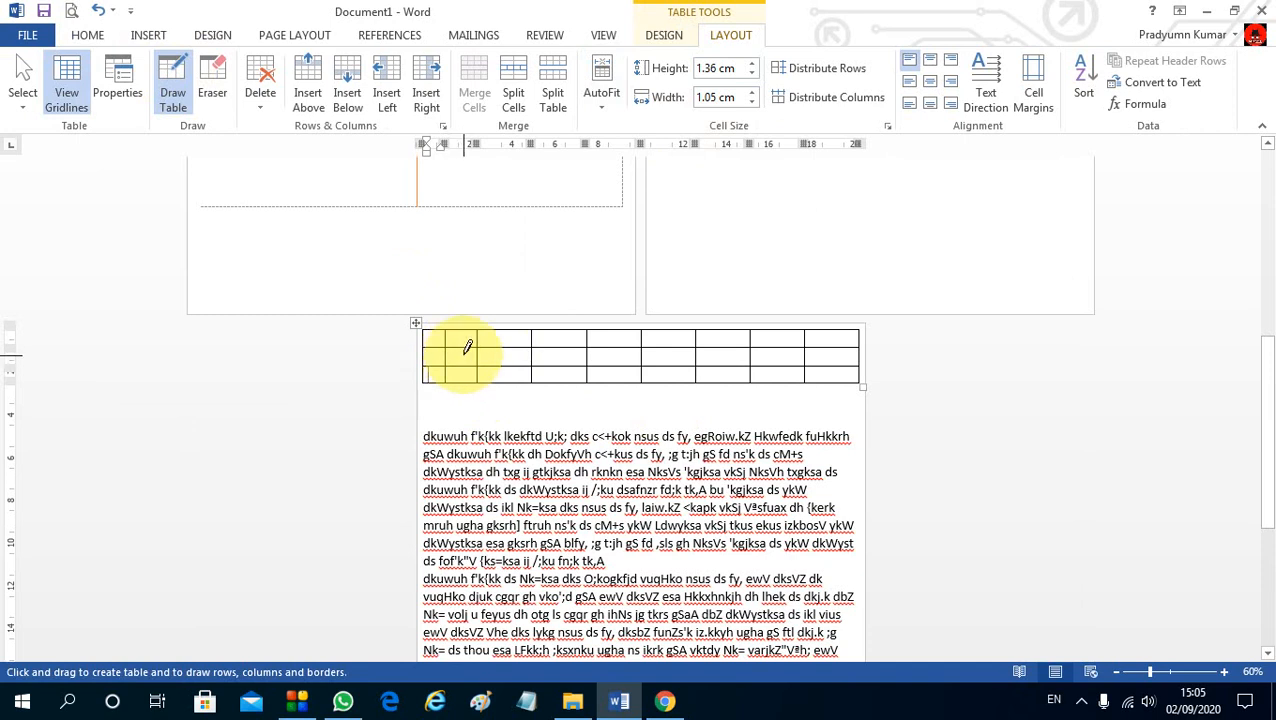
{"action": "left_click_drag", "start_coordinate": [507, 328], "coordinate": [507, 380]}
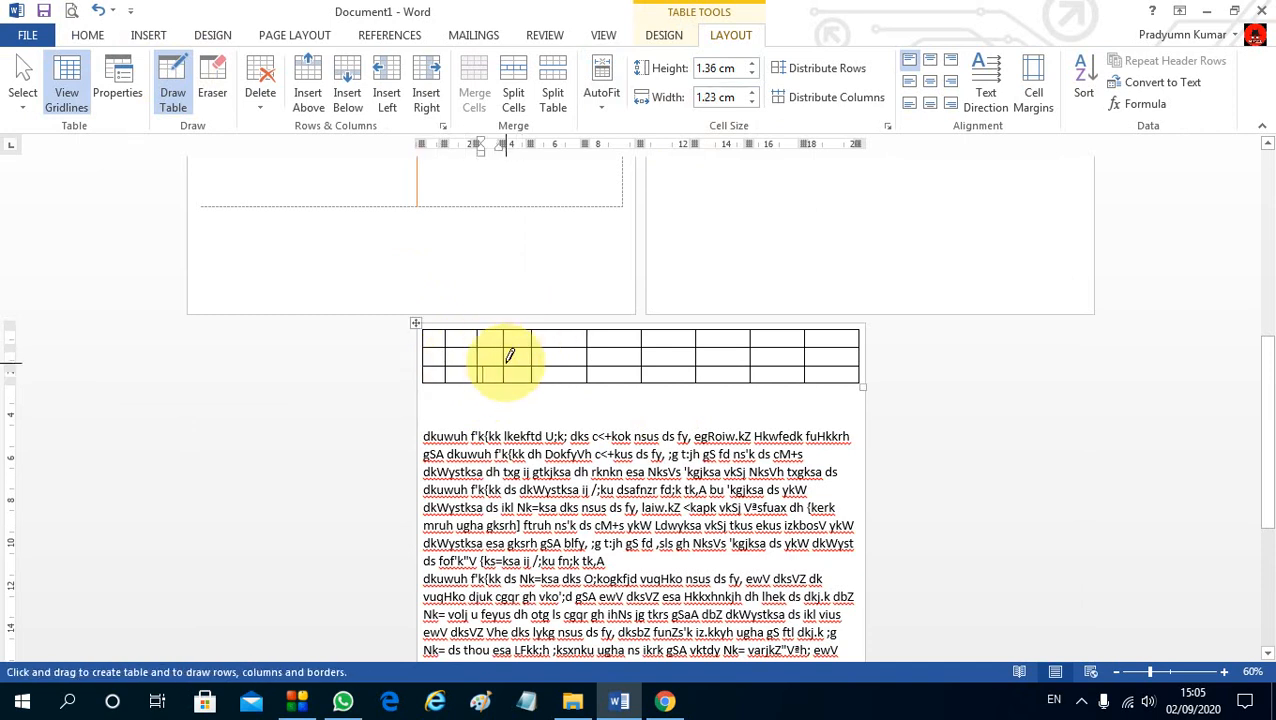
{"action": "double_click", "coordinate": [535, 438]}
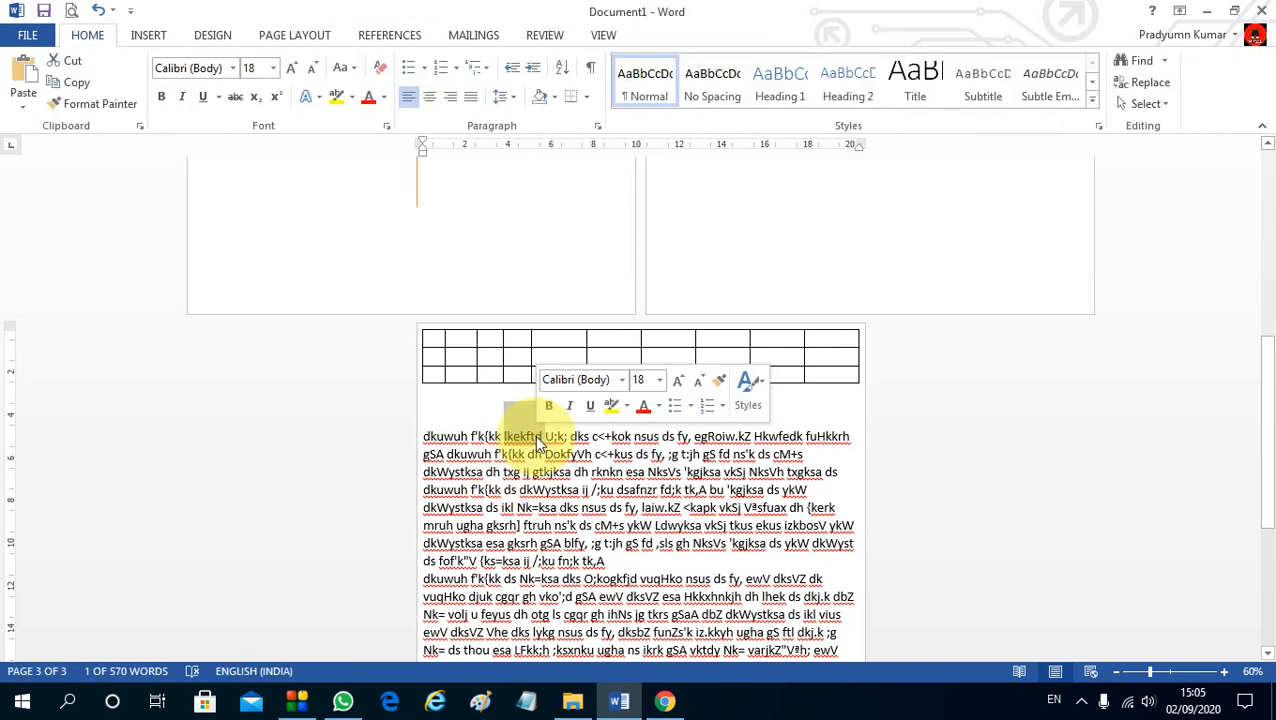
{"action": "left_click", "coordinate": [539, 443]}
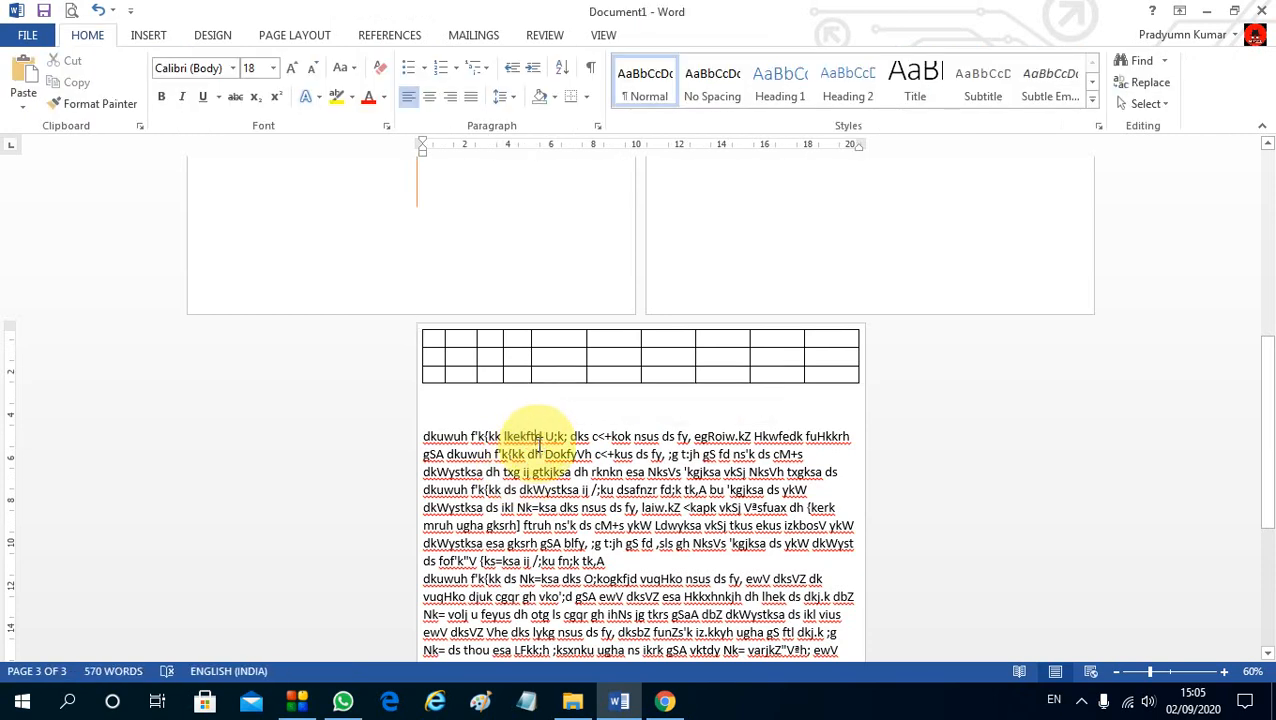
Draw a full-height vertical border through the table's fifth column and leave table drawing mode.
{"action": "right_click", "coordinate": [564, 342]}
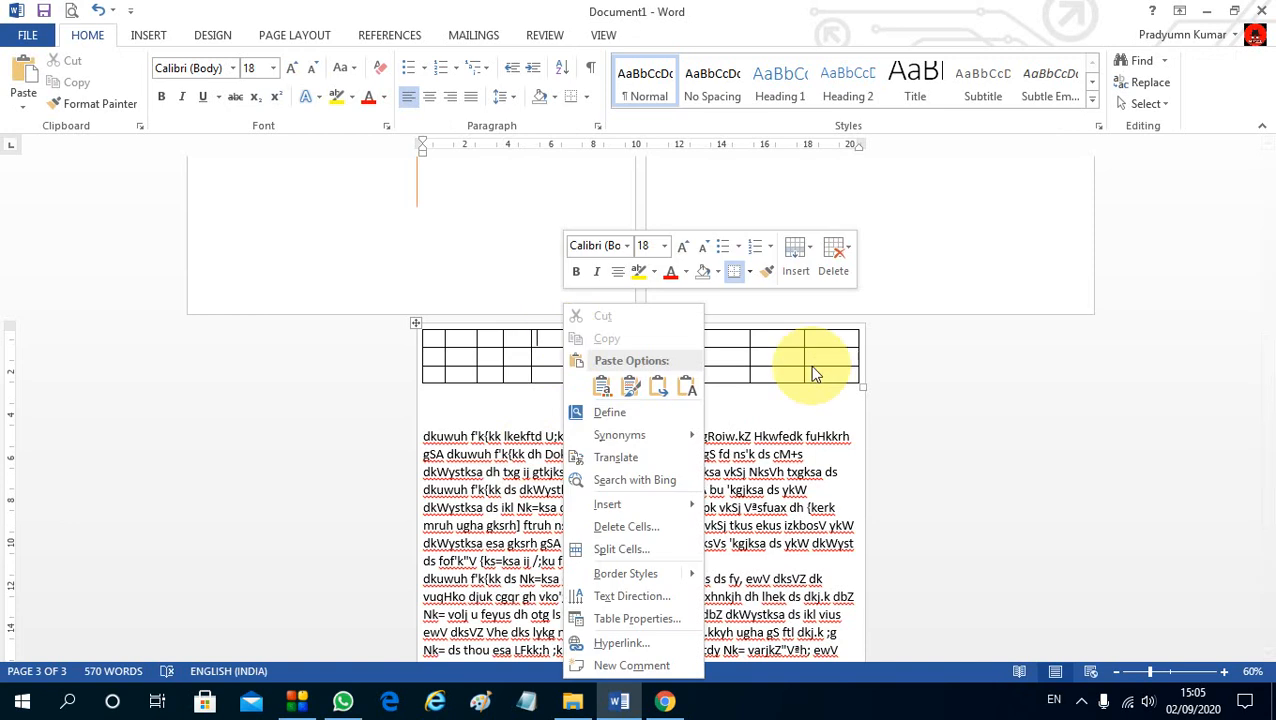
{"action": "left_click", "coordinate": [832, 342]}
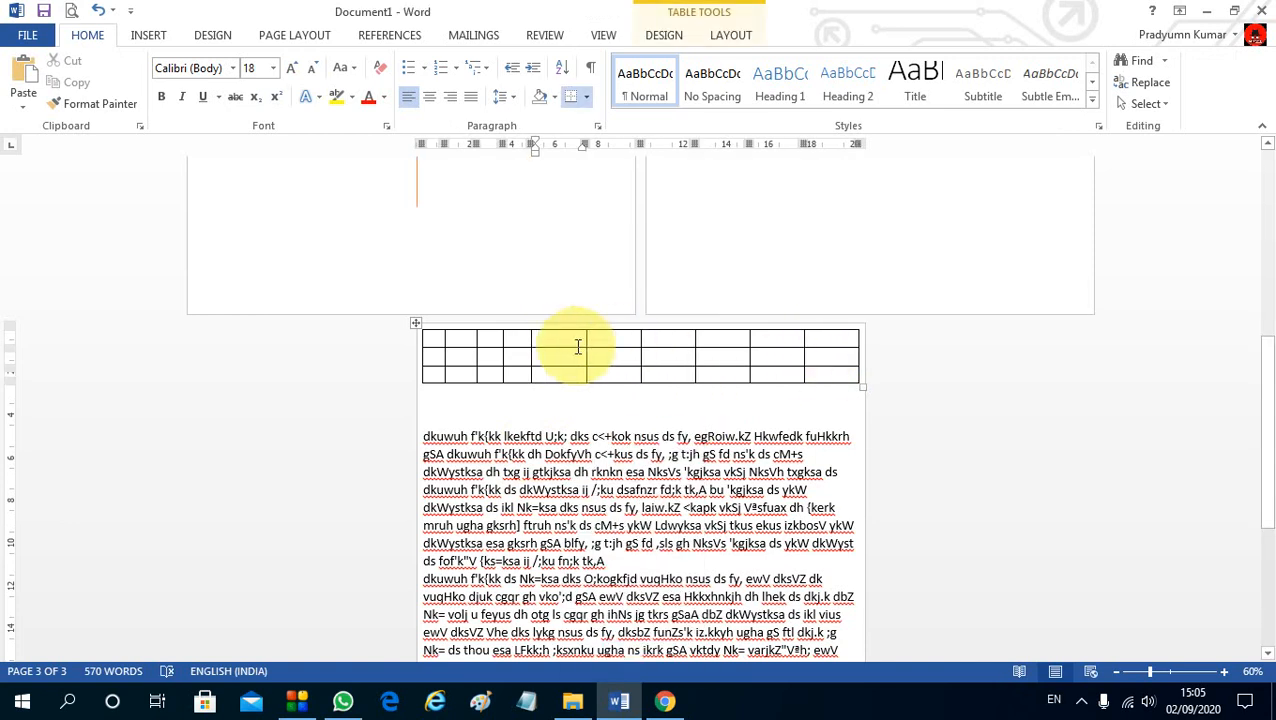
{"action": "left_click", "coordinate": [731, 35]}
{"action": "left_click", "coordinate": [173, 88]}
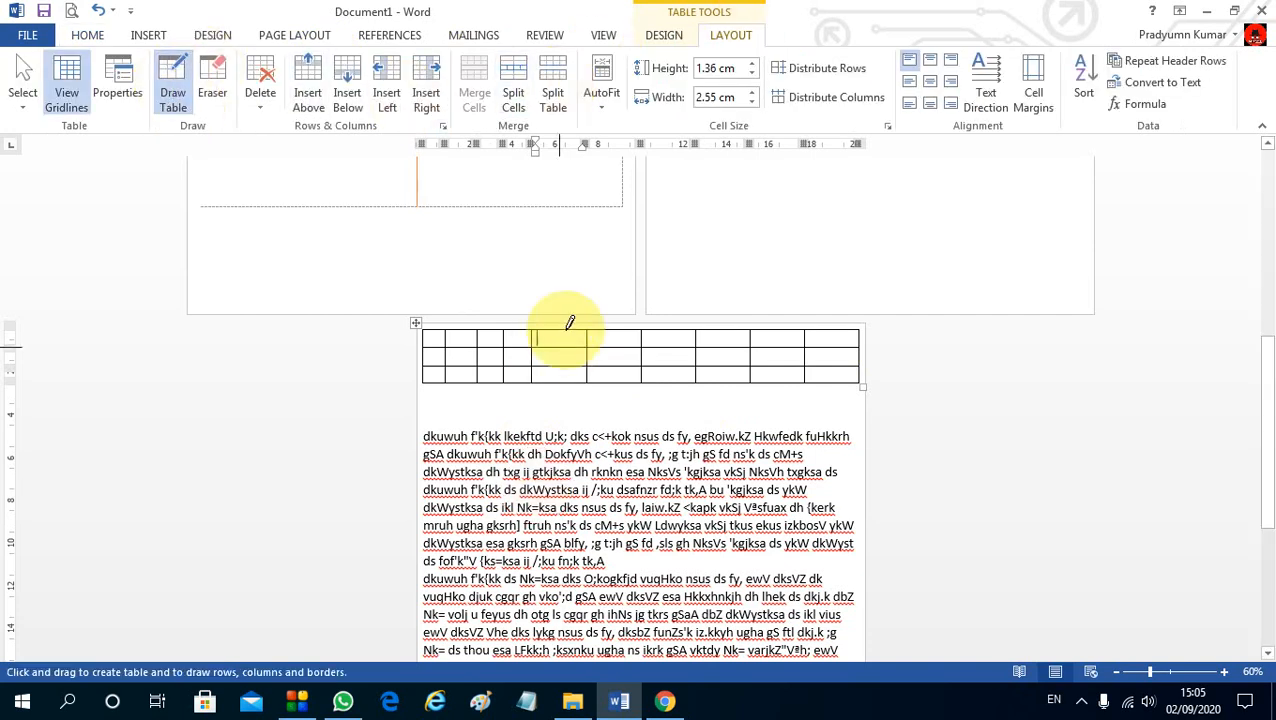
{"action": "left_click_drag", "start_coordinate": [564, 334], "coordinate": [572, 392]}
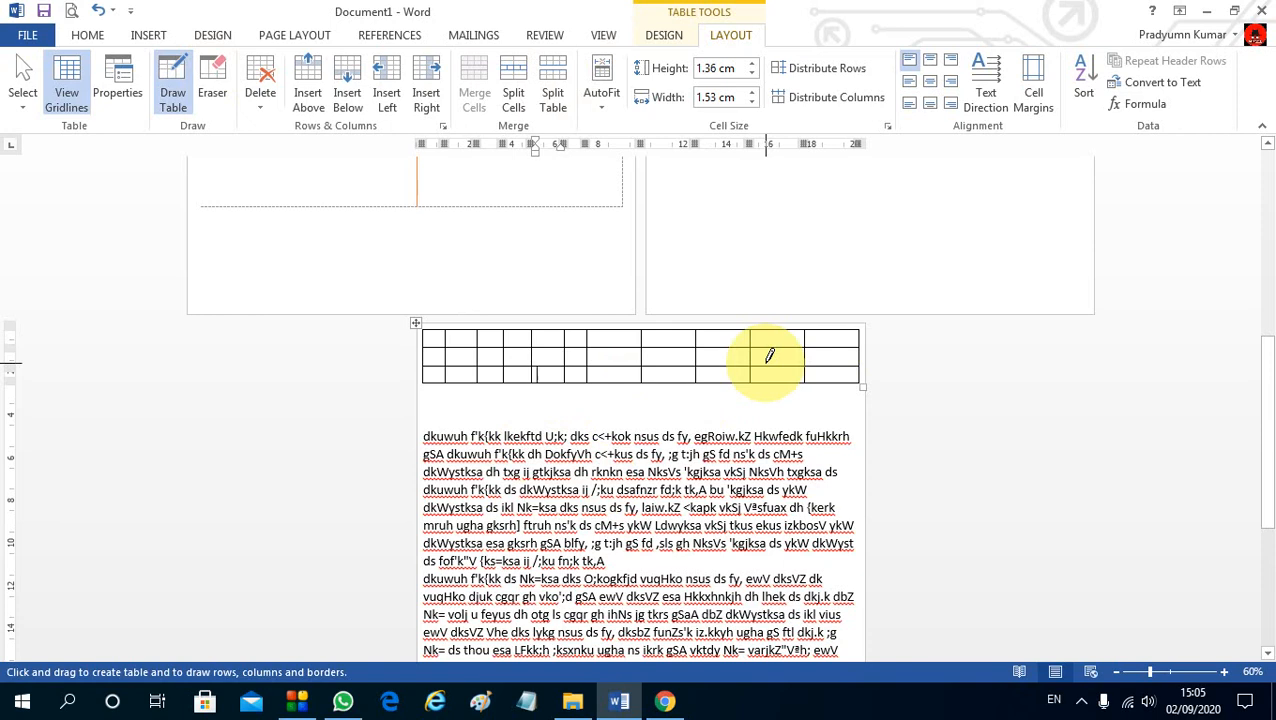
{"action": "double_click", "coordinate": [720, 454]}
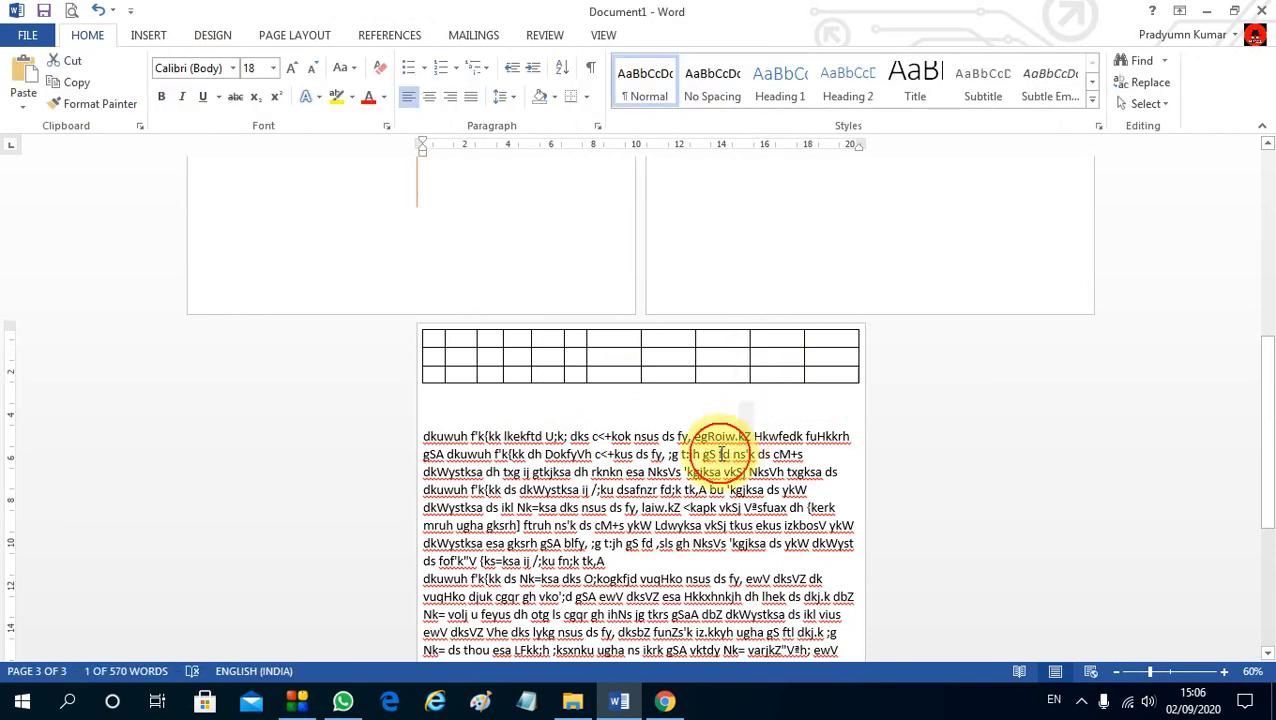
Add two blank lines between the two paragraphs below the table.
{"action": "left_click", "coordinate": [148, 35]}
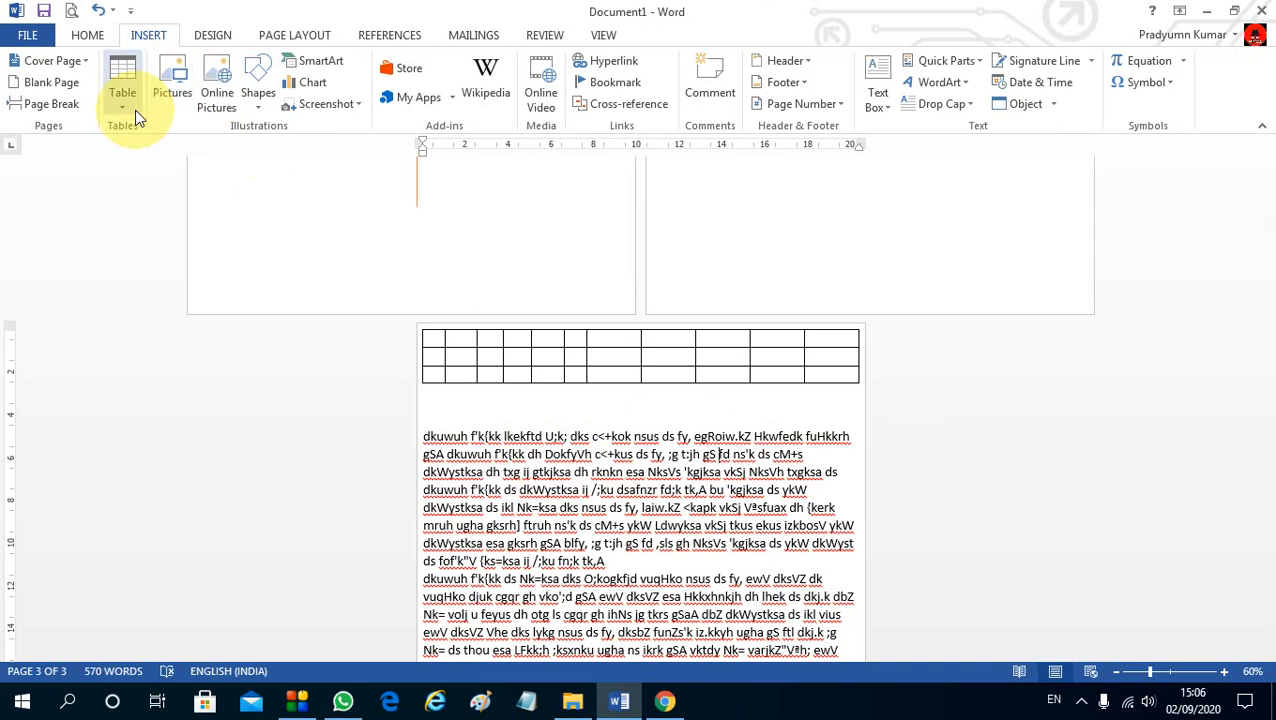
{"action": "left_click", "coordinate": [604, 428]}
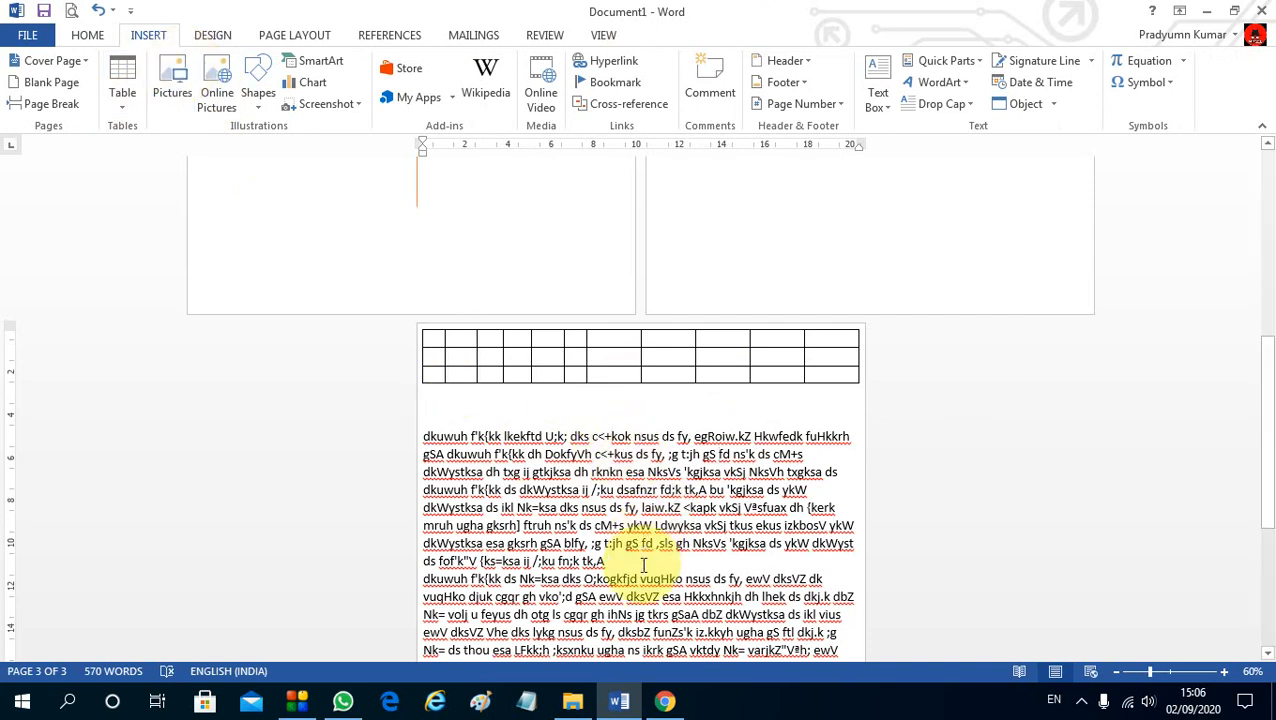
{"action": "key", "text": "Return"}
{"action": "key", "text": "Return"}
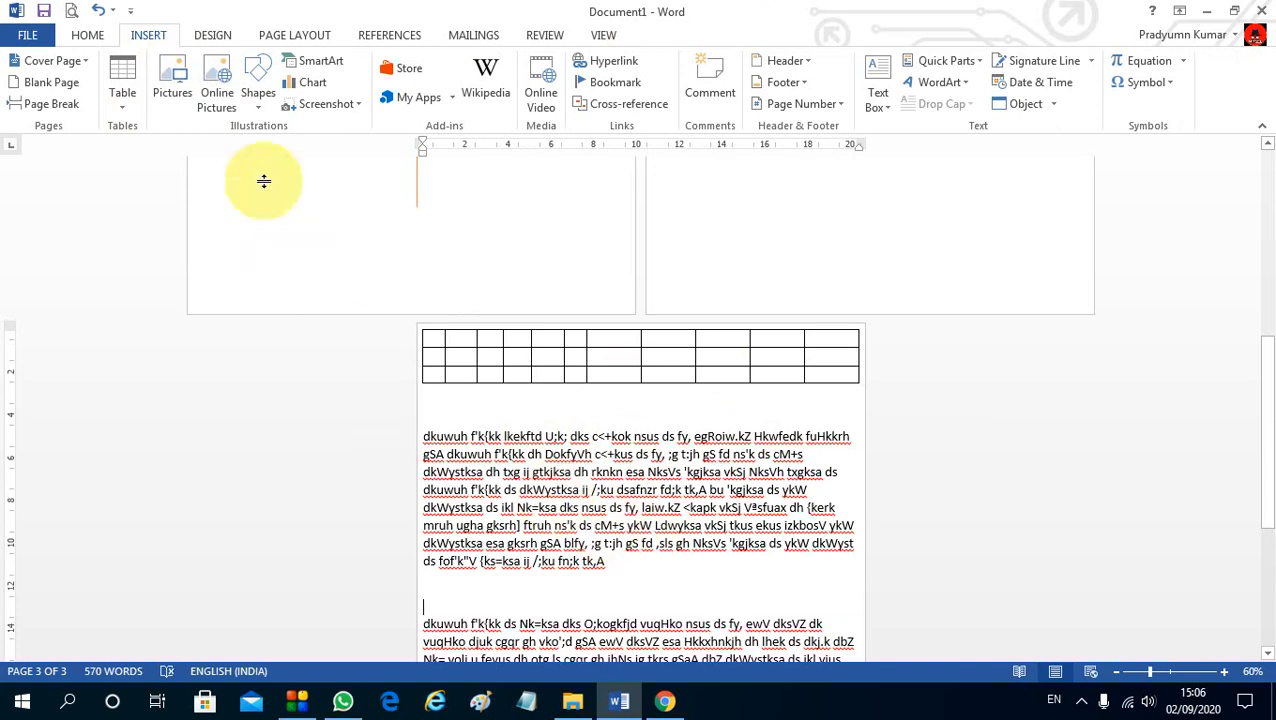
Look through the gallery of shapes that can be inserted.
{"action": "left_click", "coordinate": [176, 90]}
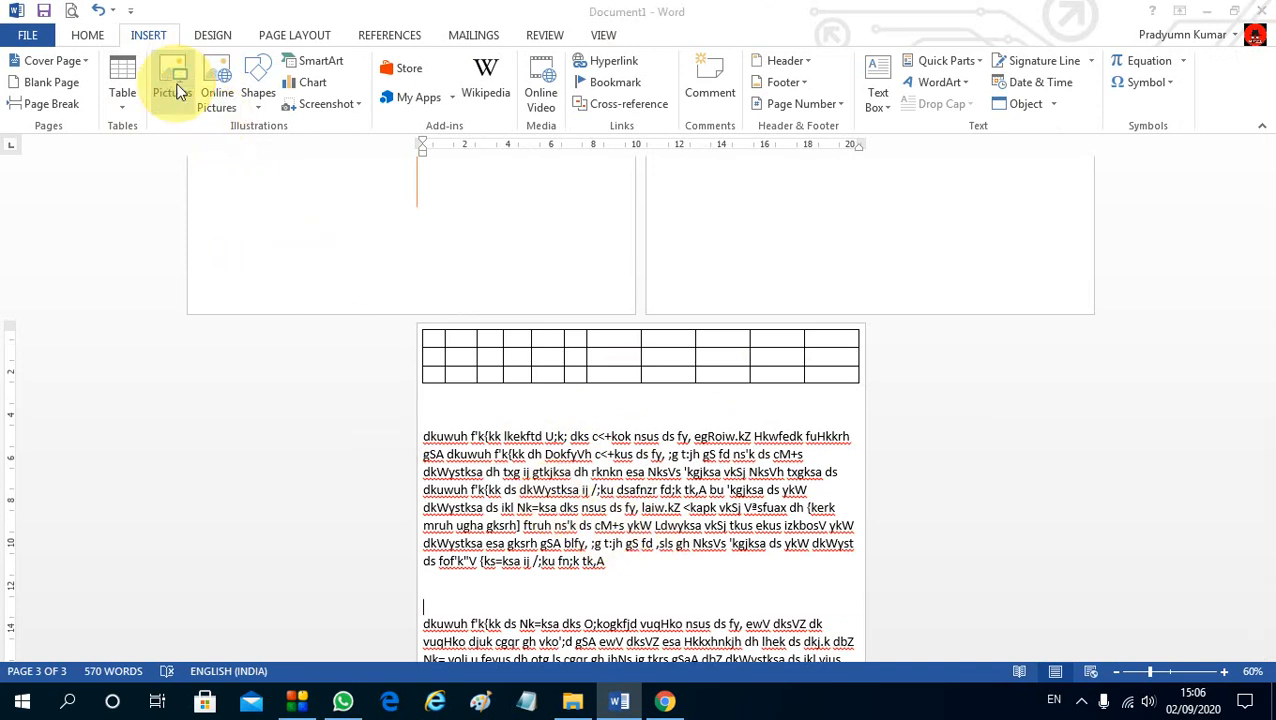
{"action": "left_click", "coordinate": [261, 107]}
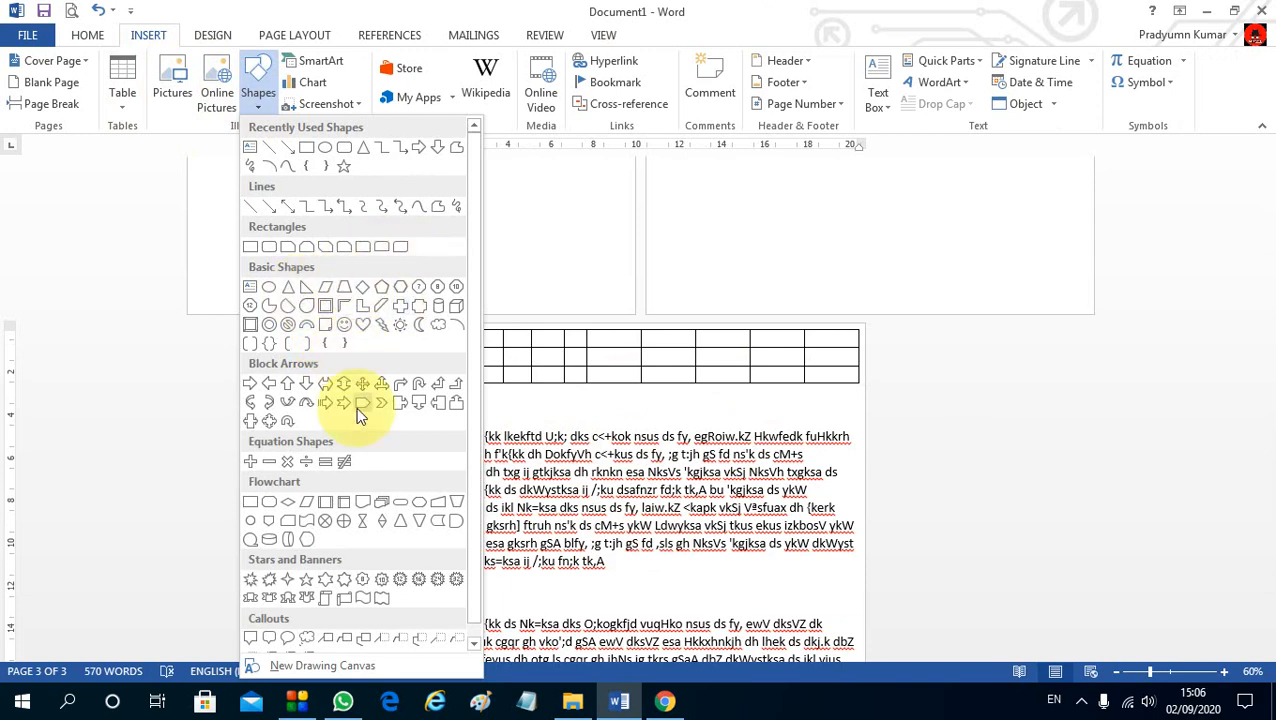
{"action": "left_click", "coordinate": [330, 67]}
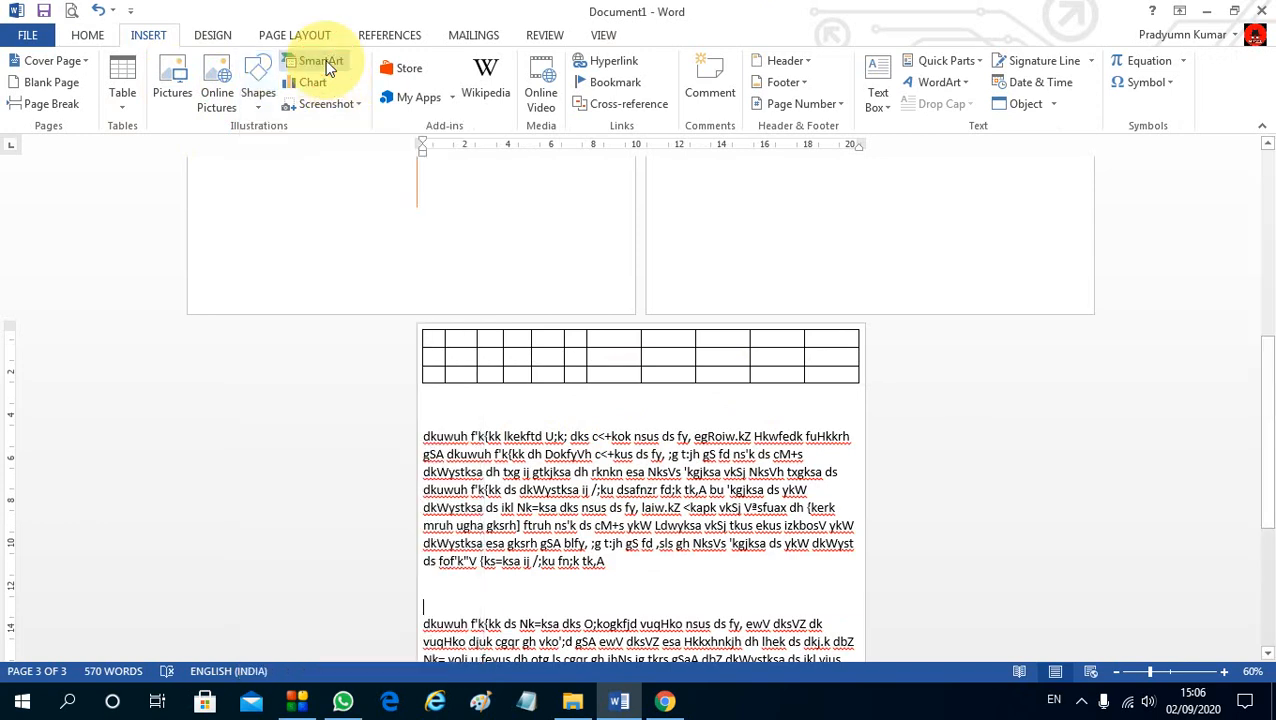
Insert the Interconnected Rings SmartArt graphic from the Office.com category between the two paragraphs, and place the cursor in its second ring.
{"action": "left_click", "coordinate": [330, 67]}
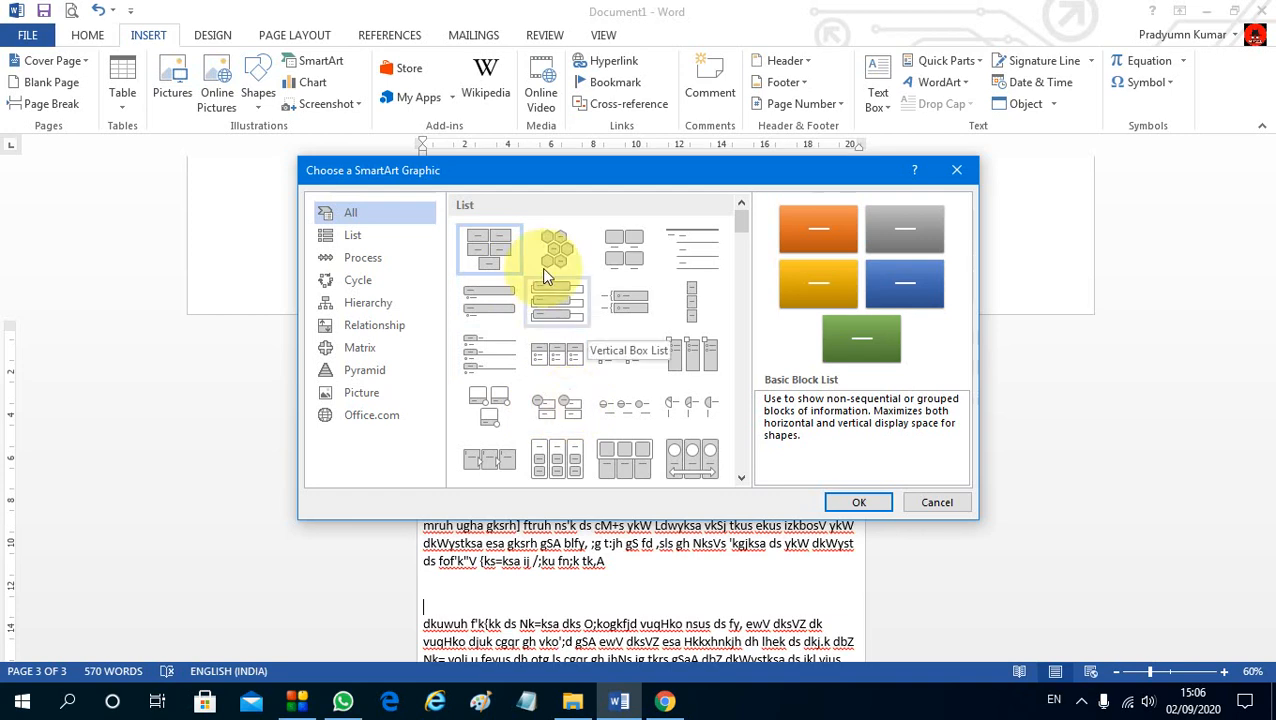
{"action": "left_click", "coordinate": [360, 236]}
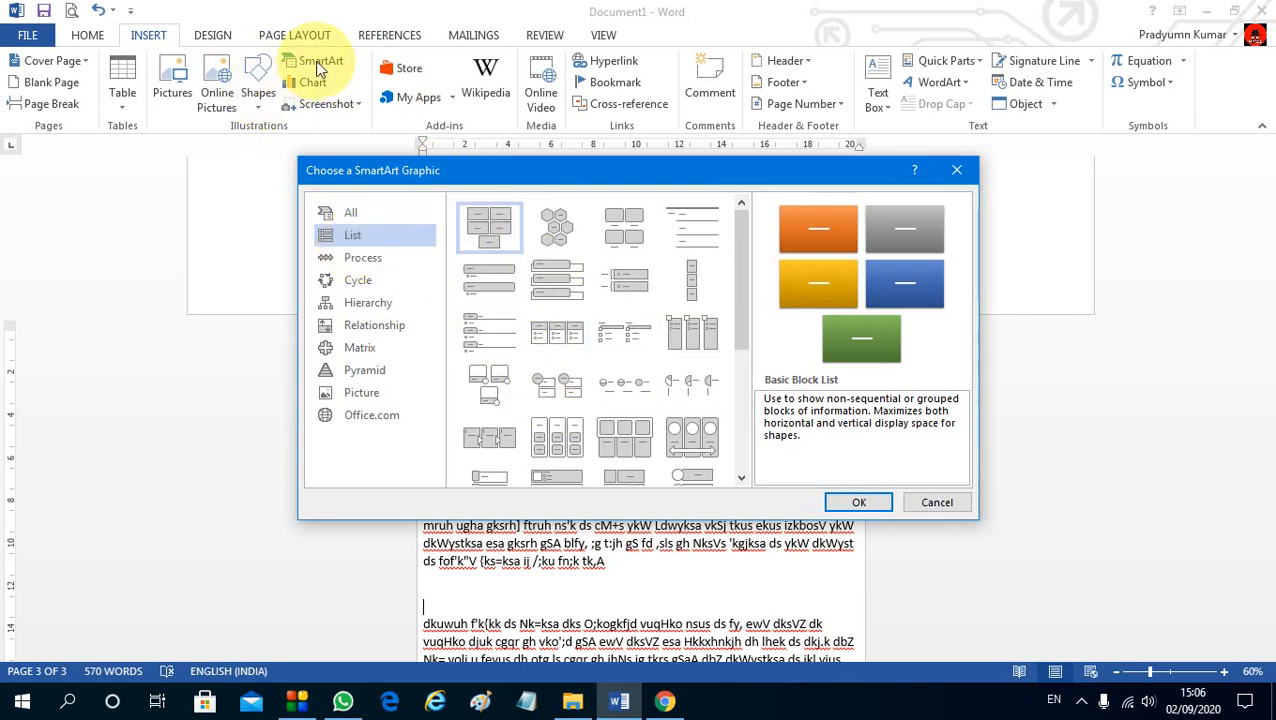
{"action": "left_click", "coordinate": [358, 280]}
{"action": "left_click", "coordinate": [392, 350]}
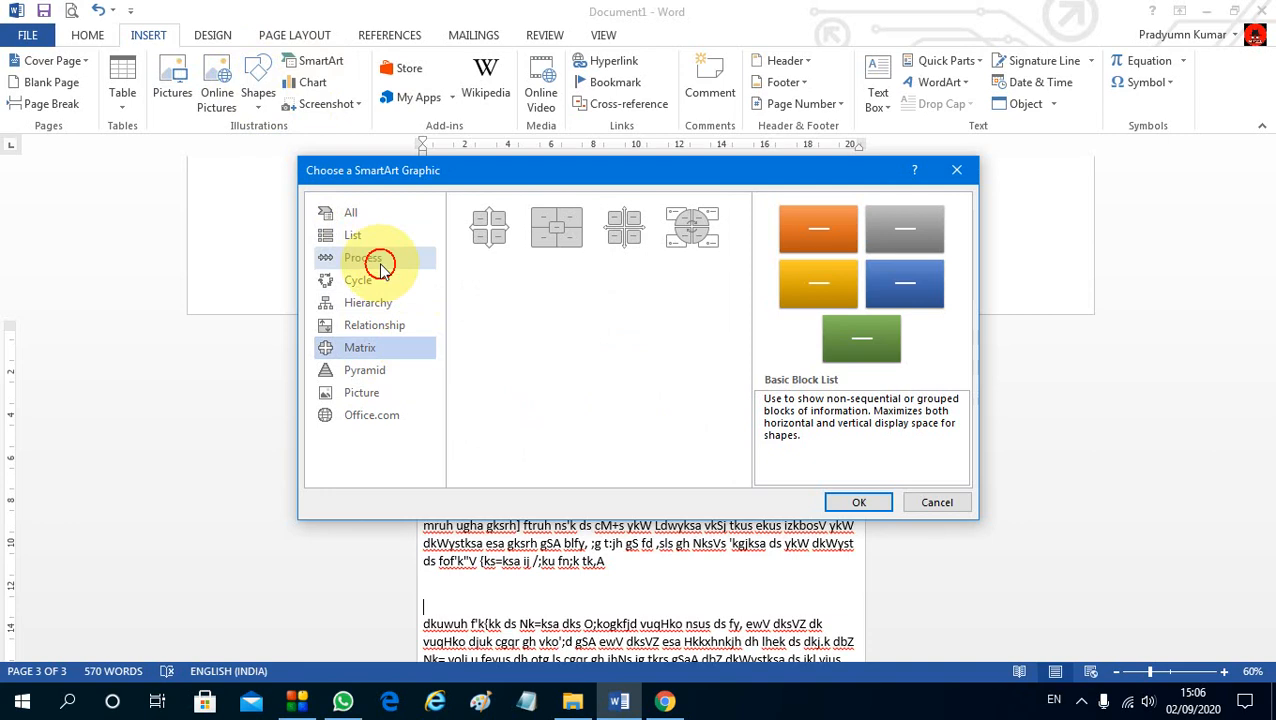
{"action": "left_click", "coordinate": [372, 259]}
{"action": "left_click", "coordinate": [377, 284]}
{"action": "left_click", "coordinate": [365, 347]}
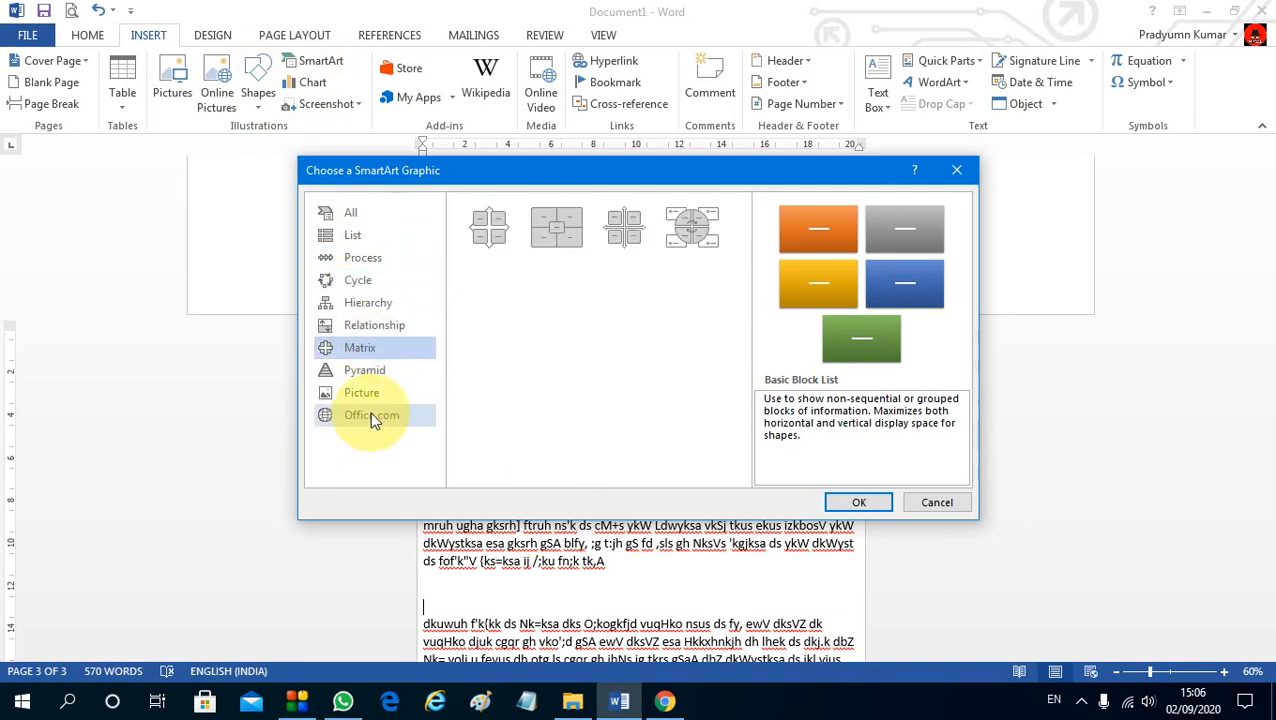
{"action": "left_click", "coordinate": [384, 391]}
{"action": "left_click", "coordinate": [557, 330]}
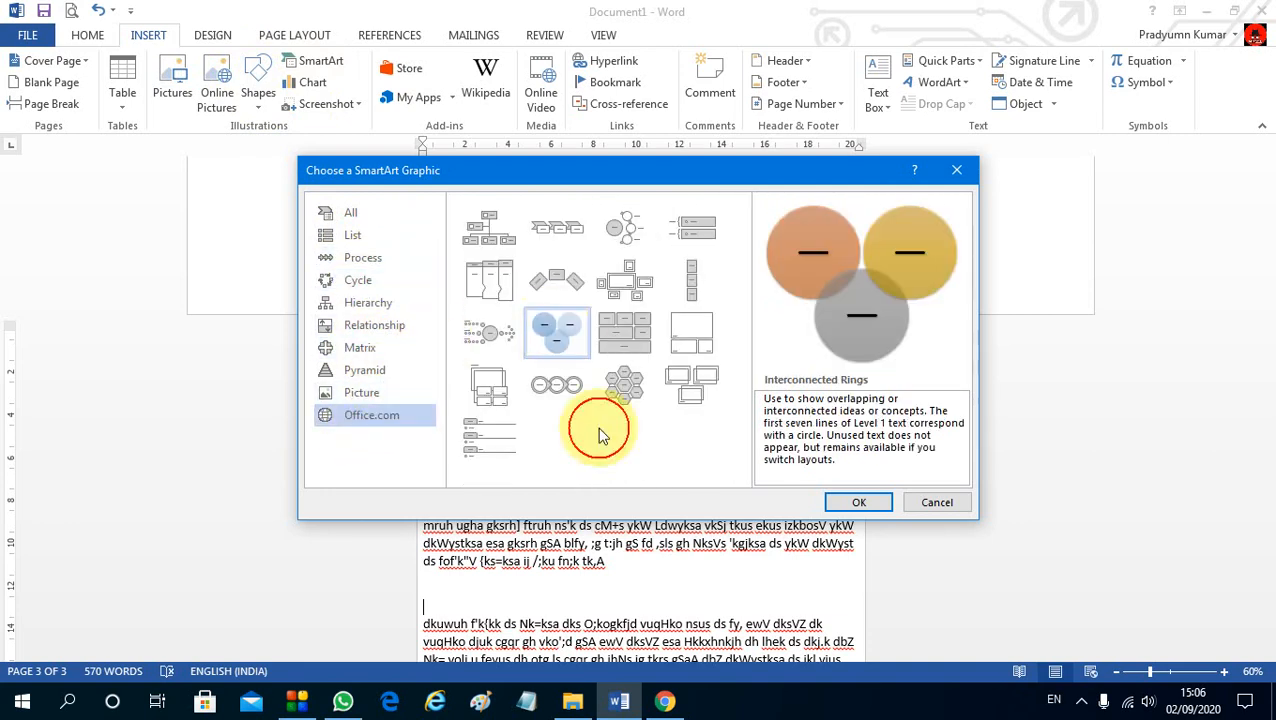
{"action": "left_click", "coordinate": [859, 502]}
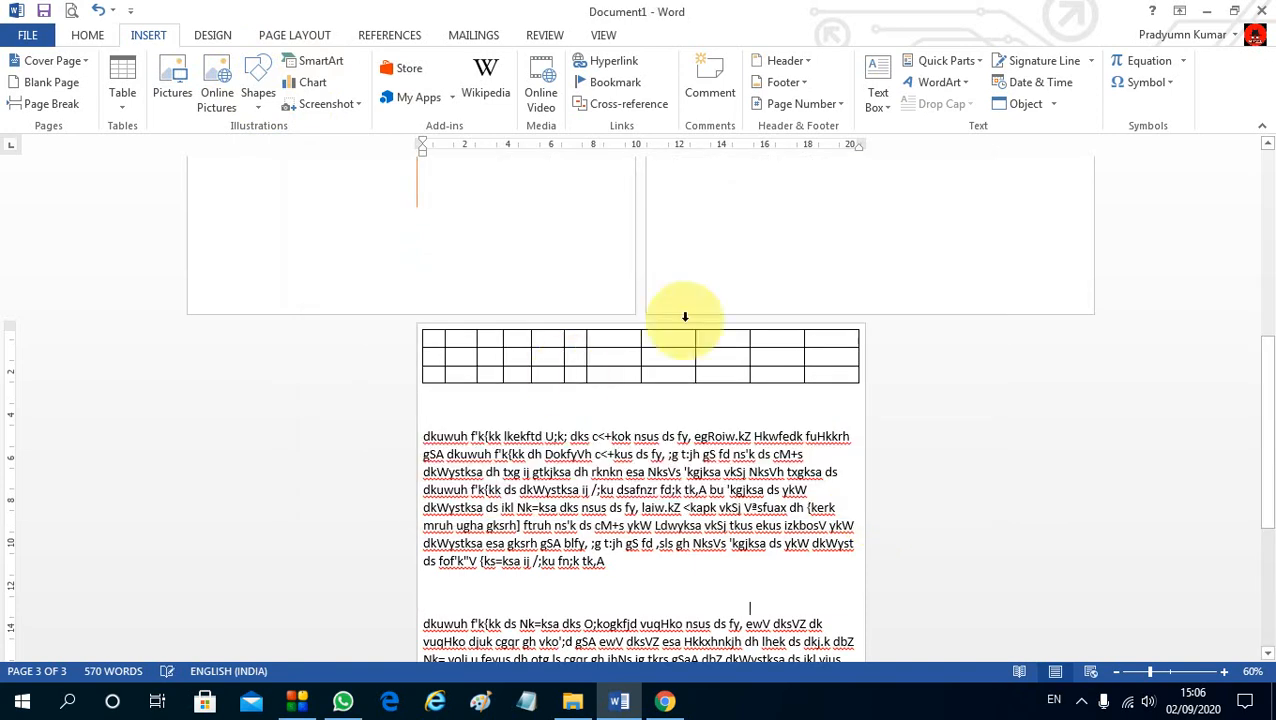
{"action": "left_click", "coordinate": [413, 350]}
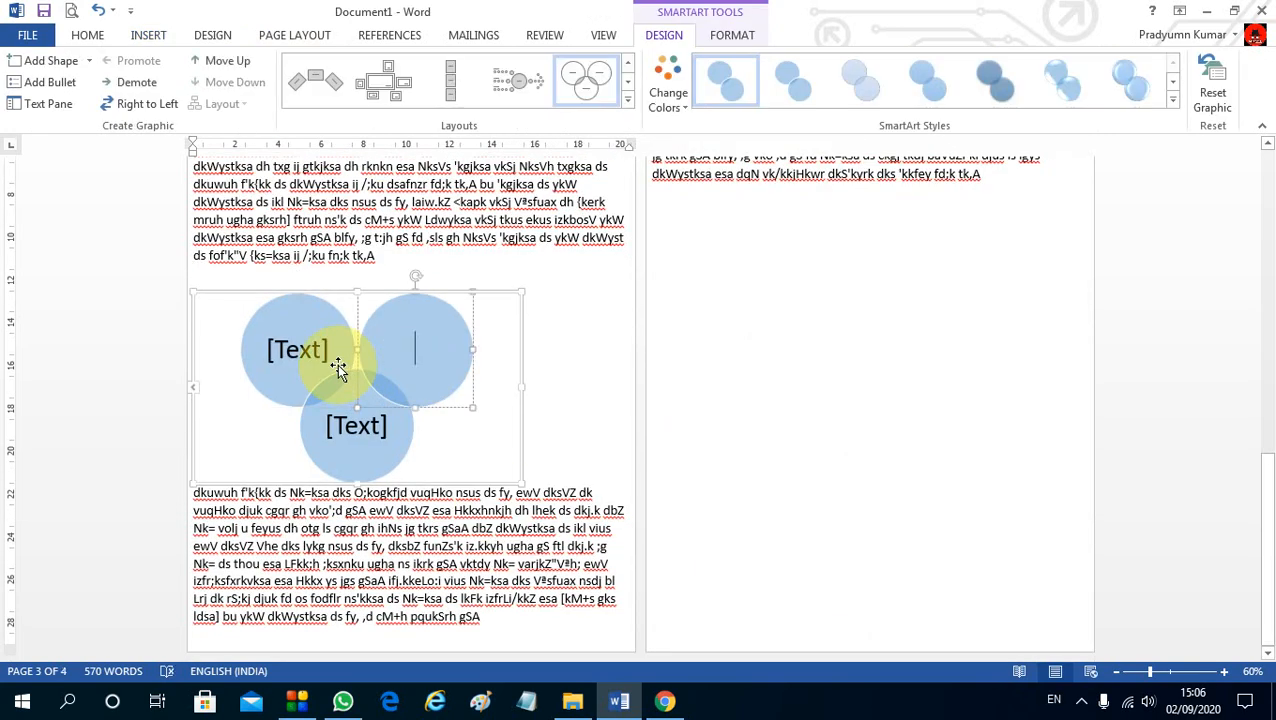
Deselect the SmartArt graphic and view the screenshot and screen clipping options without inserting anything.
{"action": "left_click", "coordinate": [148, 35]}
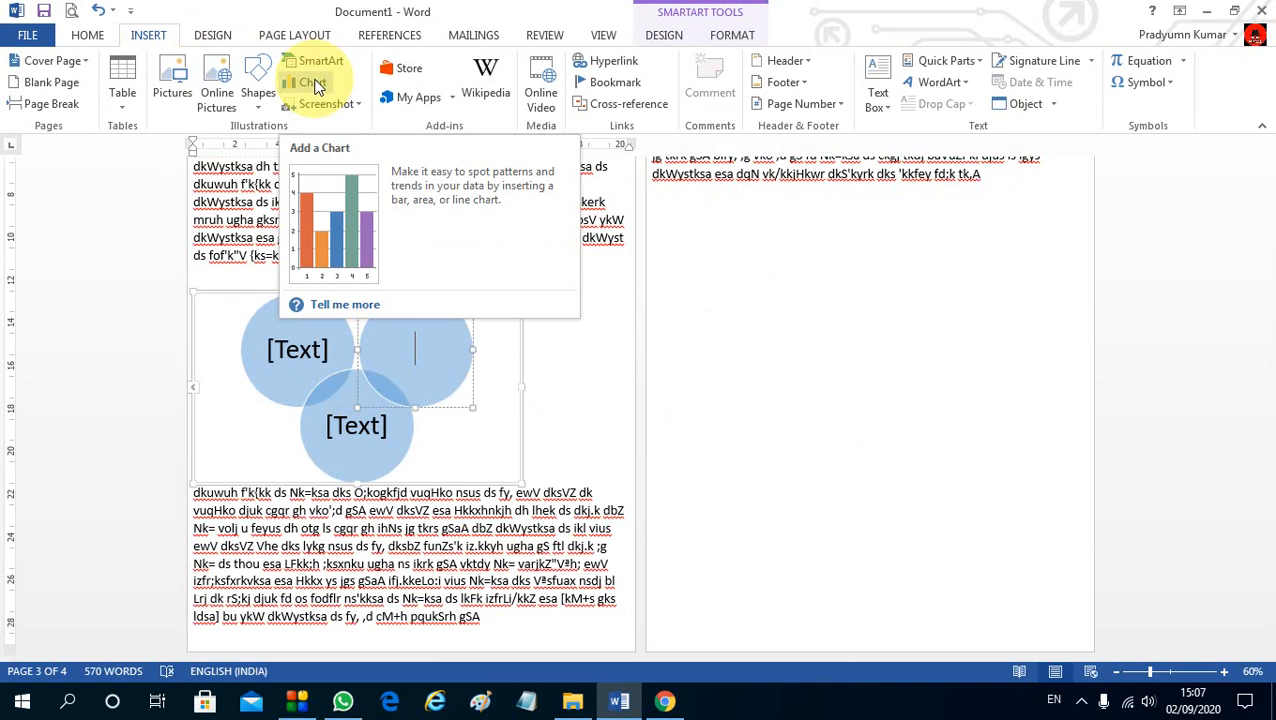
{"action": "left_click", "coordinate": [570, 407]}
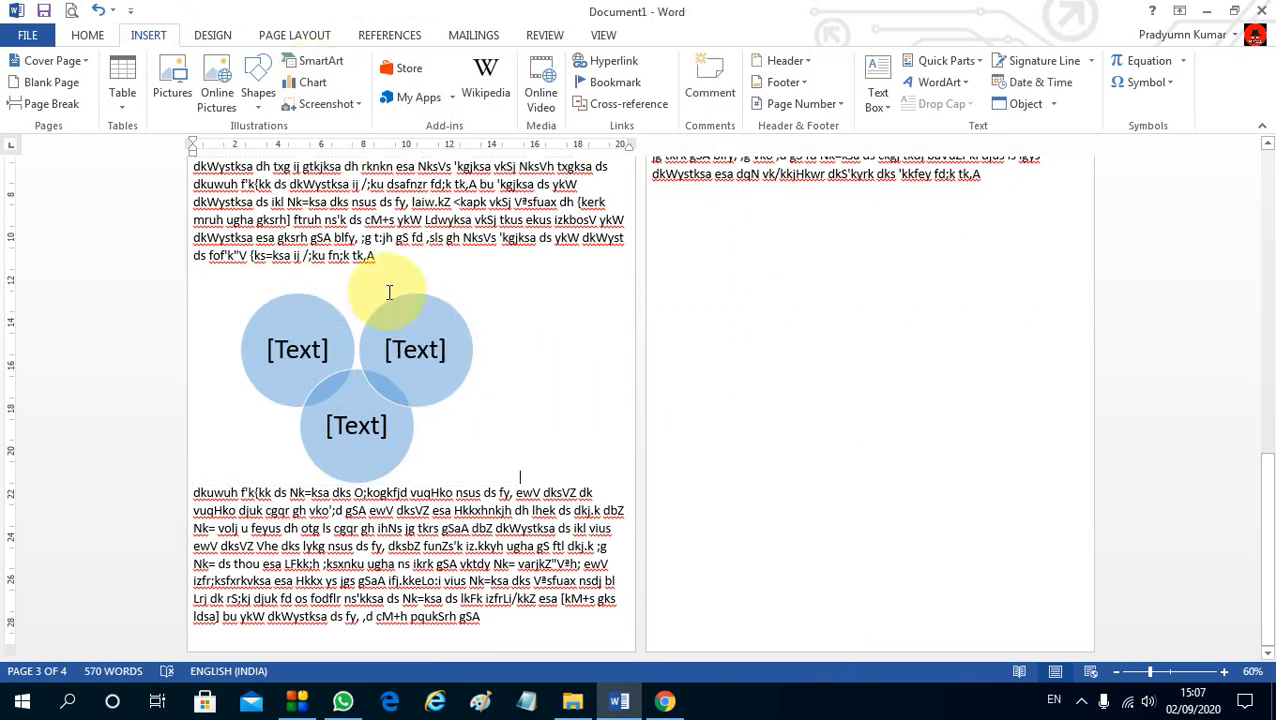
{"action": "left_click", "coordinate": [349, 107]}
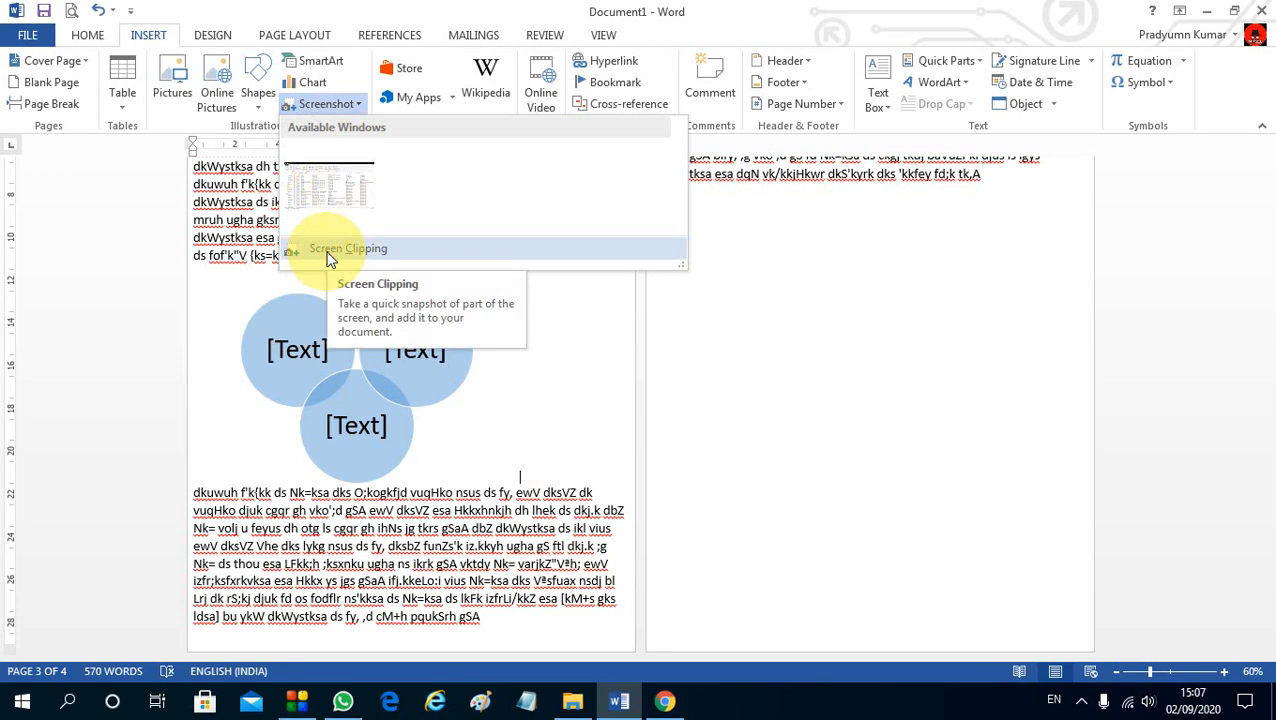
{"action": "left_click", "coordinate": [606, 360]}
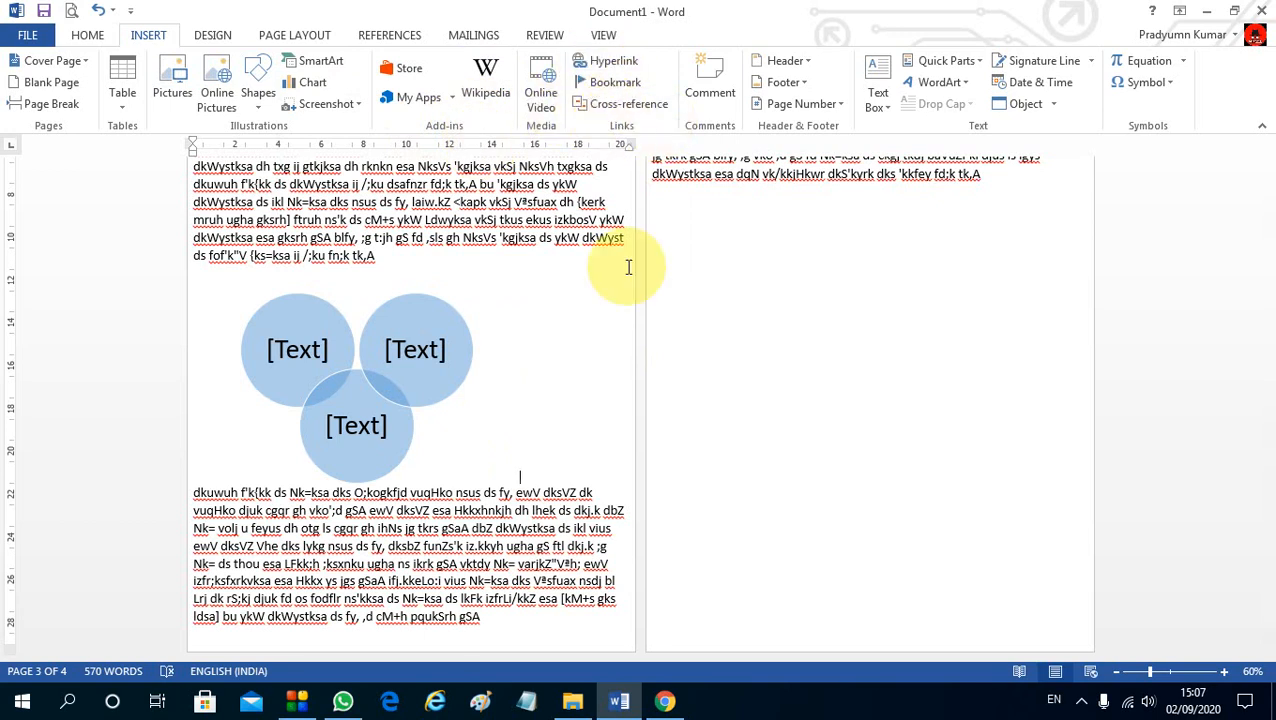
Link the words "ku fn;k tk,A" at the end of the paragraph above the SmartArt to the address in.com.
{"action": "left_click_drag", "start_coordinate": [311, 257], "coordinate": [376, 256]}
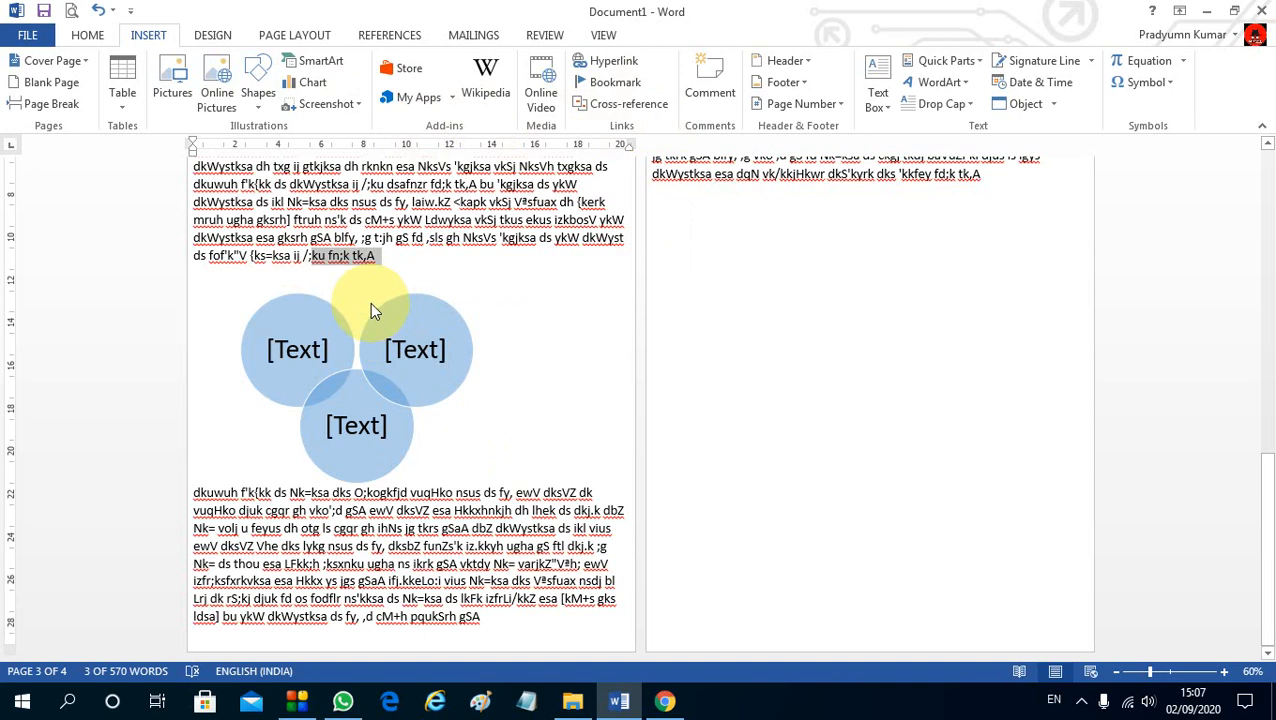
{"action": "left_click", "coordinate": [607, 60]}
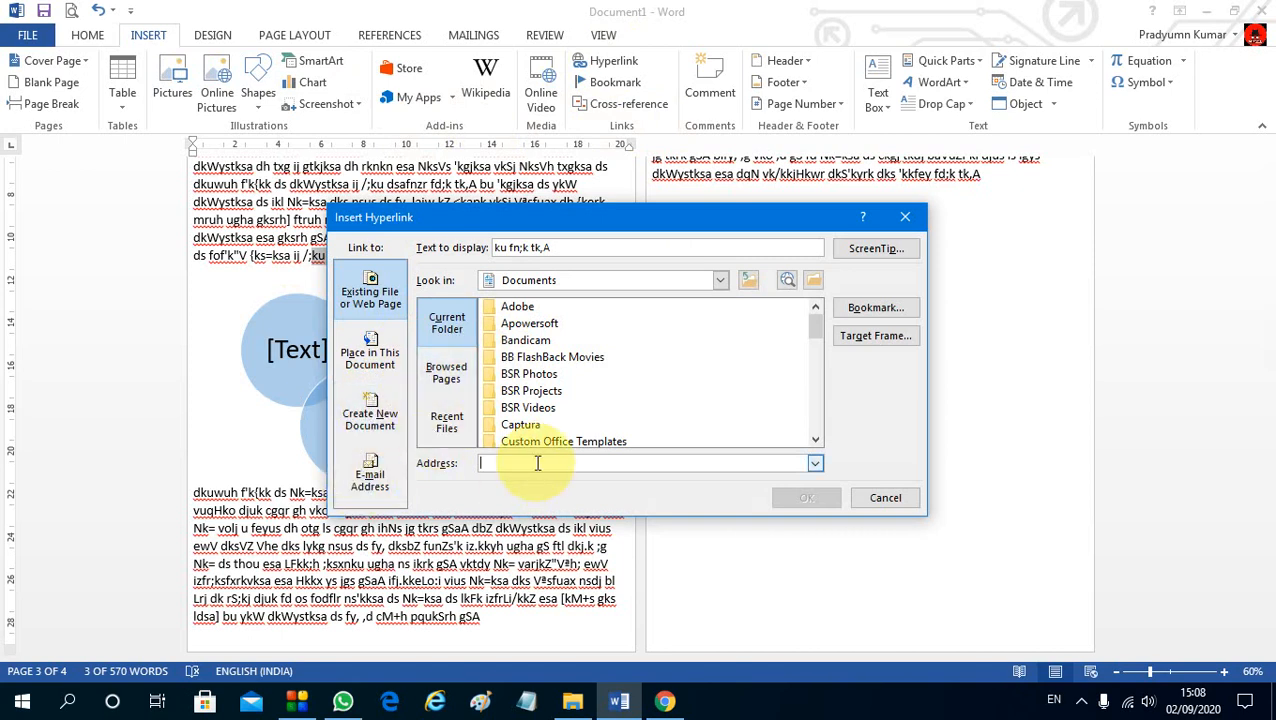
{"action": "left_click", "coordinate": [797, 497]}
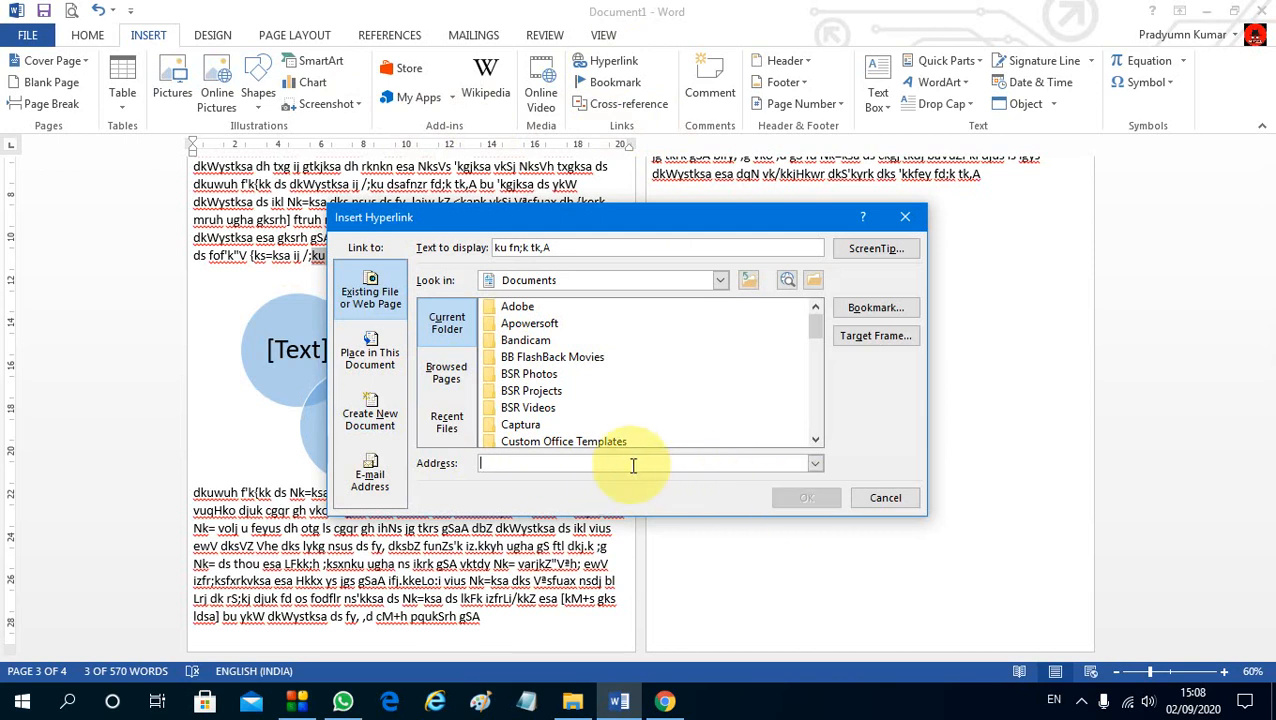
{"action": "type", "text": "in.com"}
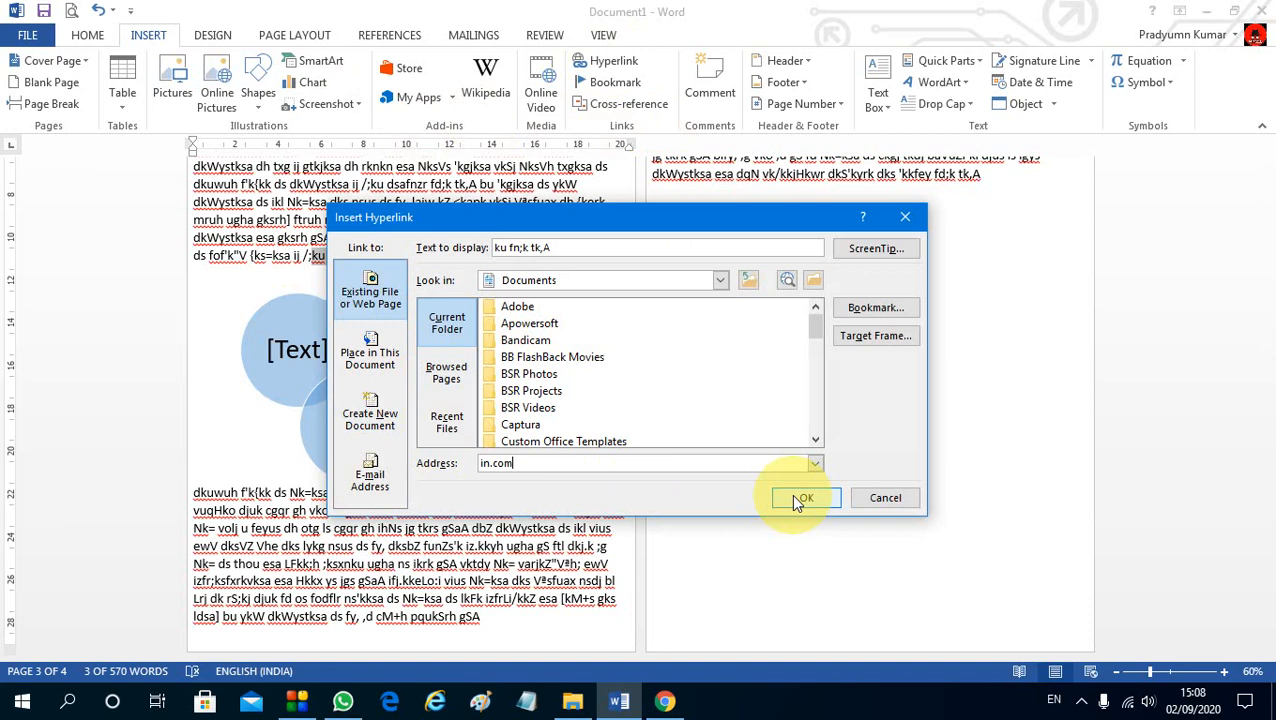
{"action": "left_click", "coordinate": [803, 498]}
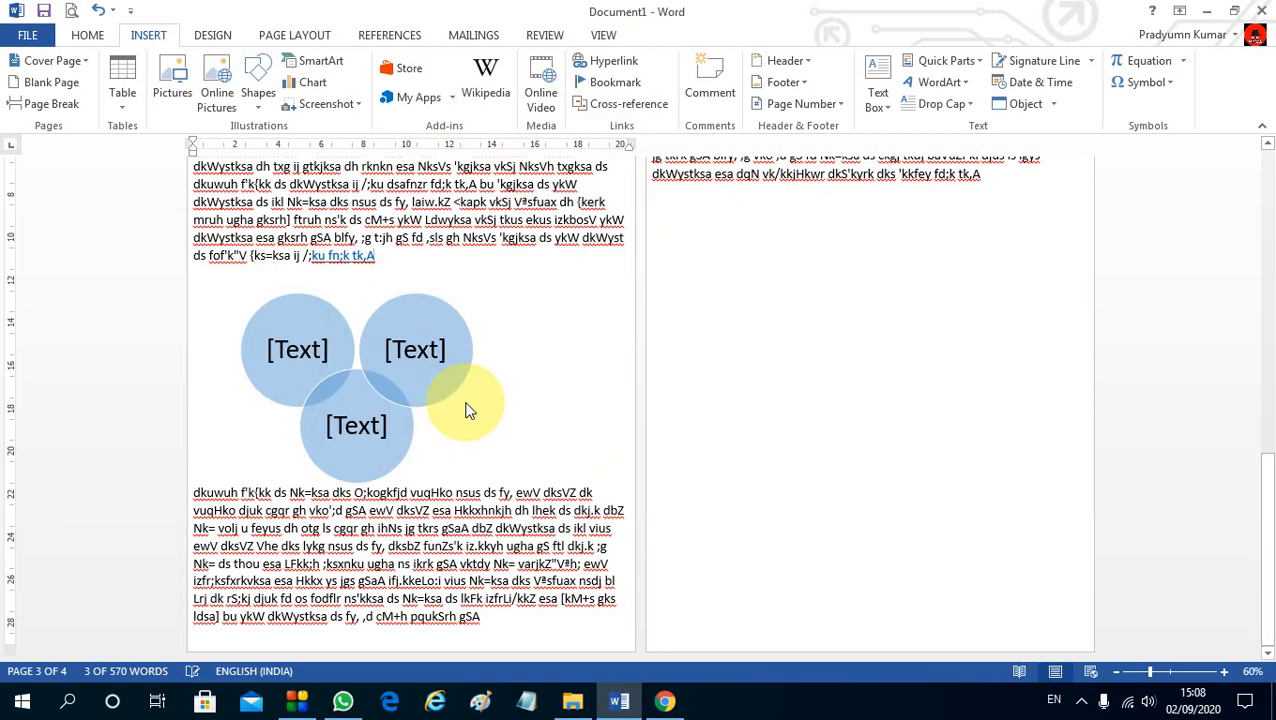
Replace the first word of the paragraph below the SmartArt graphic with "Main page".
{"action": "scroll", "coordinate": [366, 280], "scroll_direction": "up", "scroll_amount": 7}
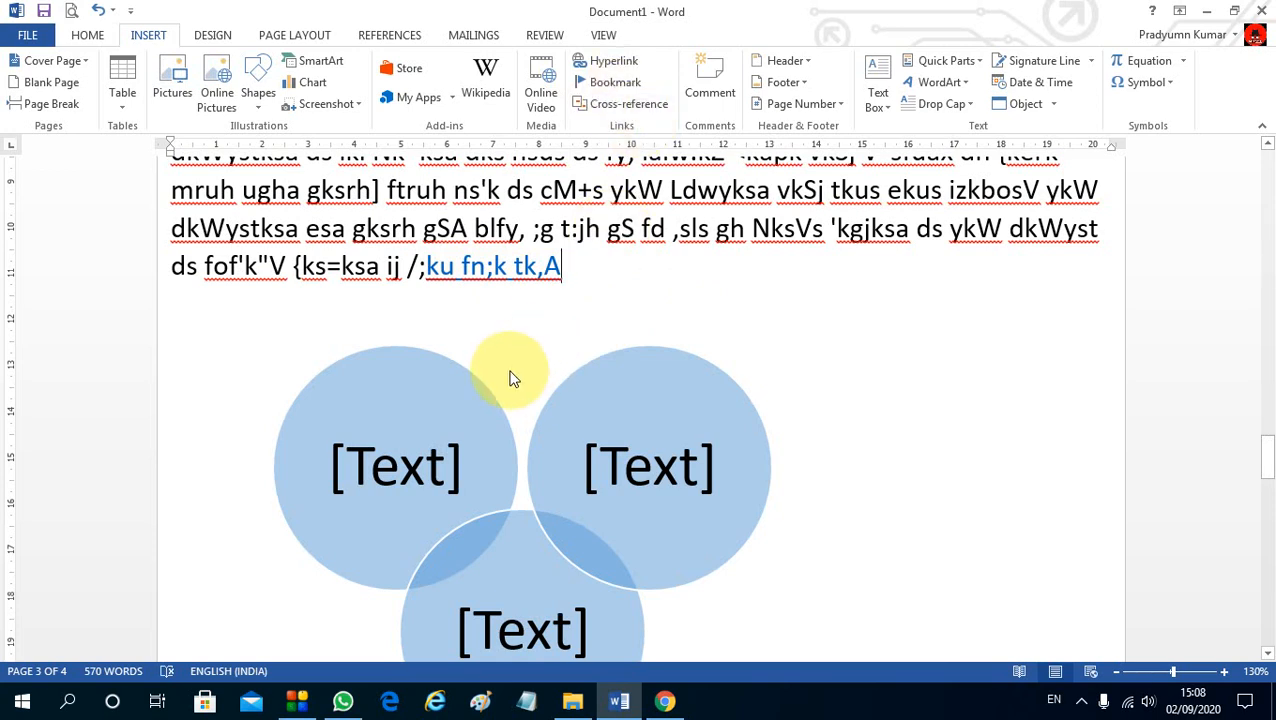
{"action": "scroll", "coordinate": [510, 378], "scroll_direction": "down", "scroll_amount": 5, "text": "ctrl"}
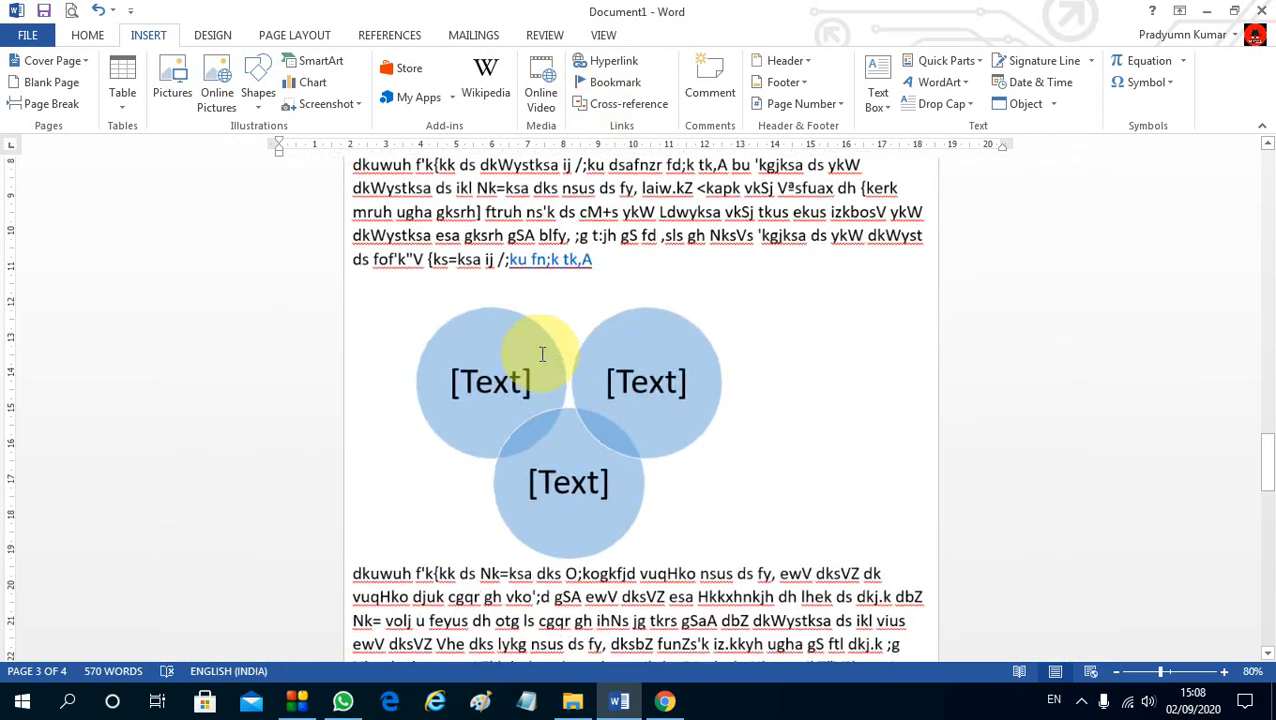
{"action": "scroll", "coordinate": [542, 355], "scroll_direction": "down", "scroll_amount": 2, "text": "ctrl"}
{"action": "scroll", "coordinate": [379, 322], "scroll_direction": "up", "scroll_amount": 4, "text": "ctrl"}
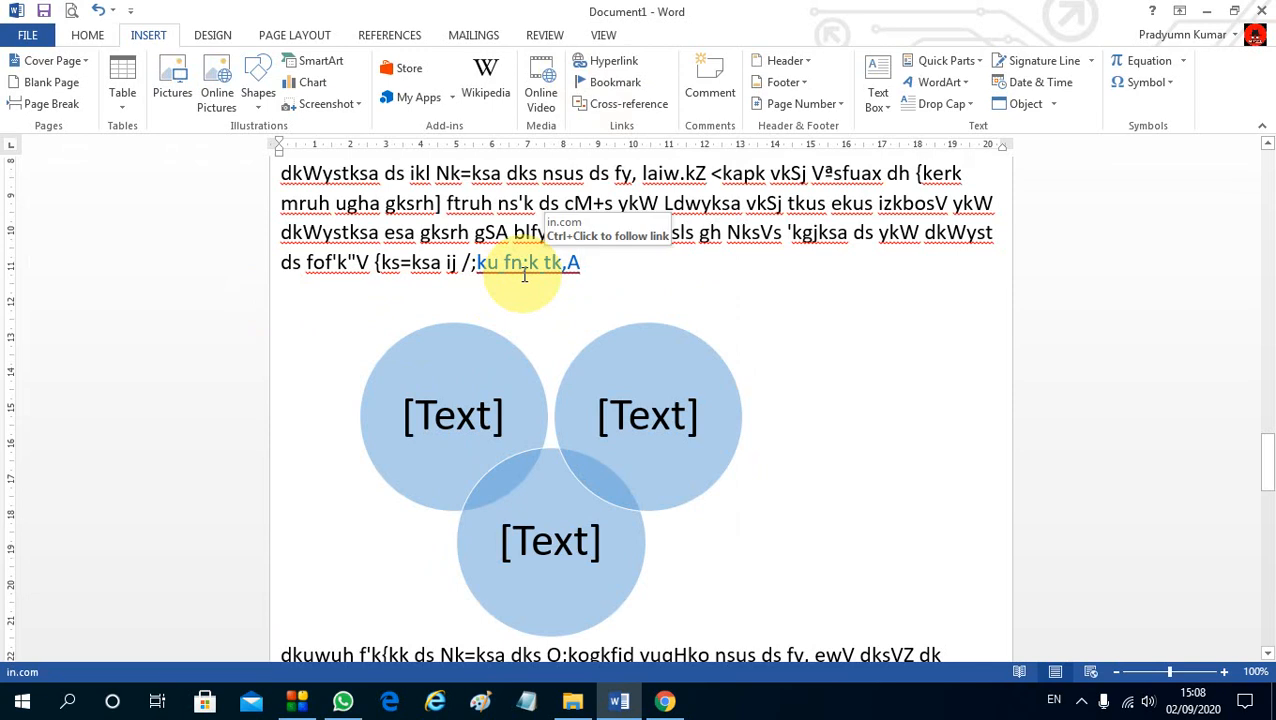
{"action": "scroll", "coordinate": [332, 577], "scroll_direction": "down", "scroll_amount": 1}
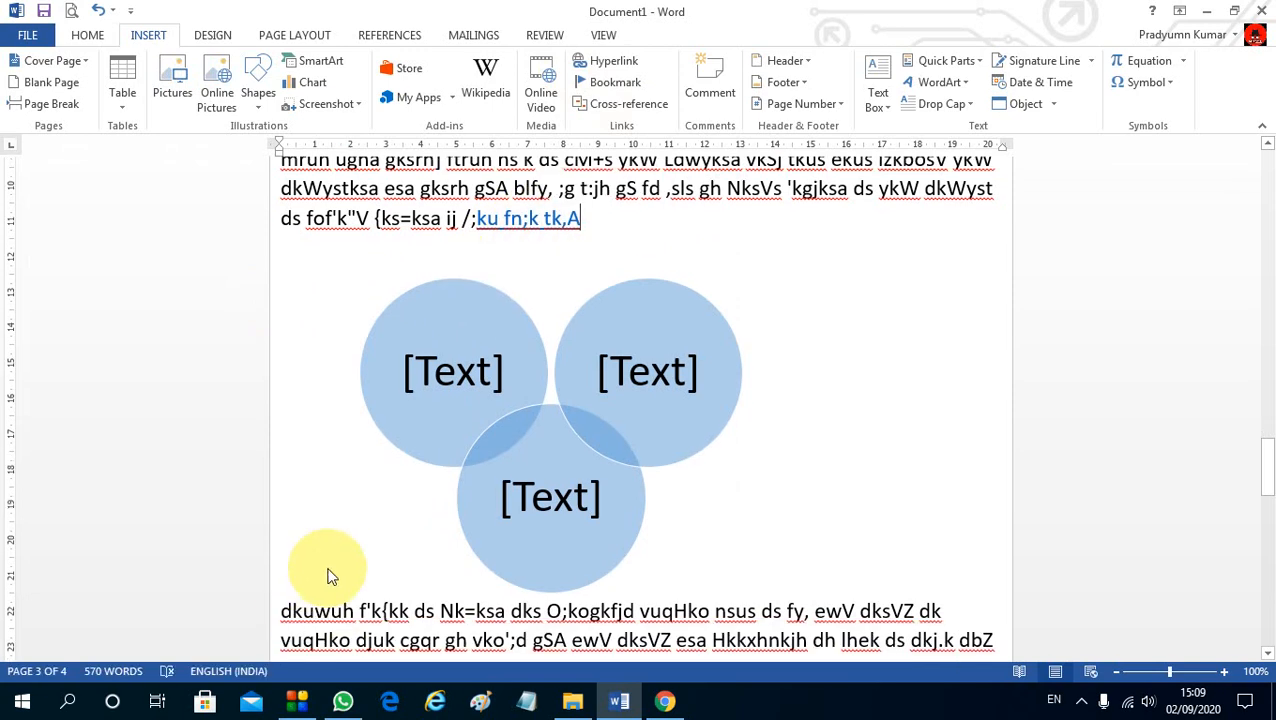
{"action": "double_click", "coordinate": [300, 610]}
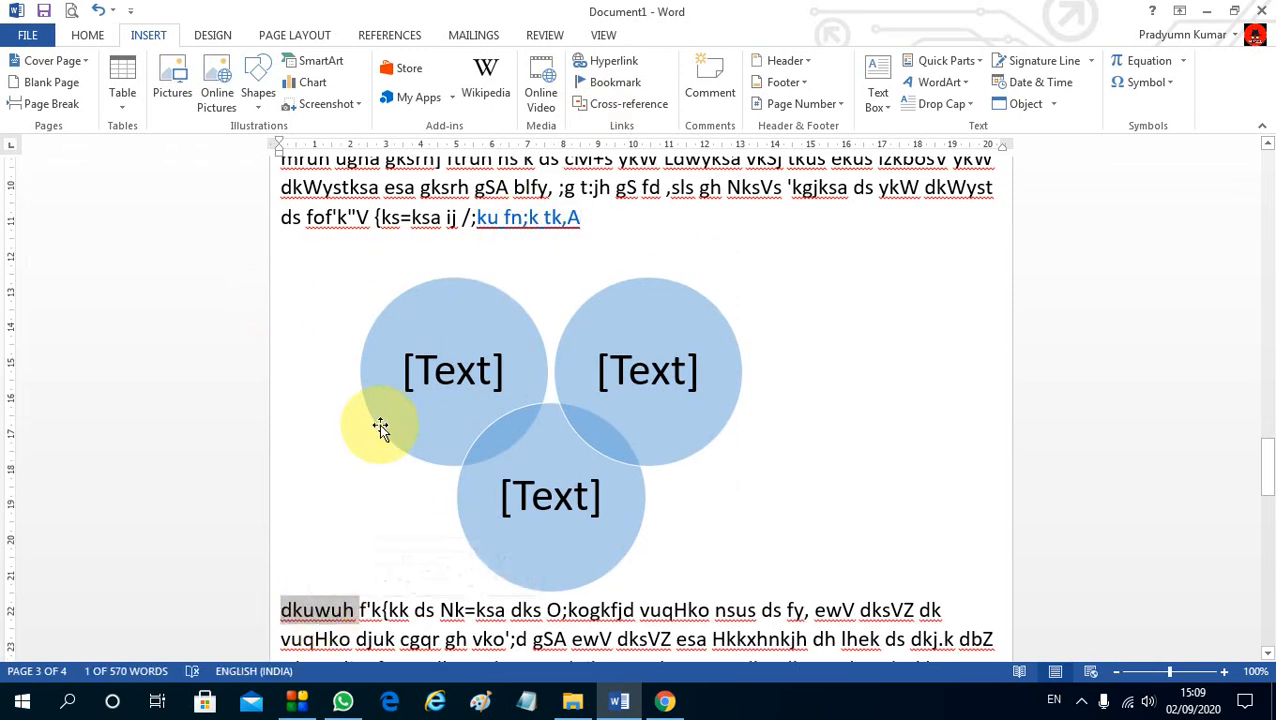
{"action": "scroll", "coordinate": [380, 427], "scroll_direction": "up", "scroll_amount": 3}
{"action": "scroll", "coordinate": [350, 533], "scroll_direction": "down", "scroll_amount": 3}
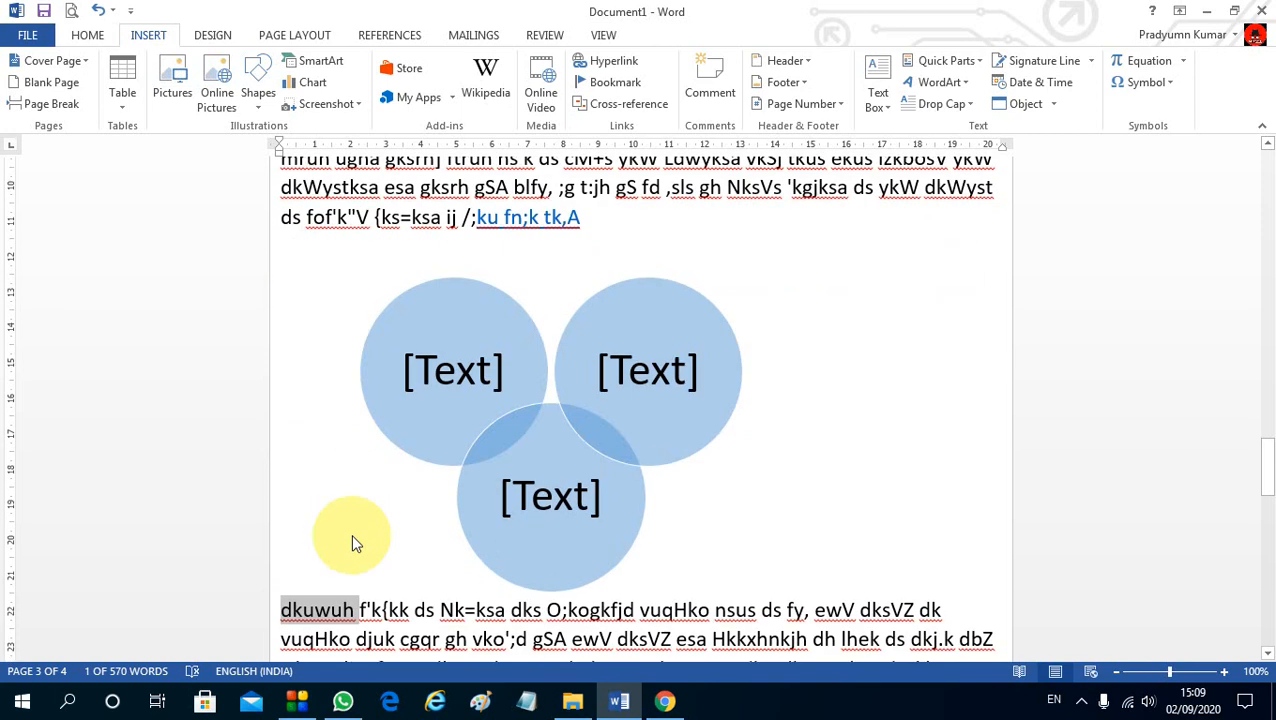
{"action": "double_click", "coordinate": [328, 619]}
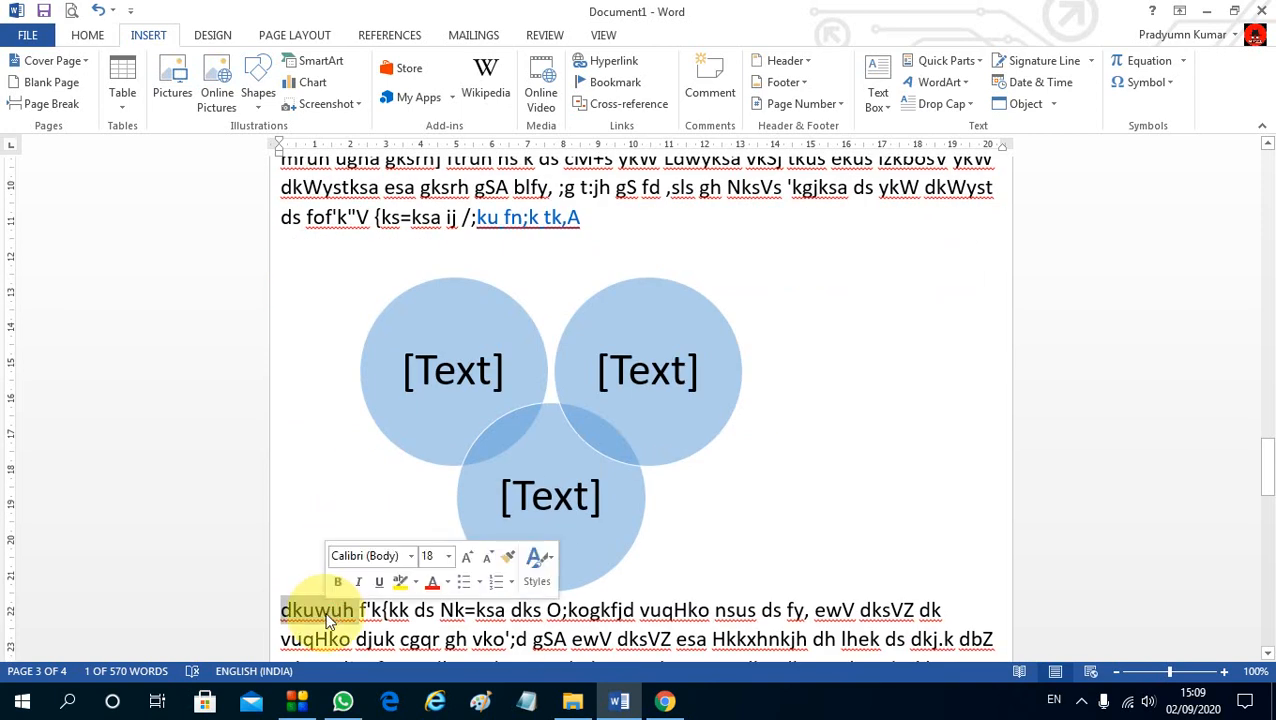
{"action": "type", "text": "man page"}
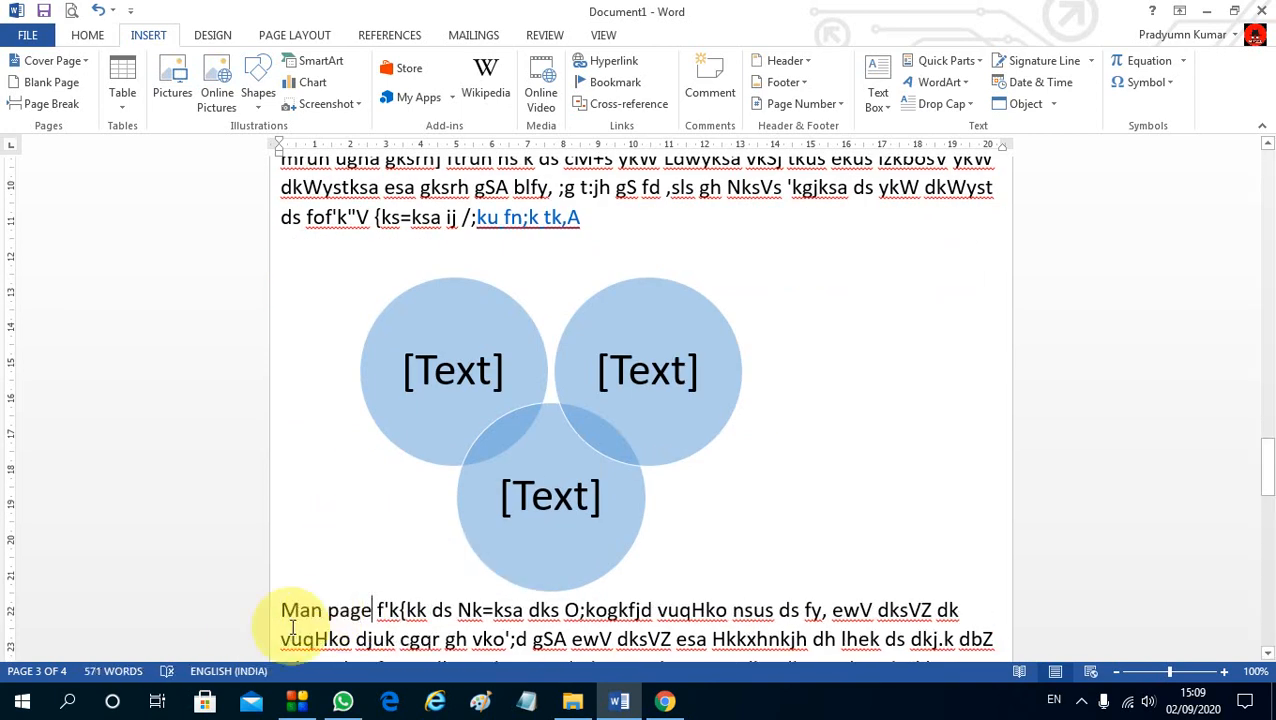
{"action": "left_click", "coordinate": [309, 612]}
{"action": "type", "text": "i"}
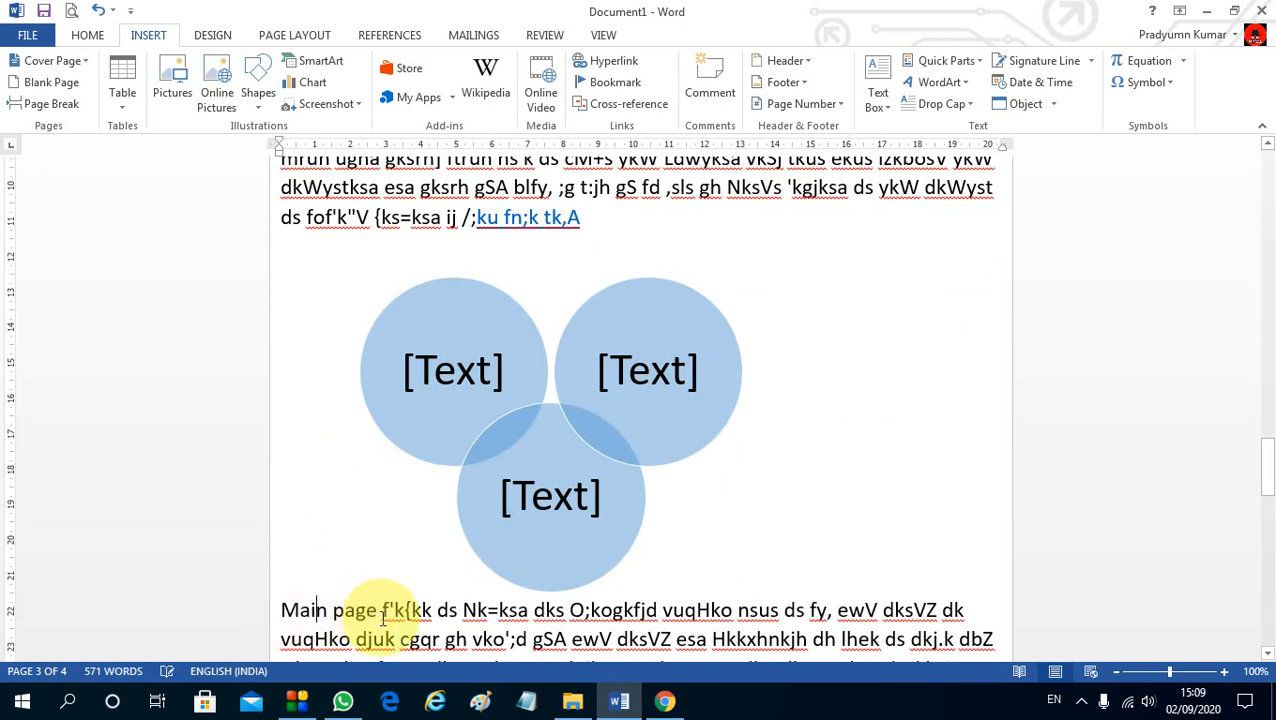
Add a bookmark named "main" on the words "Main page" and deselect the text.
{"action": "left_click_drag", "start_coordinate": [383, 615], "coordinate": [272, 614]}
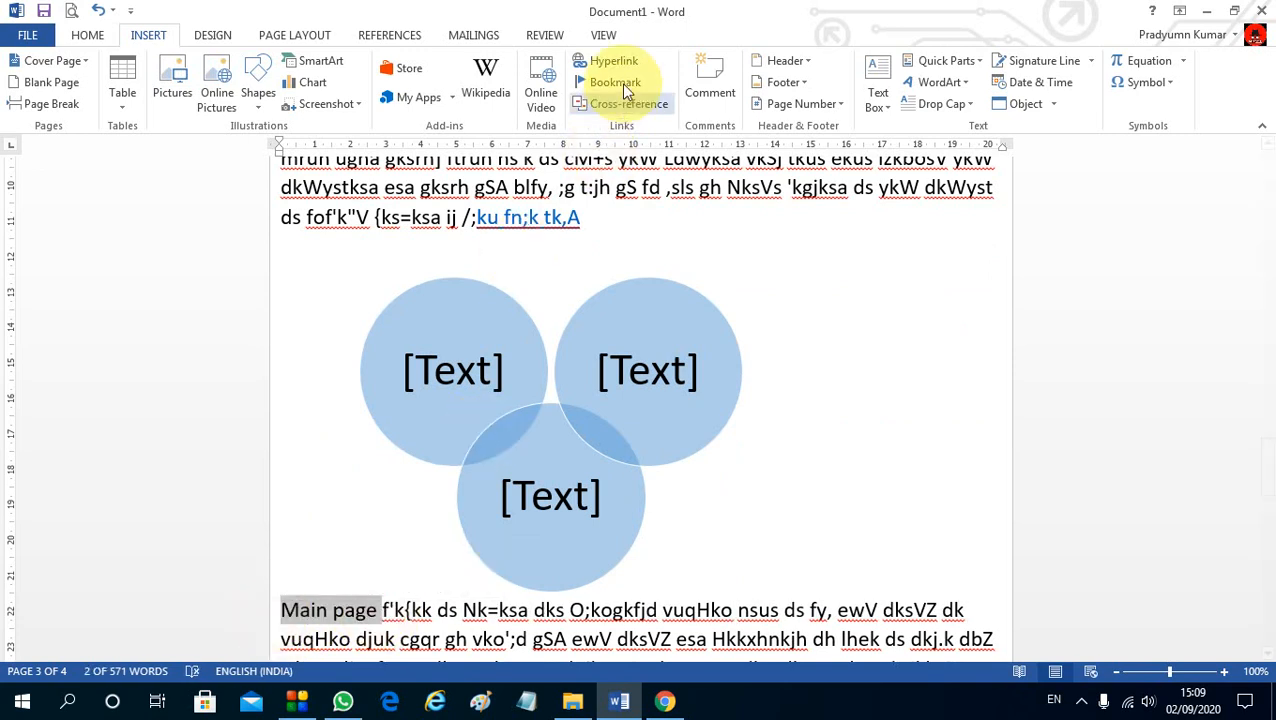
{"action": "left_click", "coordinate": [620, 84]}
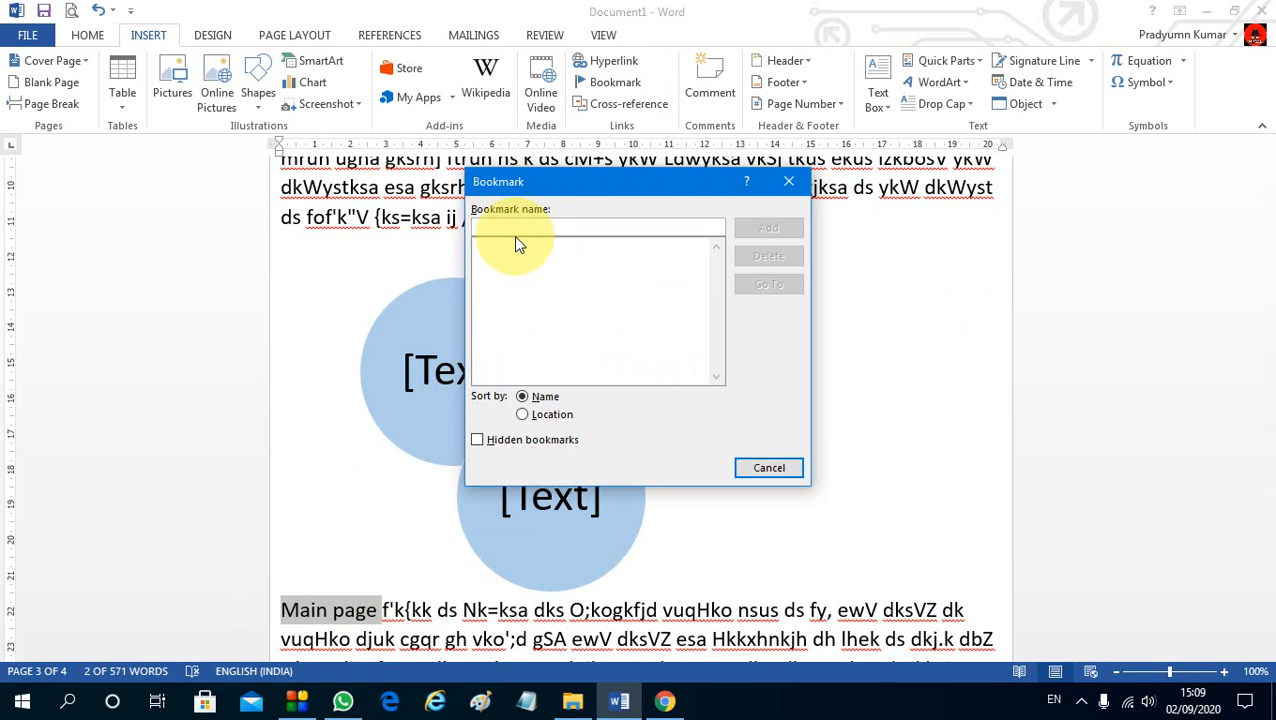
{"action": "type", "text": "main page"}
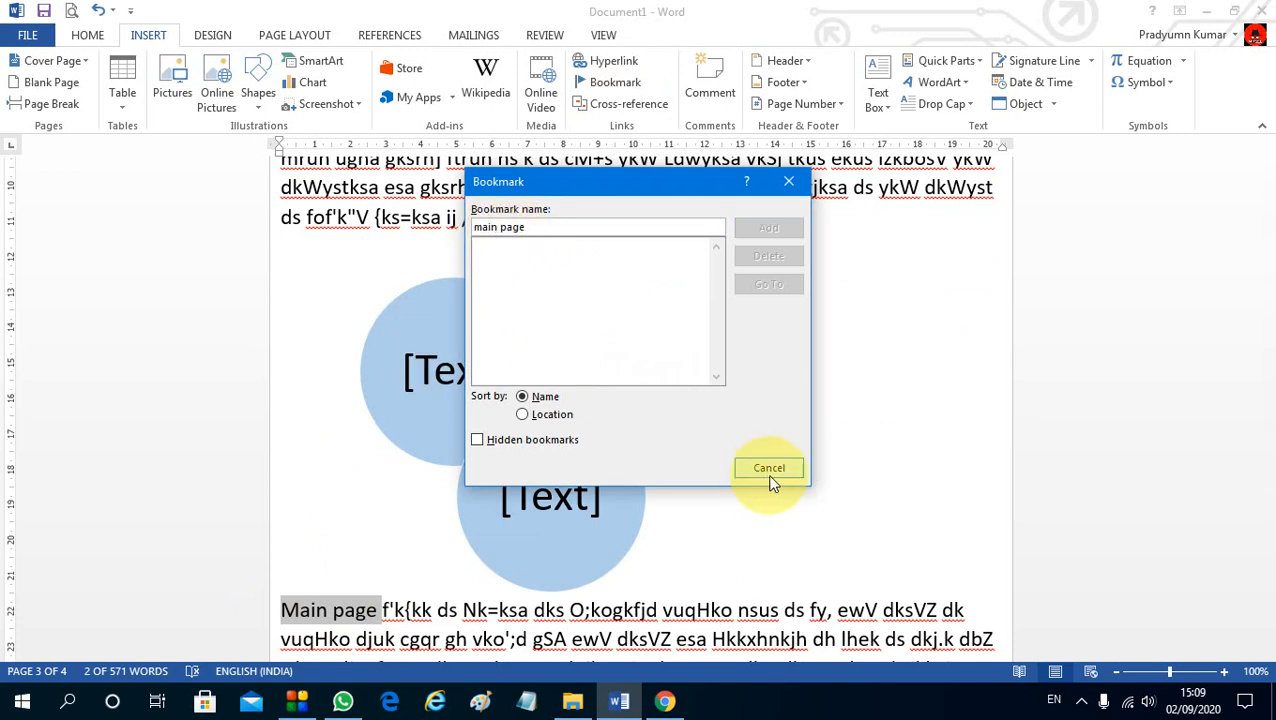
{"action": "left_click", "coordinate": [500, 227]}
{"action": "key", "text": "Delete"}
{"action": "key", "text": "Delete"}
{"action": "key", "text": "Delete"}
{"action": "key", "text": "Delete"}
{"action": "key", "text": "BackSpace"}
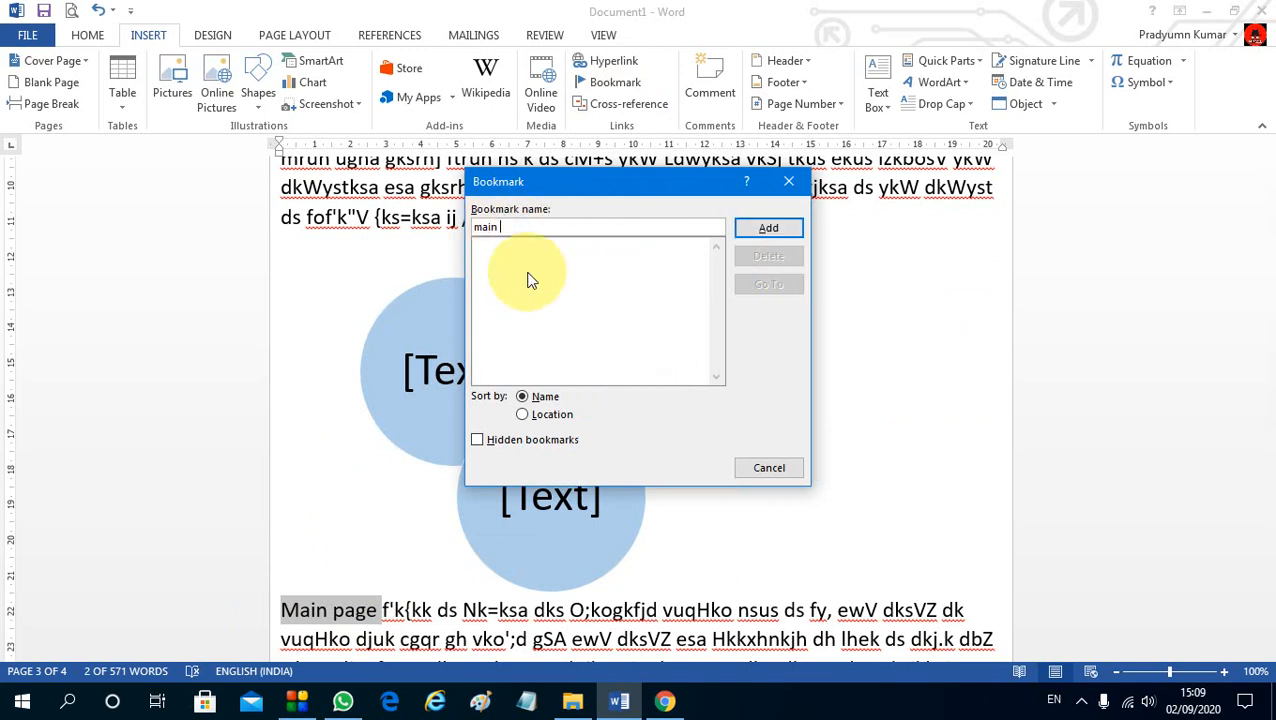
{"action": "left_click", "coordinate": [778, 230]}
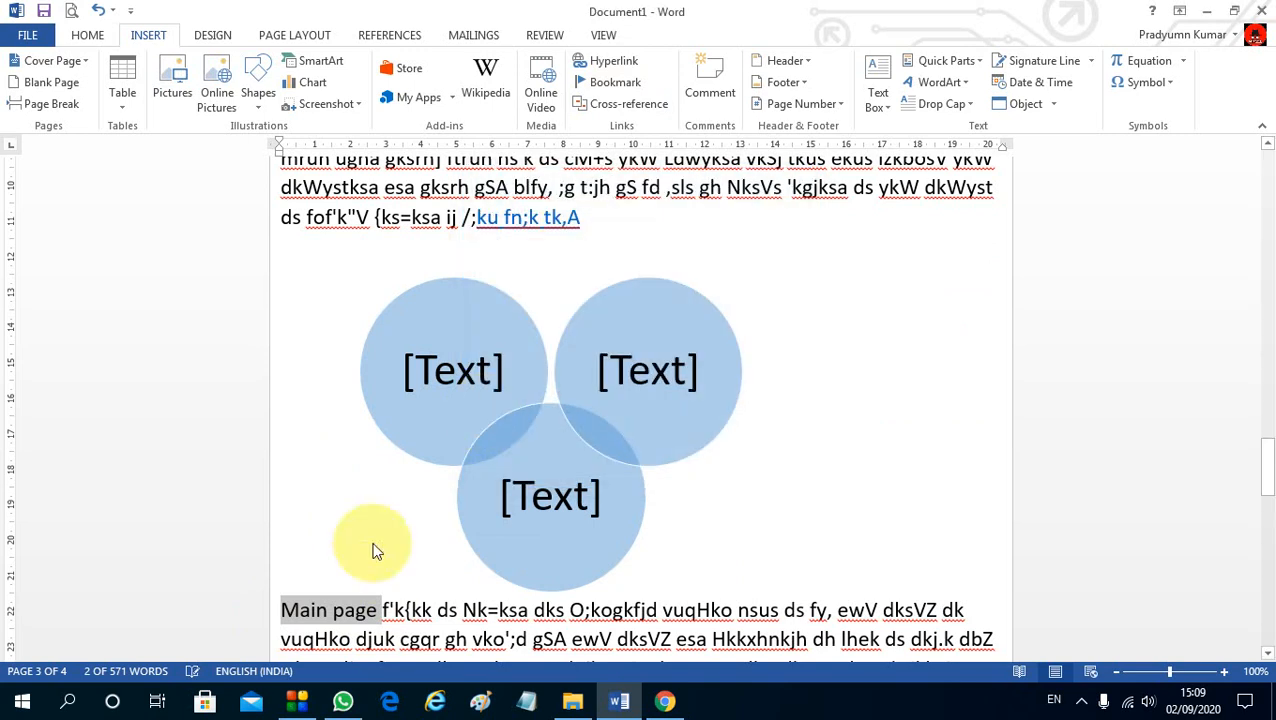
{"action": "left_click", "coordinate": [334, 609]}
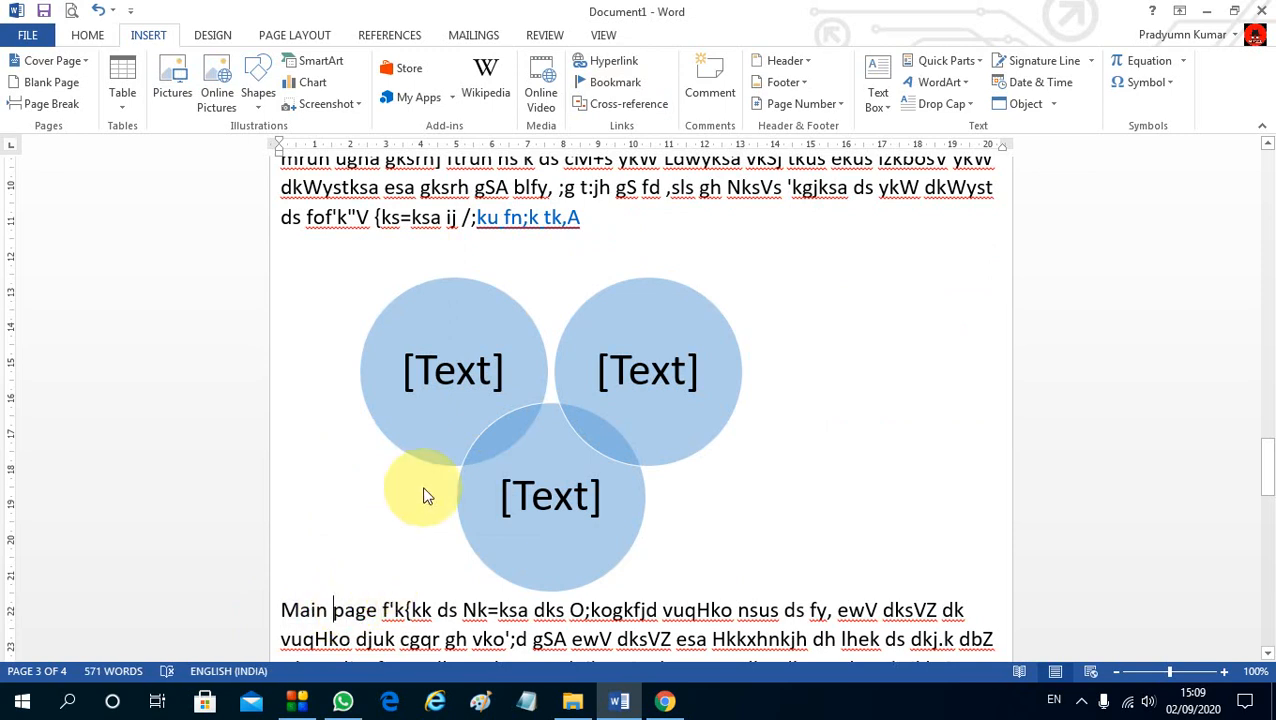
Link the word "tk," at the end of the document's last paragraph to the bookmark "main" in this document.
{"action": "scroll", "coordinate": [424, 495], "scroll_direction": "down", "scroll_amount": 15}
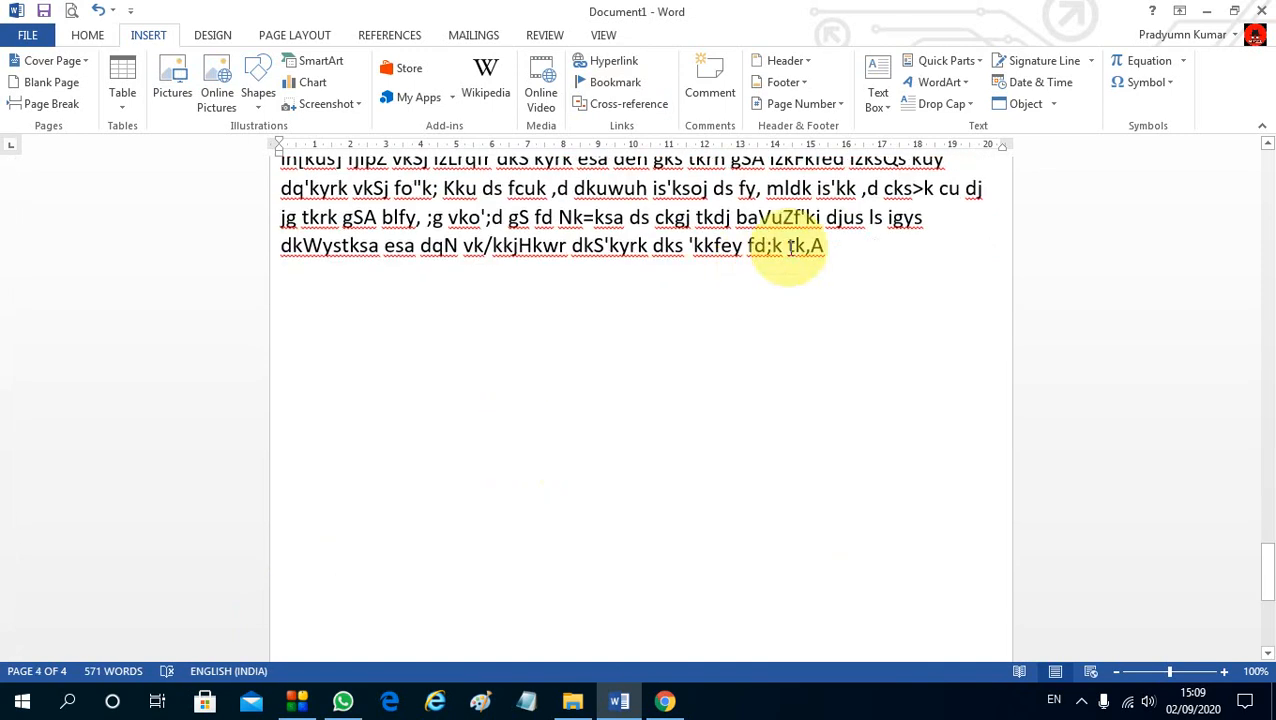
{"action": "left_click", "coordinate": [811, 248]}
{"action": "double_click", "coordinate": [800, 249]}
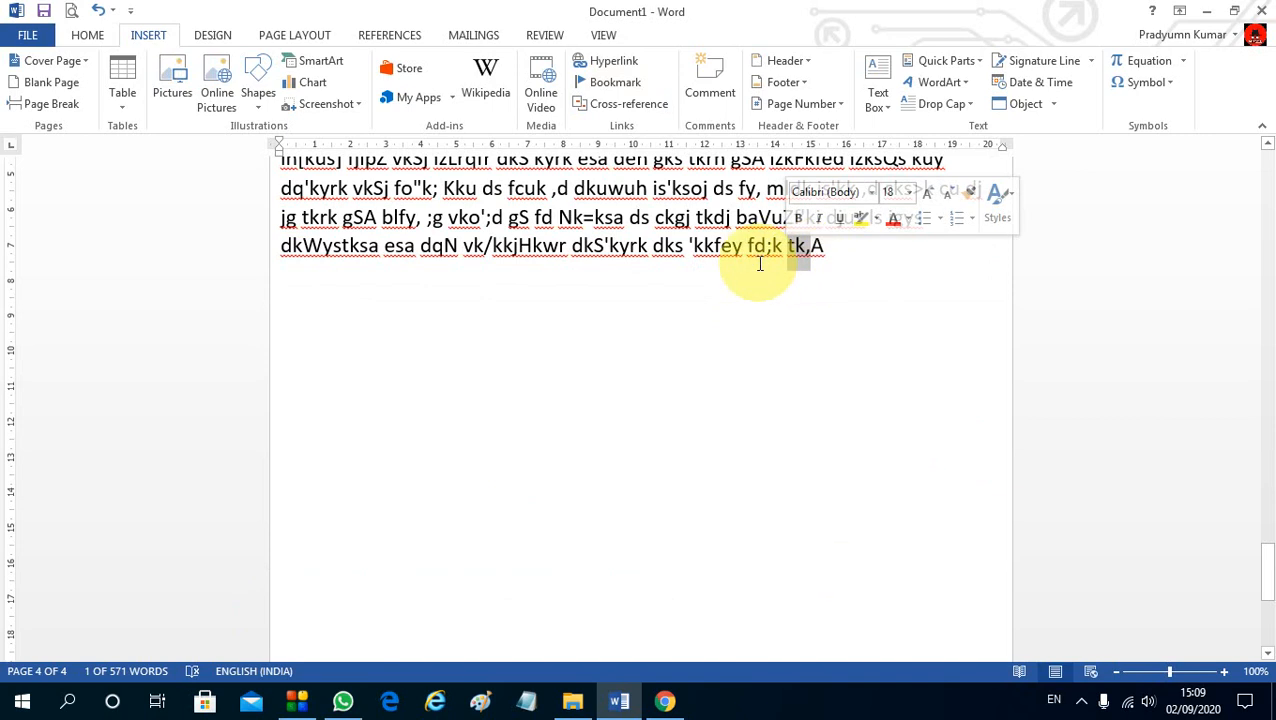
{"action": "left_click", "coordinate": [614, 62]}
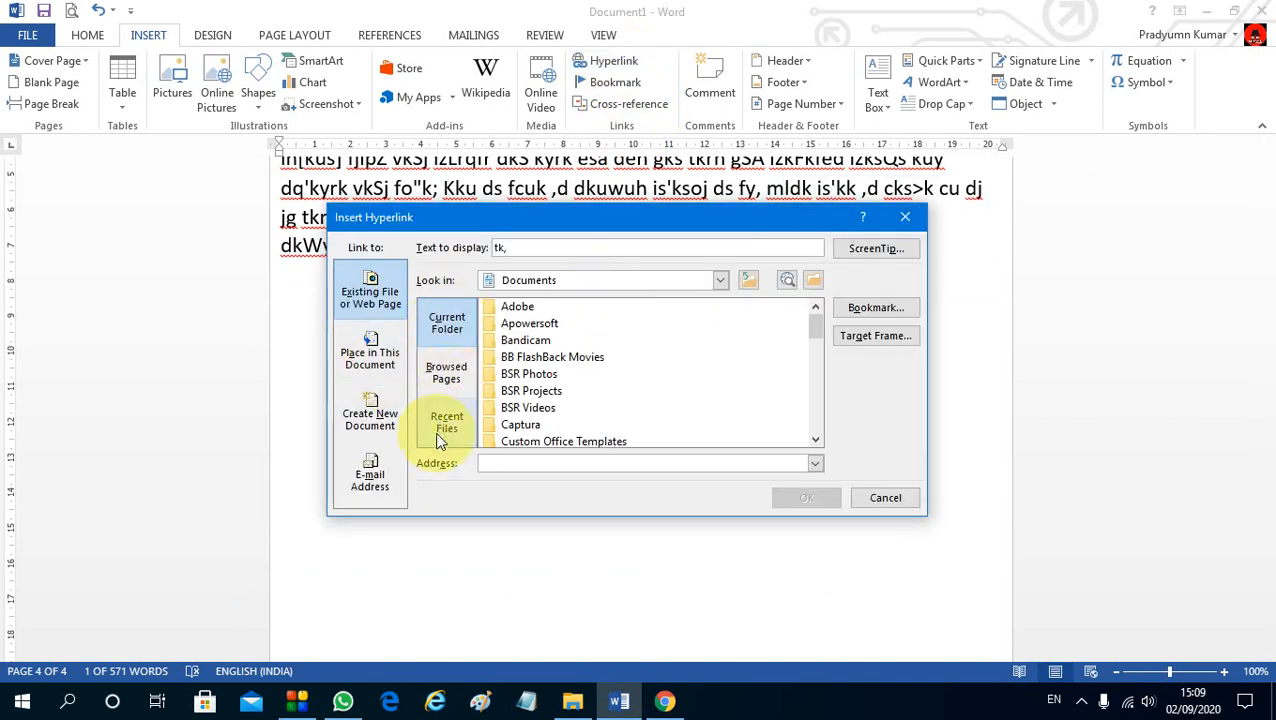
{"action": "left_click", "coordinate": [369, 354]}
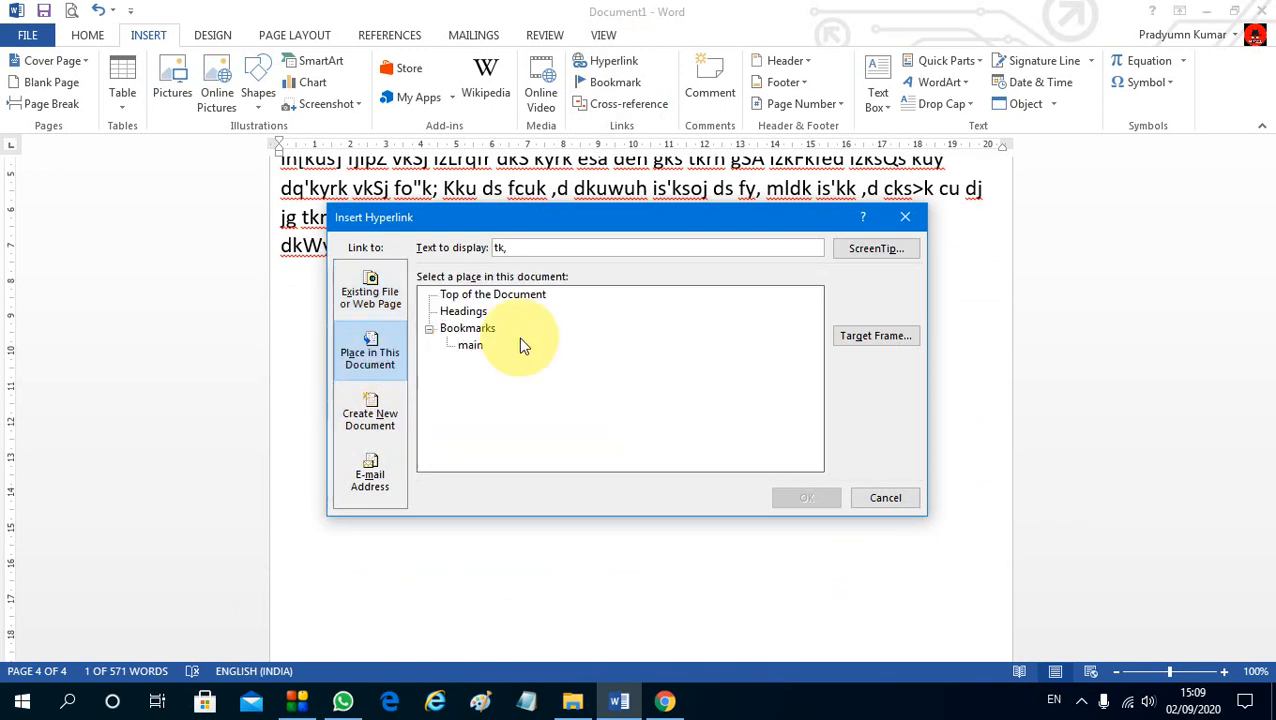
{"action": "left_click", "coordinate": [470, 345]}
{"action": "left_click", "coordinate": [806, 497]}
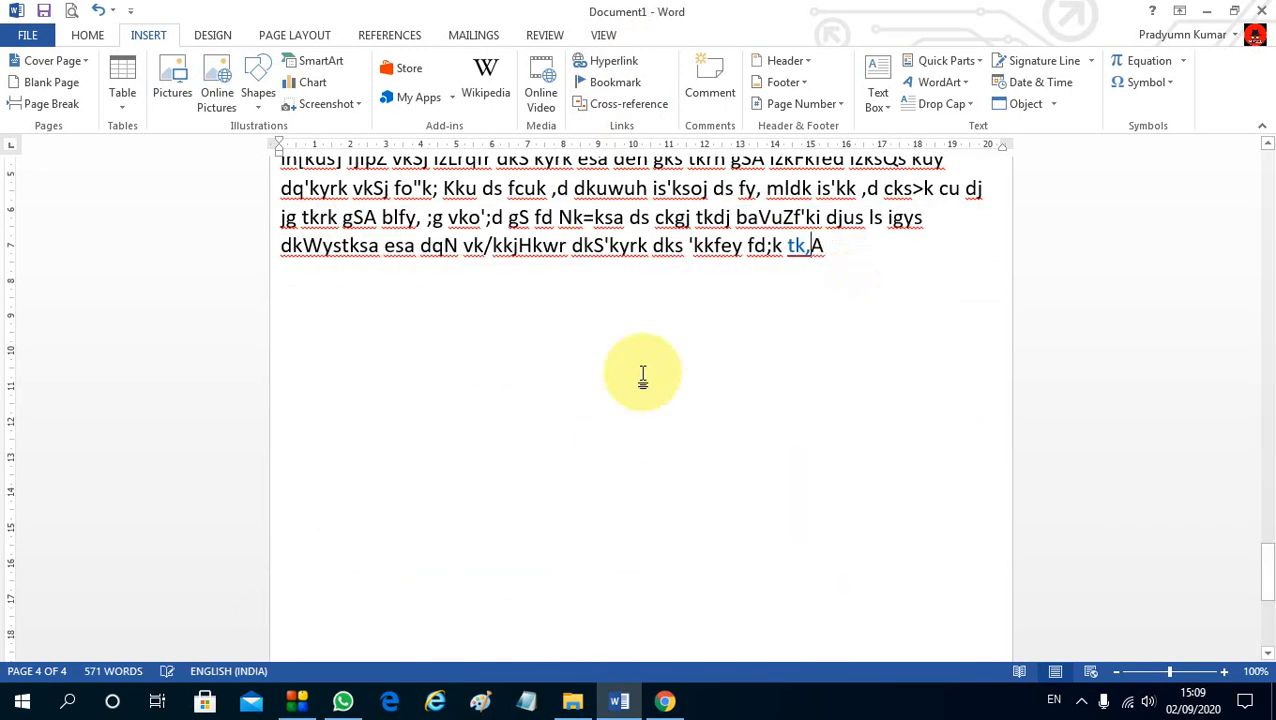
Follow the "tk," link to its bookmark and place the cursor in the paragraph's first line.
{"action": "scroll", "coordinate": [835, 296], "scroll_direction": "up", "scroll_amount": 1}
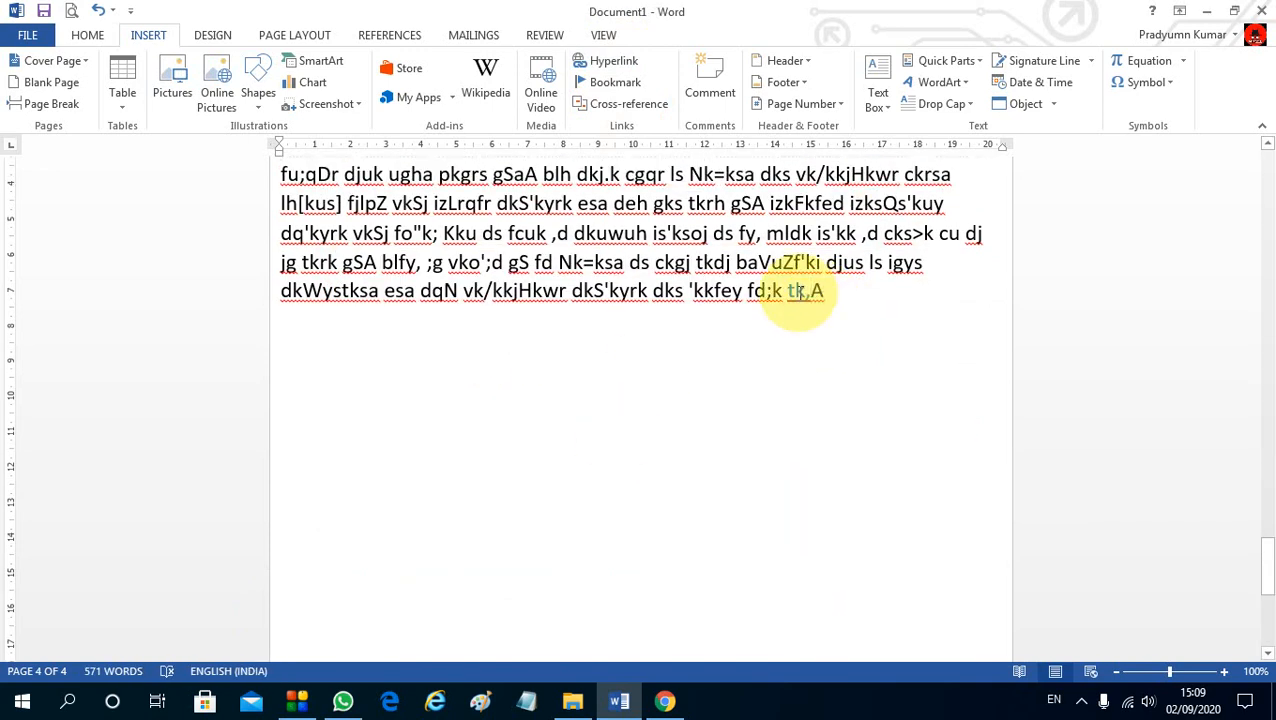
{"action": "left_click", "coordinate": [800, 292], "text": "ctrl"}
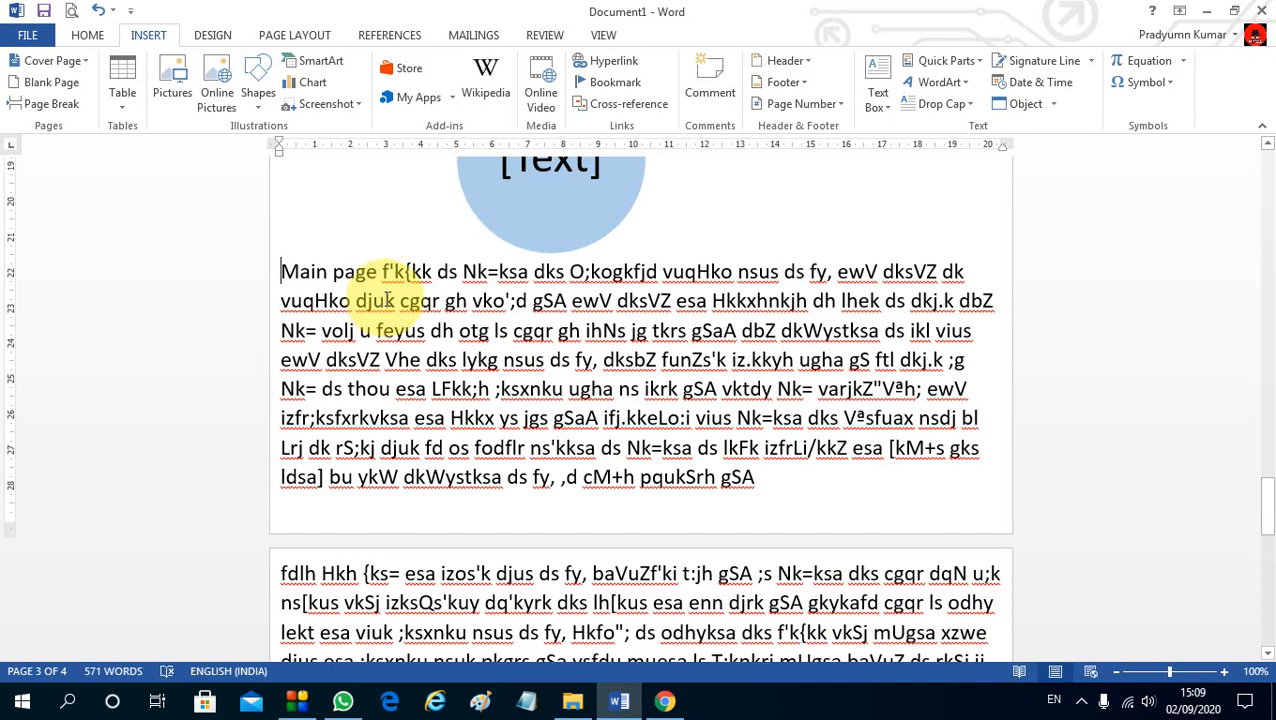
{"action": "left_click", "coordinate": [414, 277]}
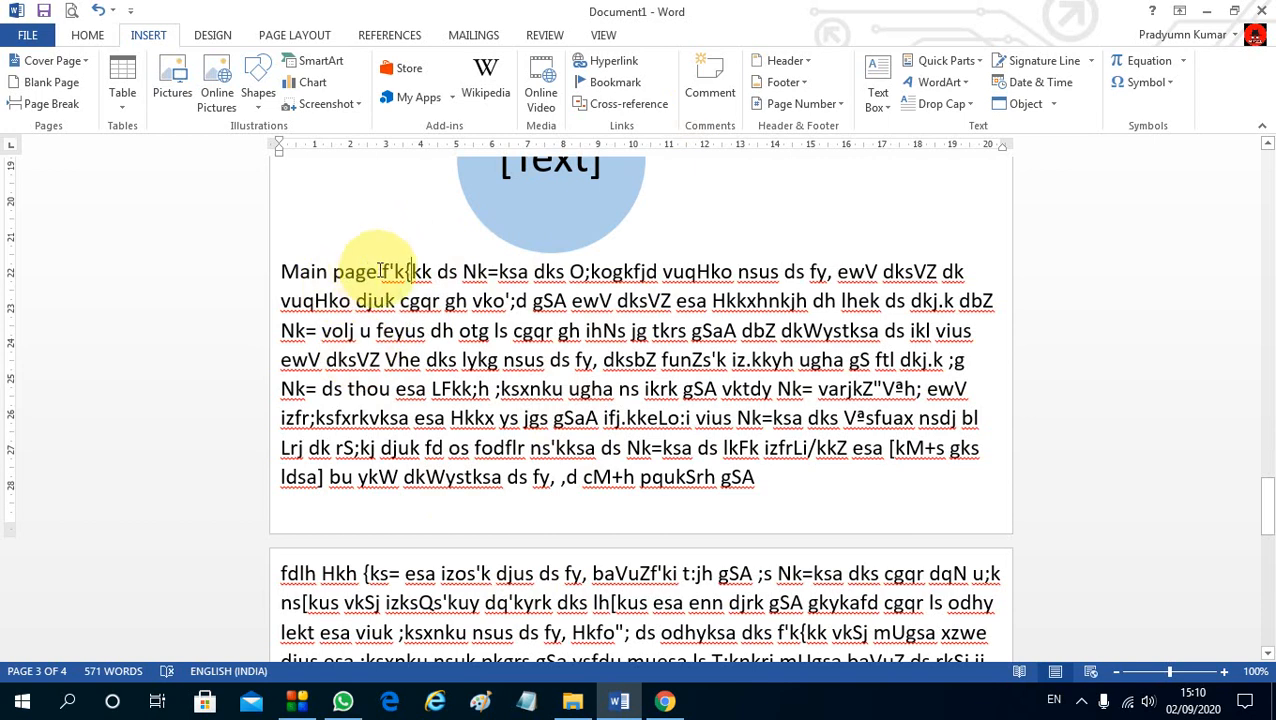
Add a comment reading "sfsdafsdfsdfsdfsdfsafsdfsdf" to the words "Main page" and return to the document text.
{"action": "left_click_drag", "start_coordinate": [378, 271], "coordinate": [295, 271]}
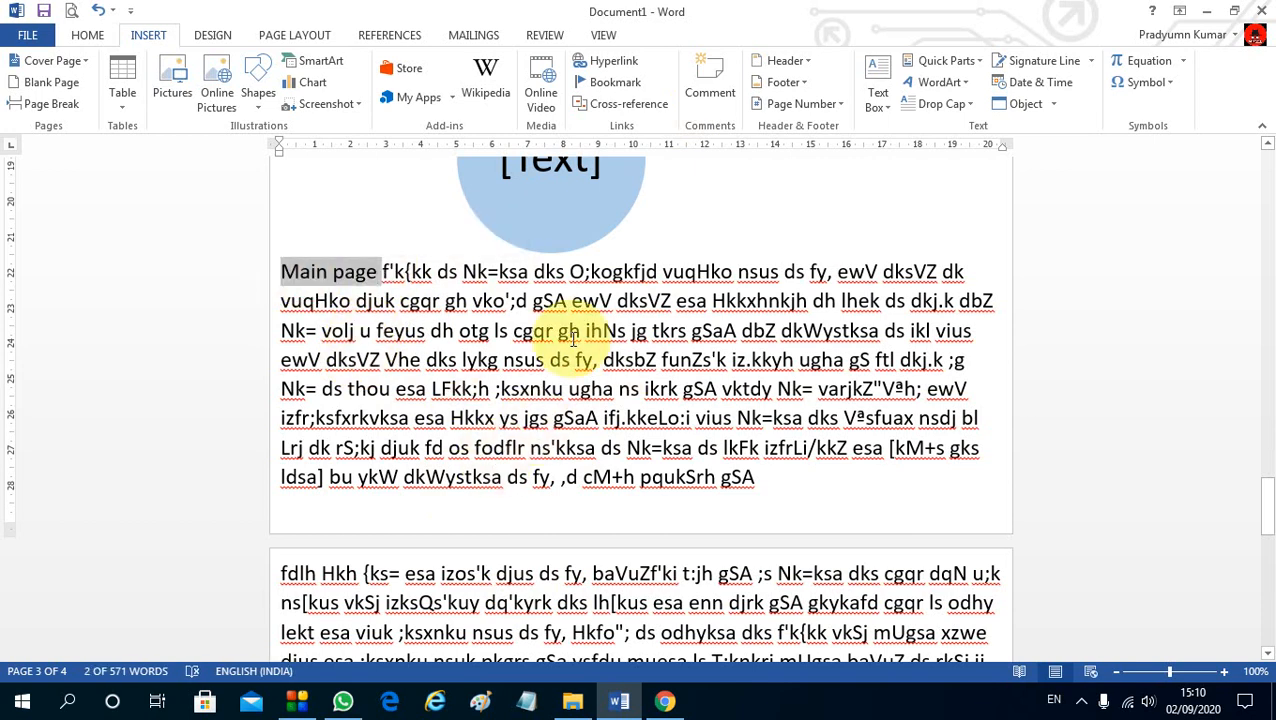
{"action": "left_click", "coordinate": [712, 90]}
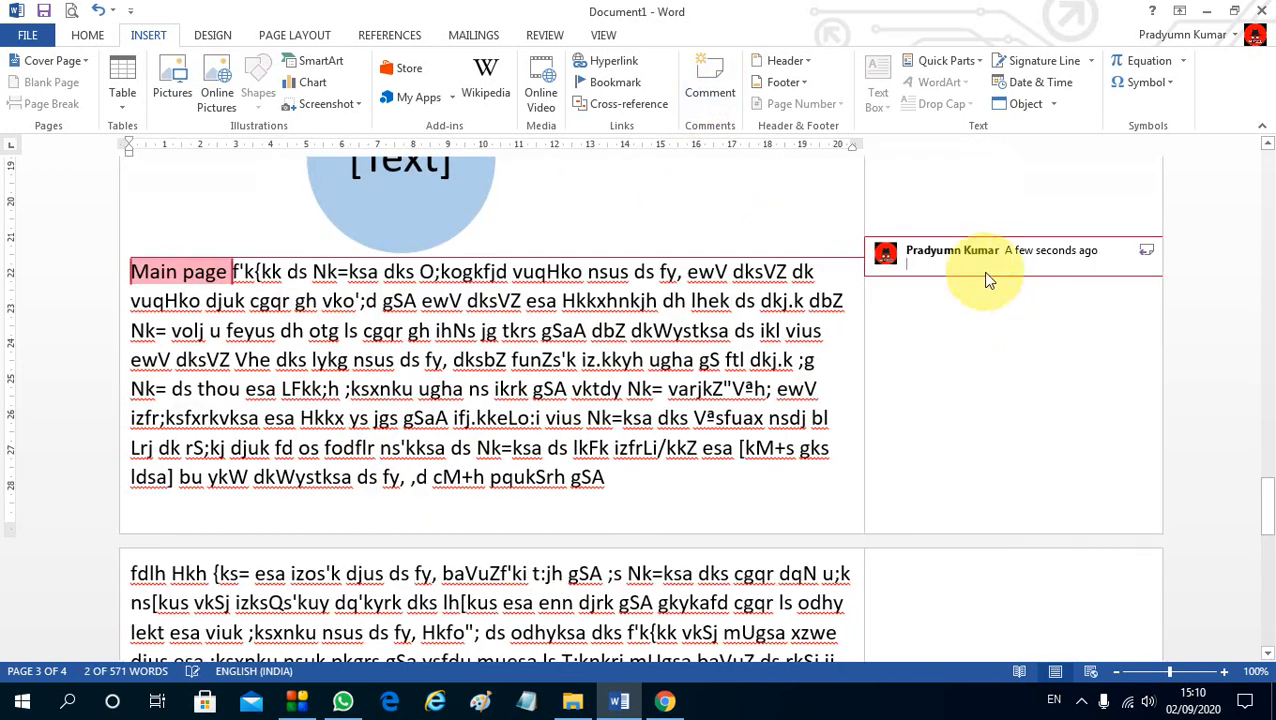
{"action": "type", "text": "sfsdafsdfsdfsd"}
{"action": "type", "text": "fsdfsafsdfsdf"}
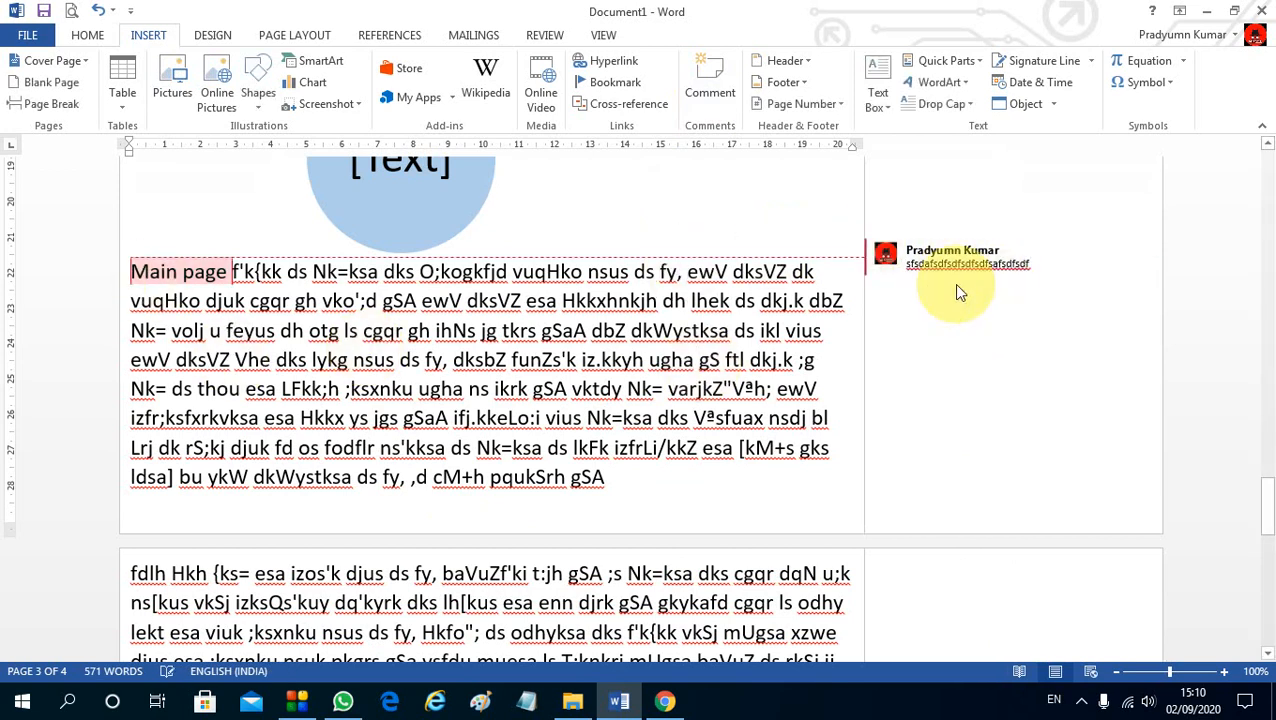
{"action": "left_click", "coordinate": [208, 279]}
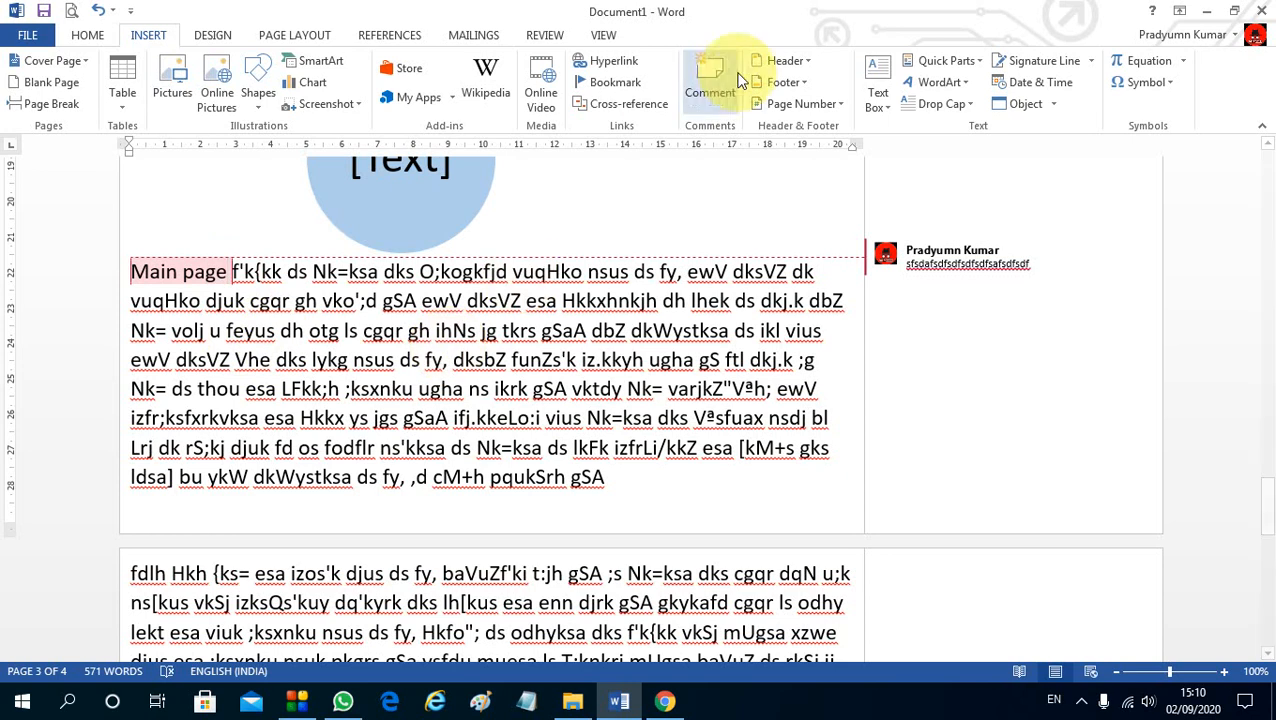
Insert a Blank (Three Columns) header reading "fsdfsdfd", "fsdfsdf" and "fsdfsd" from left to right, and close header editing.
{"action": "left_click", "coordinate": [797, 63]}
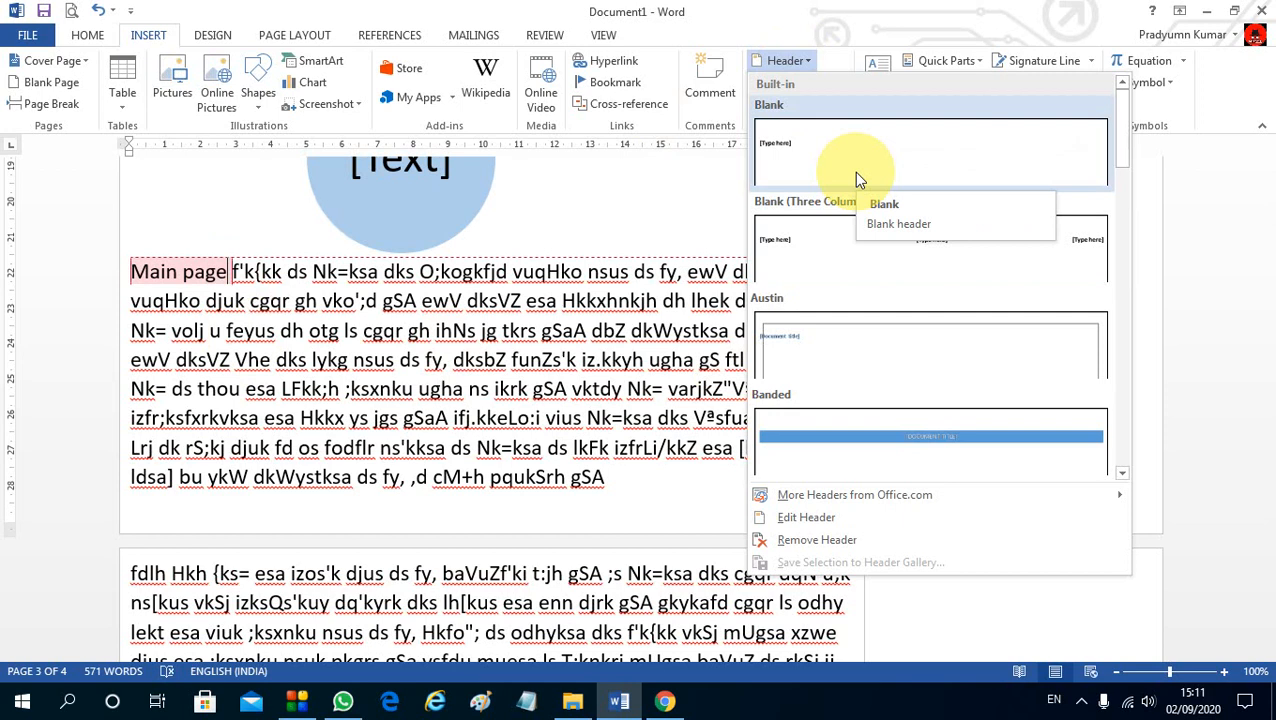
{"action": "left_click", "coordinate": [815, 252]}
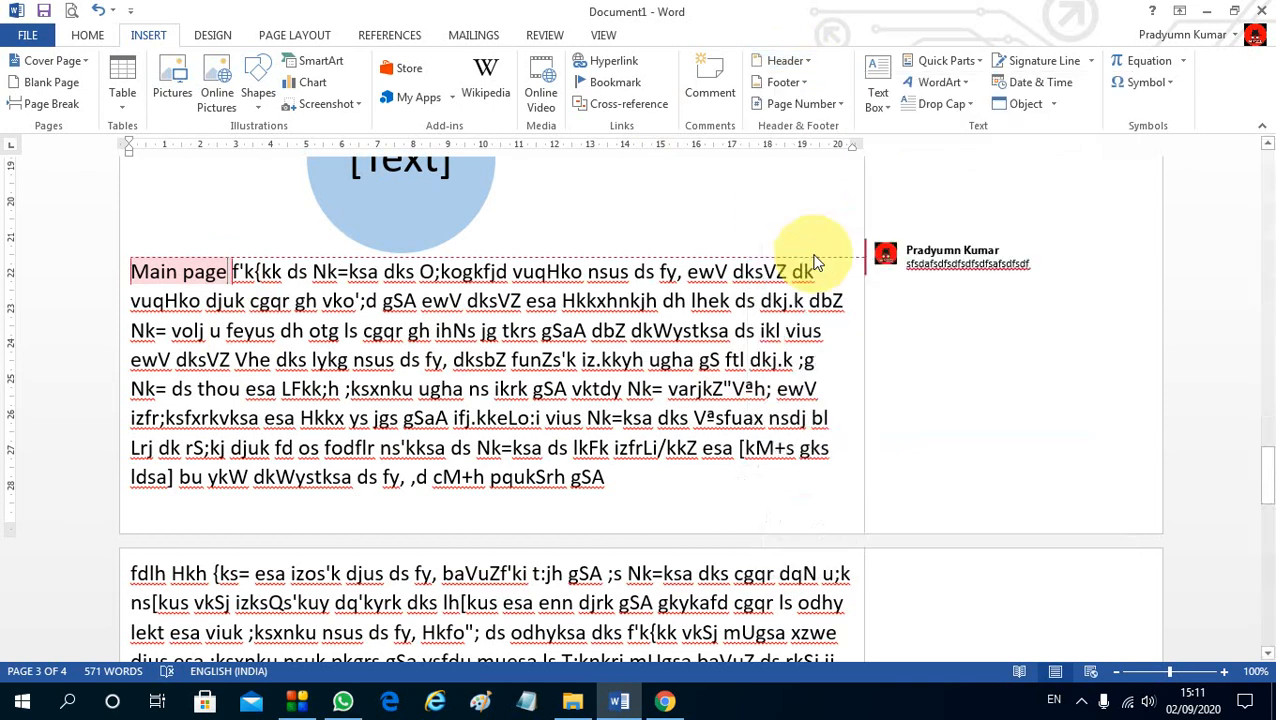
{"action": "left_click", "coordinate": [148, 225]}
{"action": "type", "text": "fsdfsdfd"}
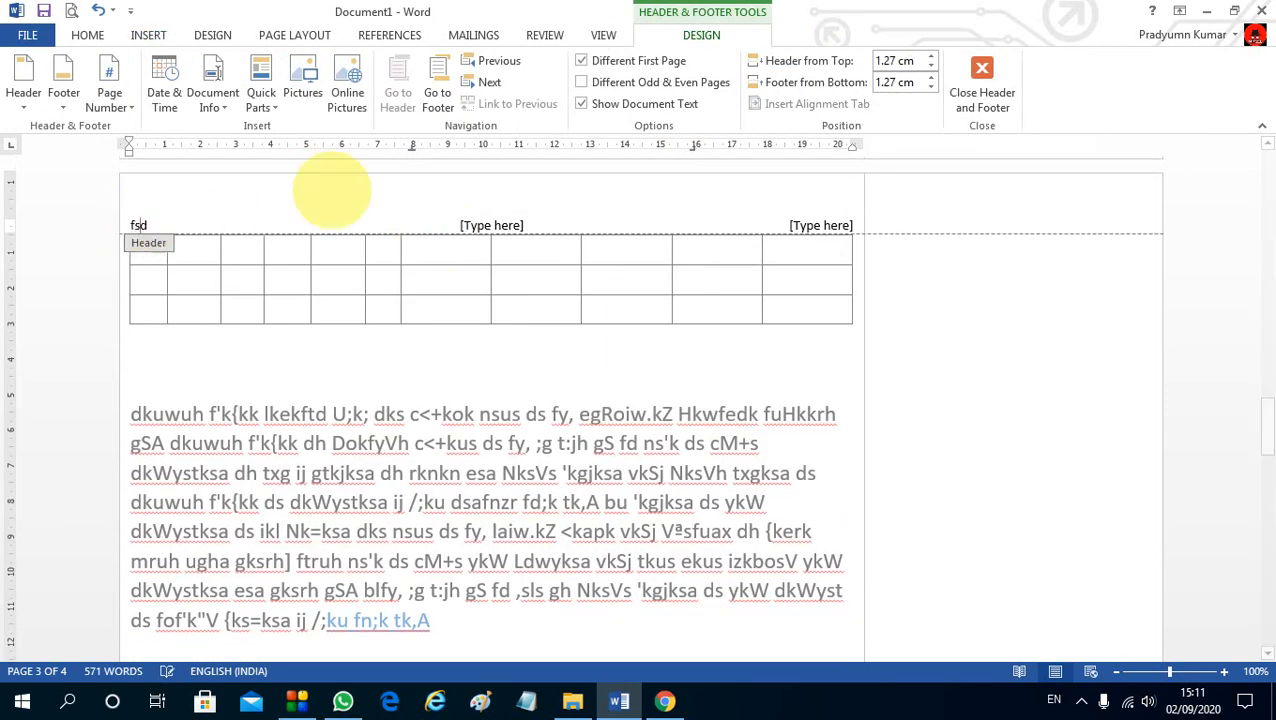
{"action": "left_click", "coordinate": [472, 222]}
{"action": "type", "text": "fsdfsdf"}
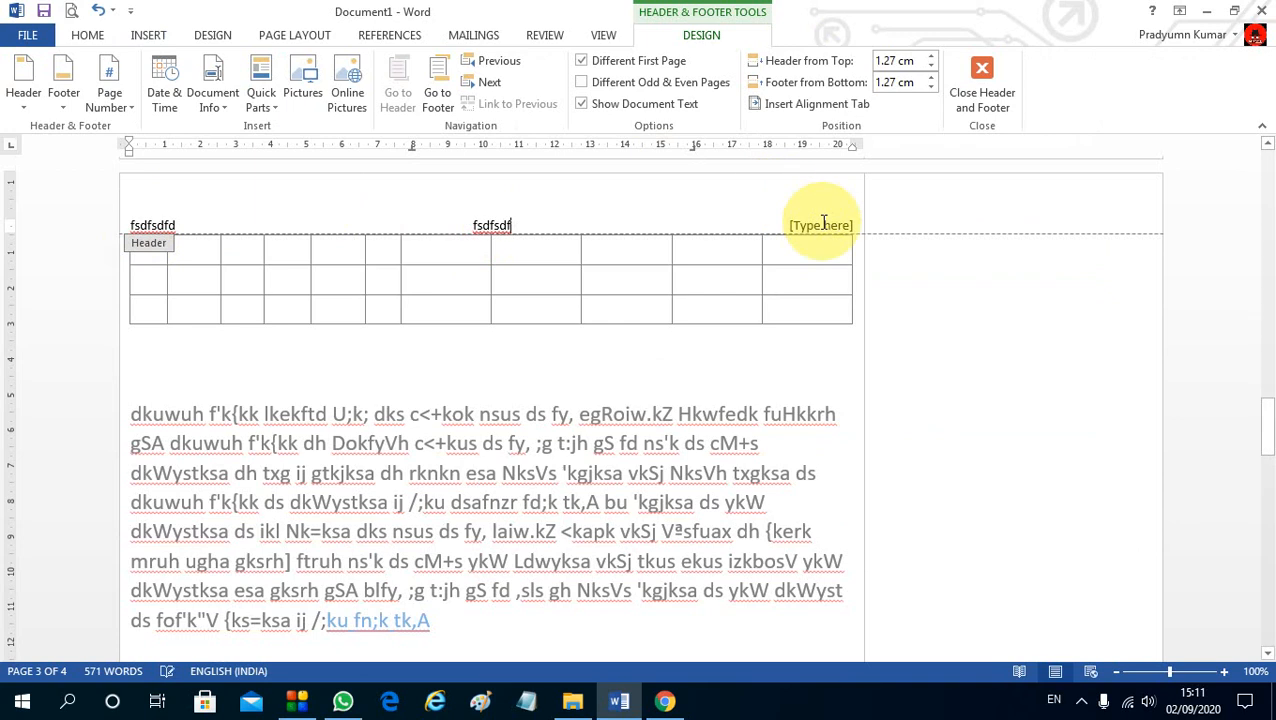
{"action": "left_click", "coordinate": [820, 225]}
{"action": "type", "text": "fsdfsd"}
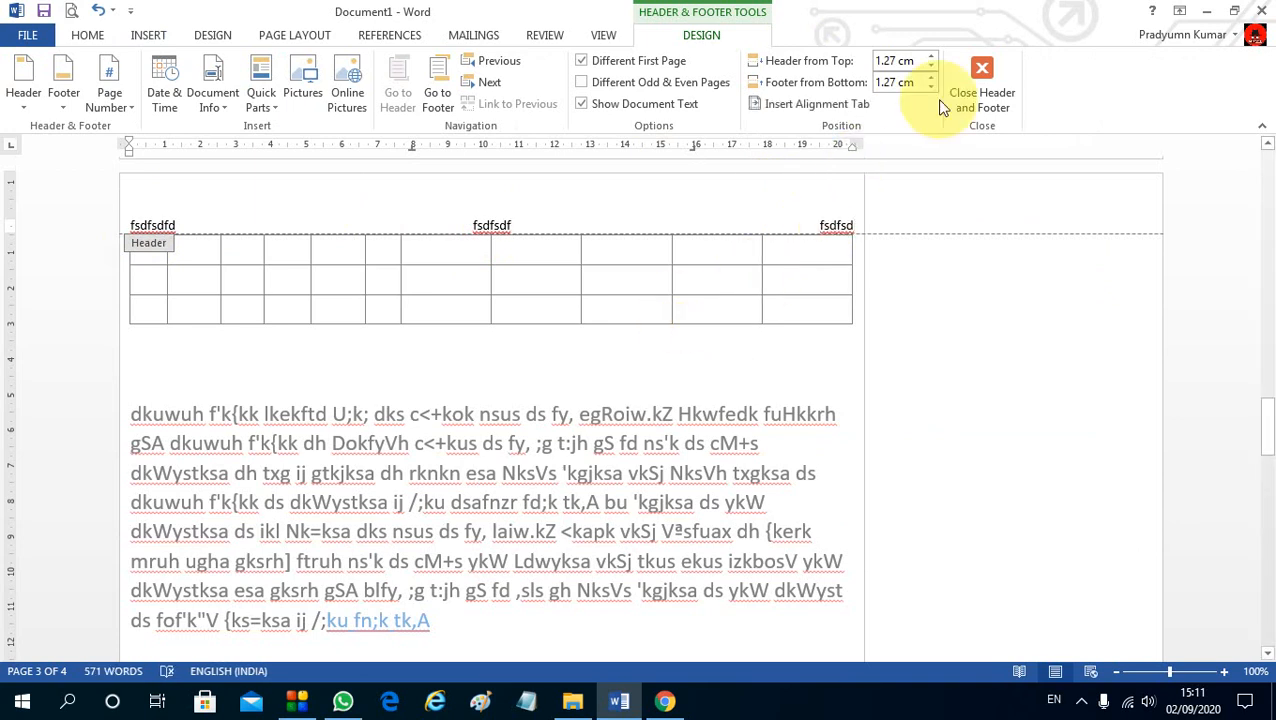
{"action": "left_click", "coordinate": [982, 82]}
Reopen the header on the last page, turn off Different First Page and close header editing.
{"action": "scroll", "coordinate": [540, 316], "scroll_direction": "down", "scroll_amount": 10}
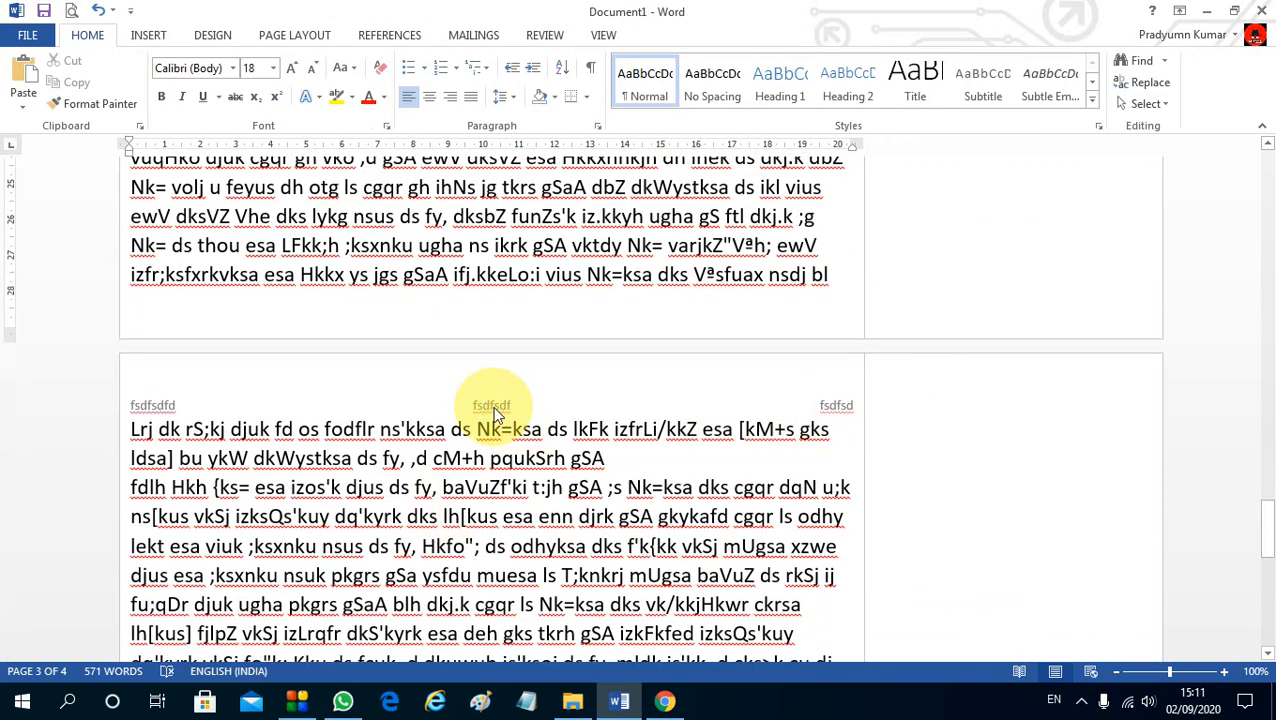
{"action": "double_click", "coordinate": [493, 406]}
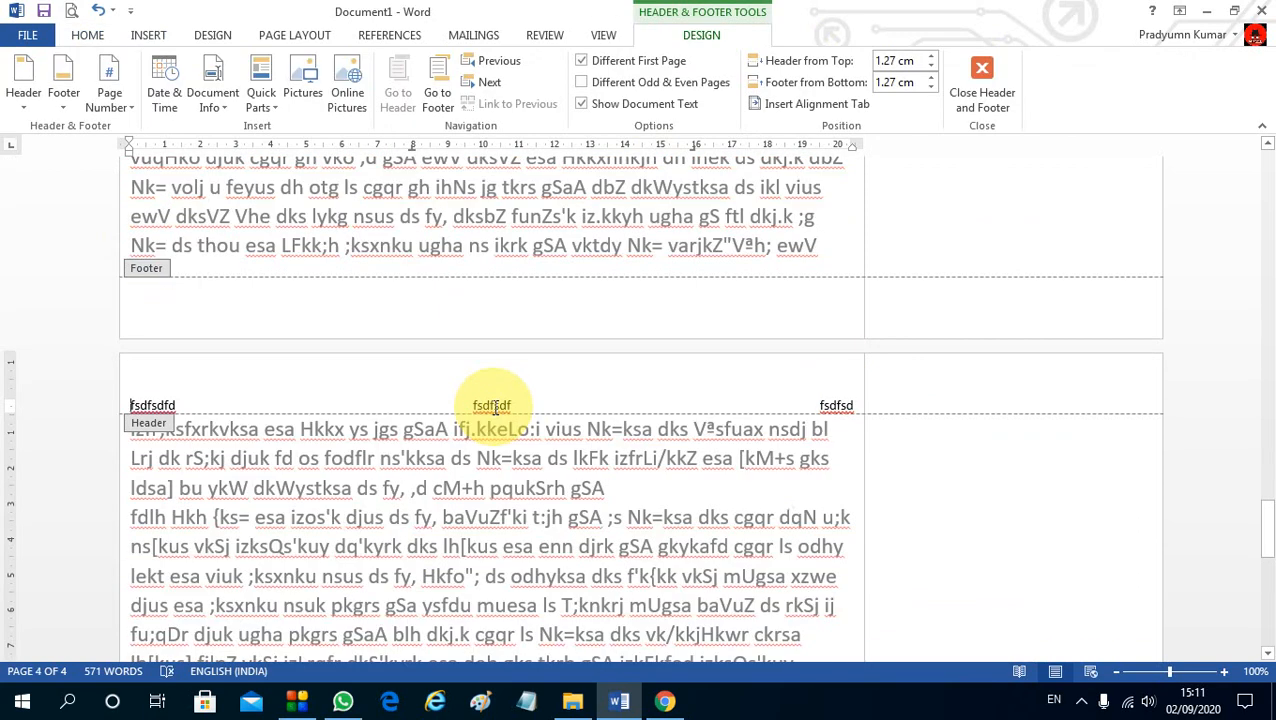
{"action": "left_click", "coordinate": [649, 58]}
{"action": "left_click", "coordinate": [649, 58]}
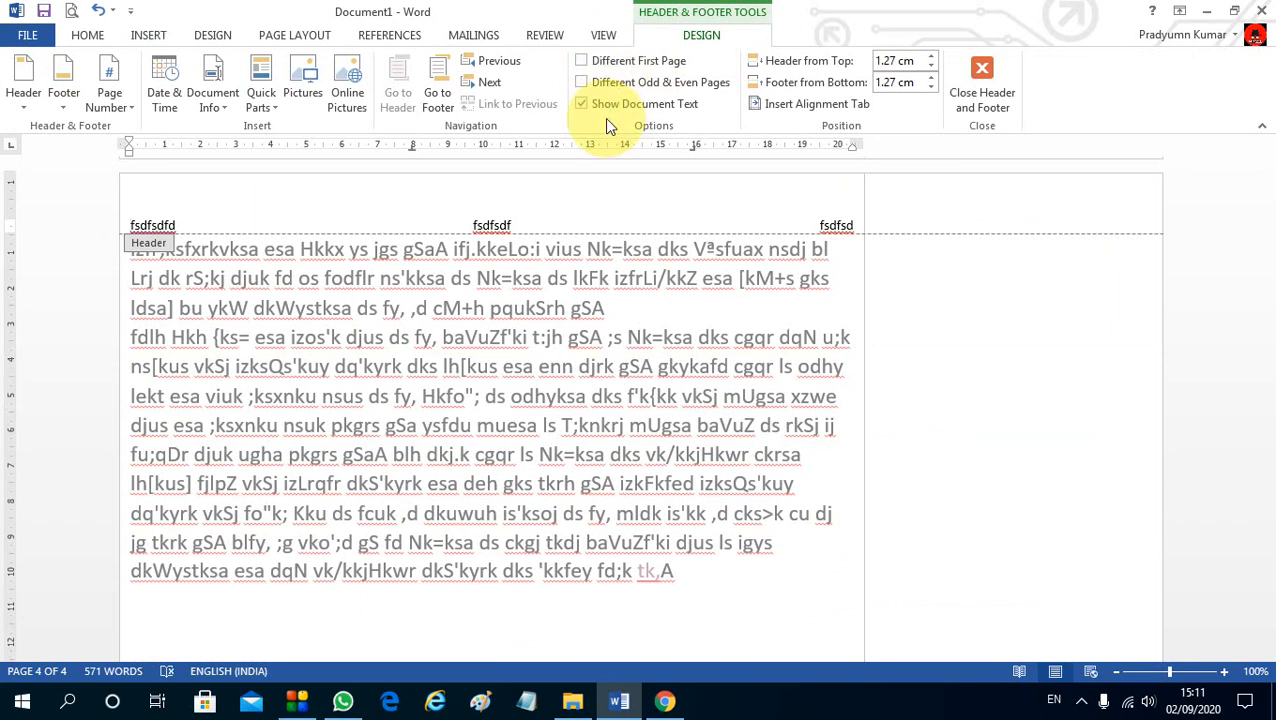
{"action": "left_click", "coordinate": [986, 72]}
Examine the built-in footer designs and the page number placement options without inserting any.
{"action": "scroll", "coordinate": [689, 268], "scroll_direction": "up", "scroll_amount": 20}
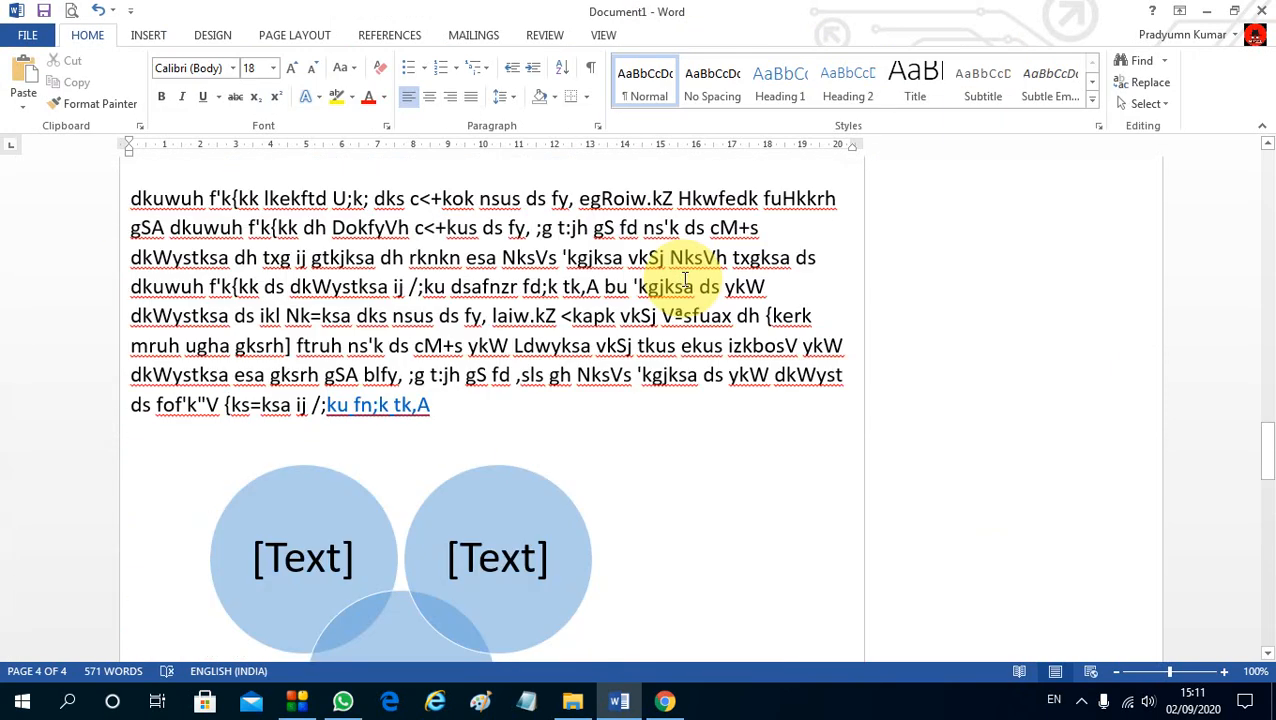
{"action": "scroll", "coordinate": [527, 301], "scroll_direction": "up", "scroll_amount": 5}
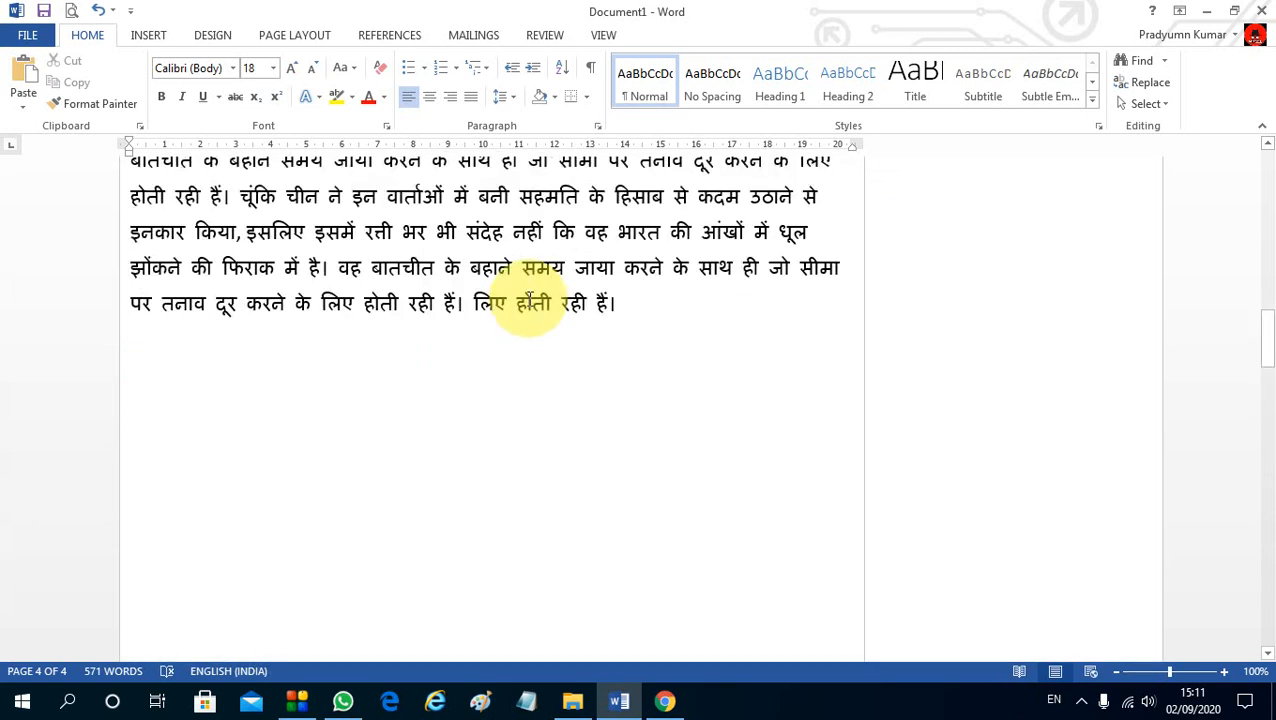
{"action": "left_click", "coordinate": [152, 35]}
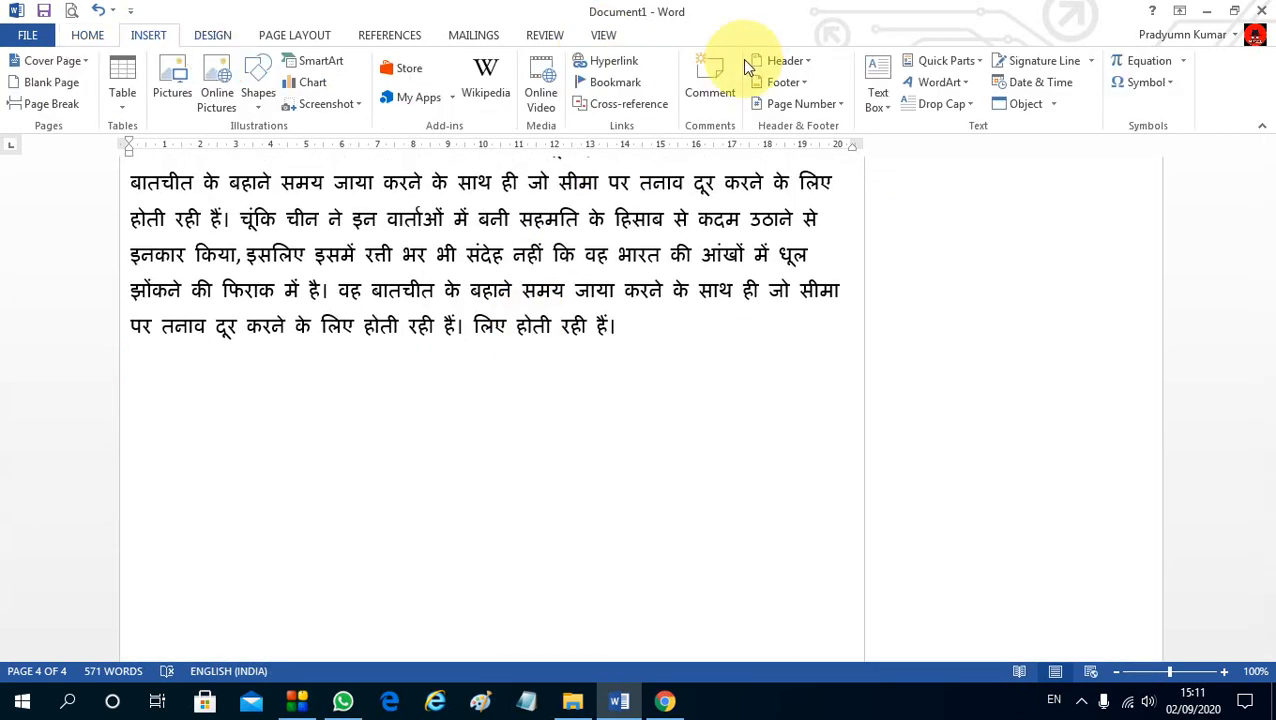
{"action": "left_click", "coordinate": [800, 88]}
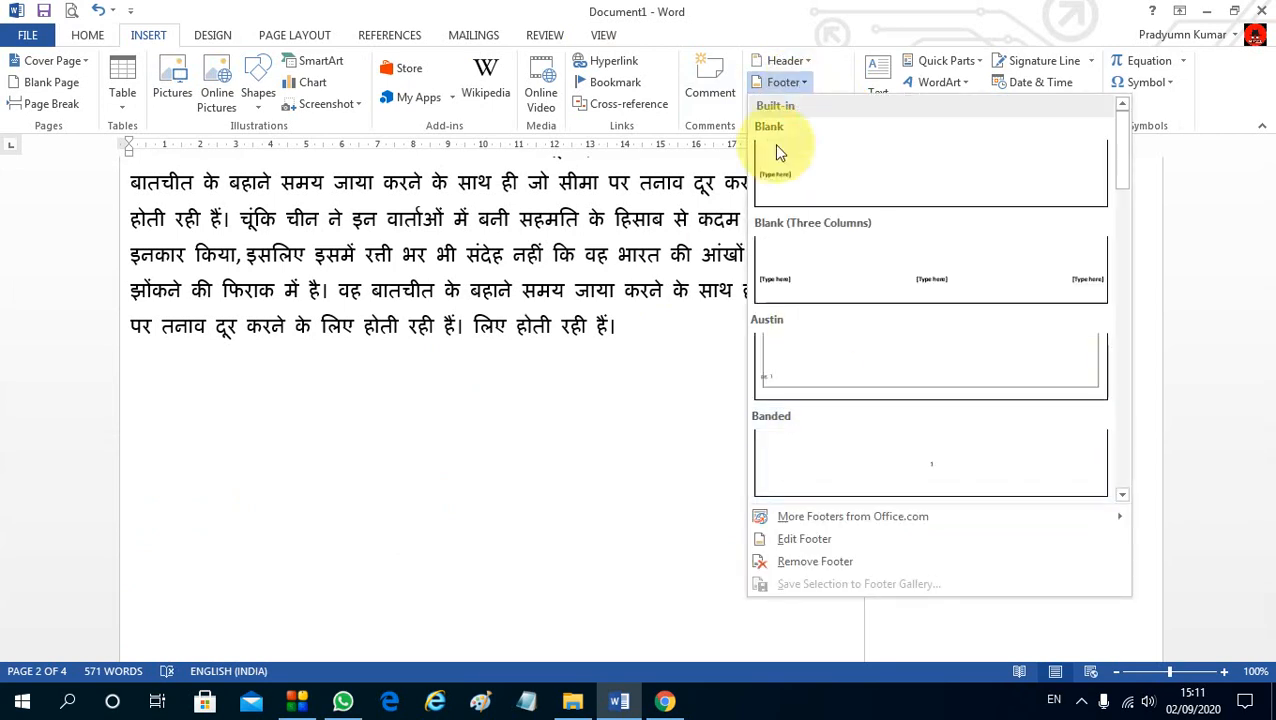
{"action": "left_click", "coordinate": [815, 84]}
{"action": "left_click", "coordinate": [822, 106]}
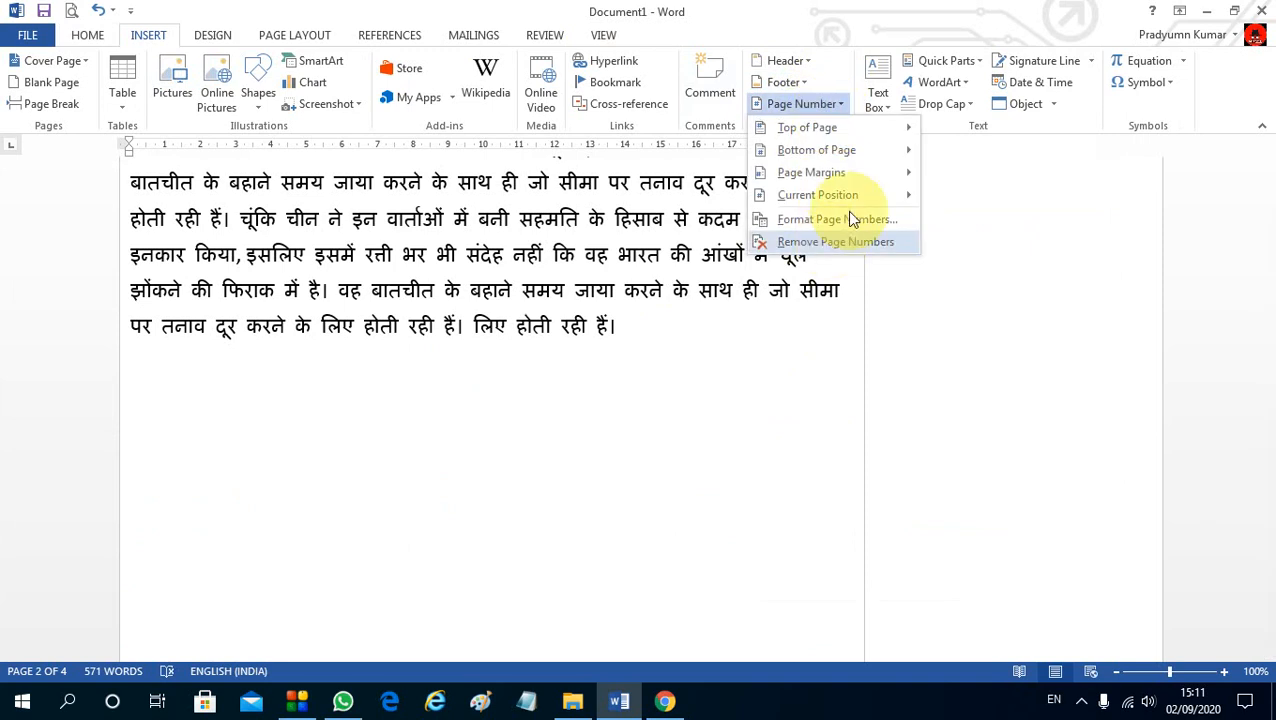
{"action": "mouse_move", "coordinate": [870, 156]}
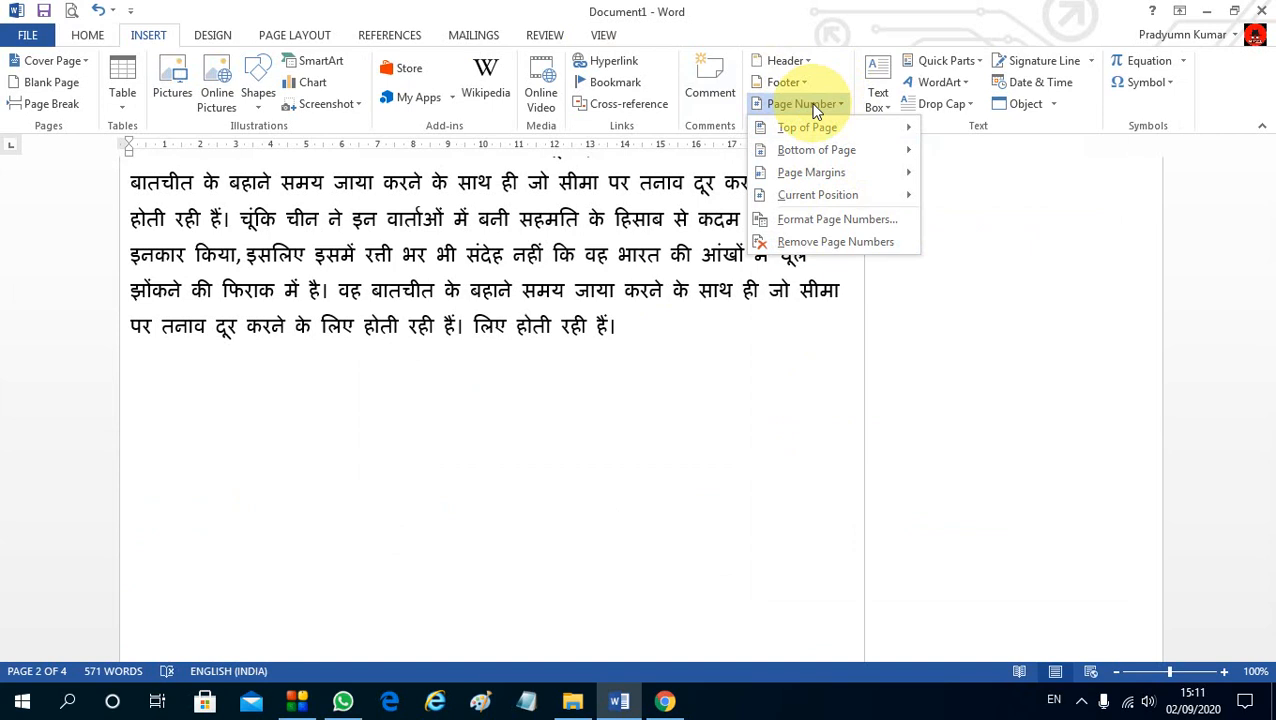
Insert the Facet (Odd Page) footer, select its title and subtitle placeholders in turn without filling them, and close footer editing.
{"action": "left_click", "coordinate": [786, 83]}
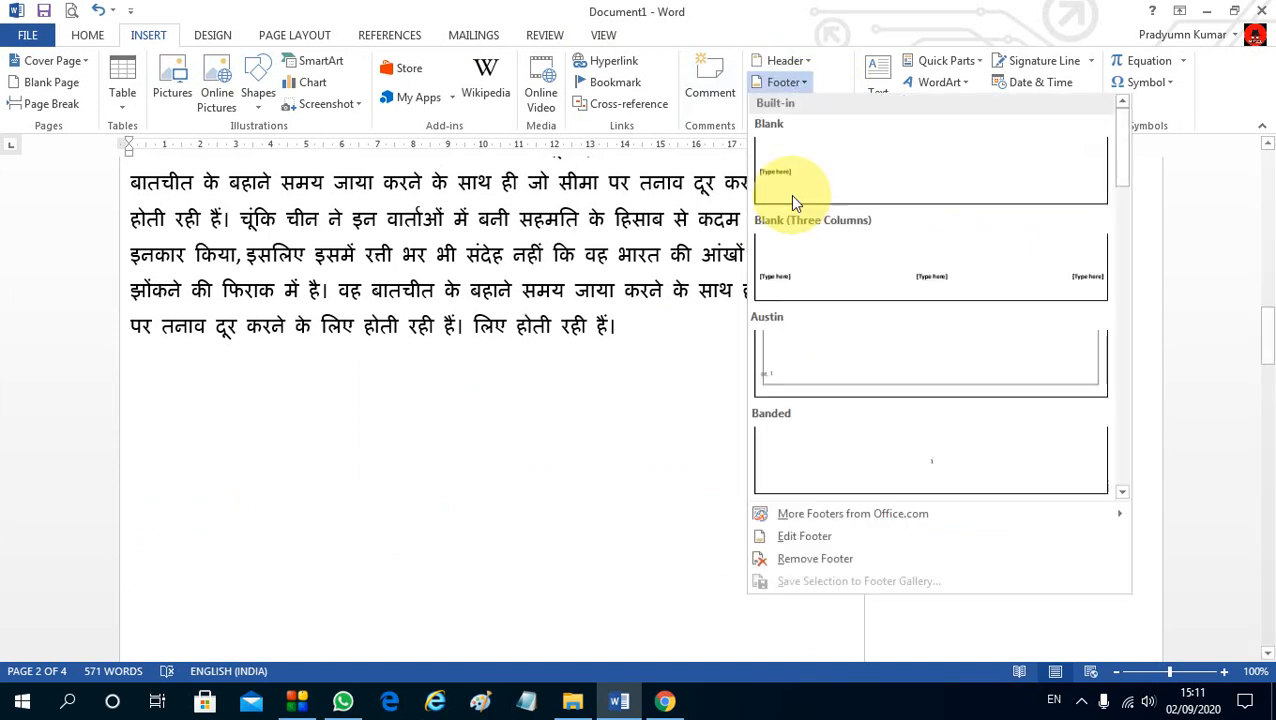
{"action": "scroll", "coordinate": [968, 296], "scroll_direction": "down", "scroll_amount": 3}
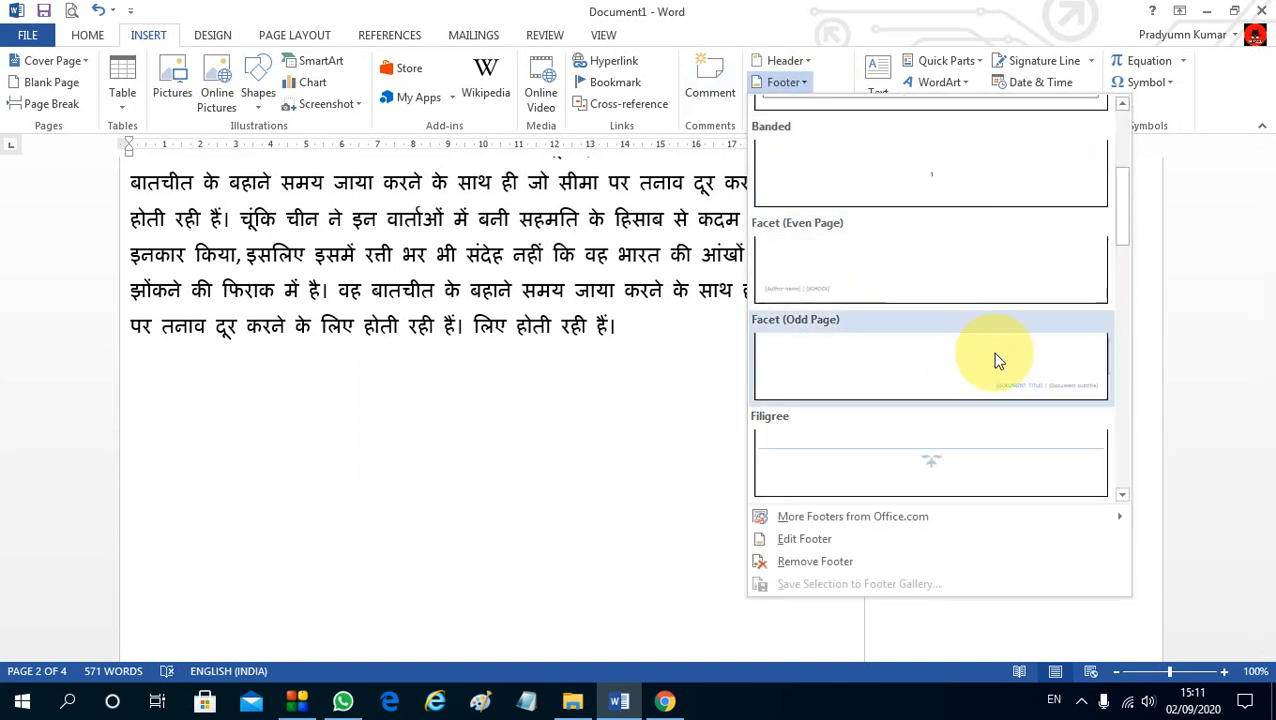
{"action": "left_click", "coordinate": [1011, 381]}
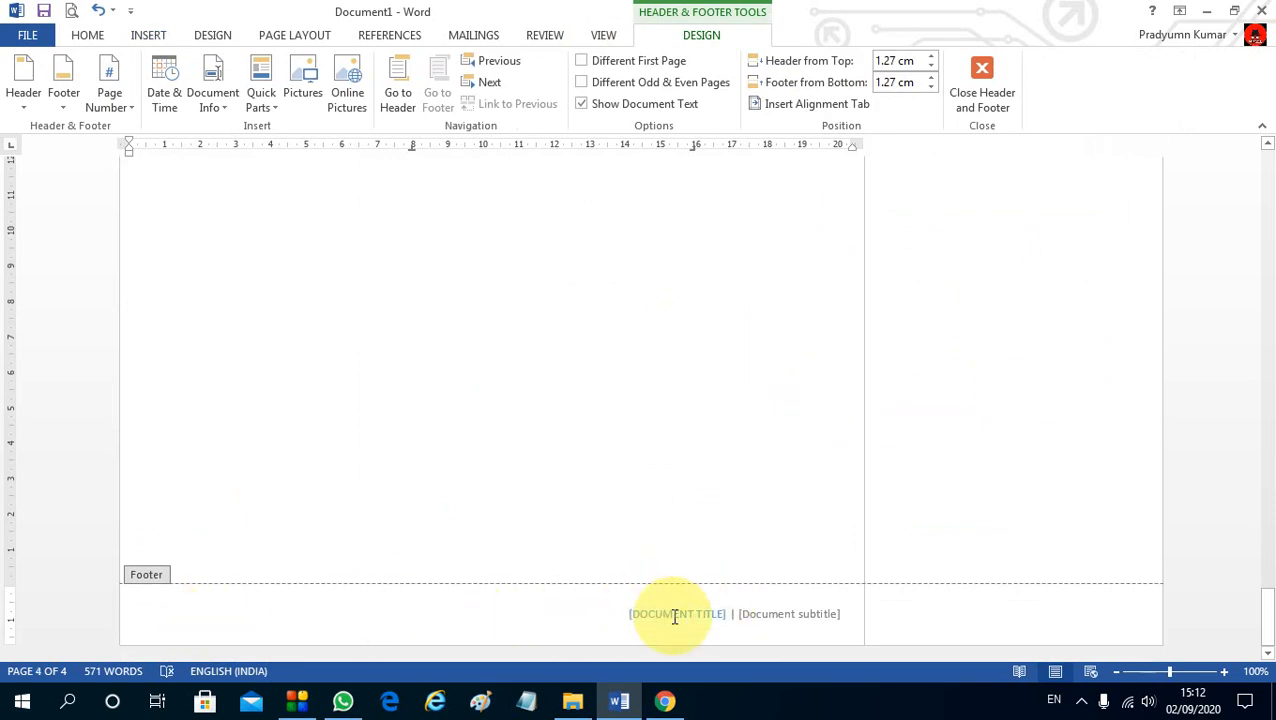
{"action": "left_click", "coordinate": [713, 615]}
{"action": "left_click", "coordinate": [785, 620]}
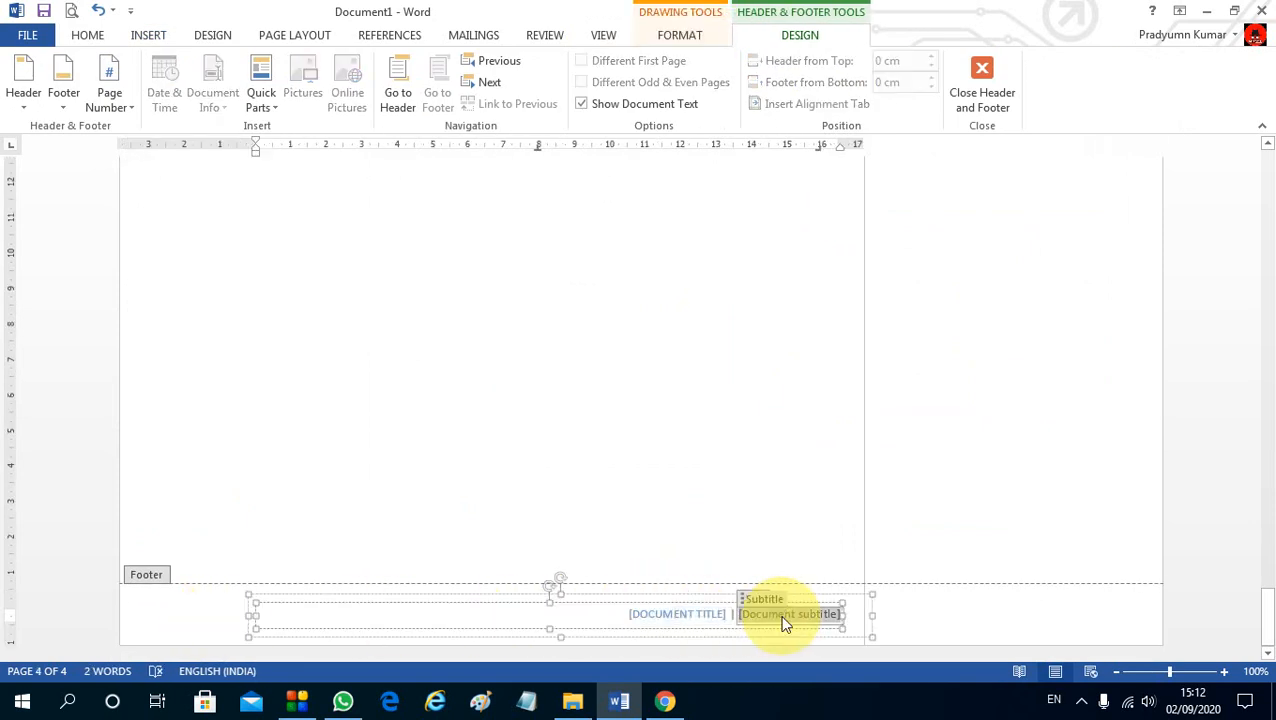
{"action": "left_click", "coordinate": [993, 95]}
Insert a Simple Text Box on the last page and move it toward the right margin, level with the paragraph's first lines.
{"action": "left_click", "coordinate": [140, 38]}
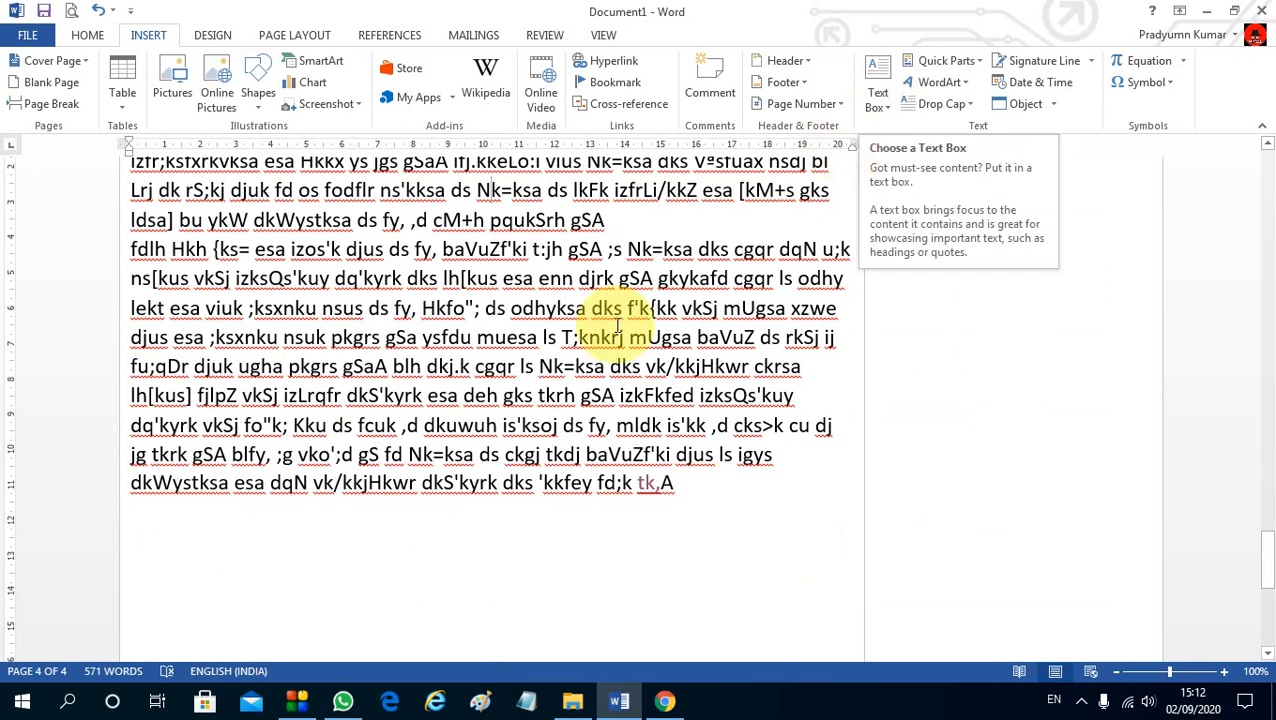
{"action": "scroll", "coordinate": [555, 385], "scroll_direction": "up", "scroll_amount": 2}
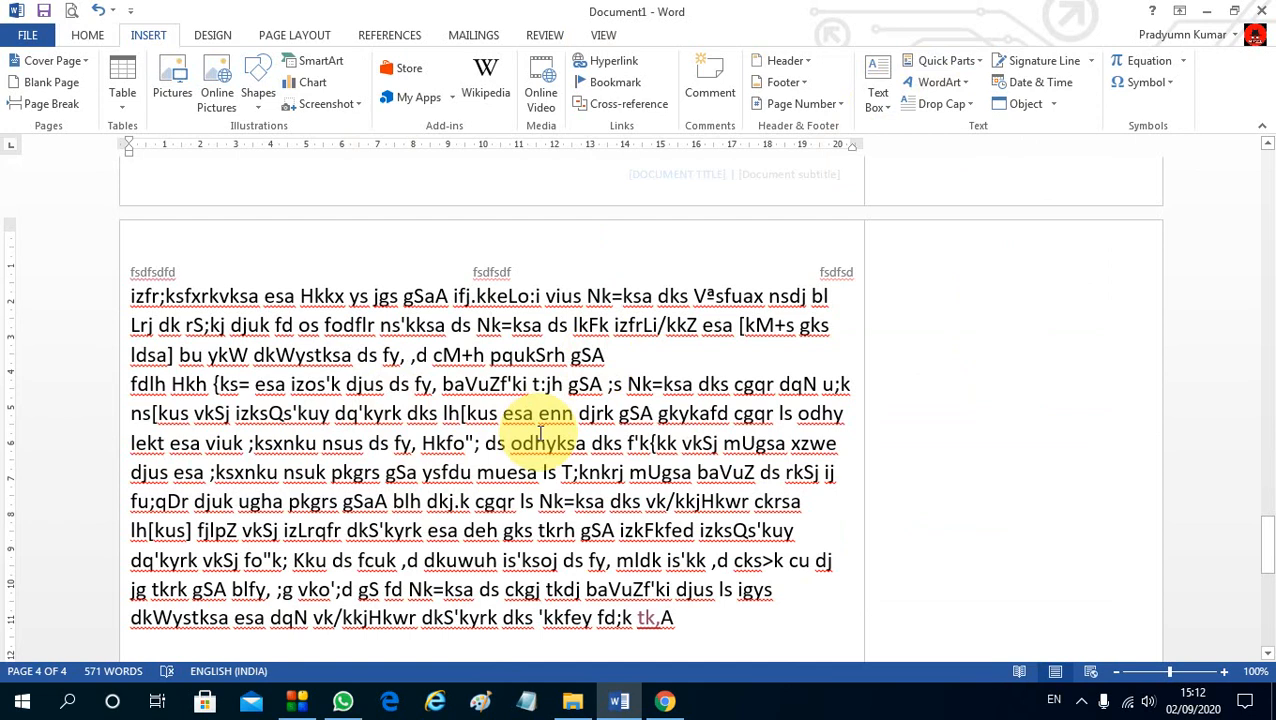
{"action": "left_click", "coordinate": [878, 98]}
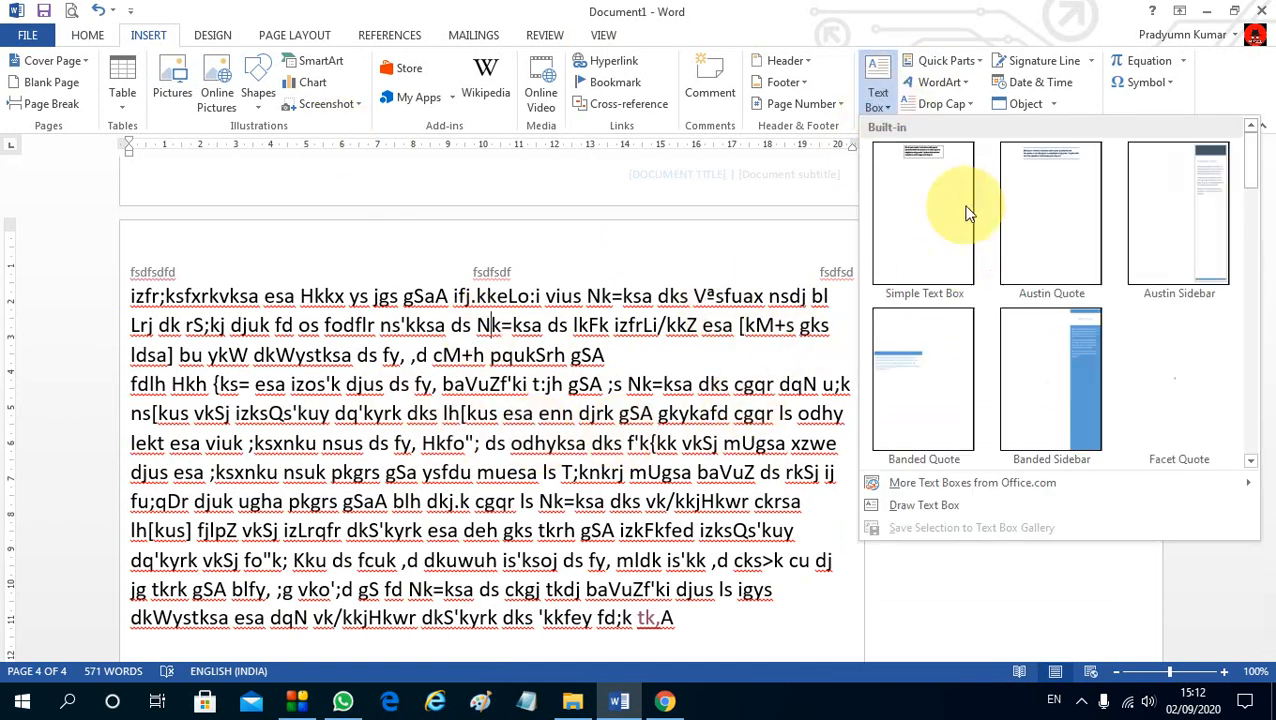
{"action": "left_click", "coordinate": [941, 181]}
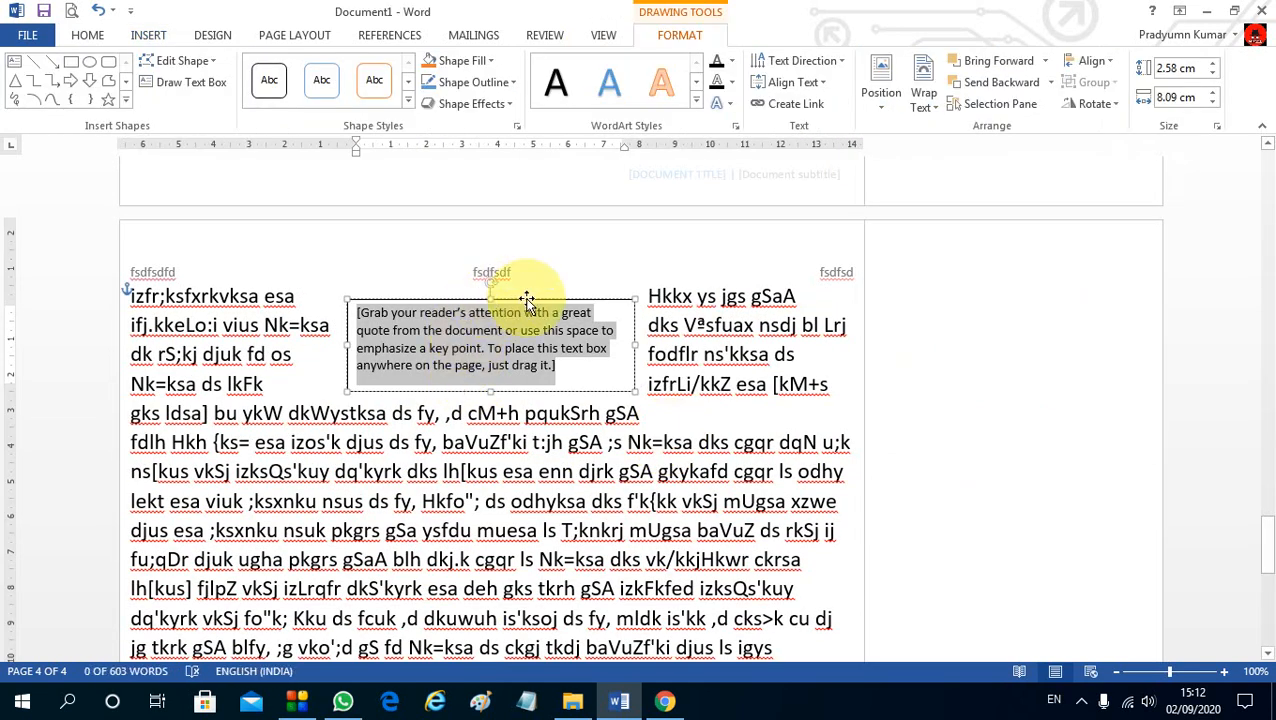
{"action": "left_click_drag", "start_coordinate": [527, 300], "coordinate": [691, 300]}
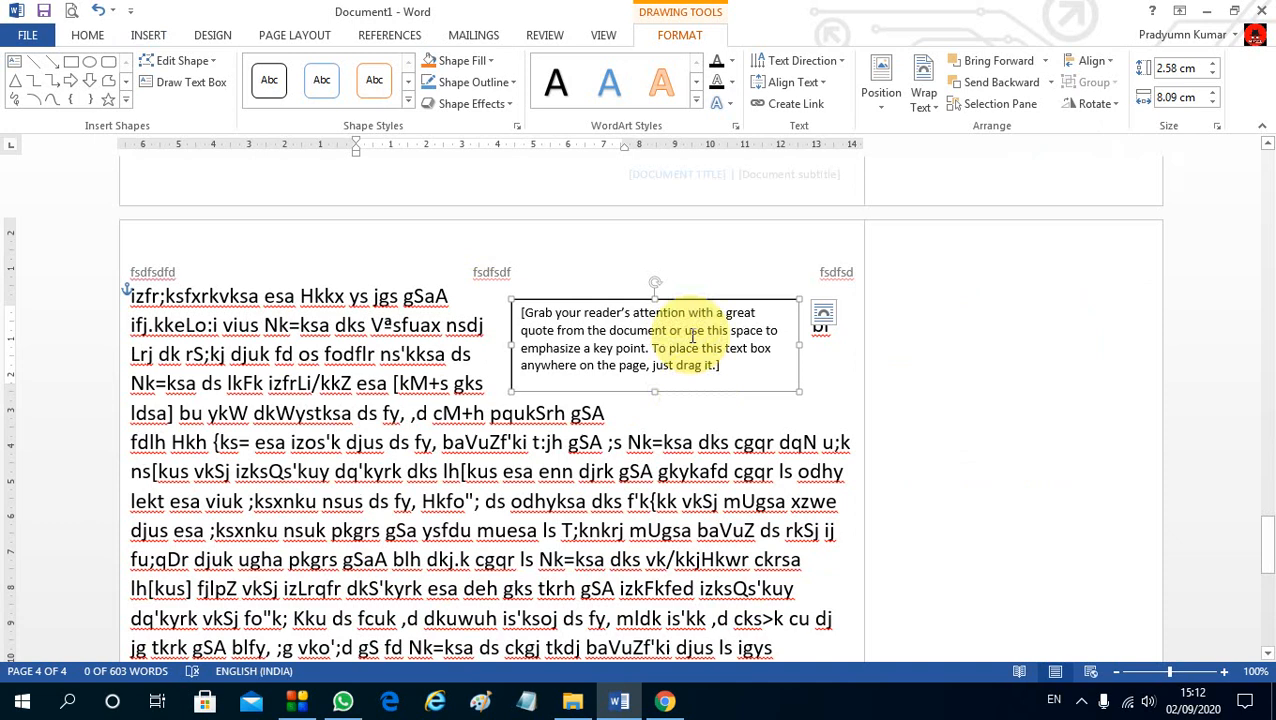
Select the text box's placeholder text and examine the Quick Parts AutoText entries and document properties without inserting any.
{"action": "left_click", "coordinate": [630, 345]}
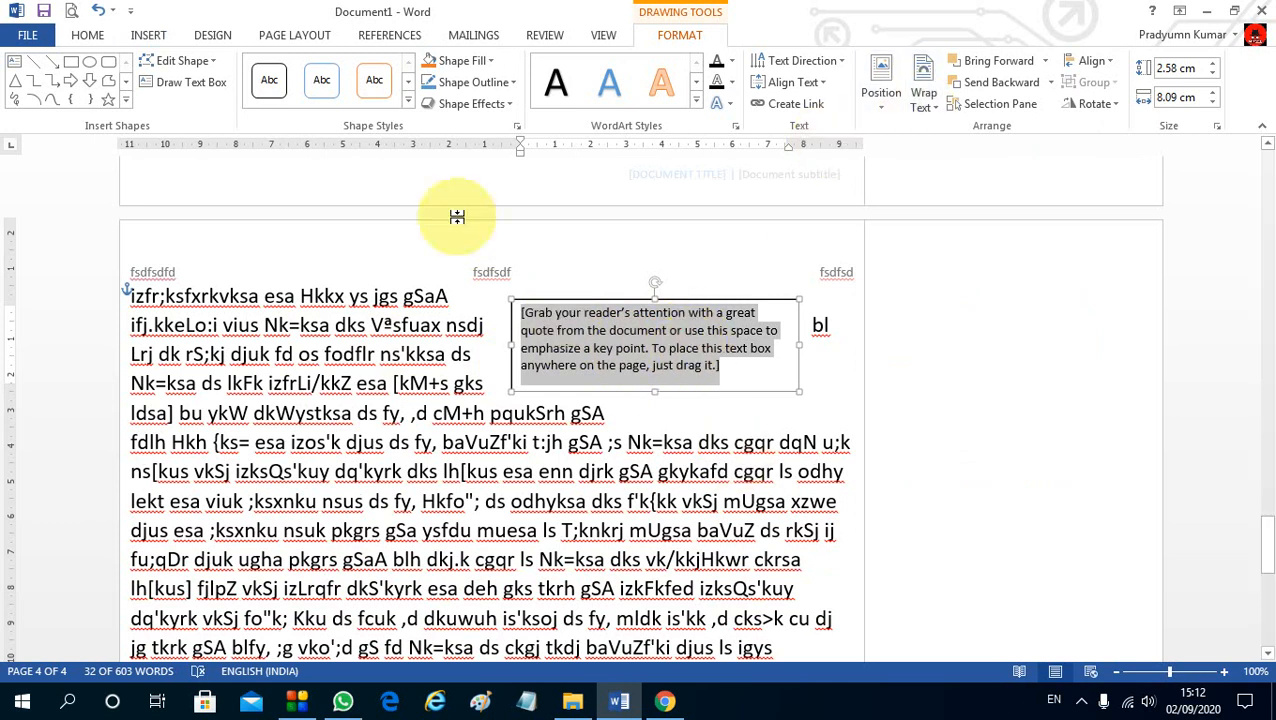
{"action": "left_click", "coordinate": [148, 35]}
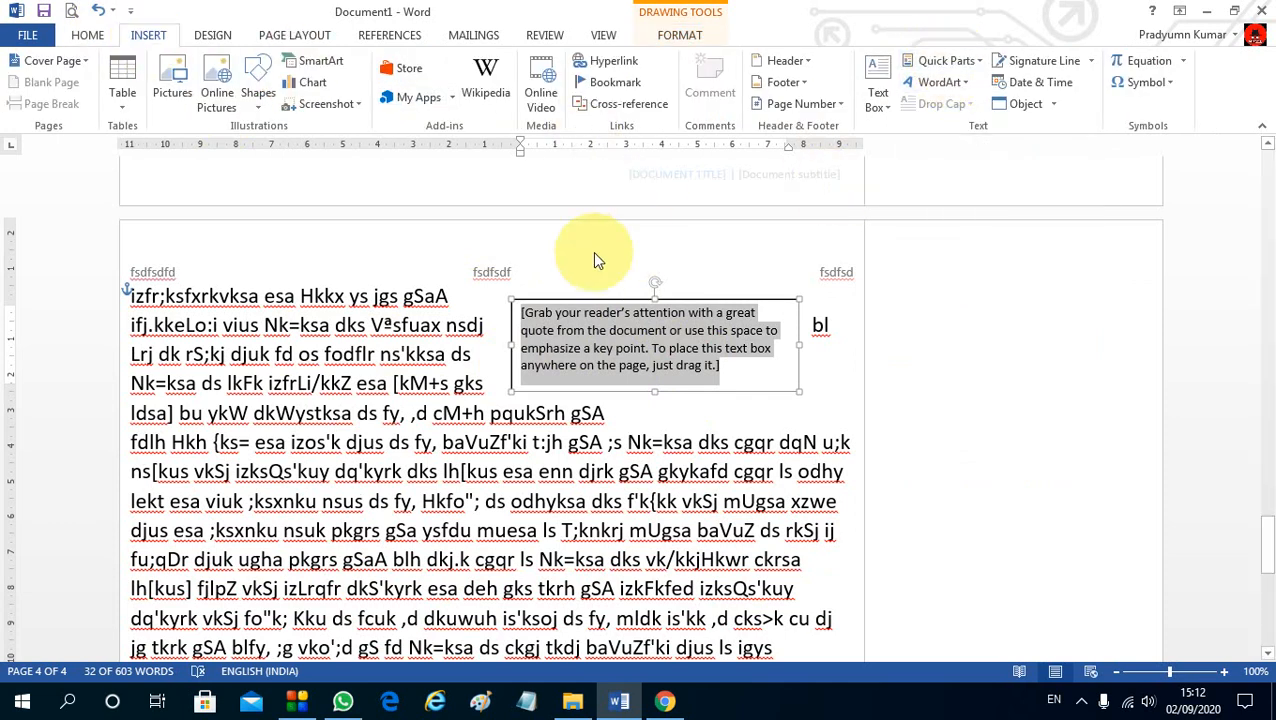
{"action": "left_click", "coordinate": [940, 58]}
{"action": "mouse_move", "coordinate": [986, 87]}
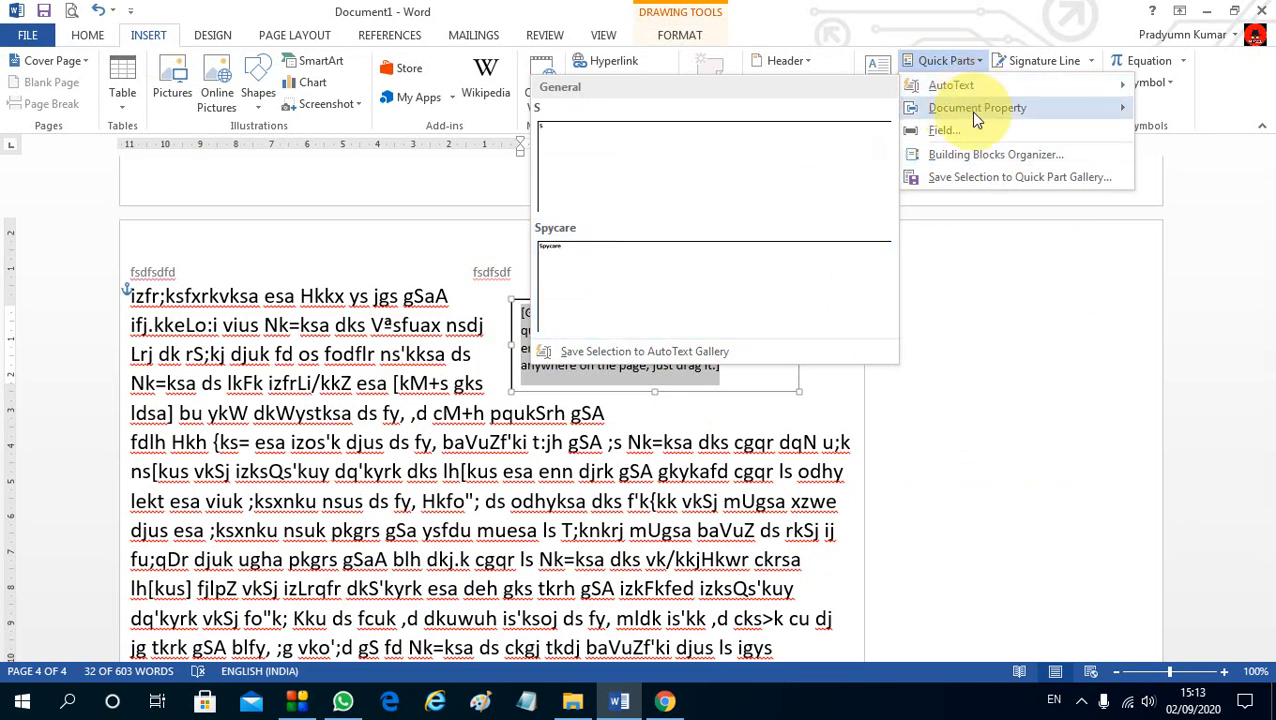
{"action": "mouse_move", "coordinate": [1097, 110]}
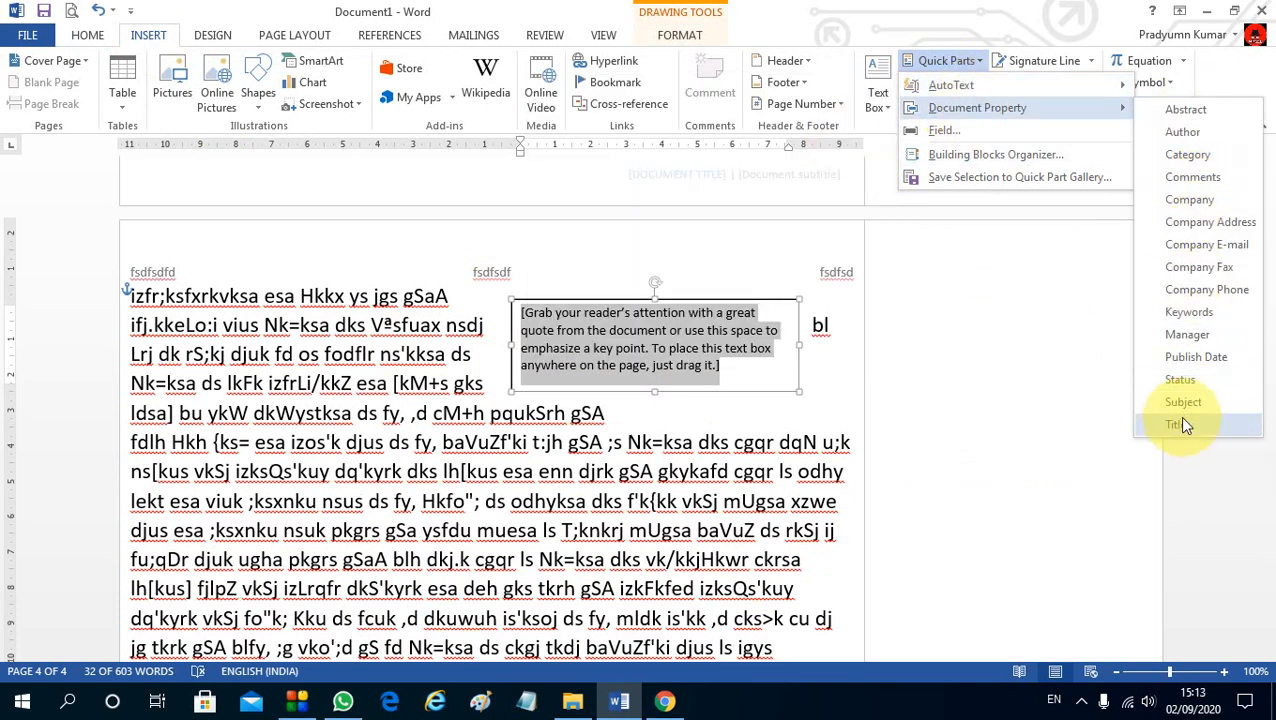
{"action": "left_click", "coordinate": [991, 321]}
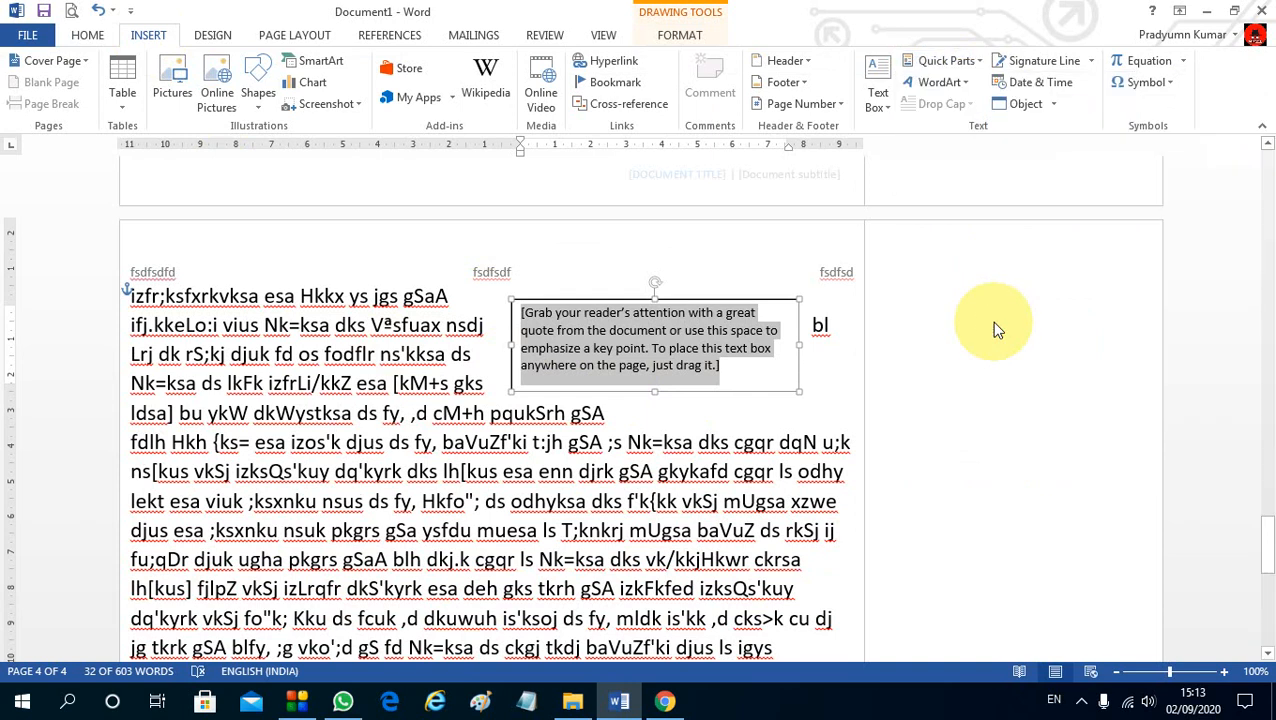
Insert WordArt in a dark style with a blue outline and replace its text with "fdsfsdfsdfsdfsdfds]".
{"action": "left_click", "coordinate": [940, 82]}
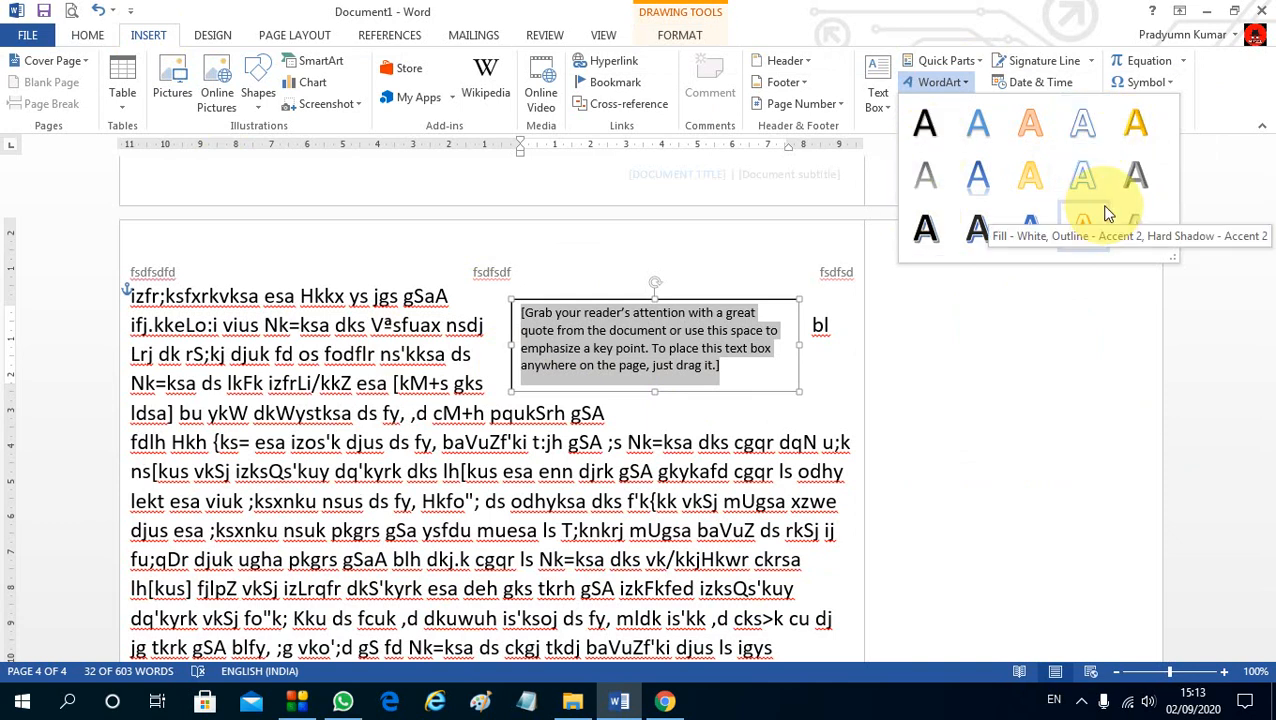
{"action": "left_click", "coordinate": [990, 232]}
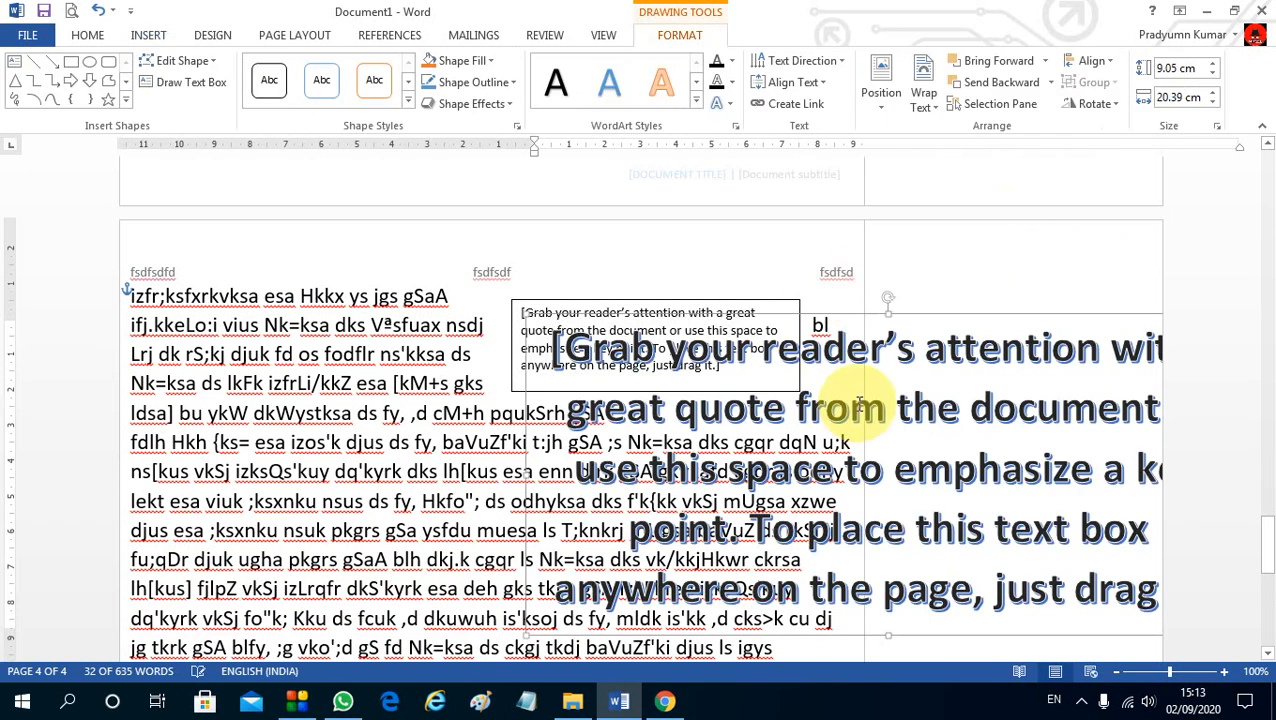
{"action": "type", "text": "sfasdafsdf"}
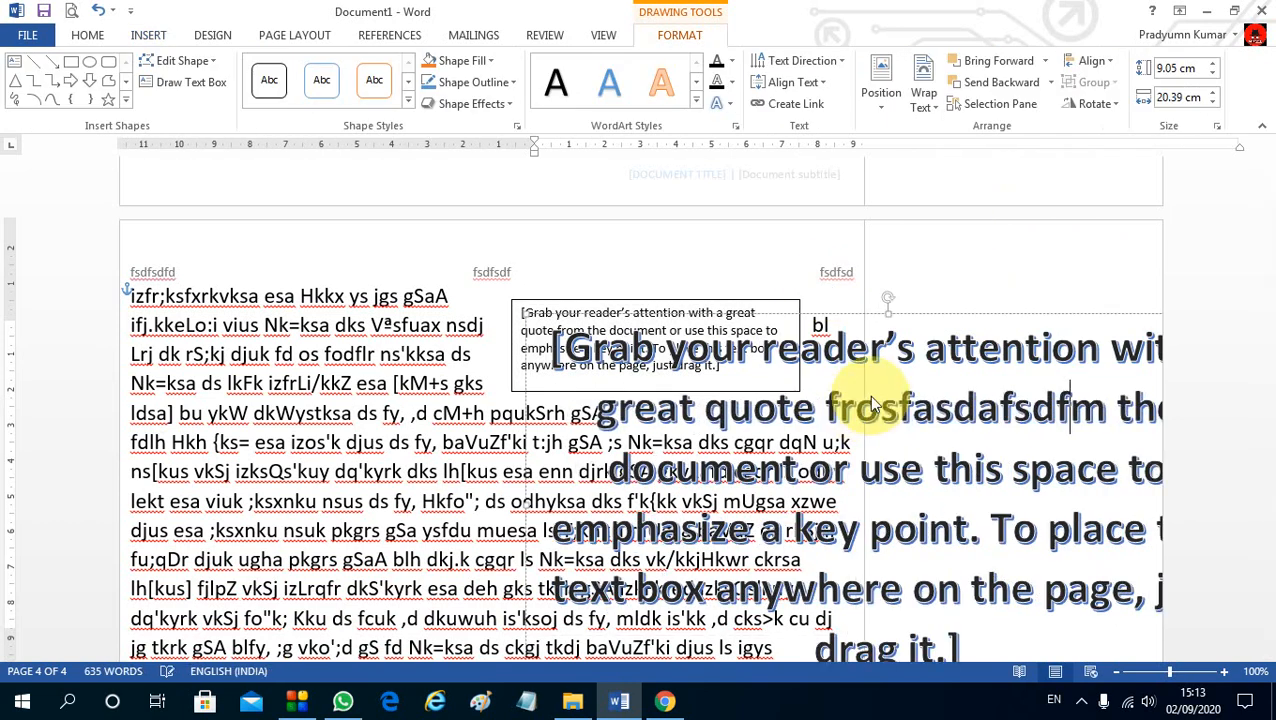
{"action": "key", "text": "ctrl+a"}
{"action": "type", "text": "fdsfsdfsdfsdfds]"}
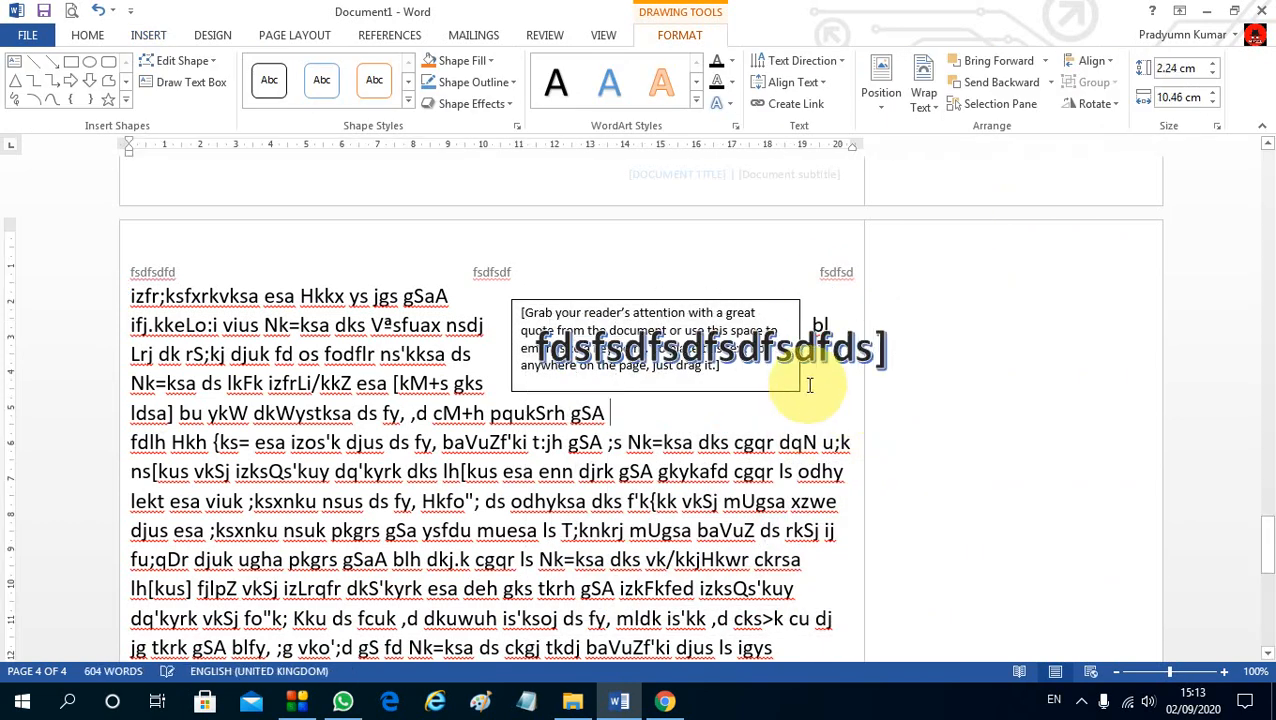
{"action": "left_click", "coordinate": [810, 385]}
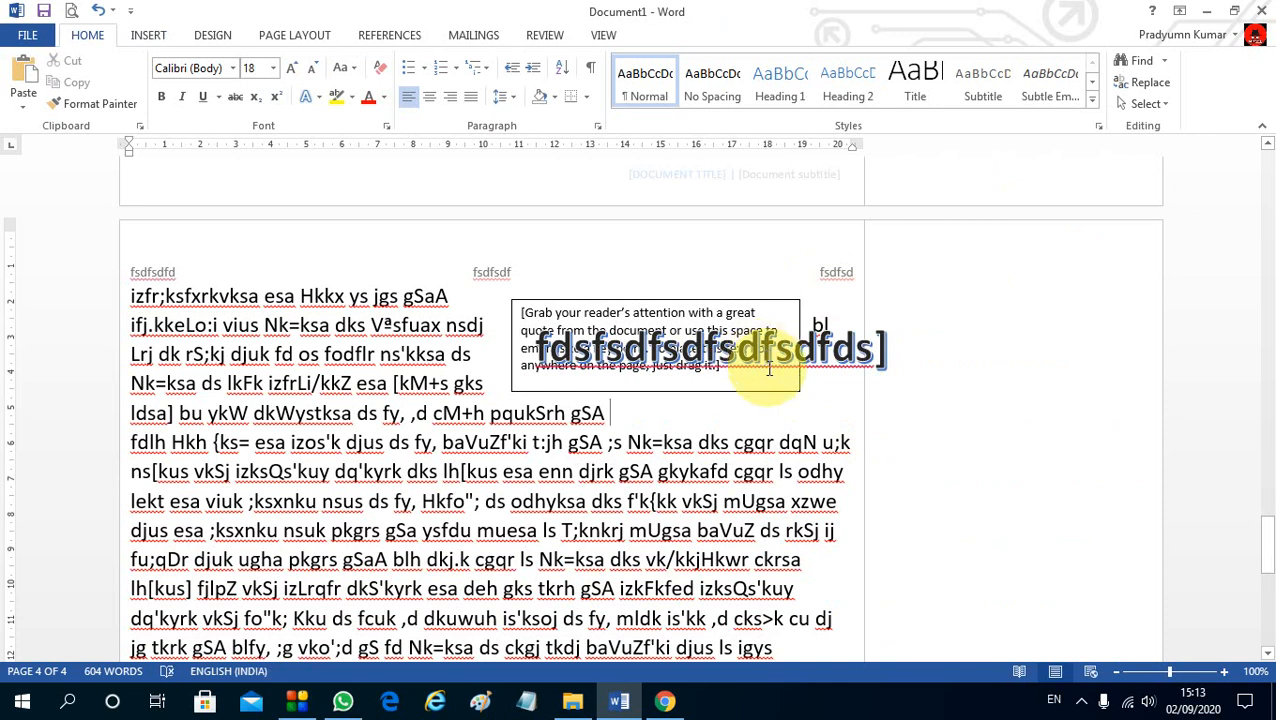
Move the WordArt above the text box into the page header area and change it to a blue-filled WordArt style.
{"action": "left_click", "coordinate": [748, 352]}
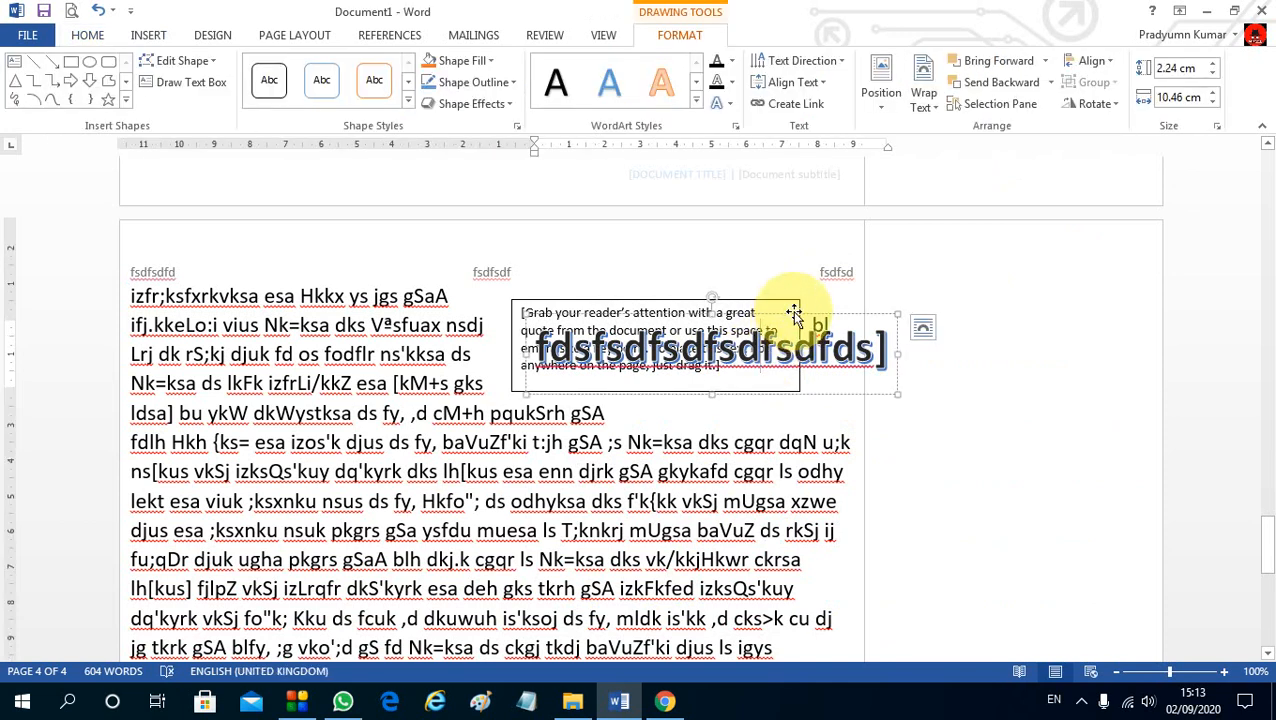
{"action": "left_click_drag", "start_coordinate": [793, 314], "coordinate": [621, 228]}
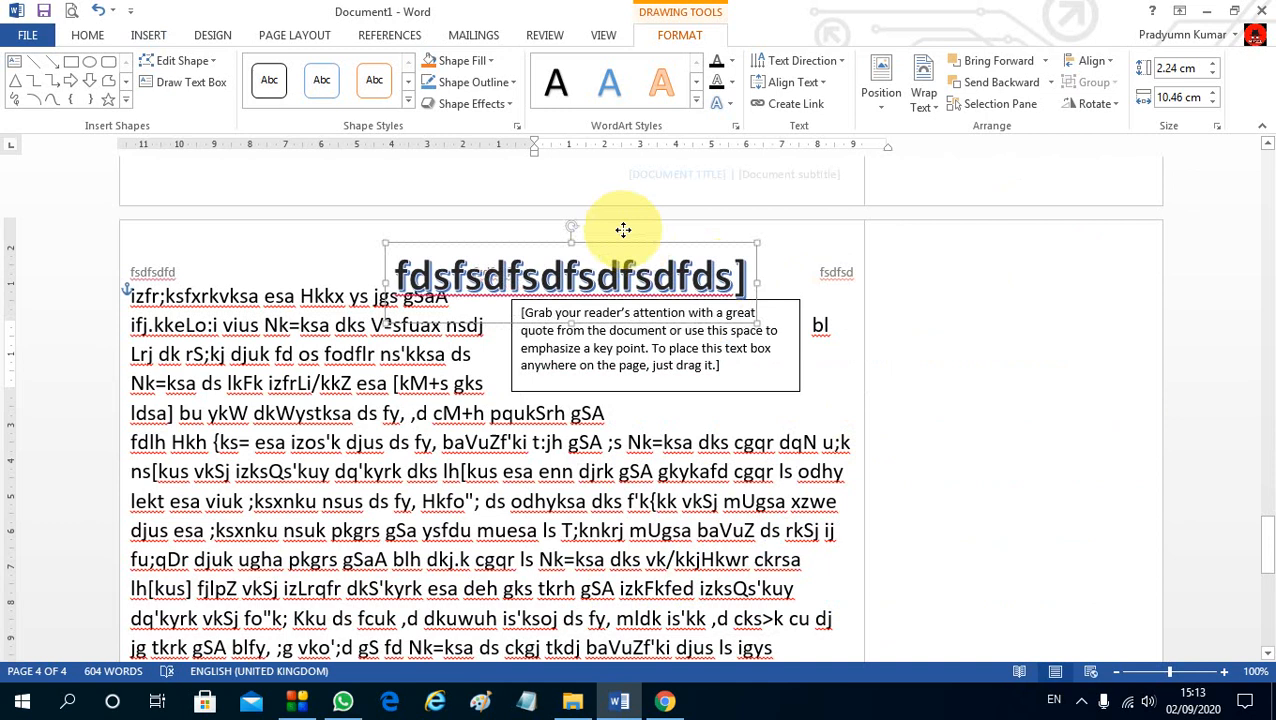
{"action": "left_click", "coordinate": [697, 99]}
{"action": "left_click", "coordinate": [575, 210]}
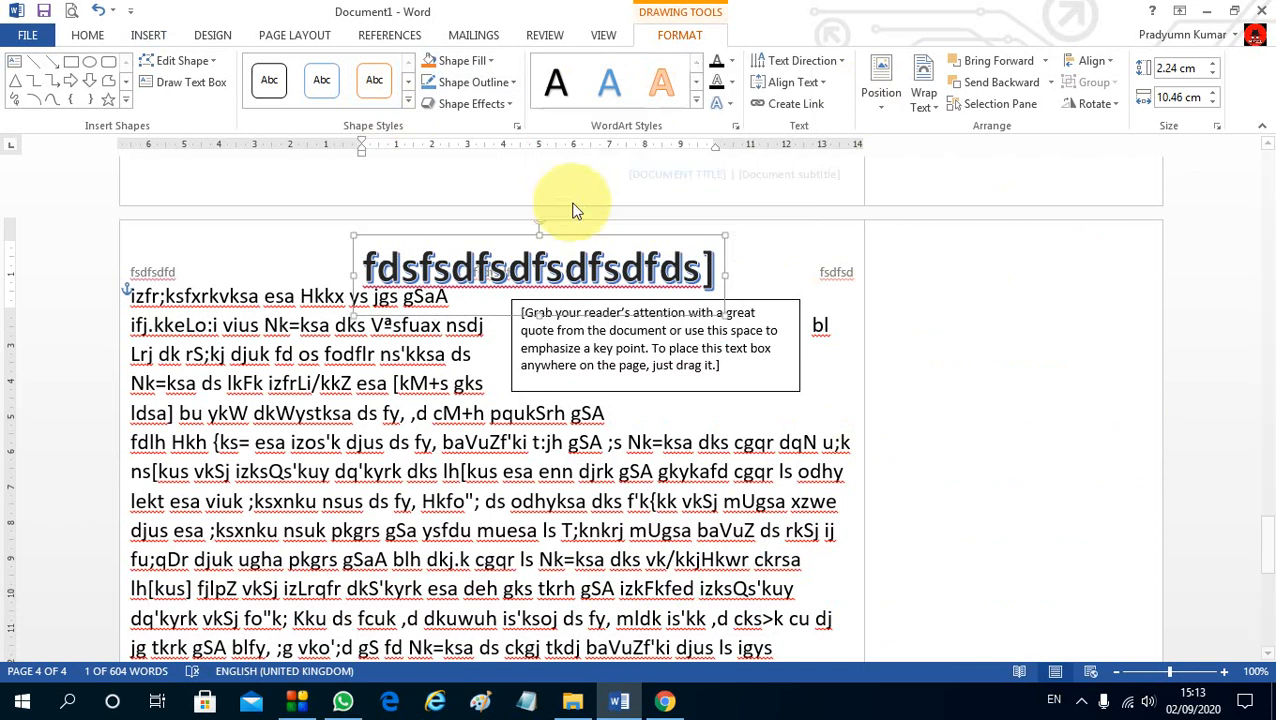
Apply the first reflection variation and a parallel 3-D rotation to the WordArt shape, then deselect it.
{"action": "left_click", "coordinate": [472, 104]}
{"action": "mouse_move", "coordinate": [487, 228]}
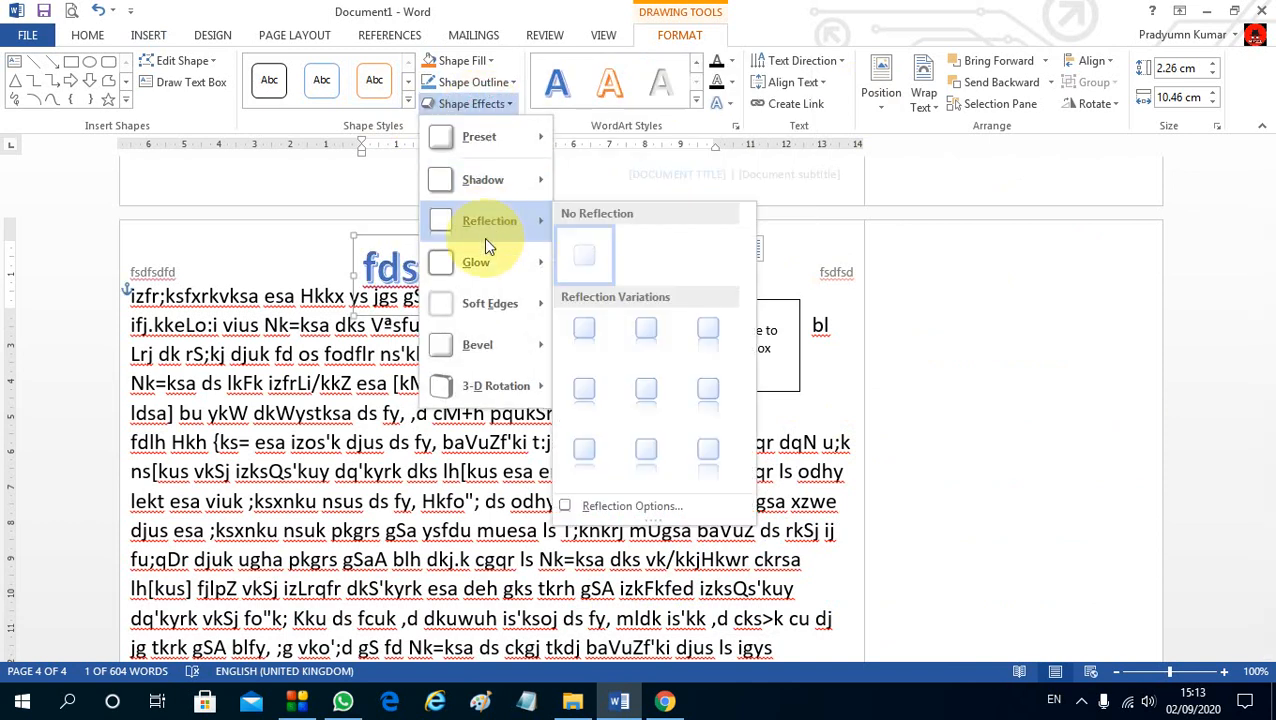
{"action": "left_click", "coordinate": [583, 333]}
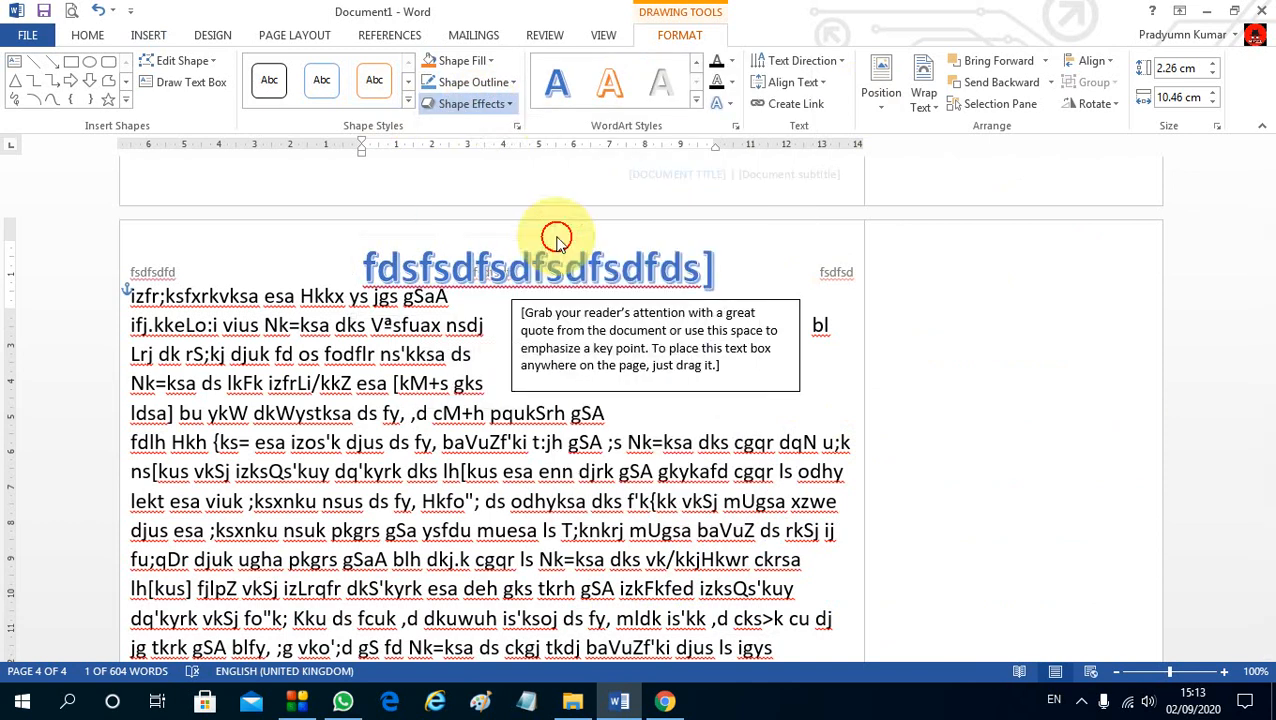
{"action": "left_click", "coordinate": [504, 103]}
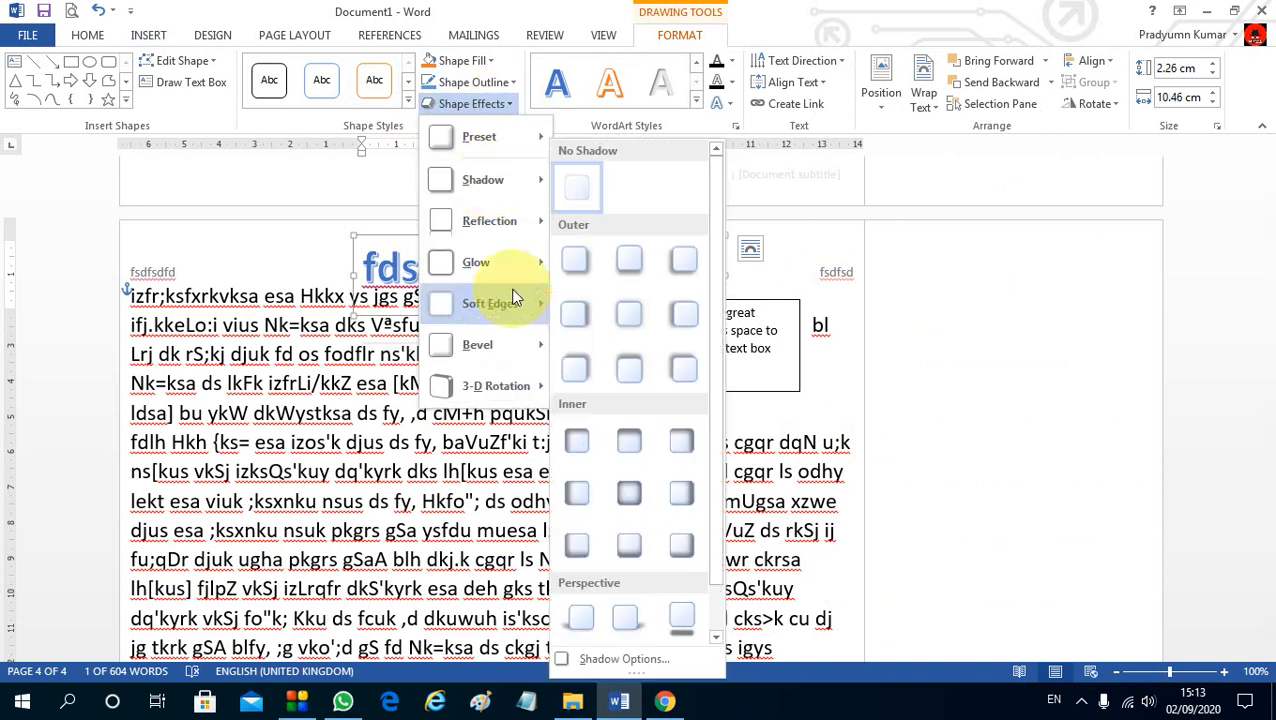
{"action": "mouse_move", "coordinate": [500, 389]}
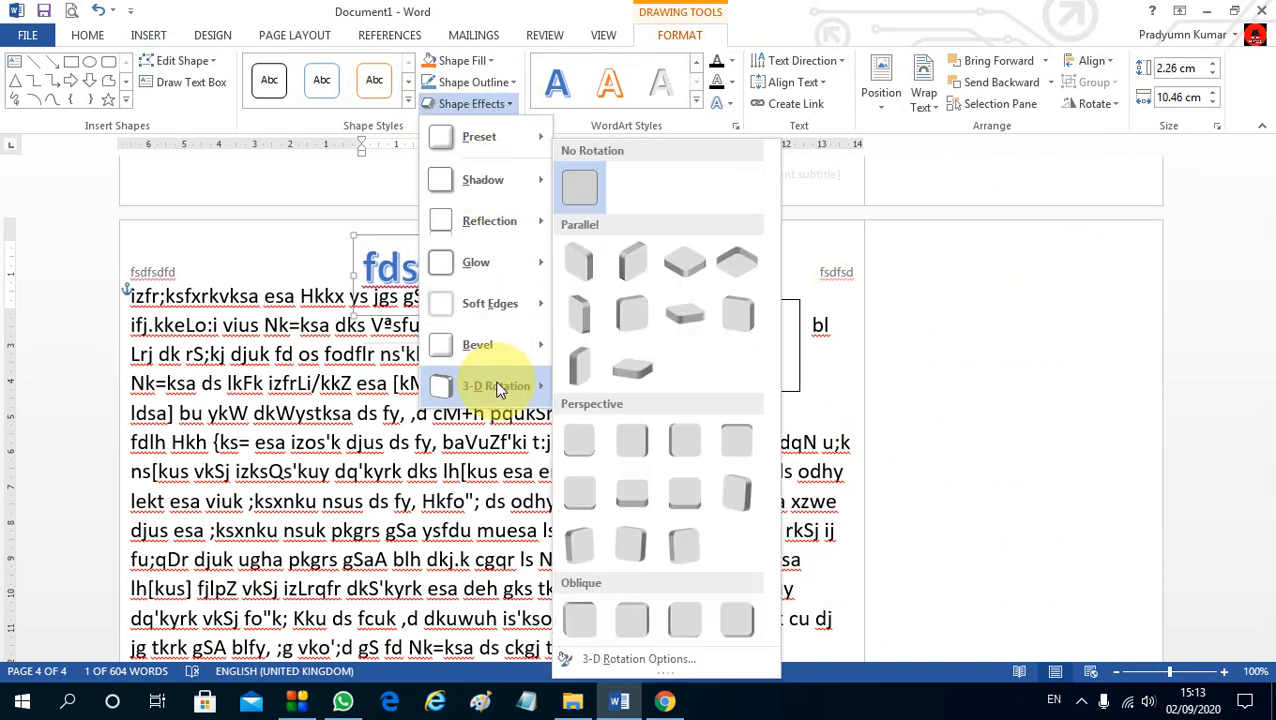
{"action": "left_click", "coordinate": [633, 318]}
{"action": "left_click", "coordinate": [650, 400]}
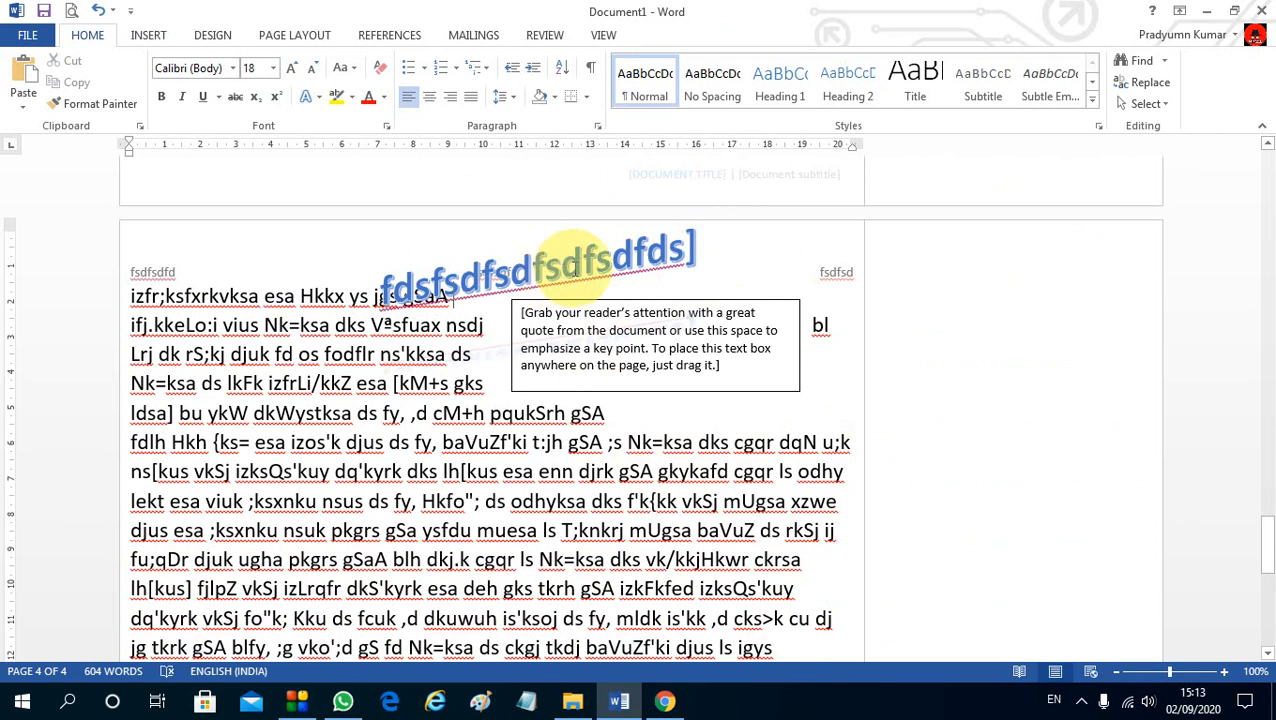
Turn the first word of page 2, "जो", into a Dropped drop cap.
{"action": "left_click", "coordinate": [148, 36]}
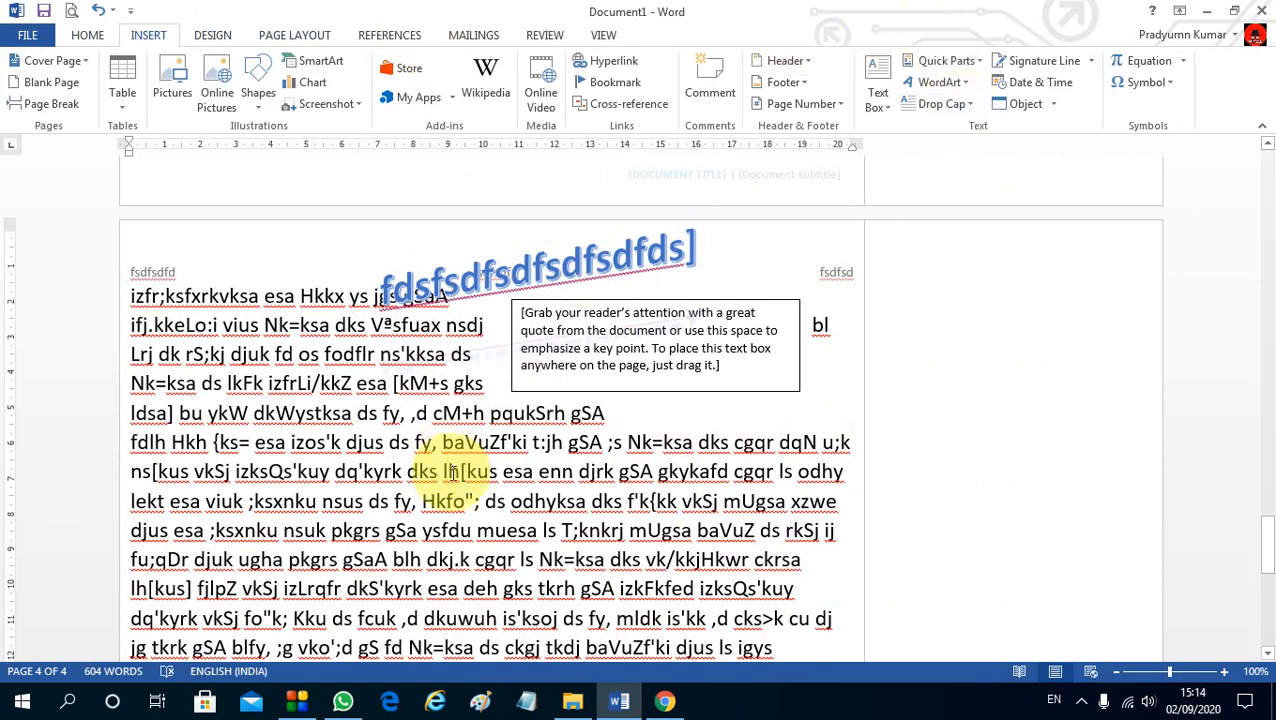
{"action": "scroll", "coordinate": [455, 471], "scroll_direction": "down", "scroll_amount": 5}
{"action": "scroll", "coordinate": [460, 470], "scroll_direction": "up", "scroll_amount": 6}
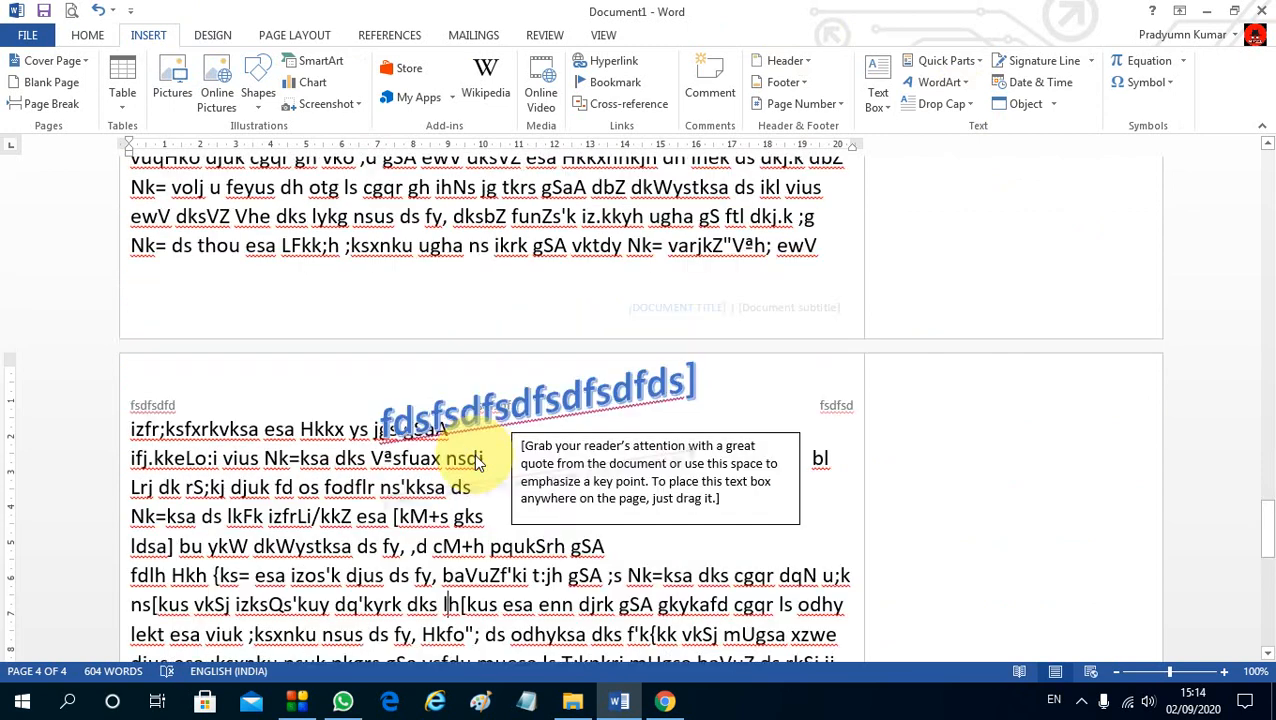
{"action": "scroll", "coordinate": [478, 462], "scroll_direction": "up", "scroll_amount": 15}
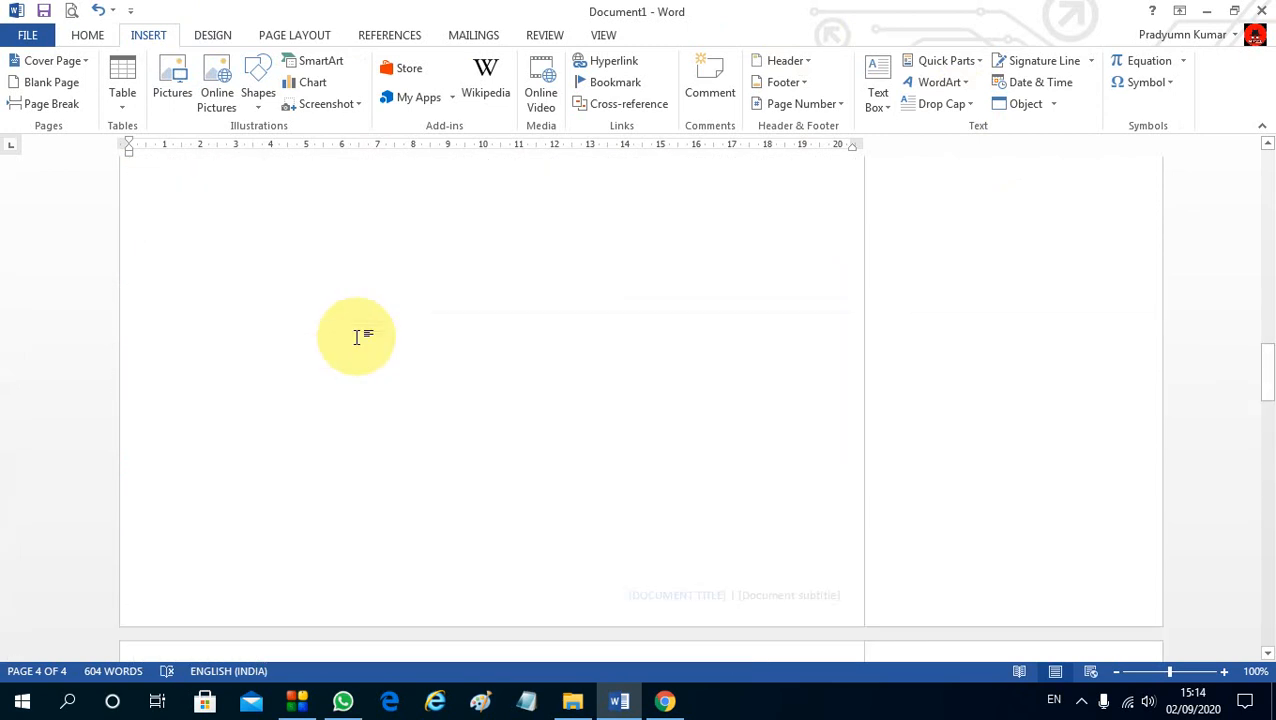
{"action": "scroll", "coordinate": [356, 337], "scroll_direction": "up", "scroll_amount": 15}
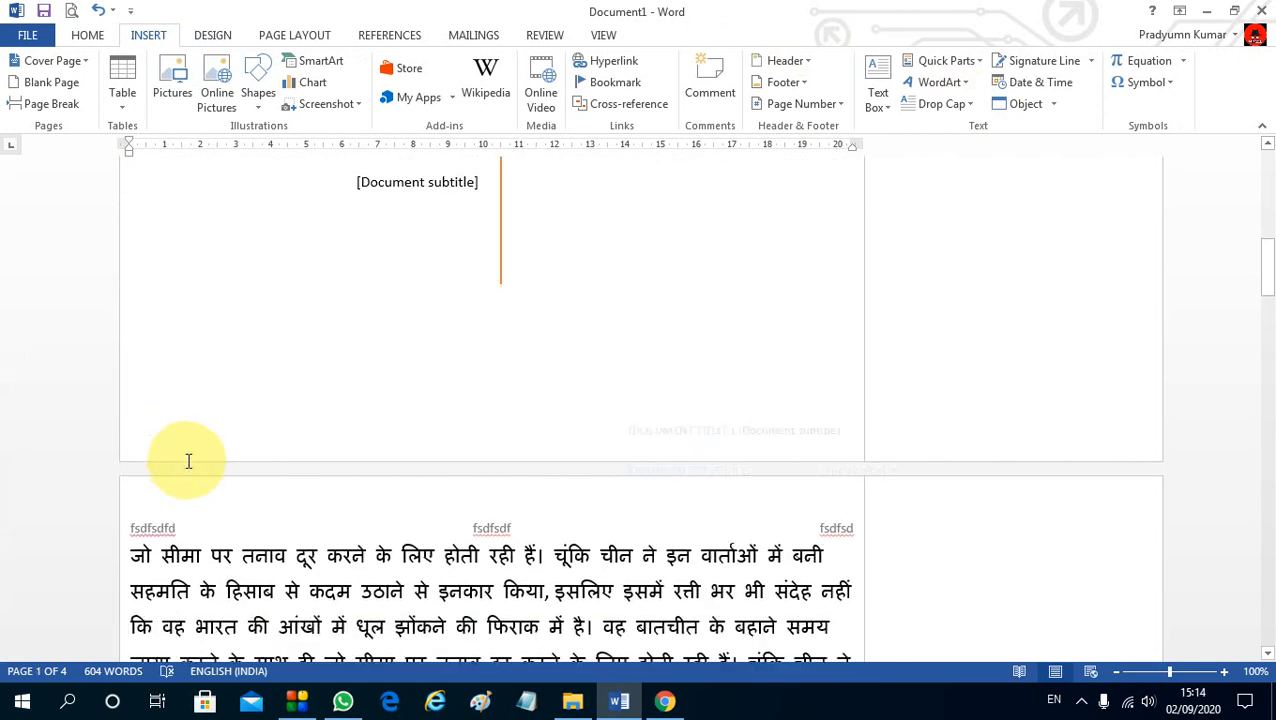
{"action": "scroll", "coordinate": [188, 461], "scroll_direction": "down", "scroll_amount": 3}
{"action": "double_click", "coordinate": [148, 374]}
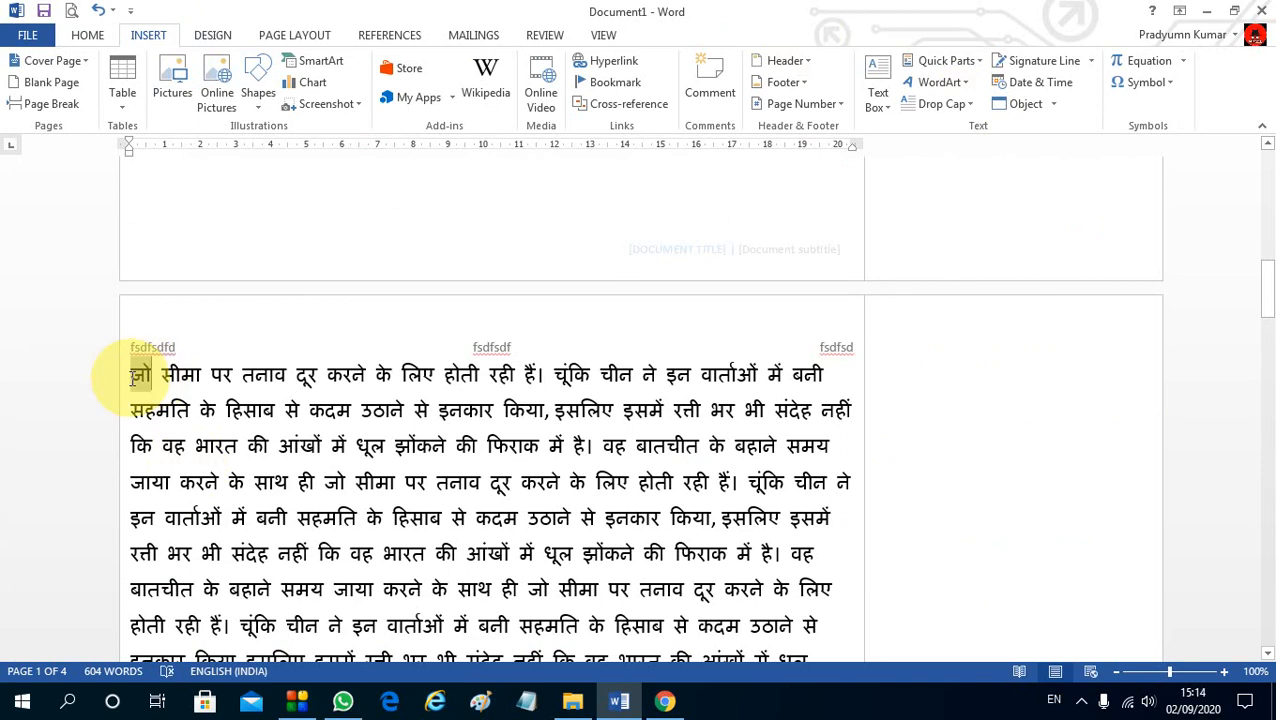
{"action": "left_click", "coordinate": [940, 104]}
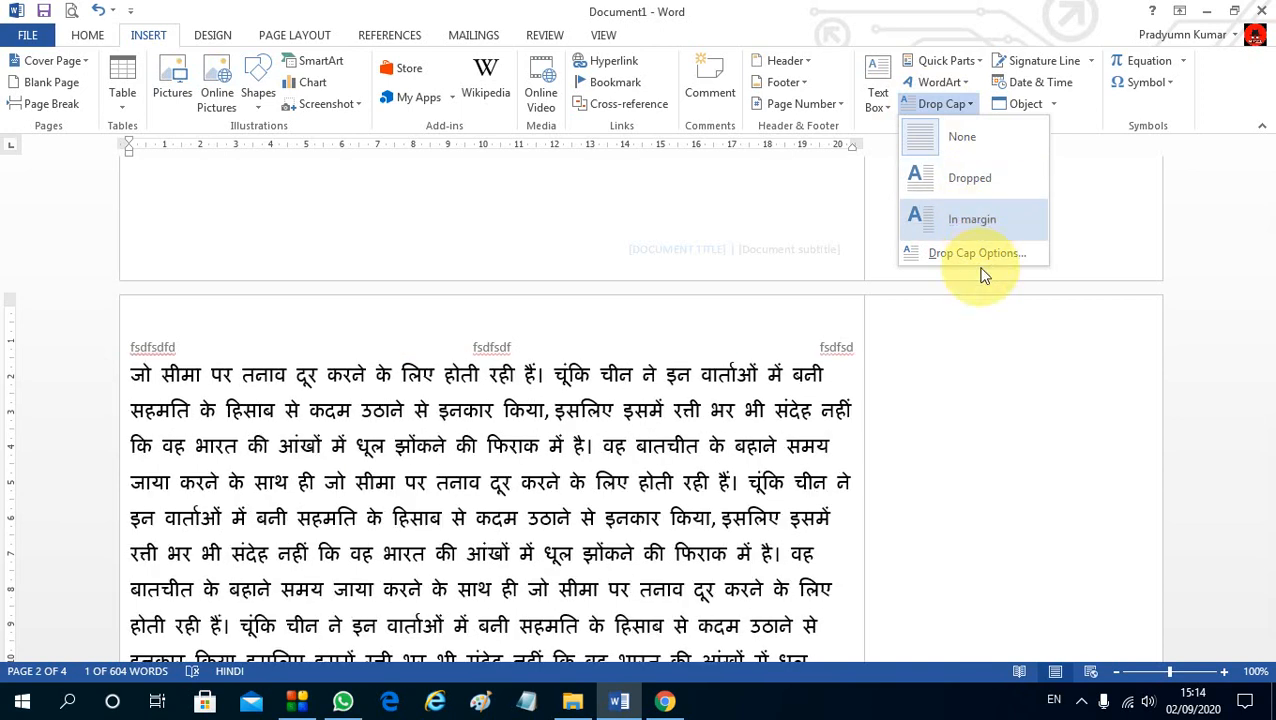
{"action": "left_click", "coordinate": [970, 190]}
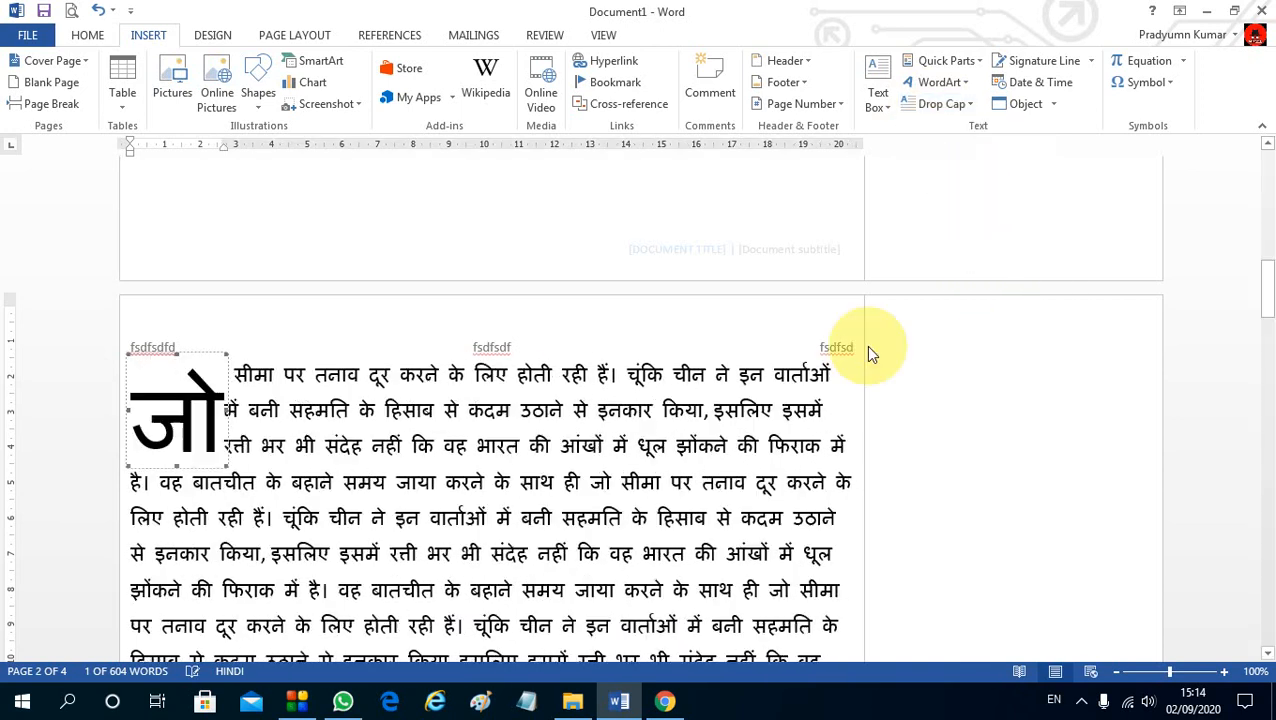
Review the available object types and insert a new Bitmap Image object before "कदम" in the second line of page 2.
{"action": "left_click", "coordinate": [533, 378]}
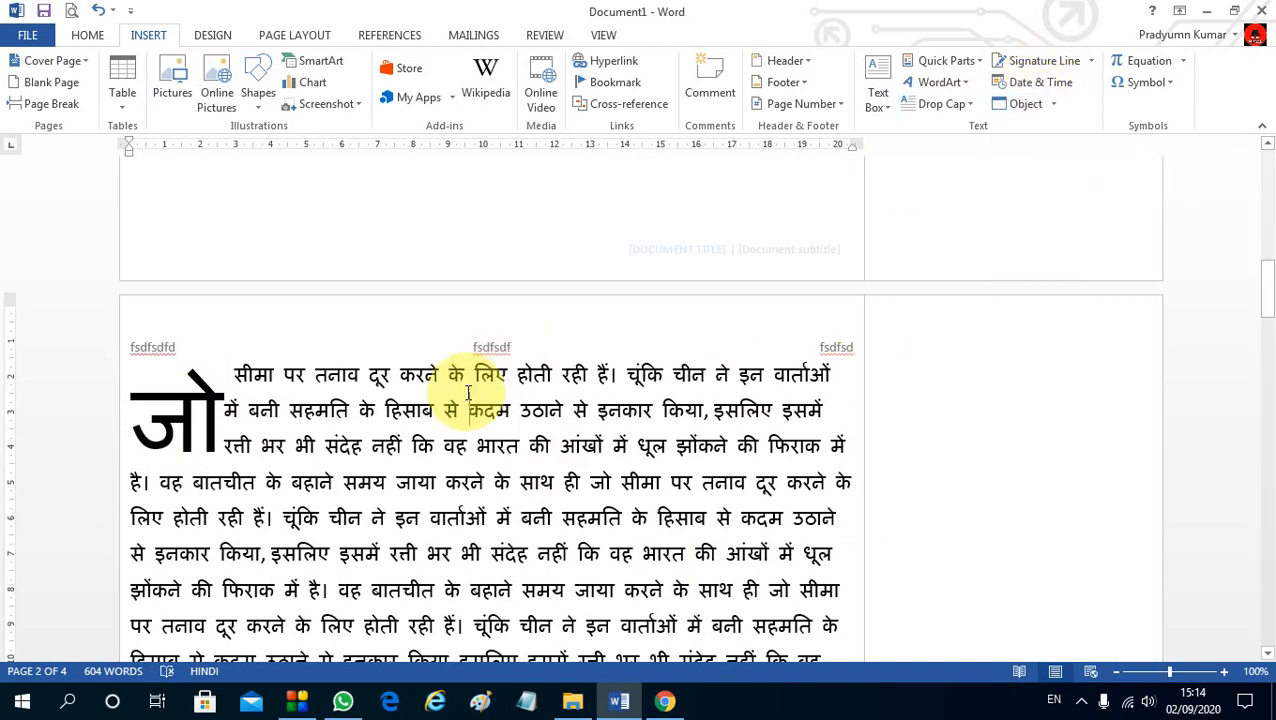
{"action": "left_click", "coordinate": [1027, 104]}
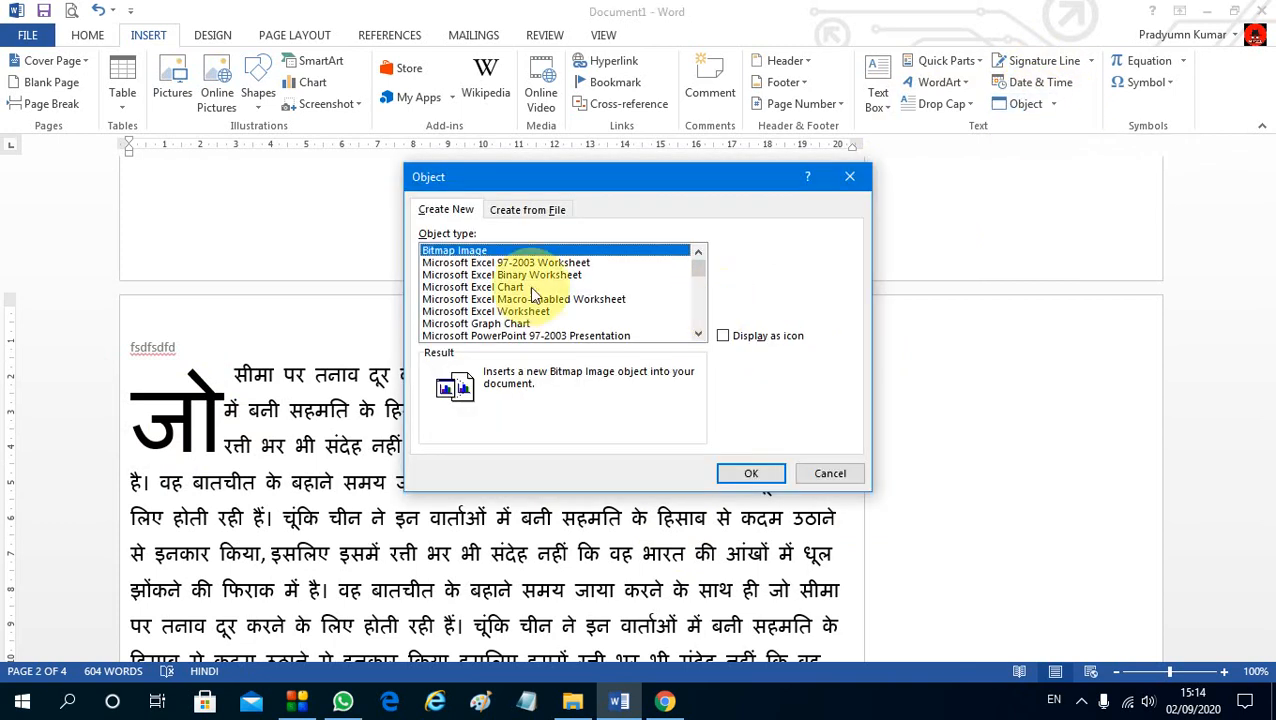
{"action": "scroll", "coordinate": [520, 302], "scroll_direction": "down", "scroll_amount": 5}
{"action": "scroll", "coordinate": [520, 315], "scroll_direction": "up", "scroll_amount": 5}
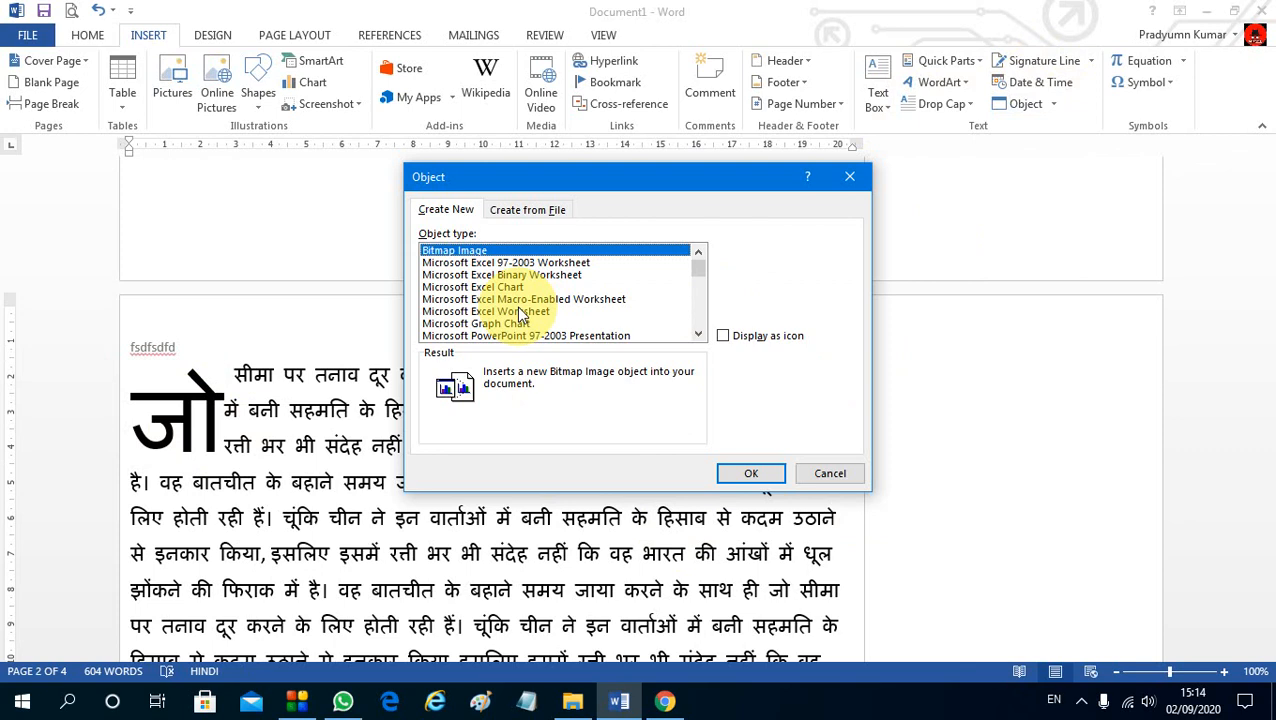
{"action": "scroll", "coordinate": [520, 315], "scroll_direction": "down", "scroll_amount": 5}
{"action": "scroll", "coordinate": [541, 272], "scroll_direction": "up", "scroll_amount": 5}
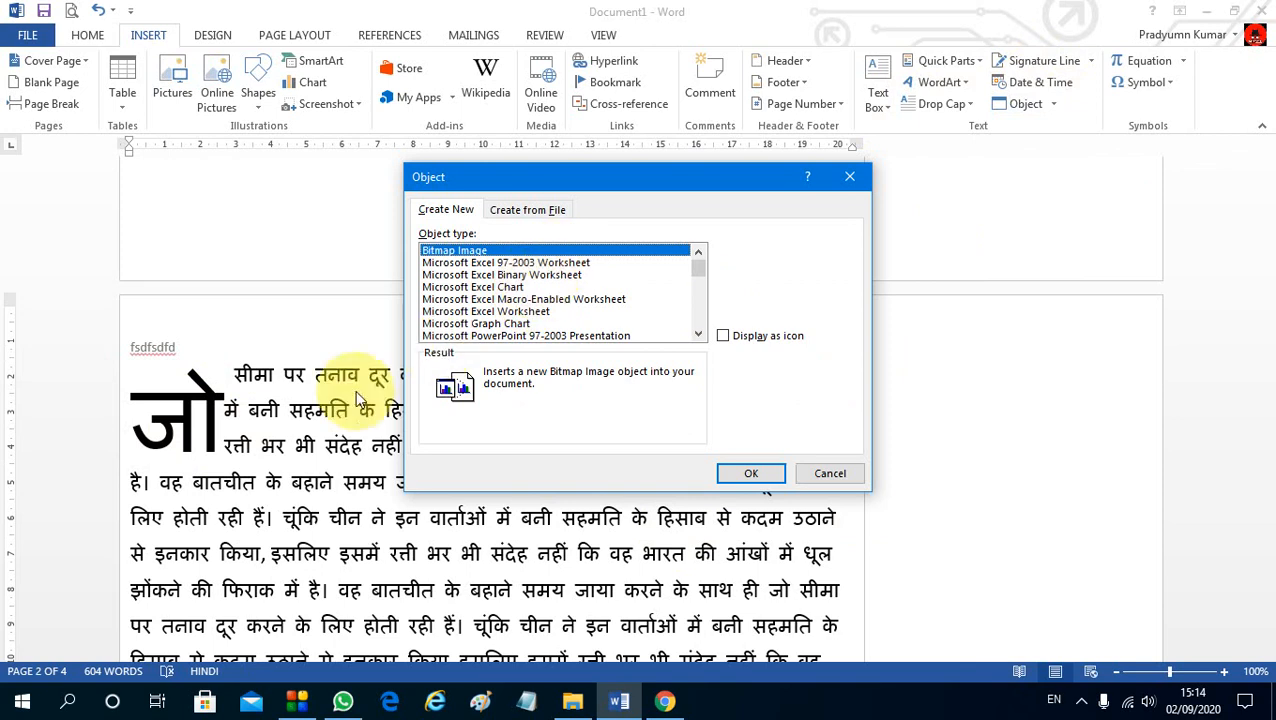
{"action": "left_click", "coordinate": [348, 430]}
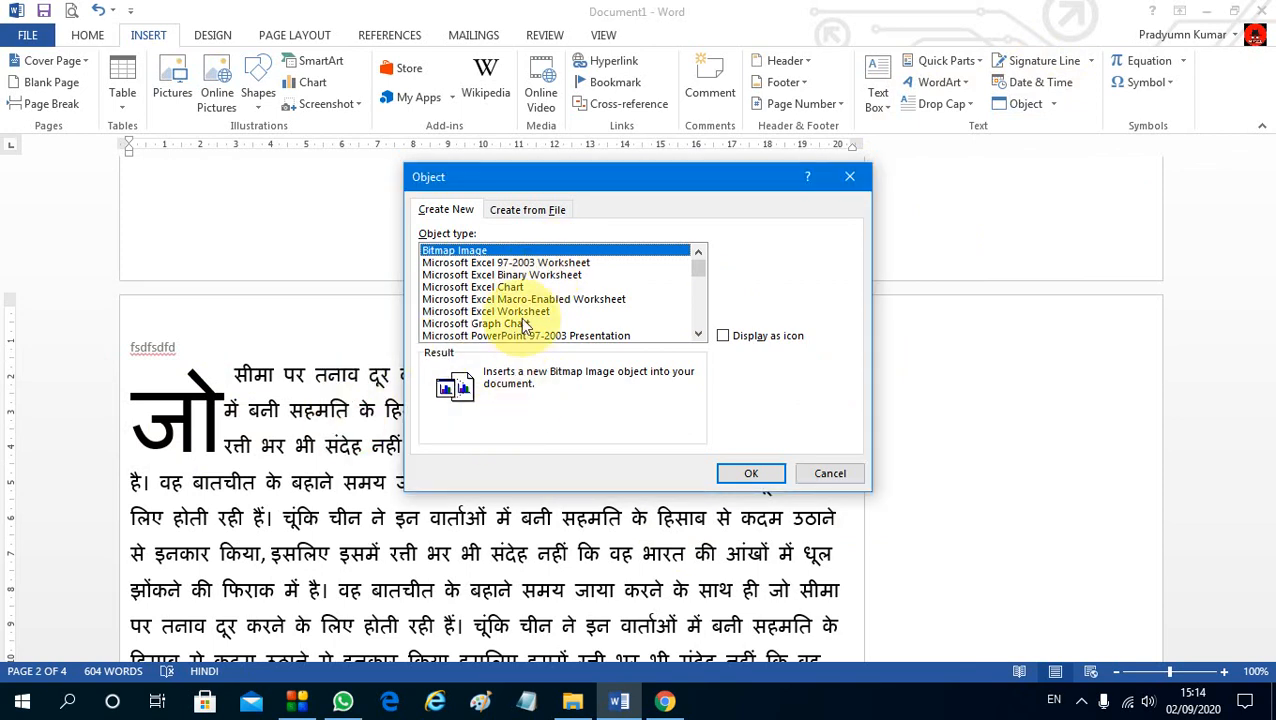
{"action": "scroll", "coordinate": [515, 300], "scroll_direction": "down", "scroll_amount": 5}
{"action": "scroll", "coordinate": [485, 292], "scroll_direction": "up", "scroll_amount": 8}
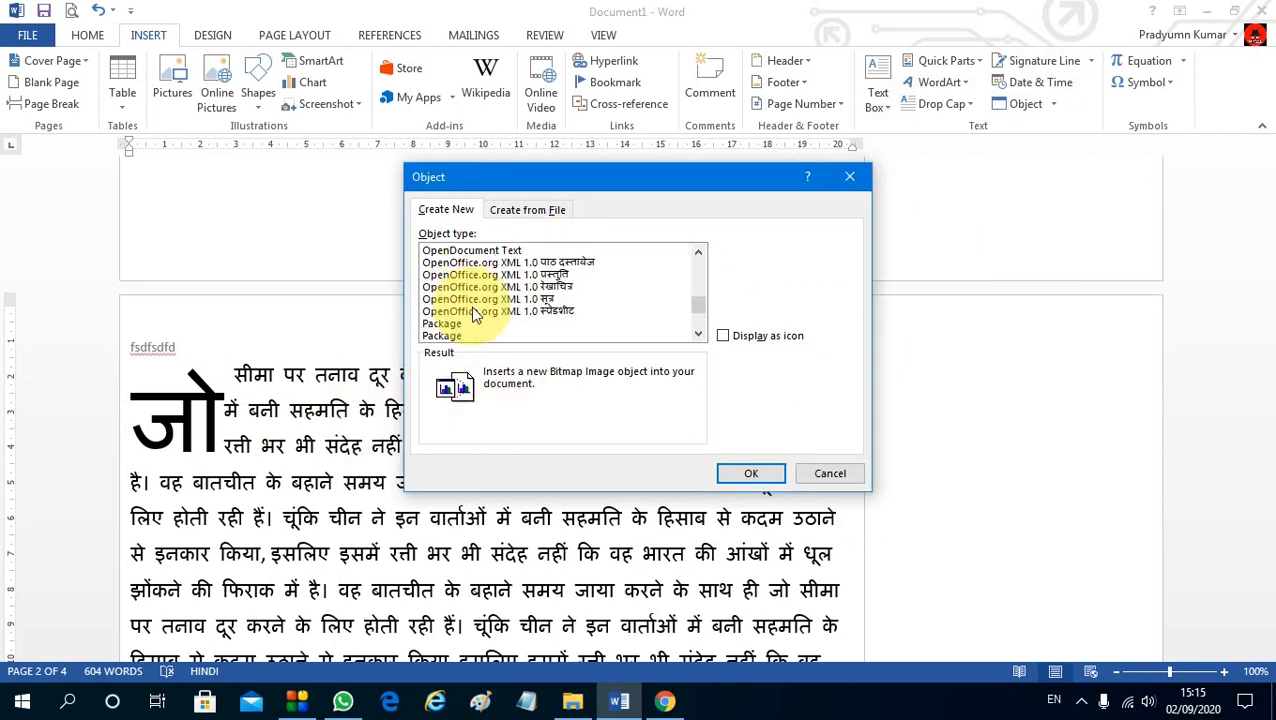
{"action": "left_click", "coordinate": [751, 473]}
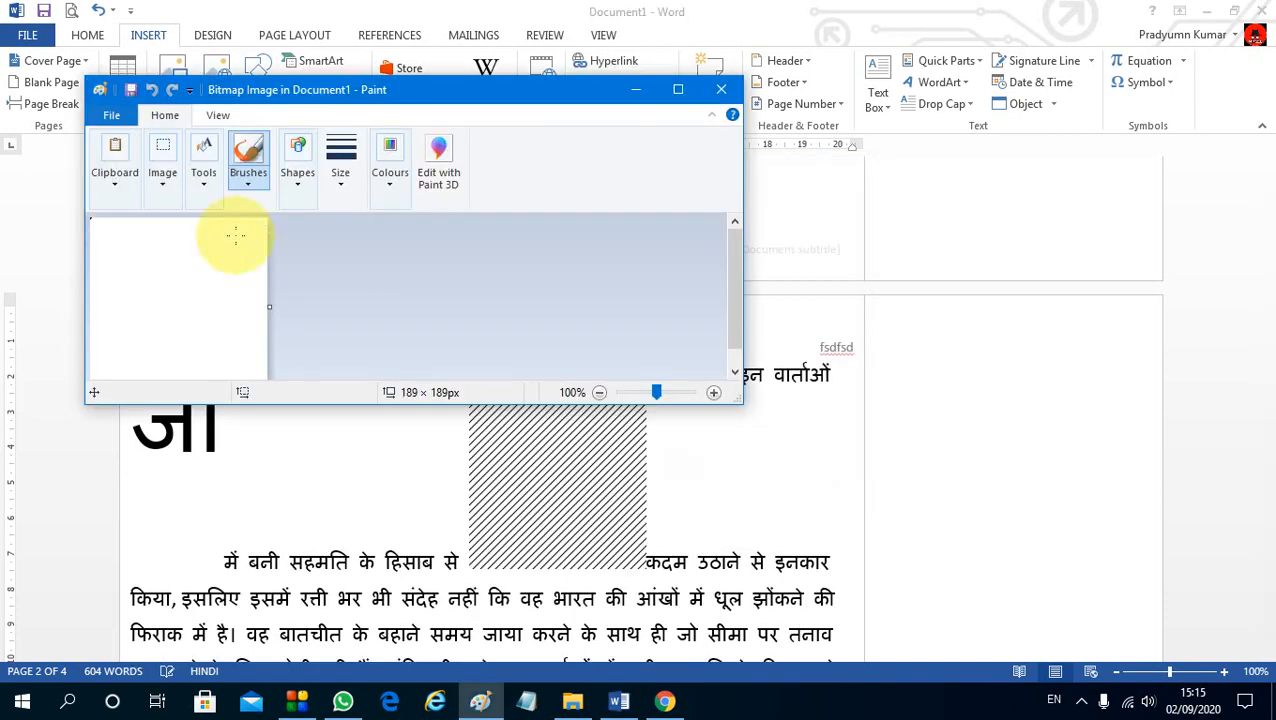
Scribble overlapping freehand loops and lines with the brush on the bitmap's canvas and return to the document.
{"action": "left_click", "coordinate": [186, 271]}
{"action": "mouse_move", "coordinate": [134, 264]}
{"action": "left_mouse_down"}
{"action": "mouse_move", "coordinate": [202, 248]}
{"action": "mouse_move", "coordinate": [242, 347]}
{"action": "mouse_move", "coordinate": [194, 322]}
{"action": "mouse_move", "coordinate": [205, 336]}
{"action": "mouse_move", "coordinate": [184, 245]}
{"action": "mouse_move", "coordinate": [188, 283]}
{"action": "left_mouse_up"}
{"action": "left_click_drag", "start_coordinate": [185, 248], "coordinate": [201, 283]}
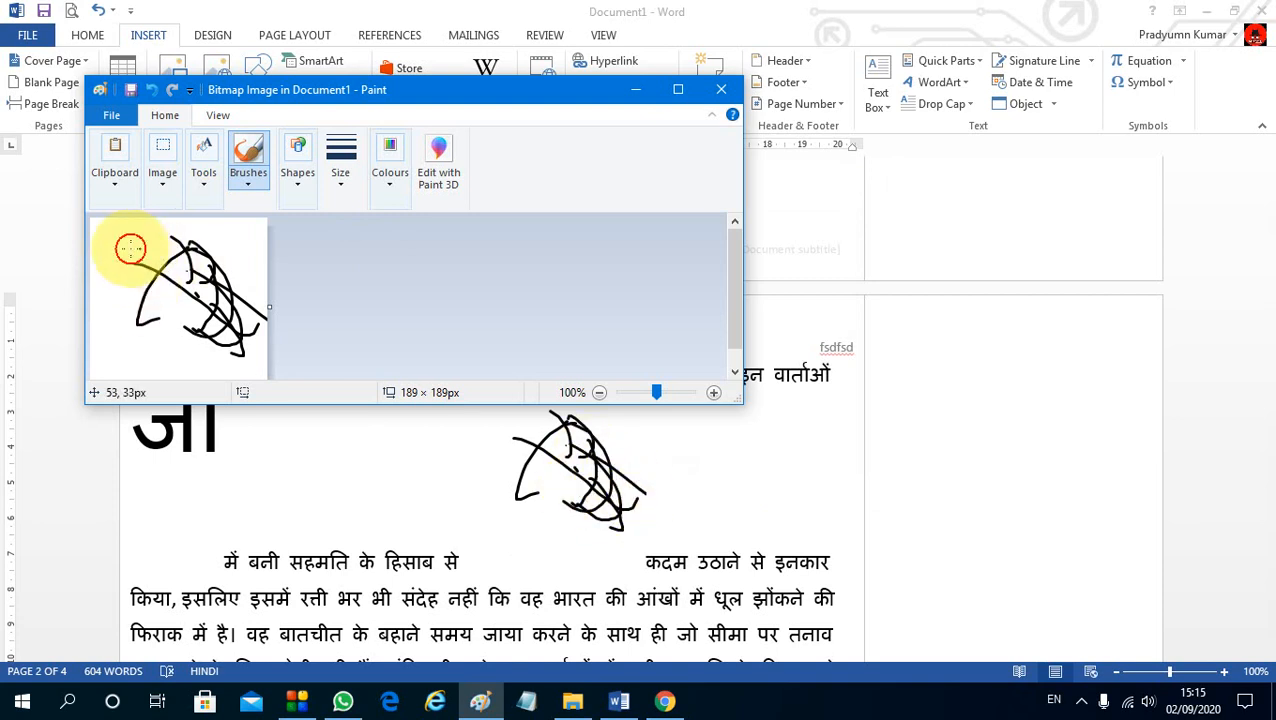
{"action": "mouse_move", "coordinate": [130, 248]}
{"action": "left_mouse_down"}
{"action": "mouse_move", "coordinate": [177, 319]}
{"action": "mouse_move", "coordinate": [114, 276]}
{"action": "mouse_move", "coordinate": [200, 300]}
{"action": "left_mouse_up"}
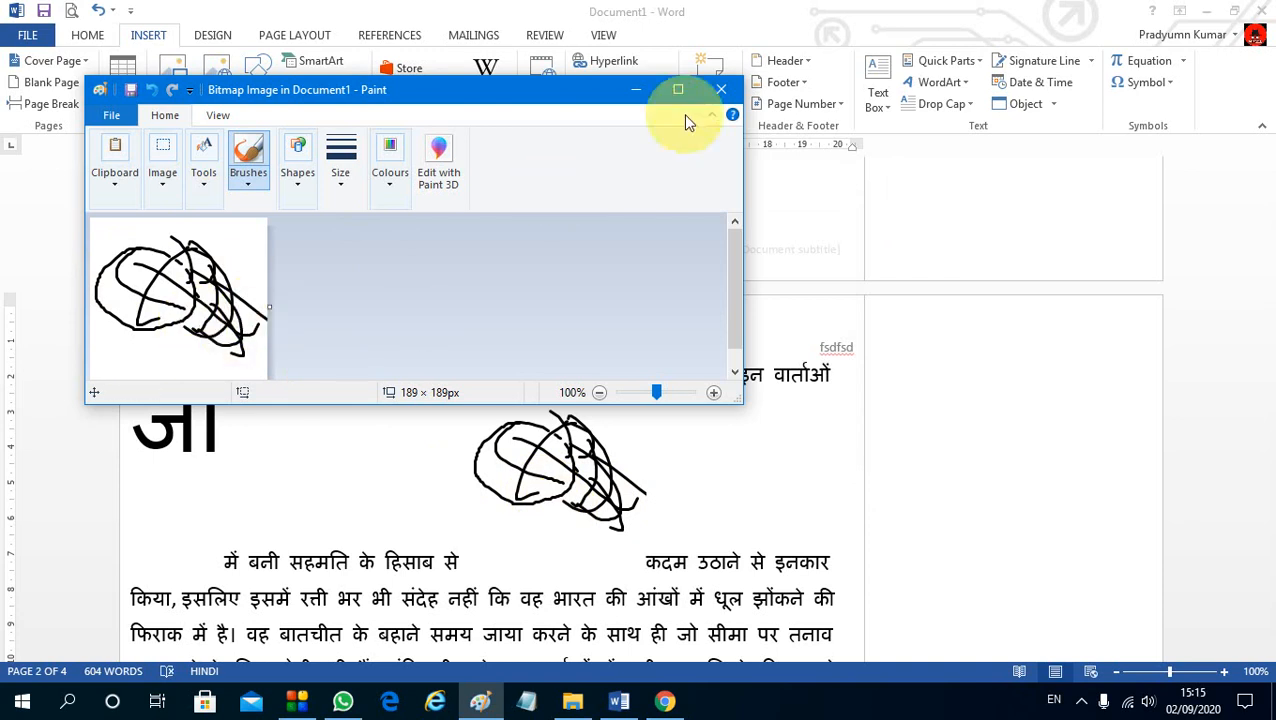
{"action": "left_click", "coordinate": [722, 90]}
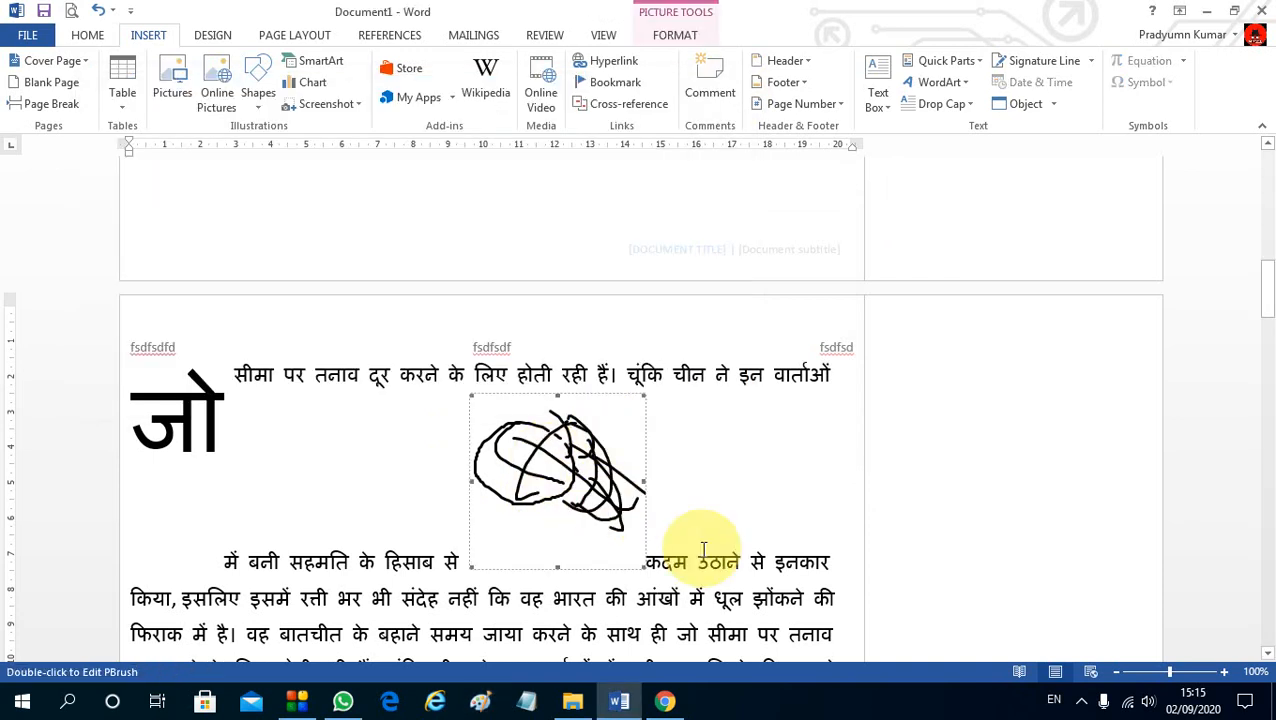
Deselect the bitmap drawing, place the cursor after "उठाने" in the second line of page 2, and review the built-in equations.
{"action": "left_click", "coordinate": [739, 496]}
{"action": "scroll", "coordinate": [739, 496], "scroll_direction": "up", "scroll_amount": 1}
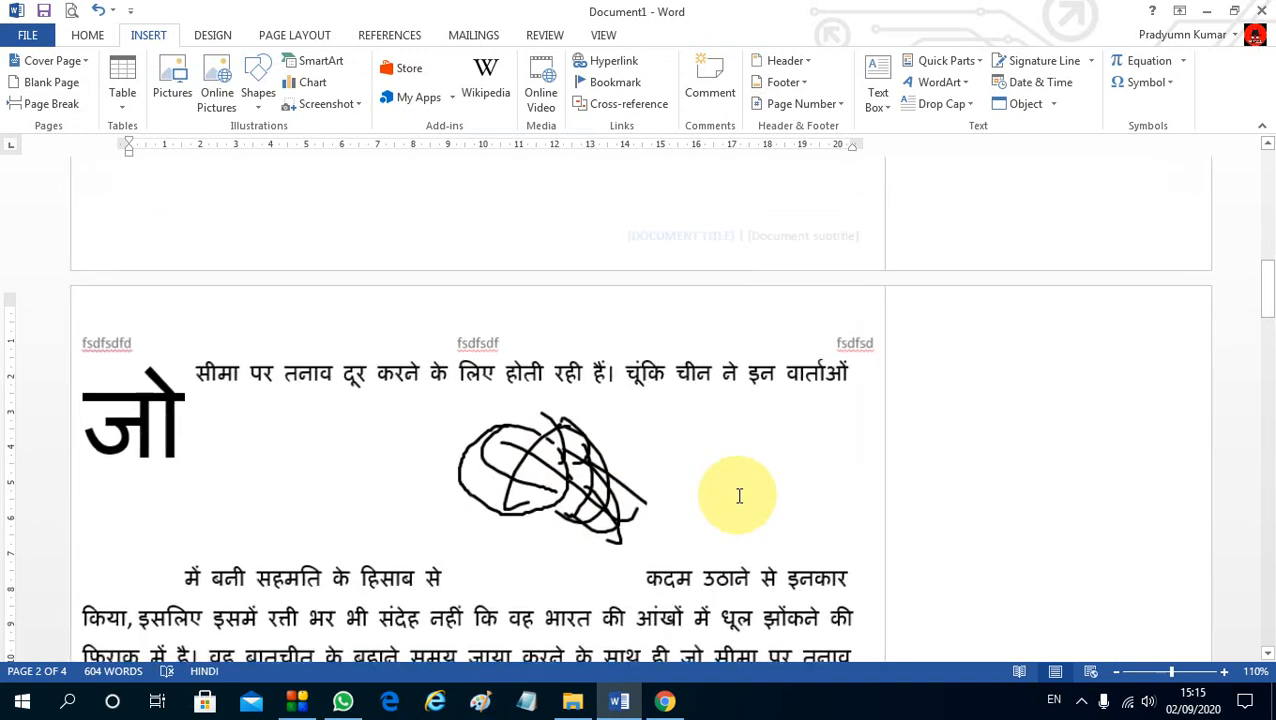
{"action": "left_click", "coordinate": [553, 483]}
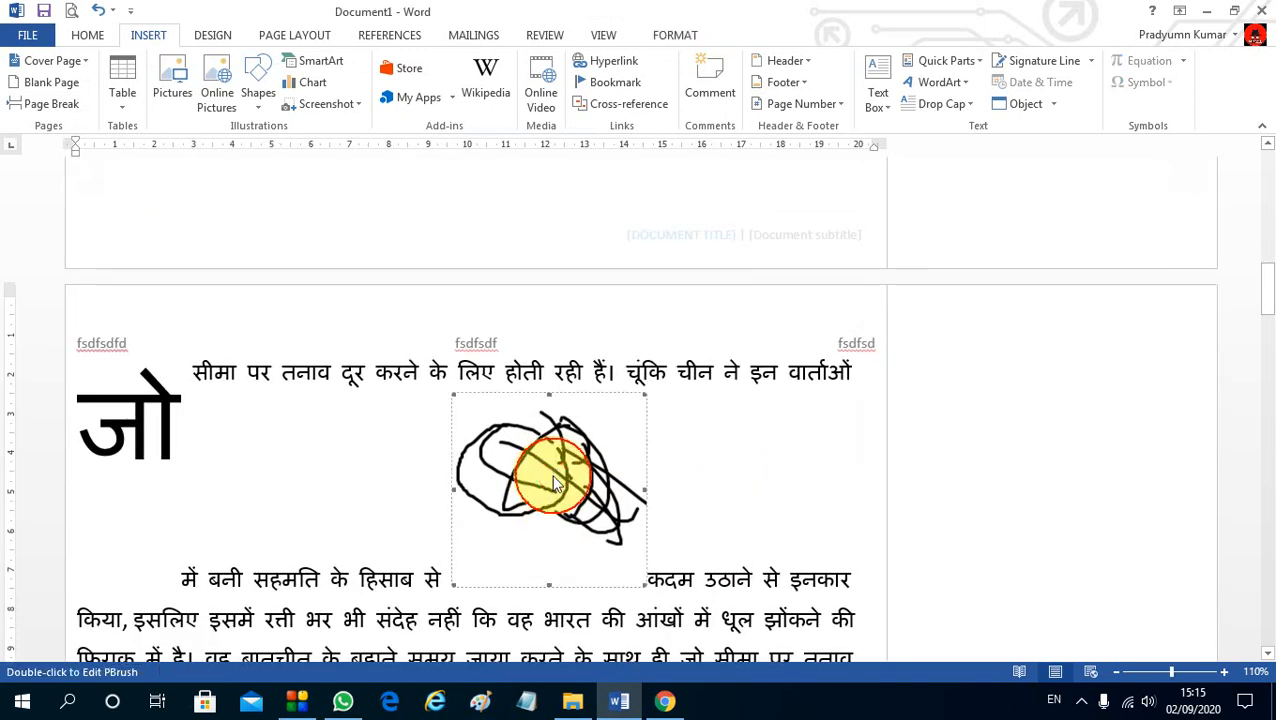
{"action": "left_click", "coordinate": [748, 484]}
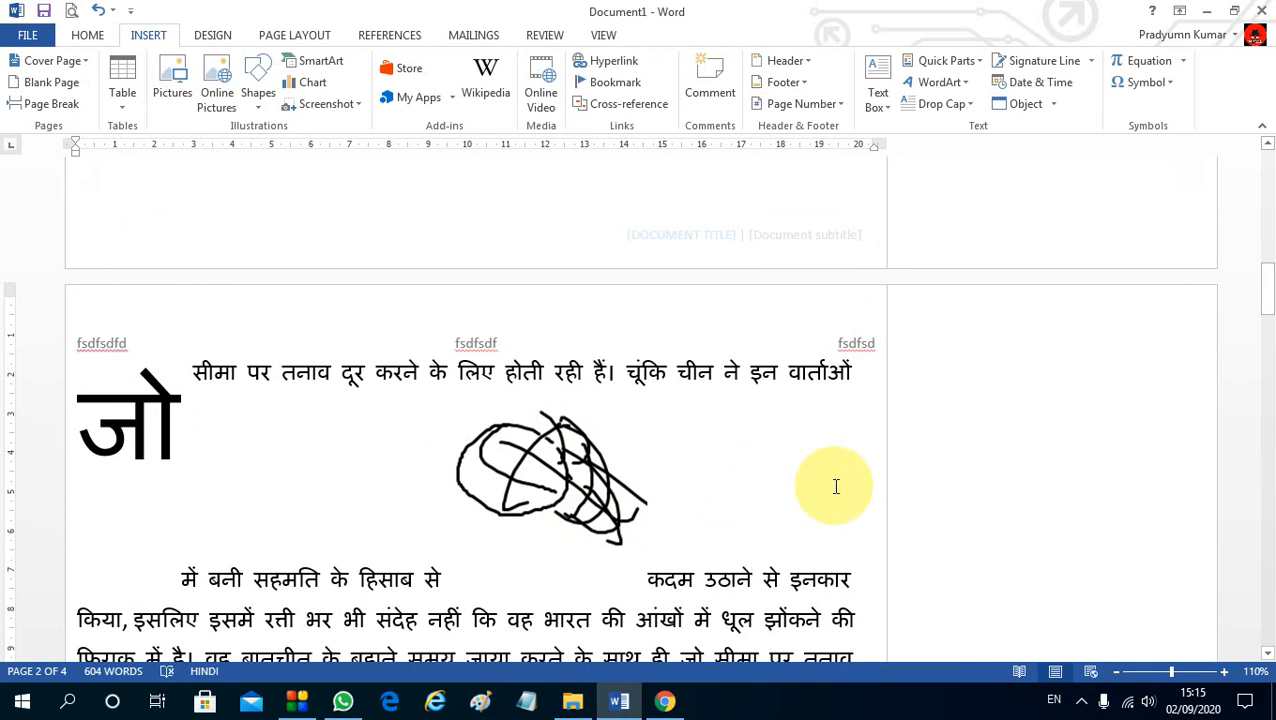
{"action": "left_click", "coordinate": [1183, 63]}
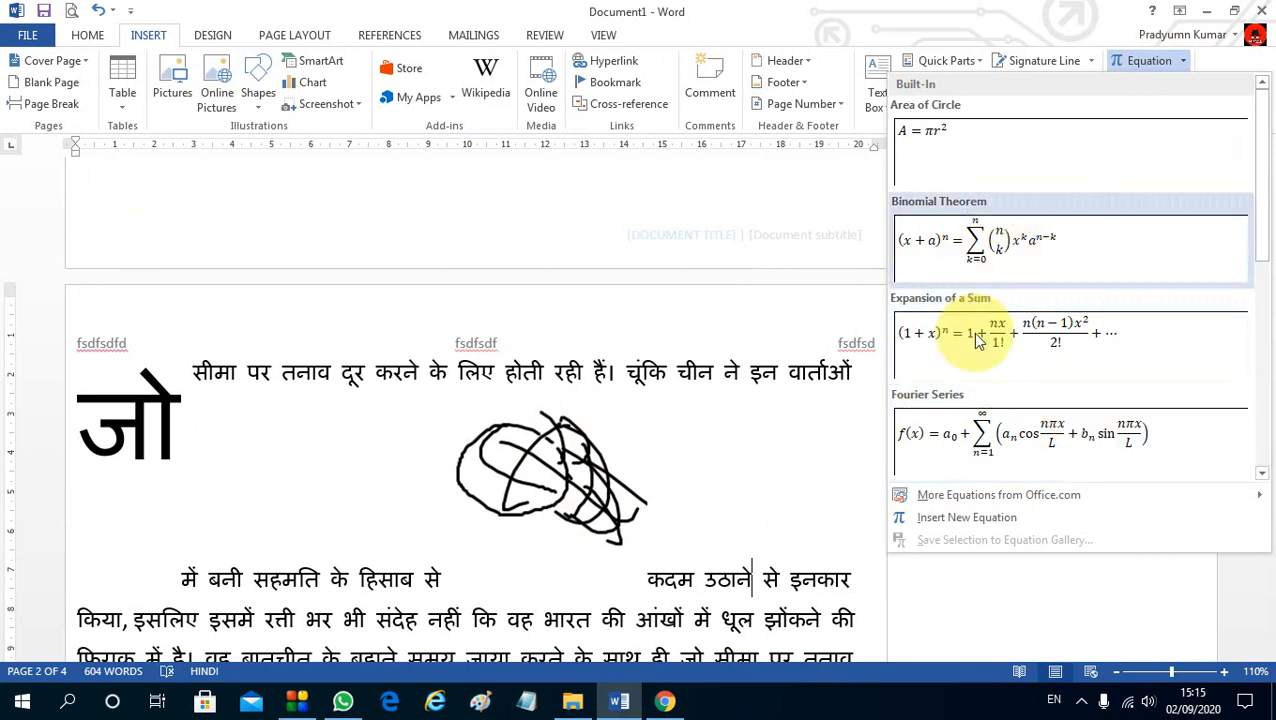
{"action": "left_click", "coordinate": [1183, 62]}
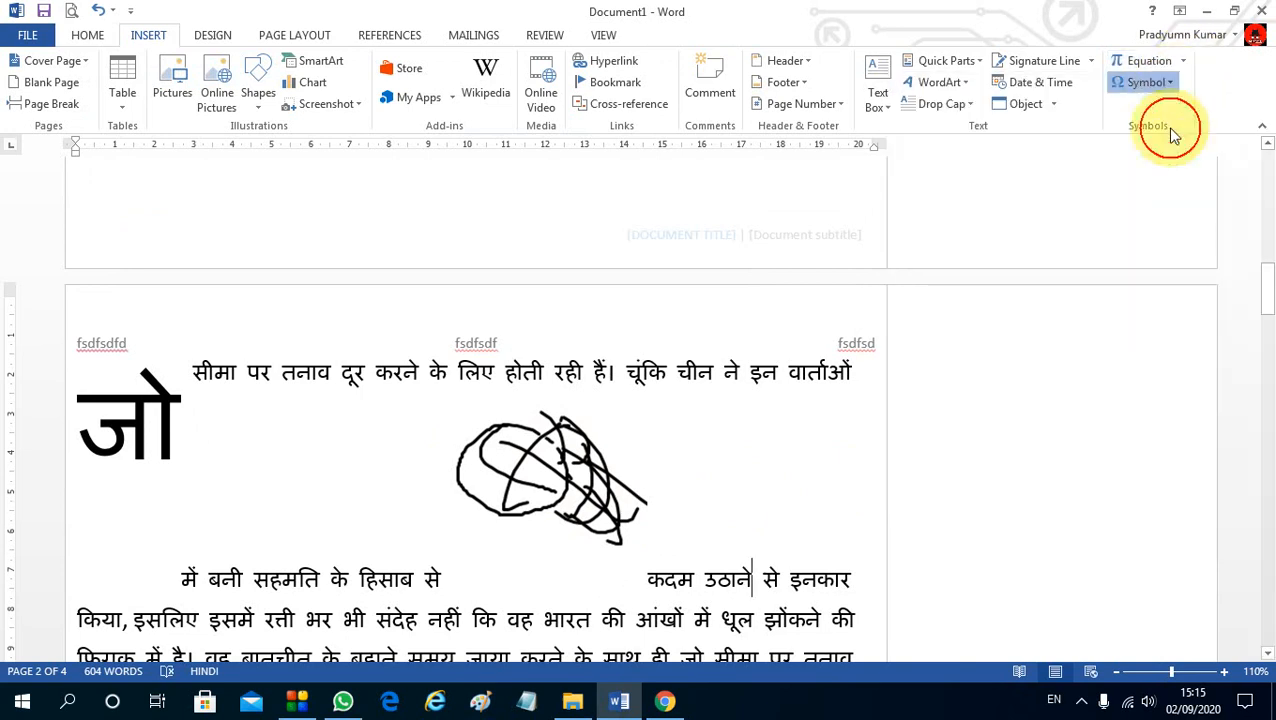
Insert the symbol Œ (Latin Capital Ligature Oe) in the Bahnschrift SemiLight Condensed font after "उठाने" on page 2.
{"action": "left_click", "coordinate": [1148, 82]}
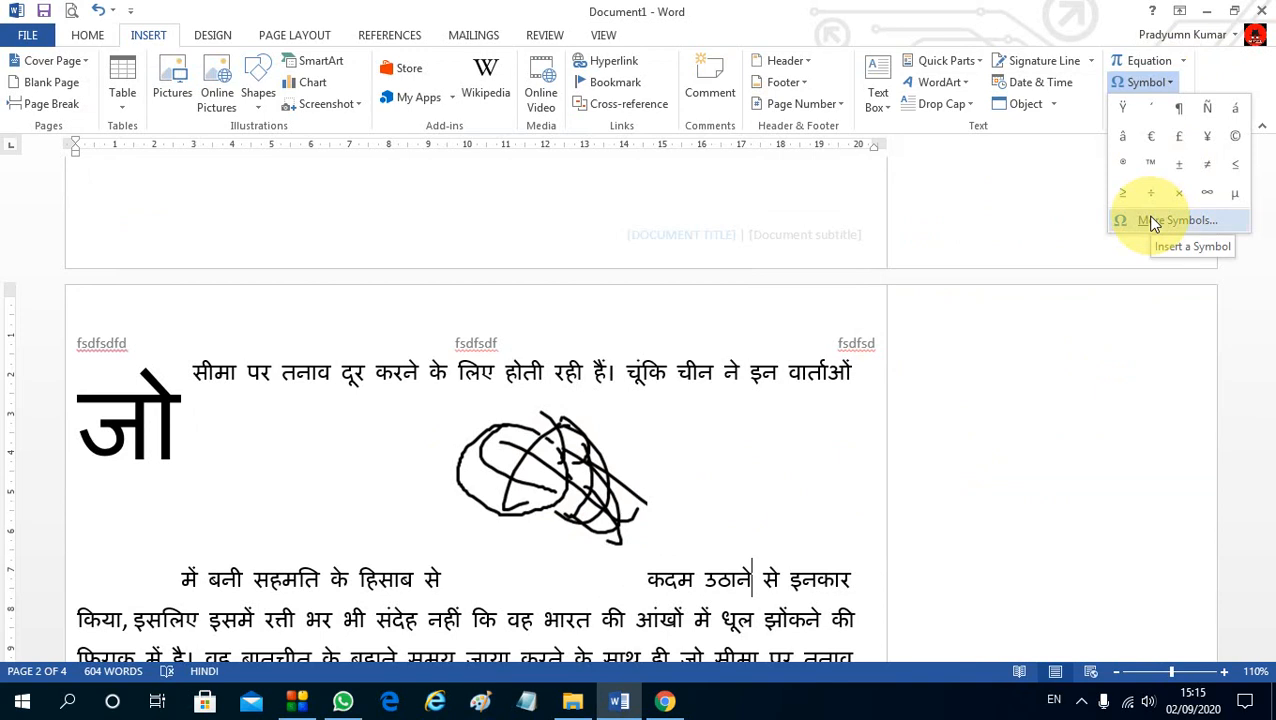
{"action": "left_click", "coordinate": [1152, 222]}
{"action": "left_click", "coordinate": [630, 272]}
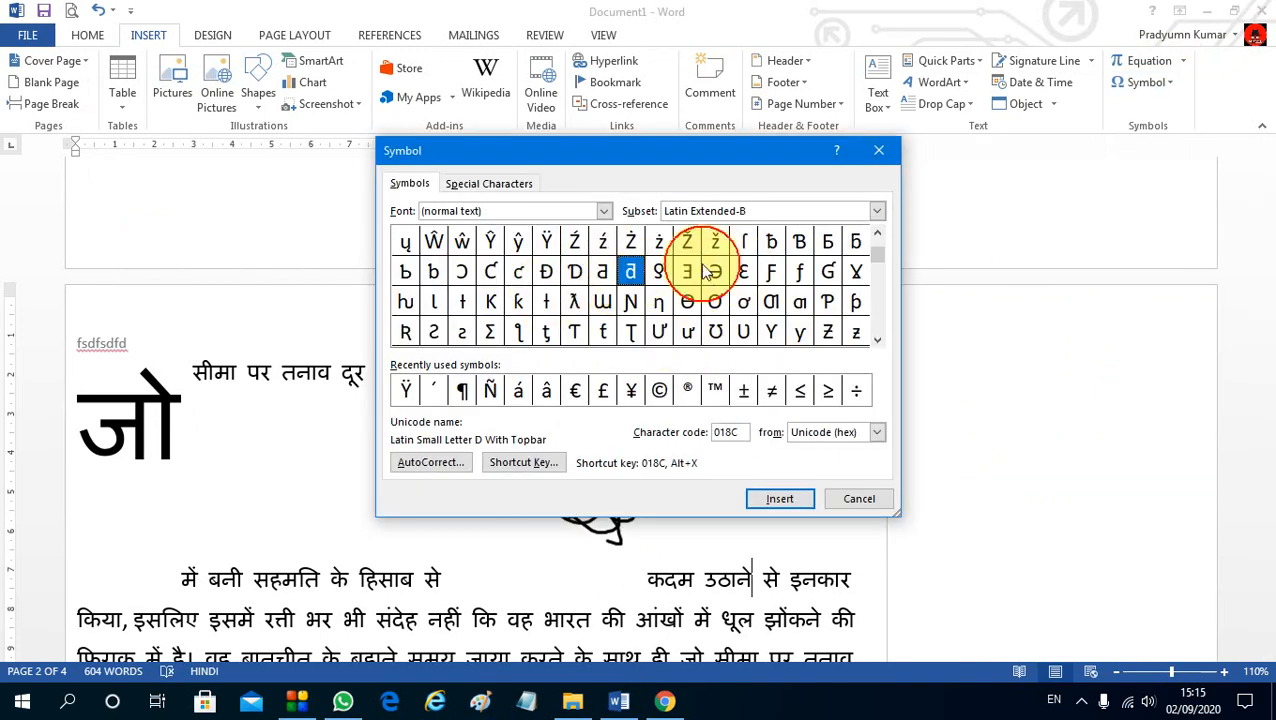
{"action": "left_click", "coordinate": [606, 218]}
{"action": "scroll", "coordinate": [564, 293], "scroll_direction": "down", "scroll_amount": 2}
{"action": "left_click", "coordinate": [560, 280]}
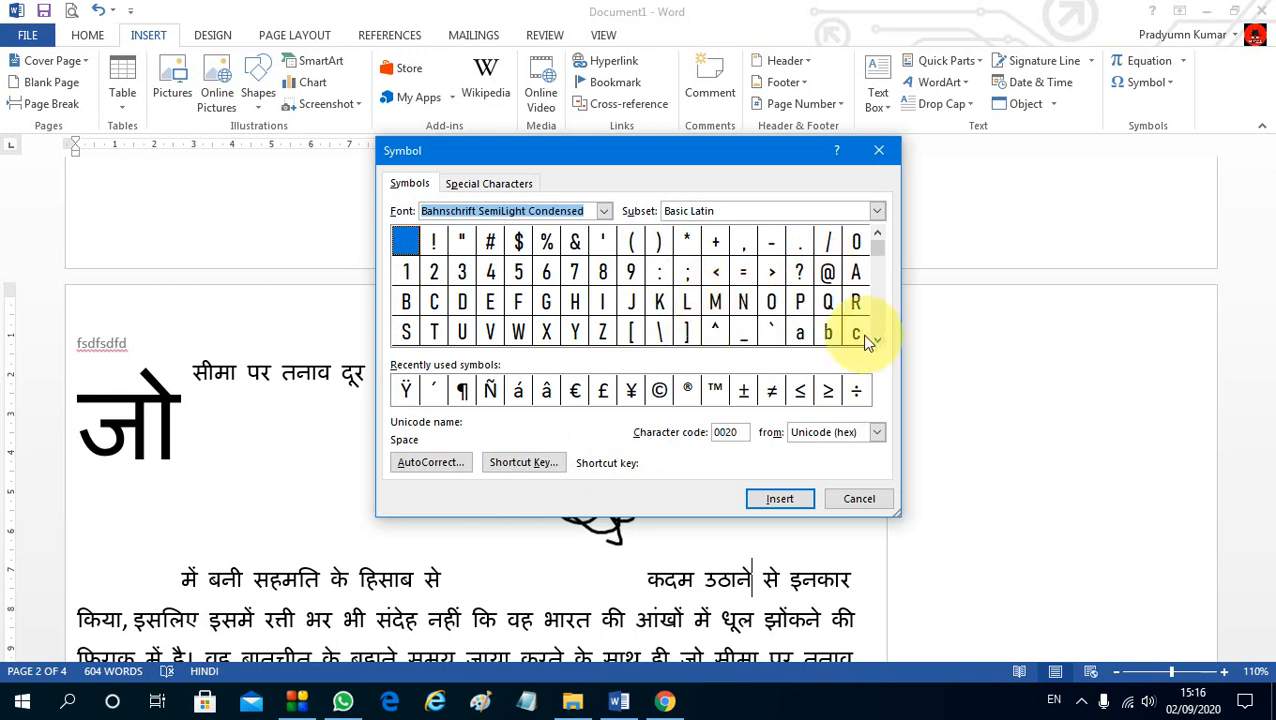
{"action": "scroll", "coordinate": [868, 300], "scroll_direction": "down", "scroll_amount": 6}
{"action": "left_click", "coordinate": [768, 300]}
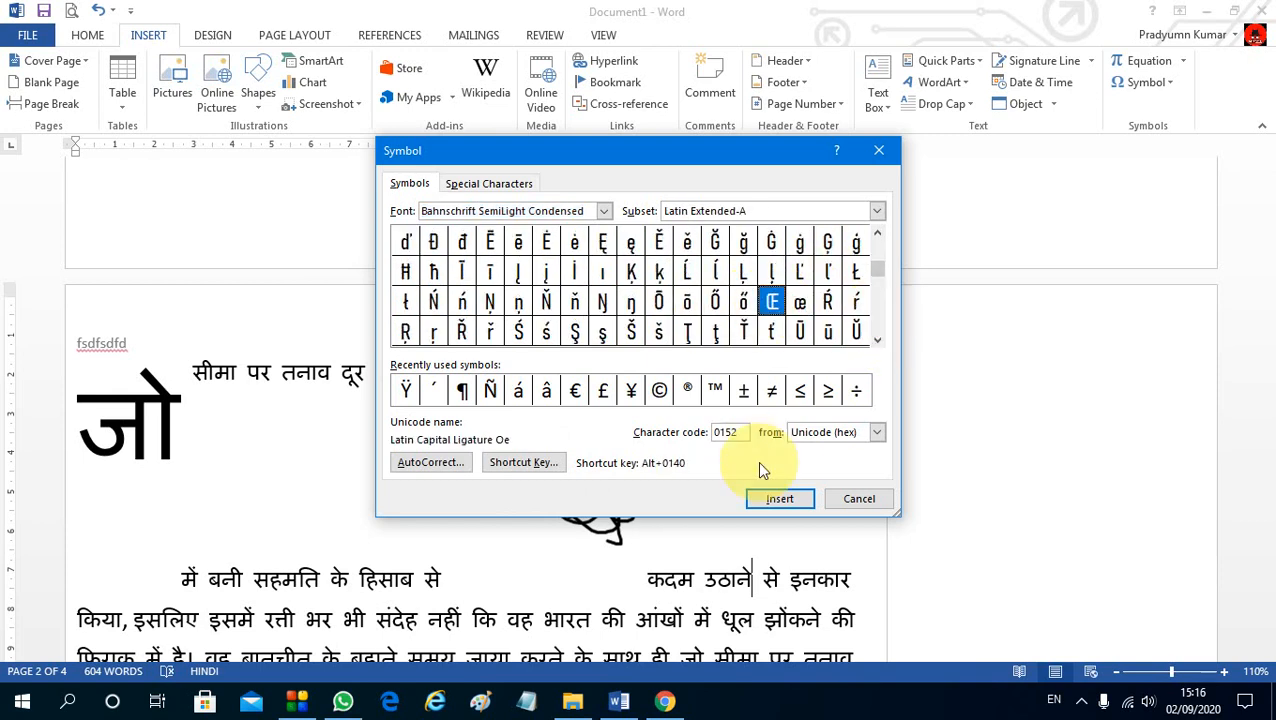
{"action": "left_click", "coordinate": [772, 498]}
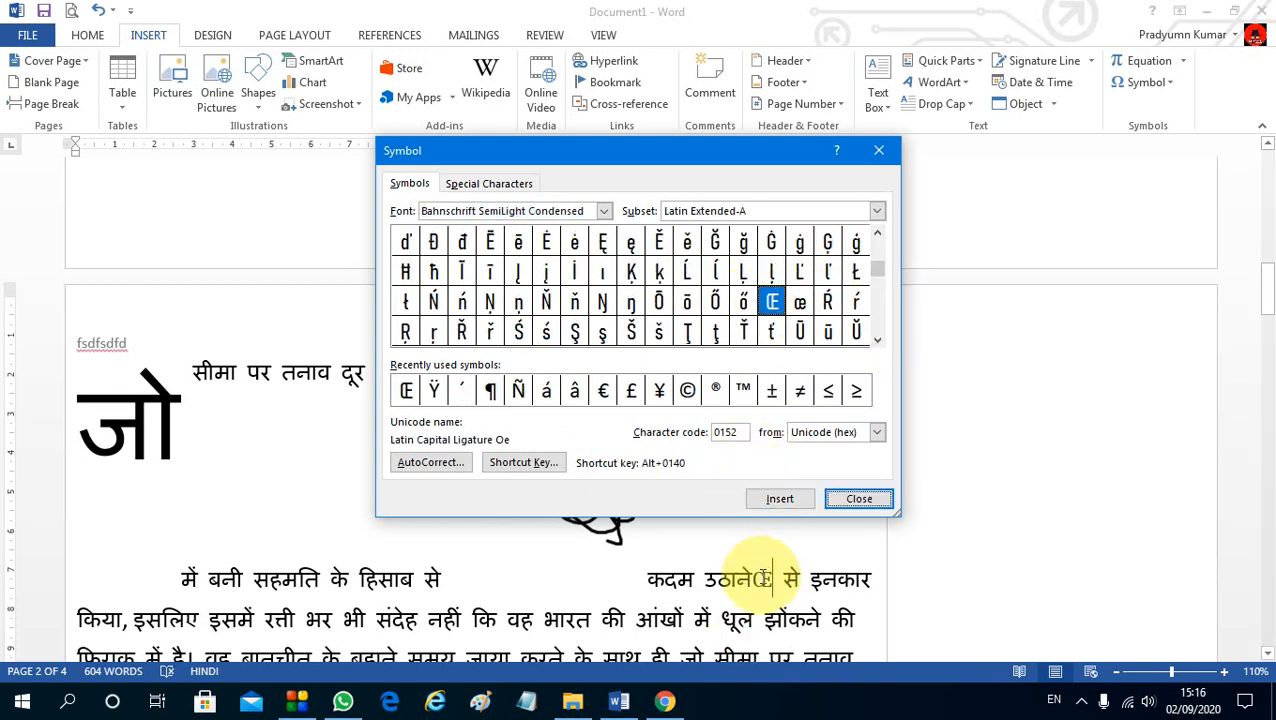
{"action": "left_click", "coordinate": [861, 499]}
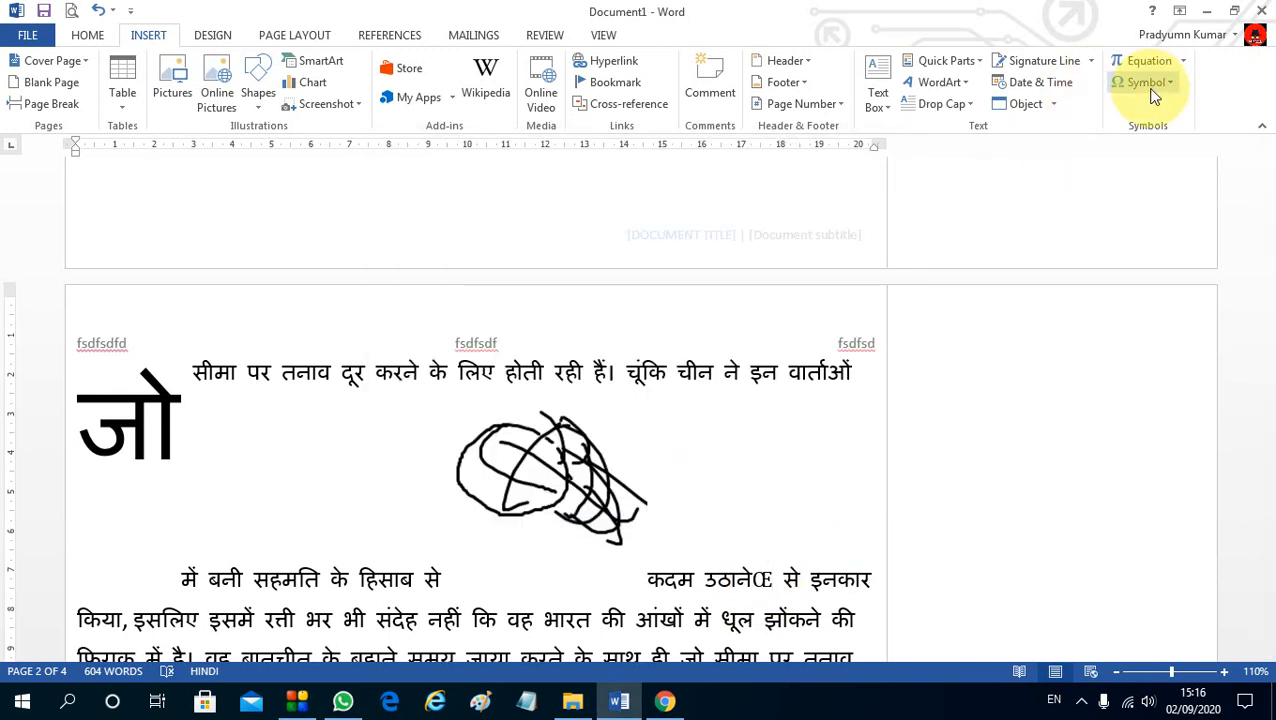
{"action": "left_click", "coordinate": [587, 478]}
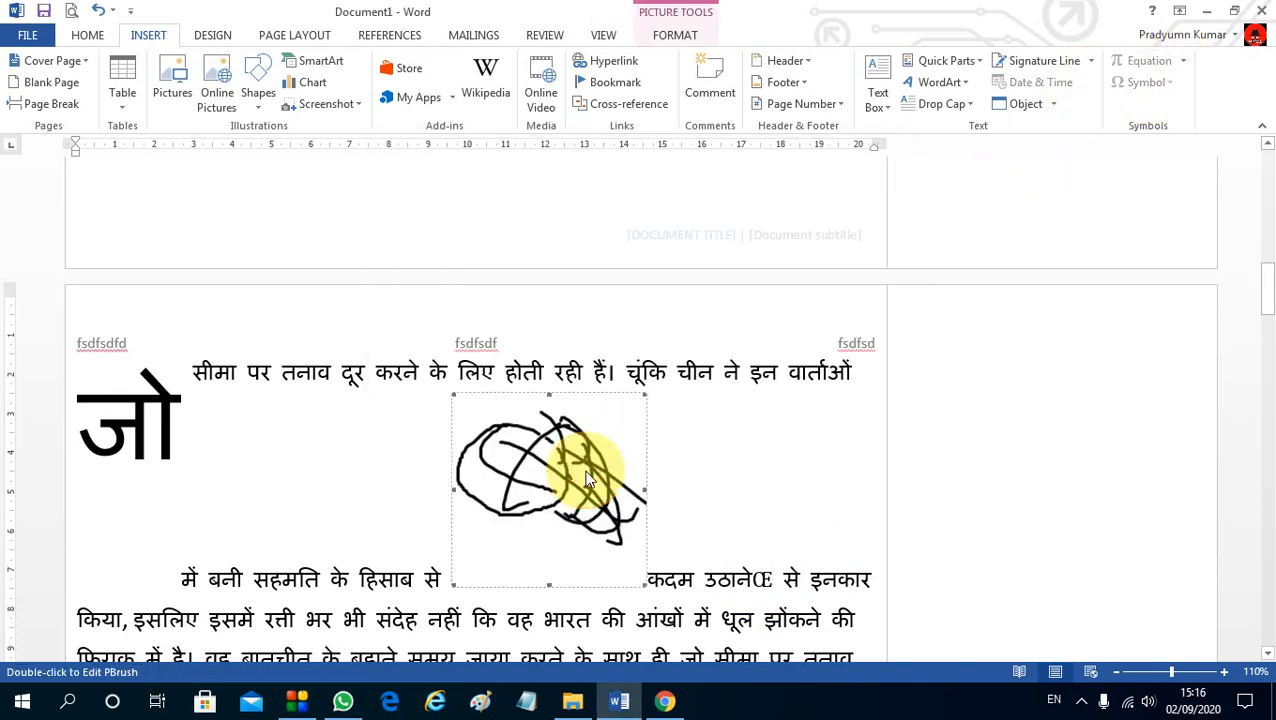
{"action": "left_click", "coordinate": [97, 37]}
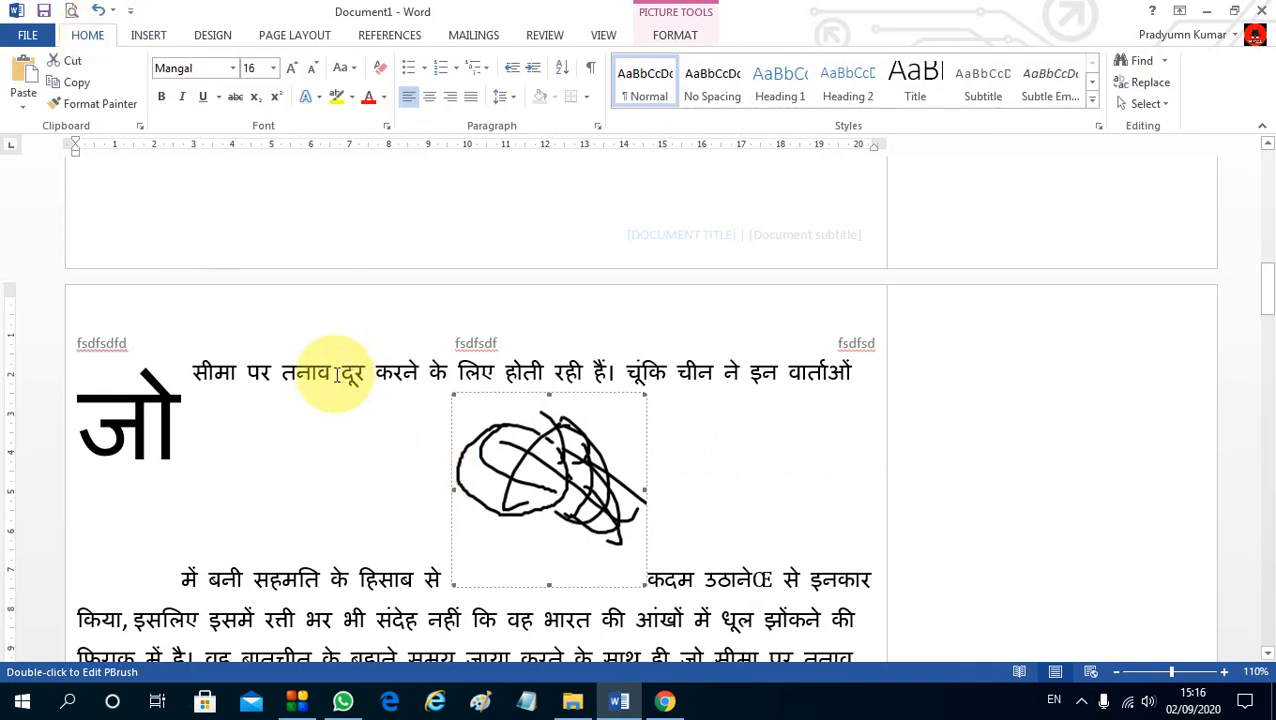
{"action": "left_click_drag", "start_coordinate": [337, 373], "coordinate": [778, 372]}
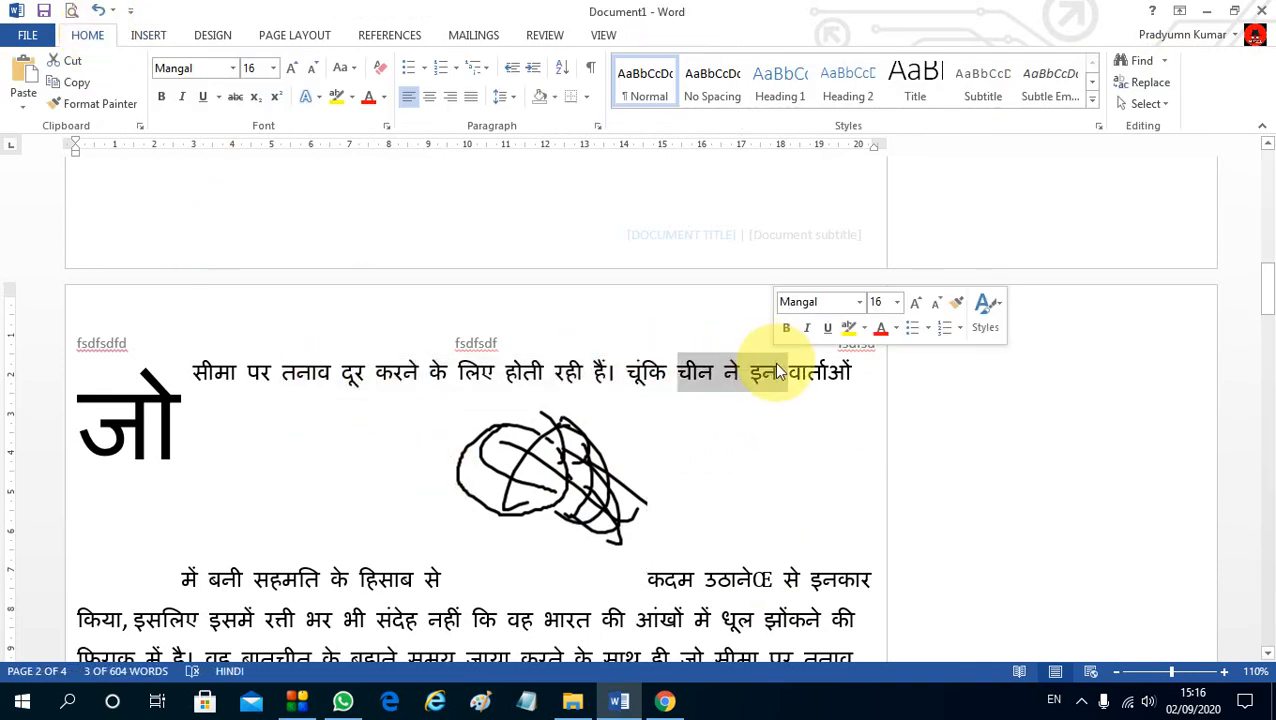
{"action": "left_click", "coordinate": [778, 372]}
{"action": "left_click", "coordinate": [290, 390], "text": "shift"}
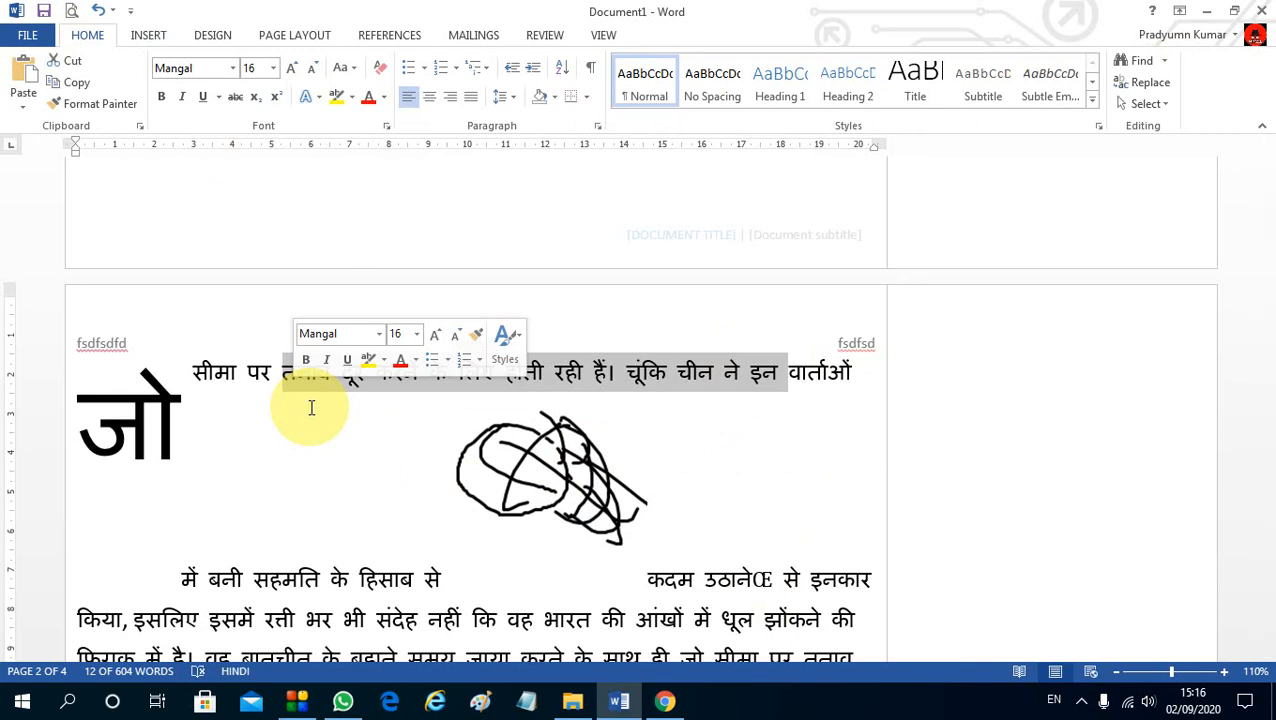
{"action": "left_click", "coordinate": [626, 379]}
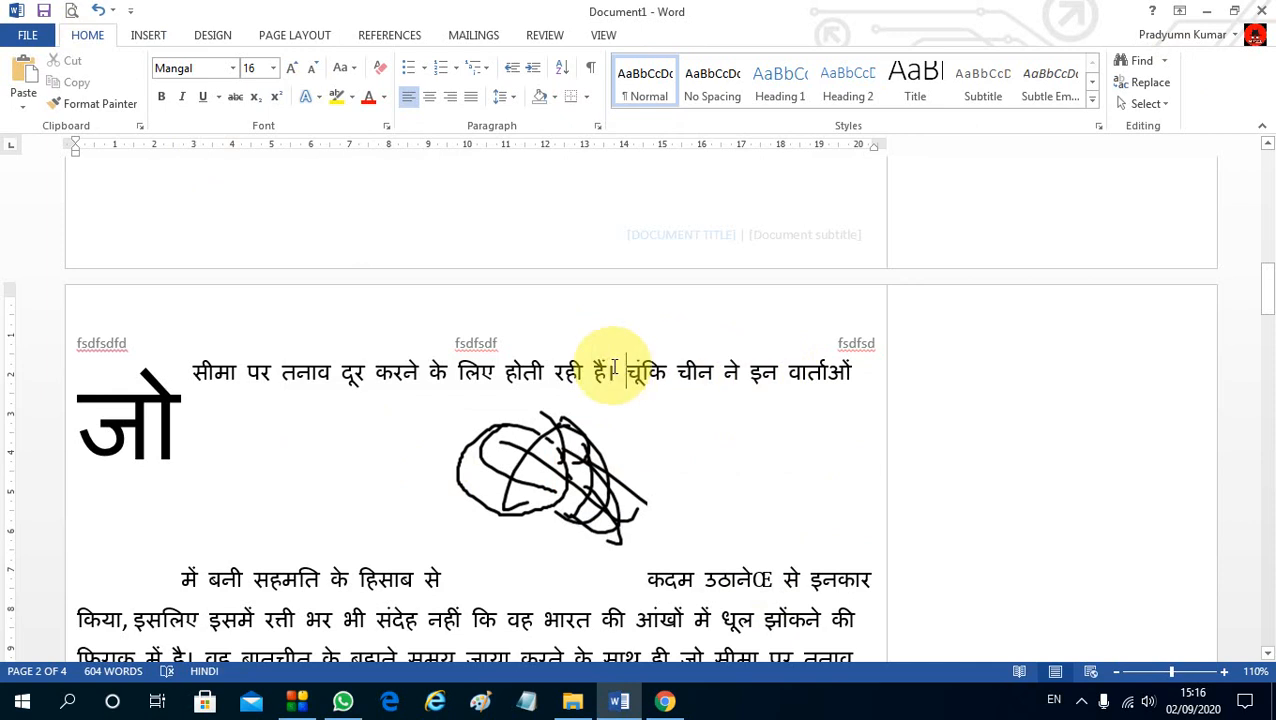
{"action": "left_click", "coordinate": [613, 370]}
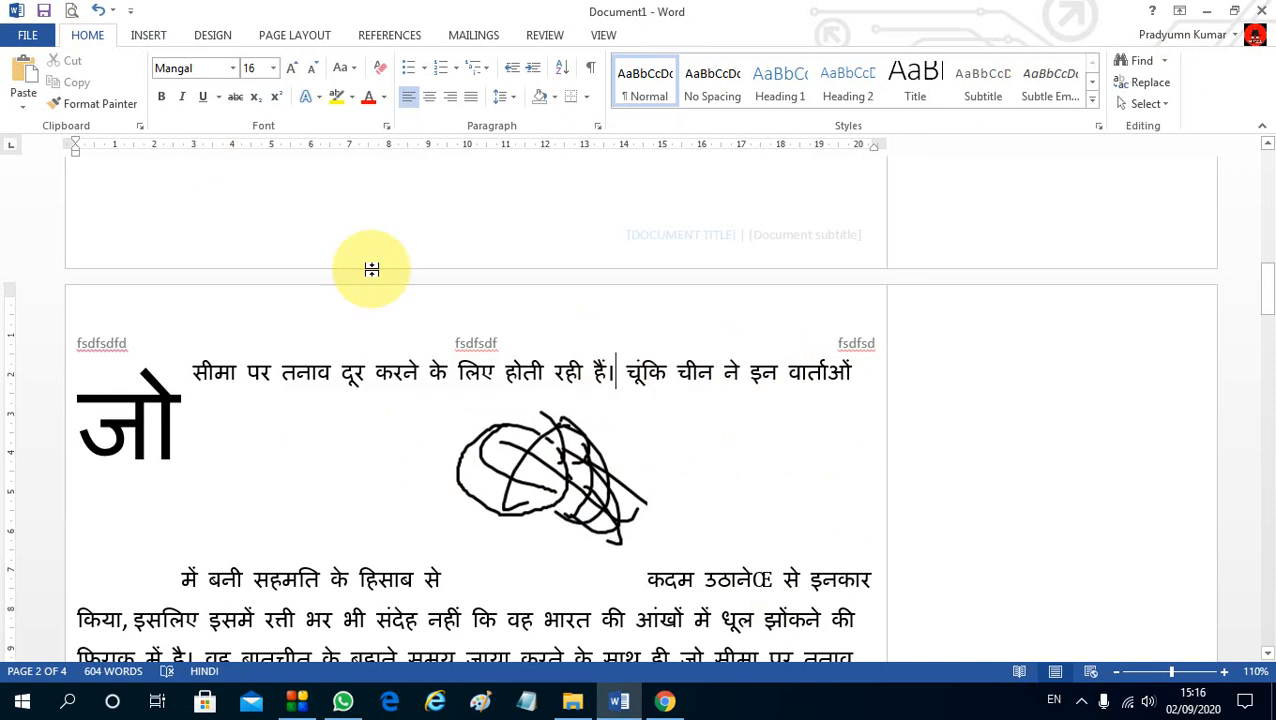
Show the Clipboard pane and review the basic and advanced settings of the Font dialog.
{"action": "left_click", "coordinate": [140, 126]}
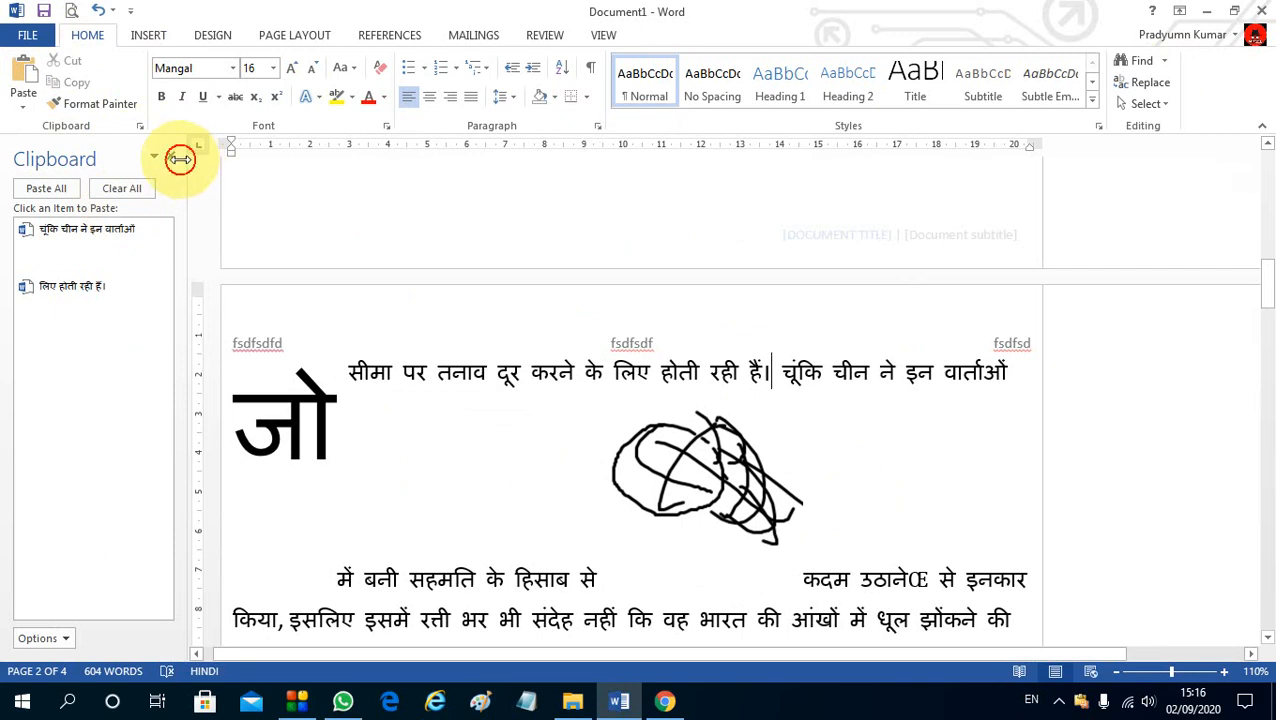
{"action": "left_click", "coordinate": [386, 126]}
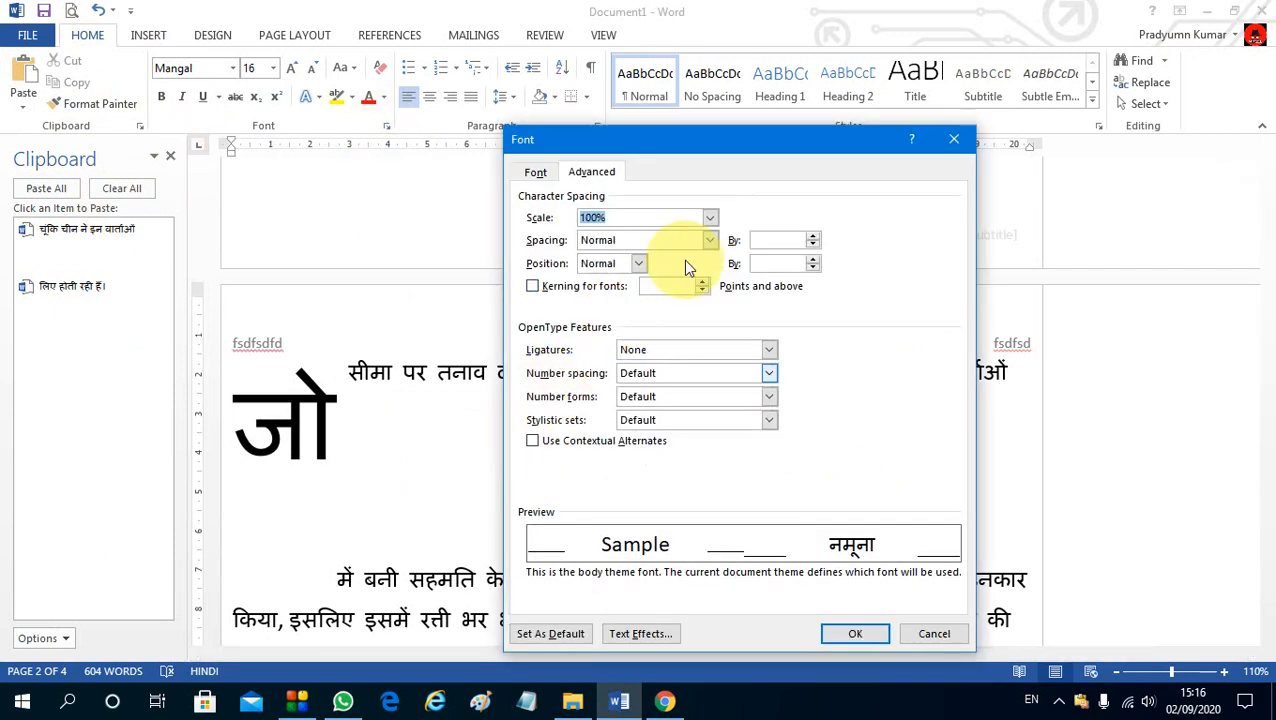
{"action": "left_click", "coordinate": [536, 172]}
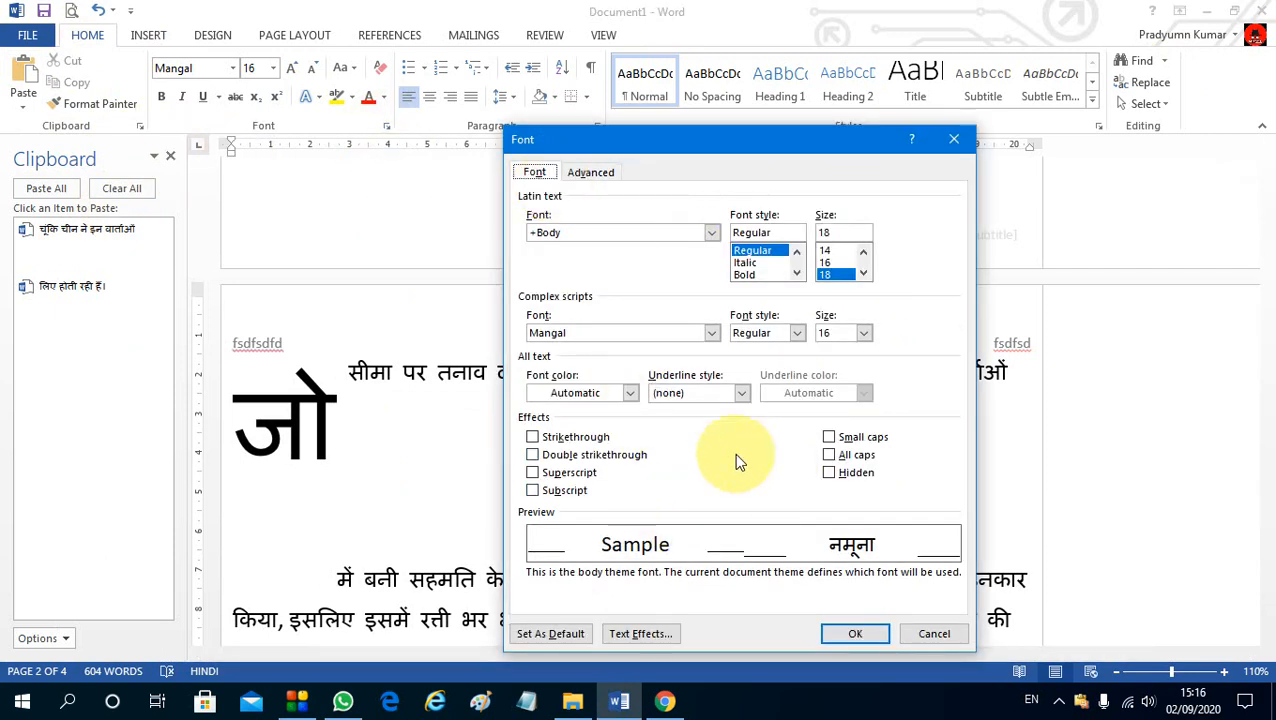
{"action": "left_click", "coordinate": [590, 172]}
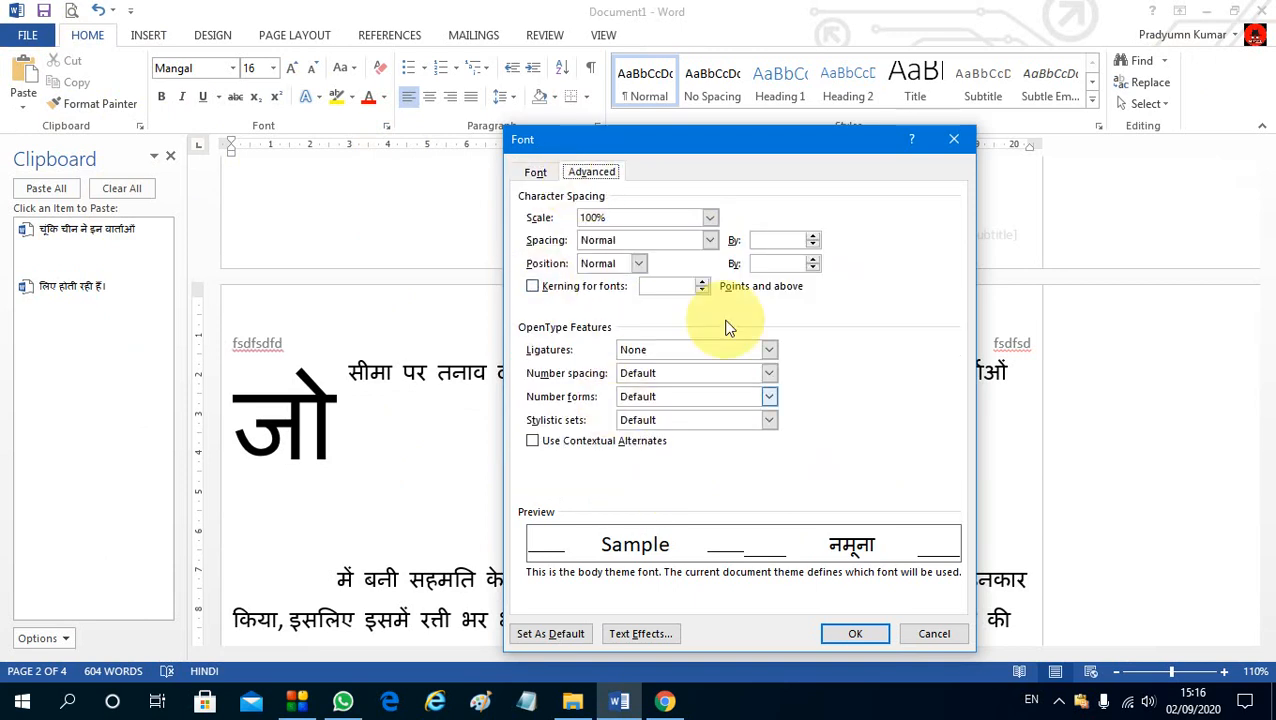
{"action": "left_click", "coordinate": [957, 140]}
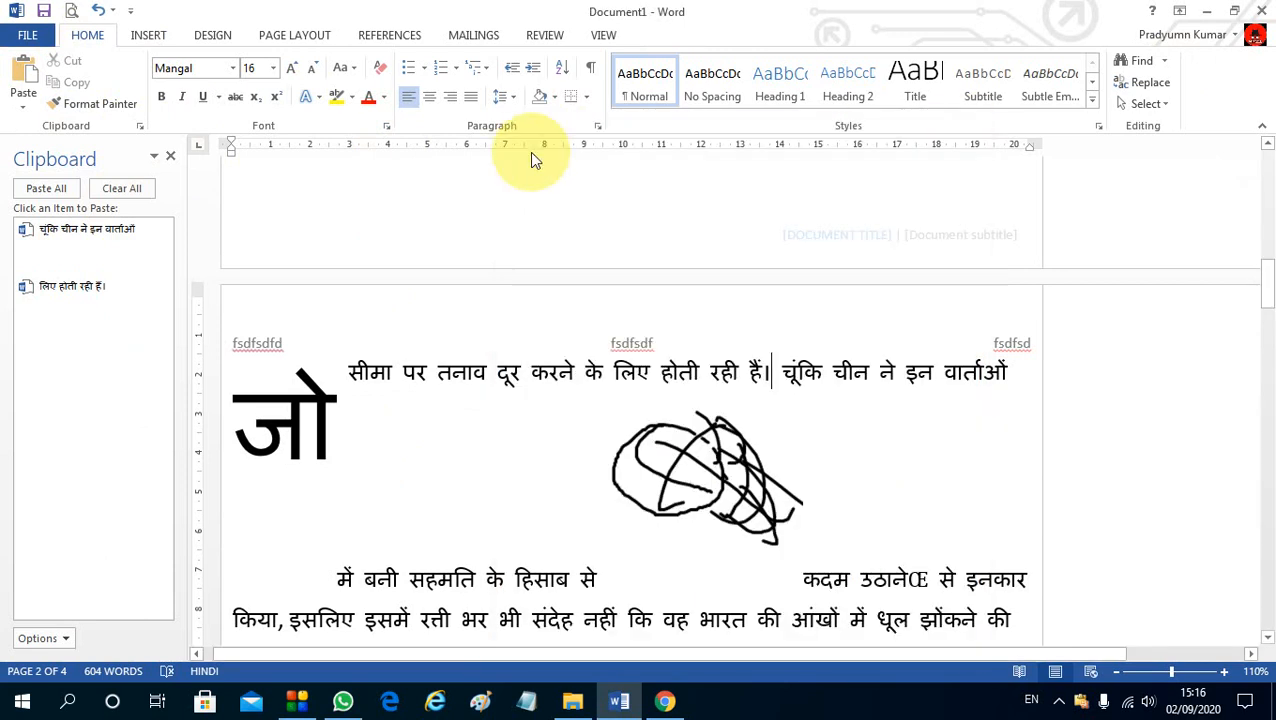
Review the Paragraph dialog's indents and spacing settings and its line and page break settings.
{"action": "left_click", "coordinate": [597, 126]}
{"action": "left_click", "coordinate": [495, 206]}
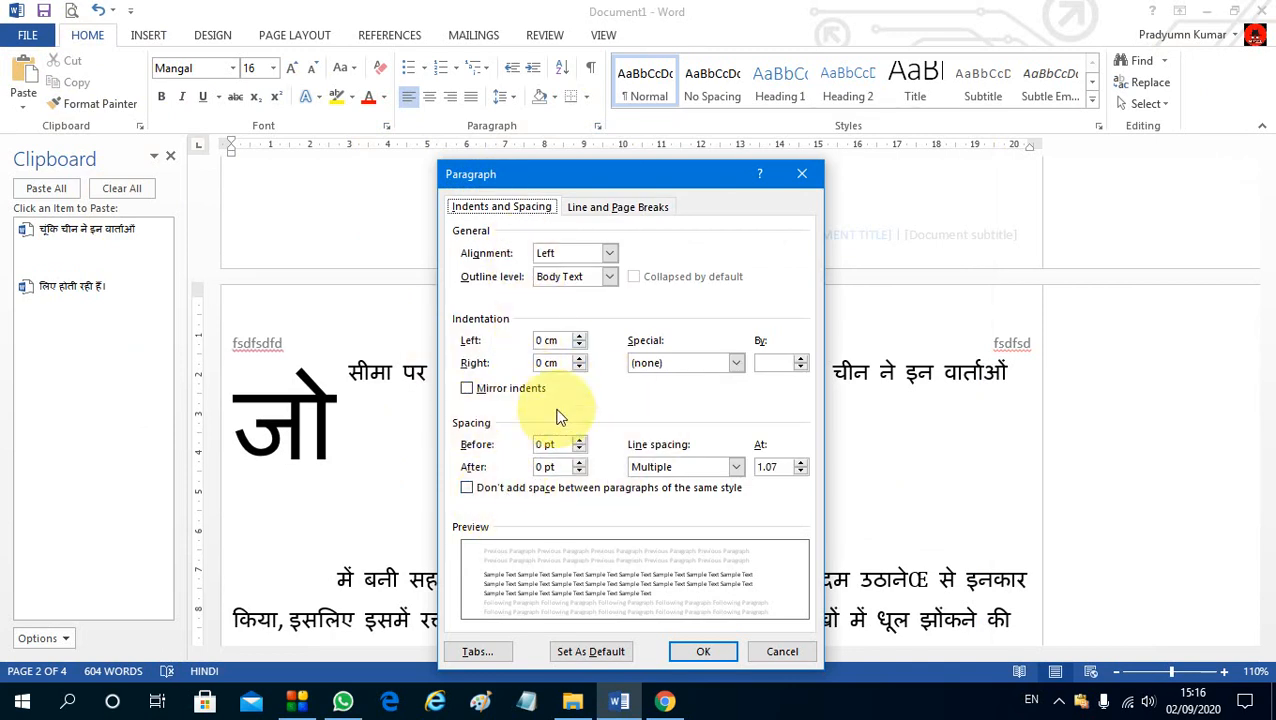
{"action": "left_click", "coordinate": [620, 207]}
{"action": "left_click", "coordinate": [802, 174]}
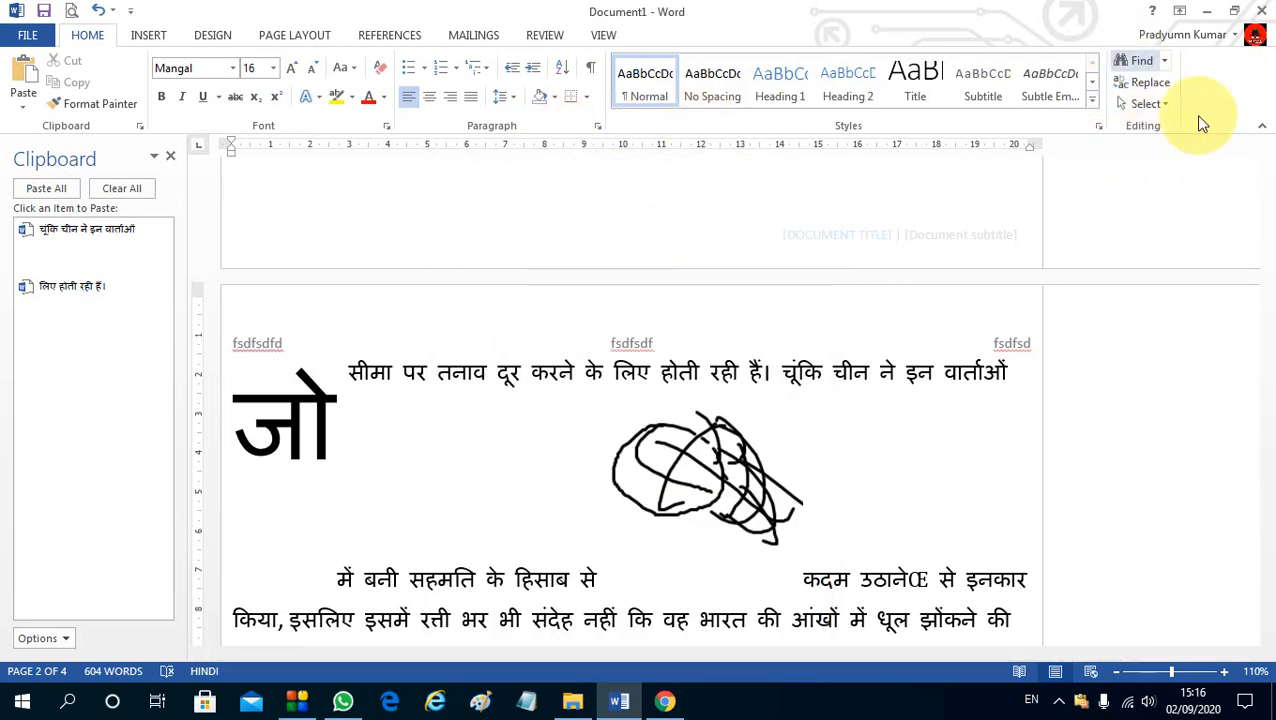
Review the available shapes and the SmartArt graphic layouts without inserting any.
{"action": "left_click", "coordinate": [162, 35]}
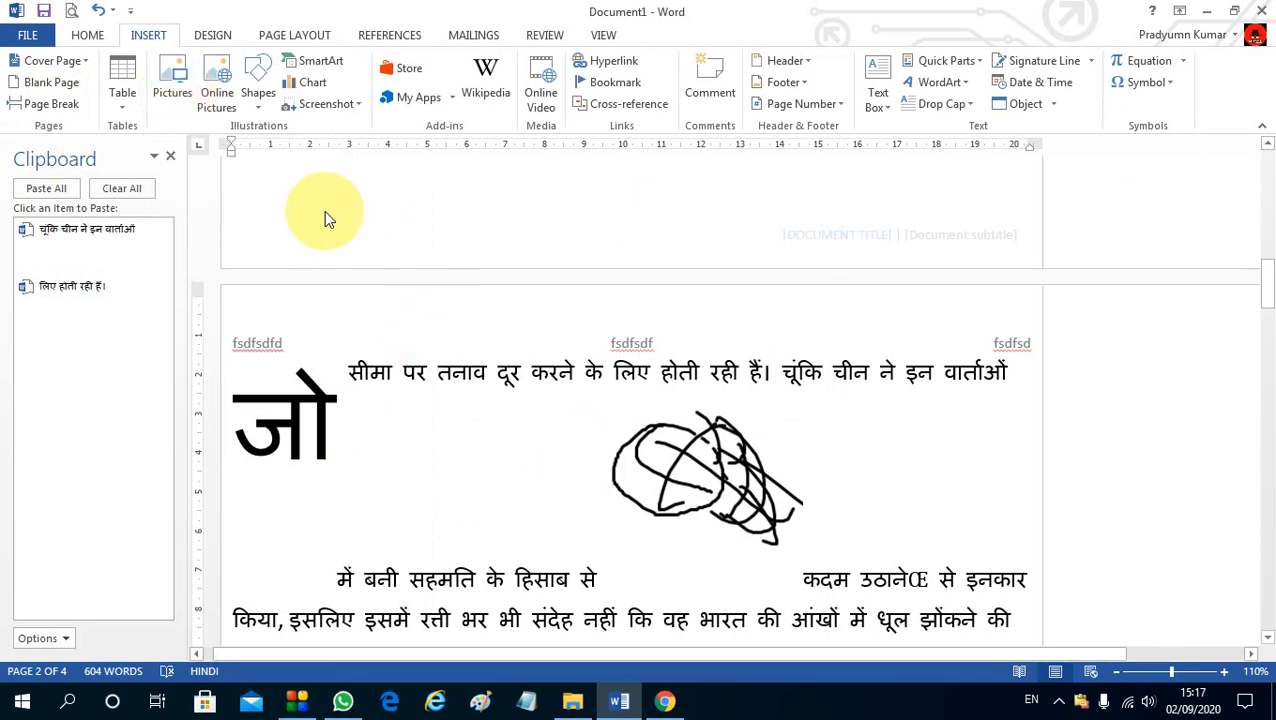
{"action": "left_click", "coordinate": [270, 94]}
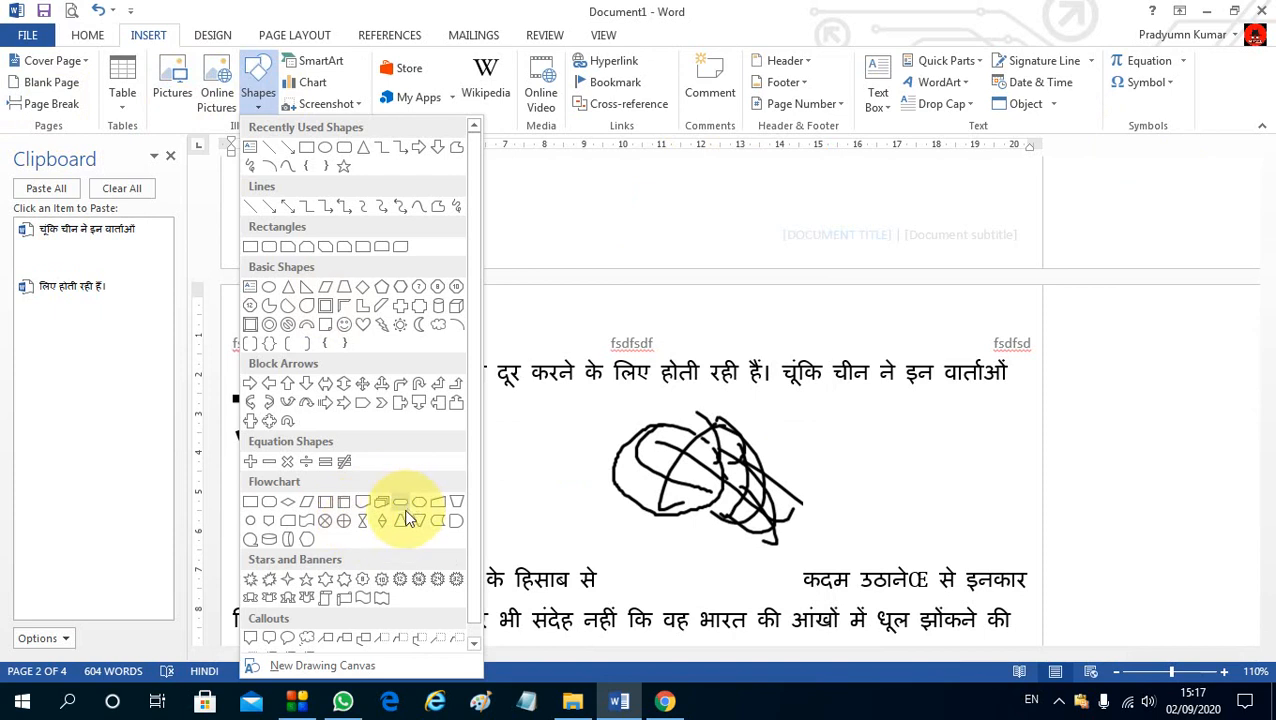
{"action": "left_click", "coordinate": [313, 61]}
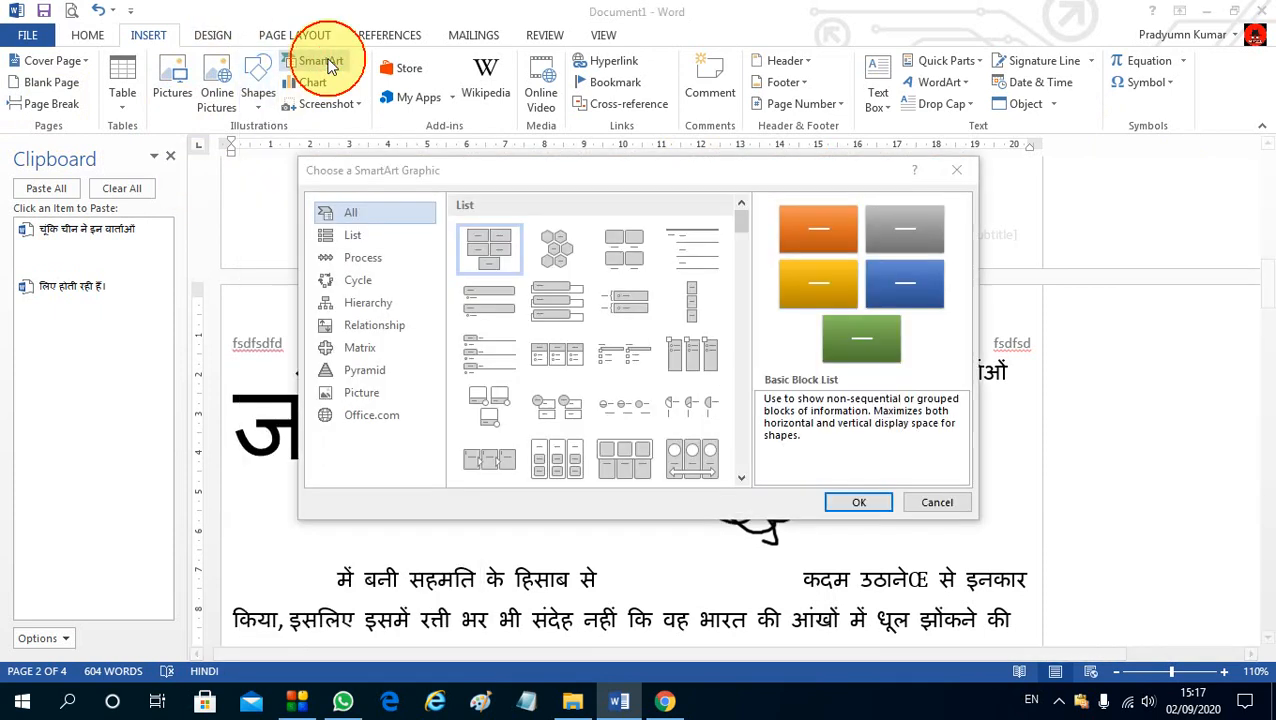
{"action": "left_click", "coordinate": [948, 172]}
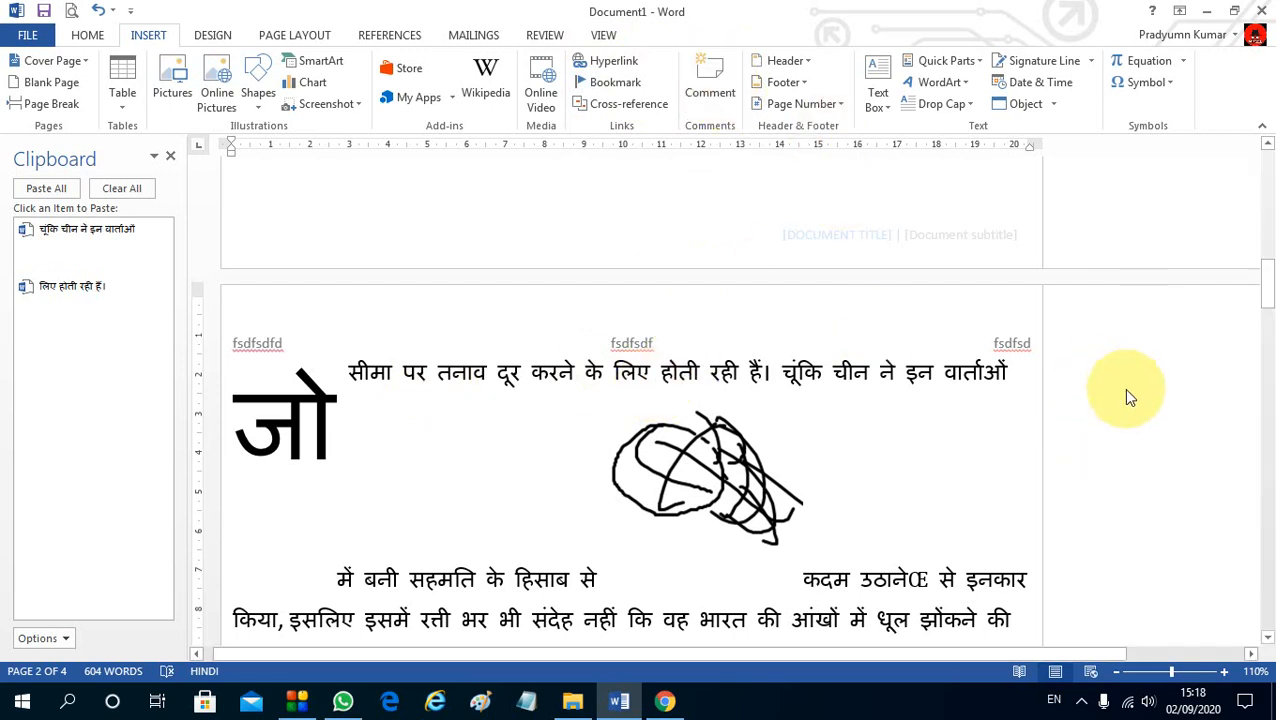
Review the Page Number, Text Box, WordArt, Quick Parts and Drop Cap options from the first page.
{"action": "scroll", "coordinate": [1128, 392], "scroll_direction": "up", "scroll_amount": 5}
{"action": "scroll", "coordinate": [1128, 392], "scroll_direction": "up", "scroll_amount": 5}
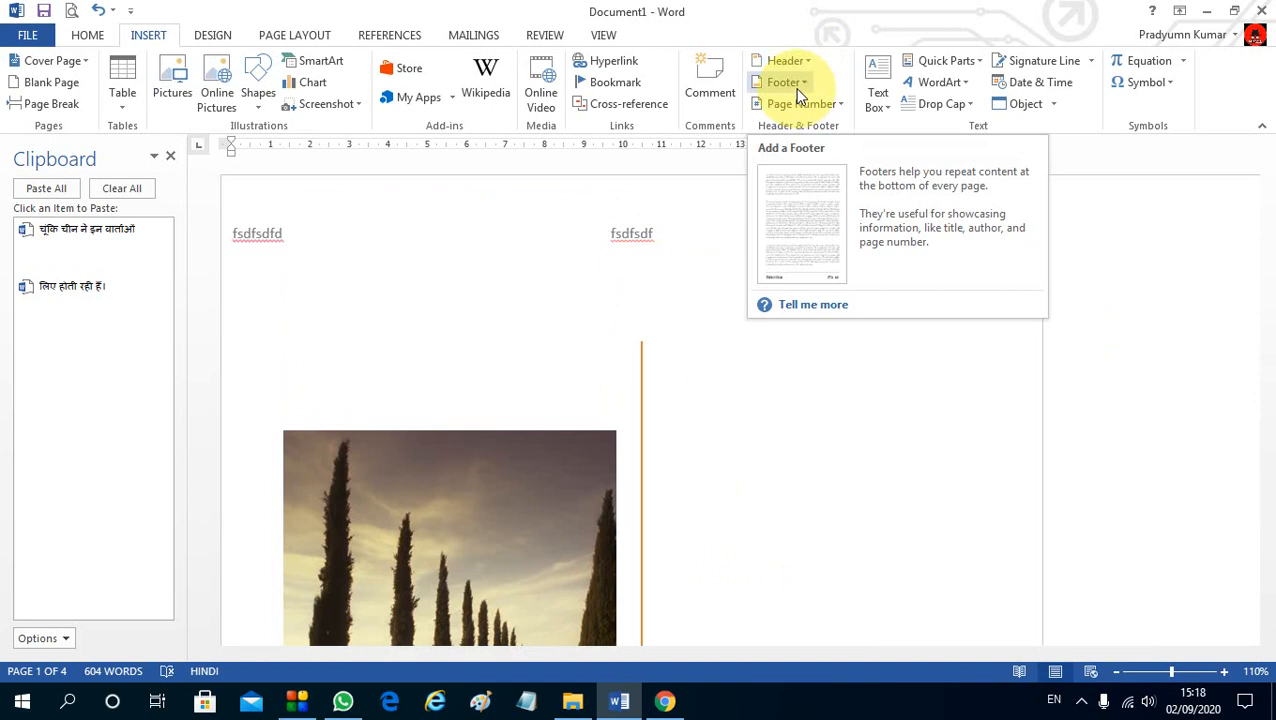
{"action": "left_click", "coordinate": [806, 104]}
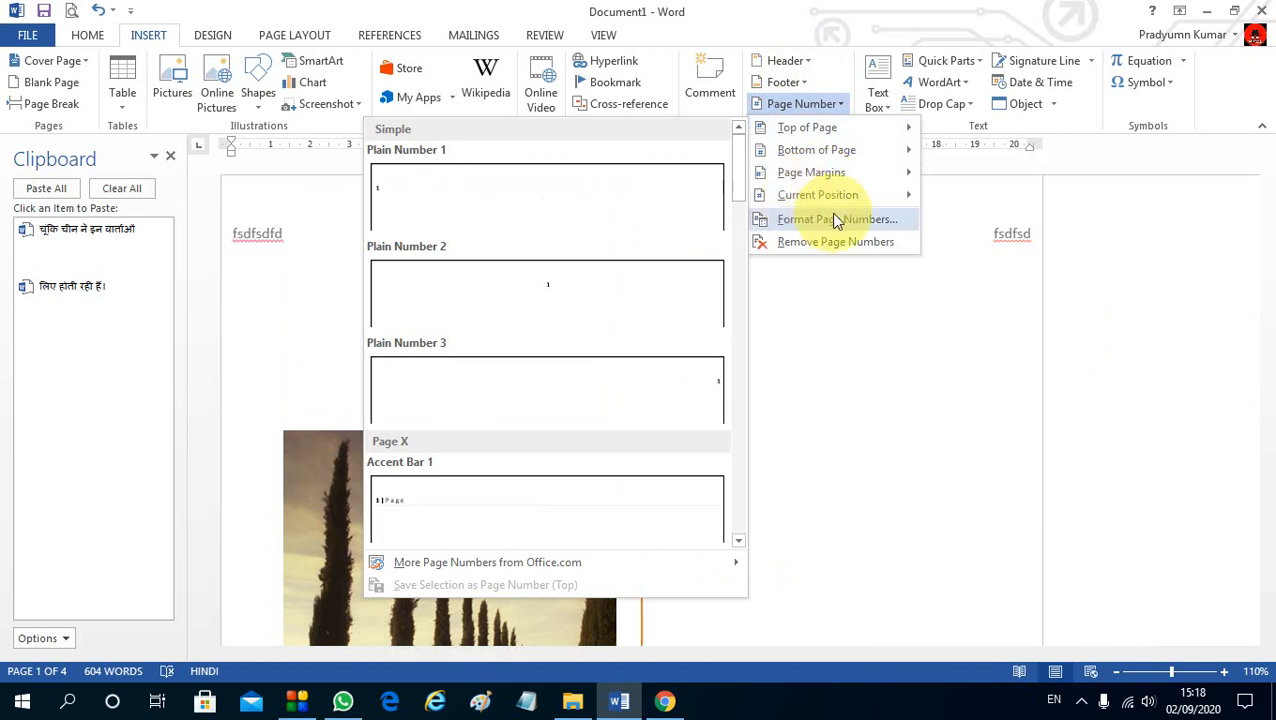
{"action": "left_click", "coordinate": [882, 82]}
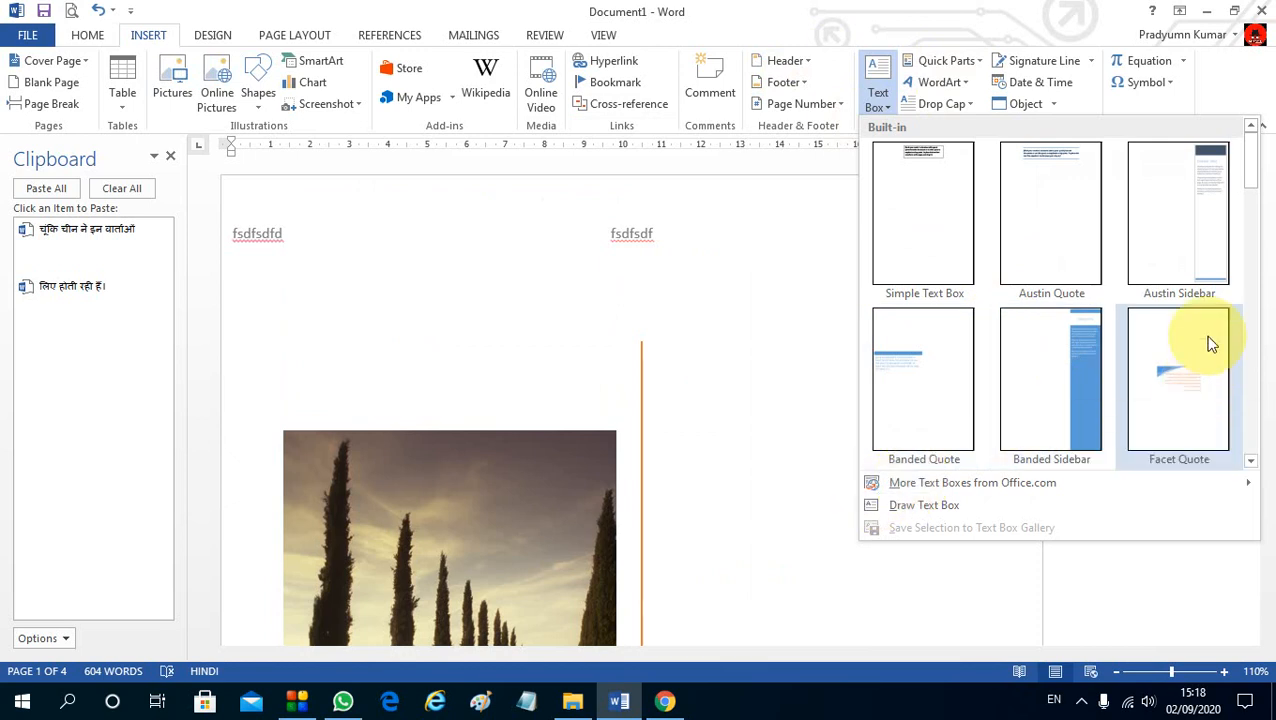
{"action": "left_click", "coordinate": [953, 88]}
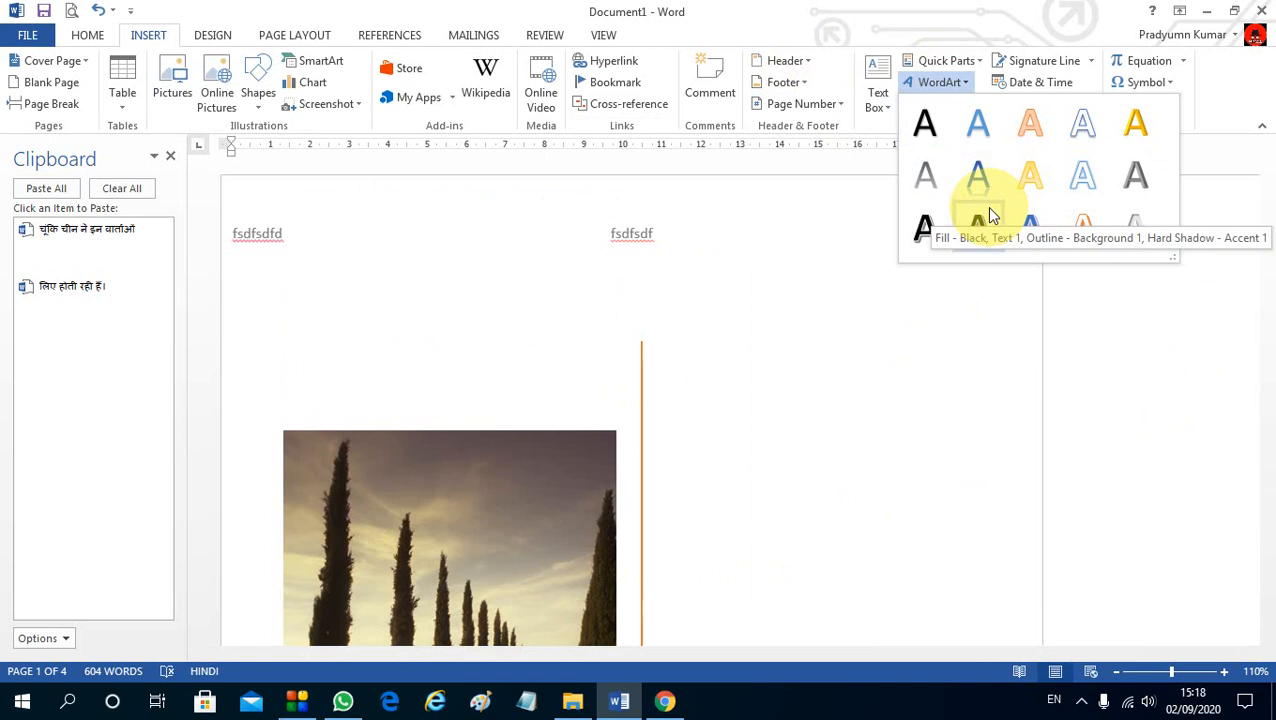
{"action": "left_click", "coordinate": [942, 62]}
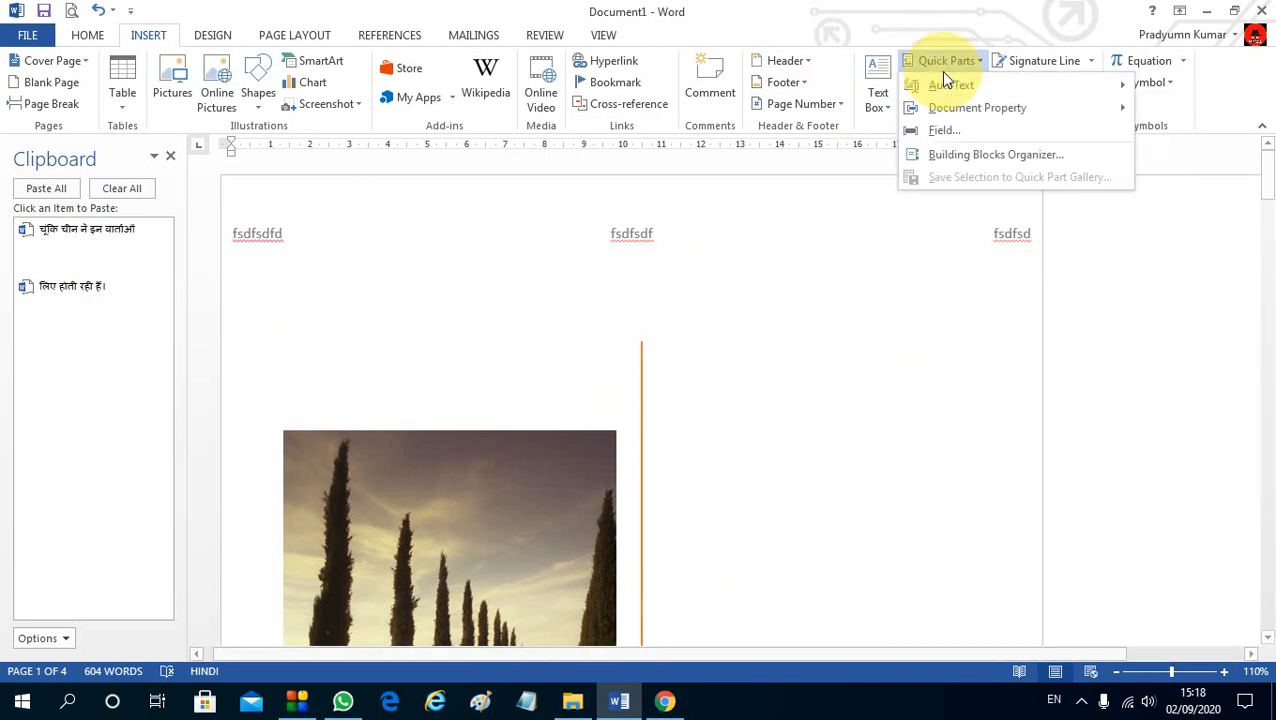
{"action": "left_click", "coordinate": [957, 113]}
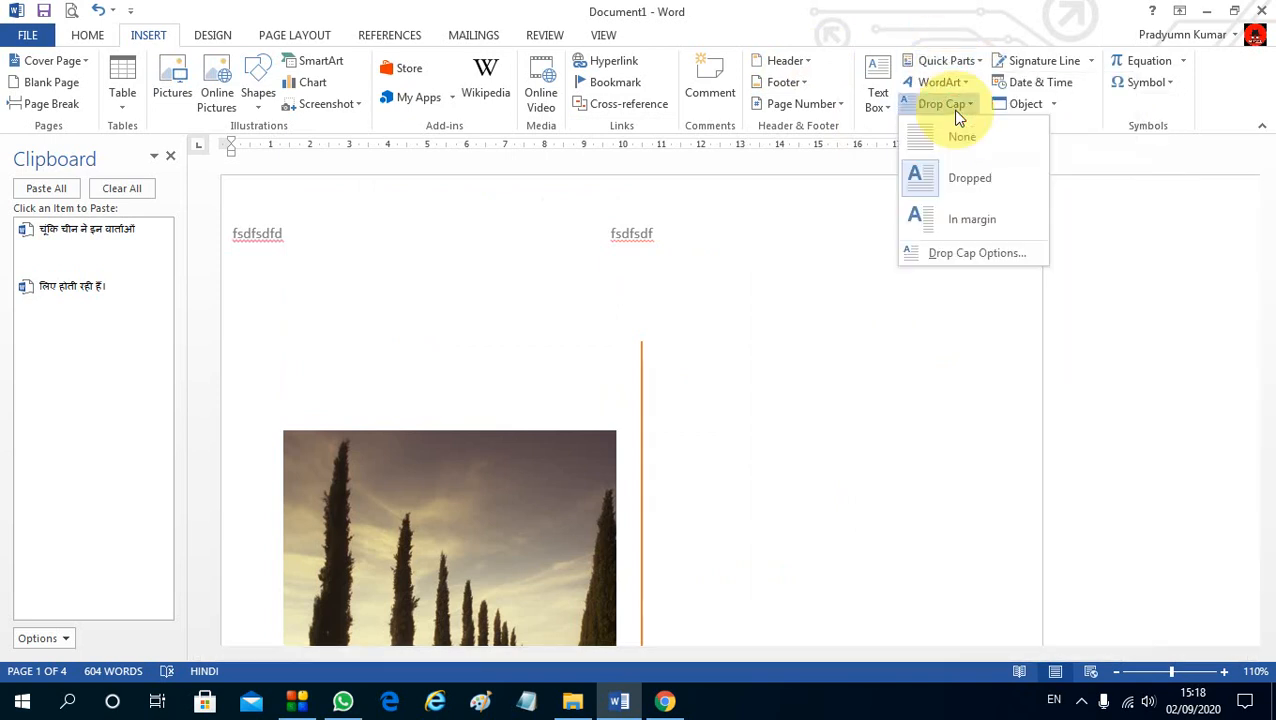
{"action": "left_click", "coordinate": [902, 437]}
{"action": "scroll", "coordinate": [813, 447], "scroll_direction": "down", "scroll_amount": 8}
{"action": "scroll", "coordinate": [552, 475], "scroll_direction": "down", "scroll_amount": 15}
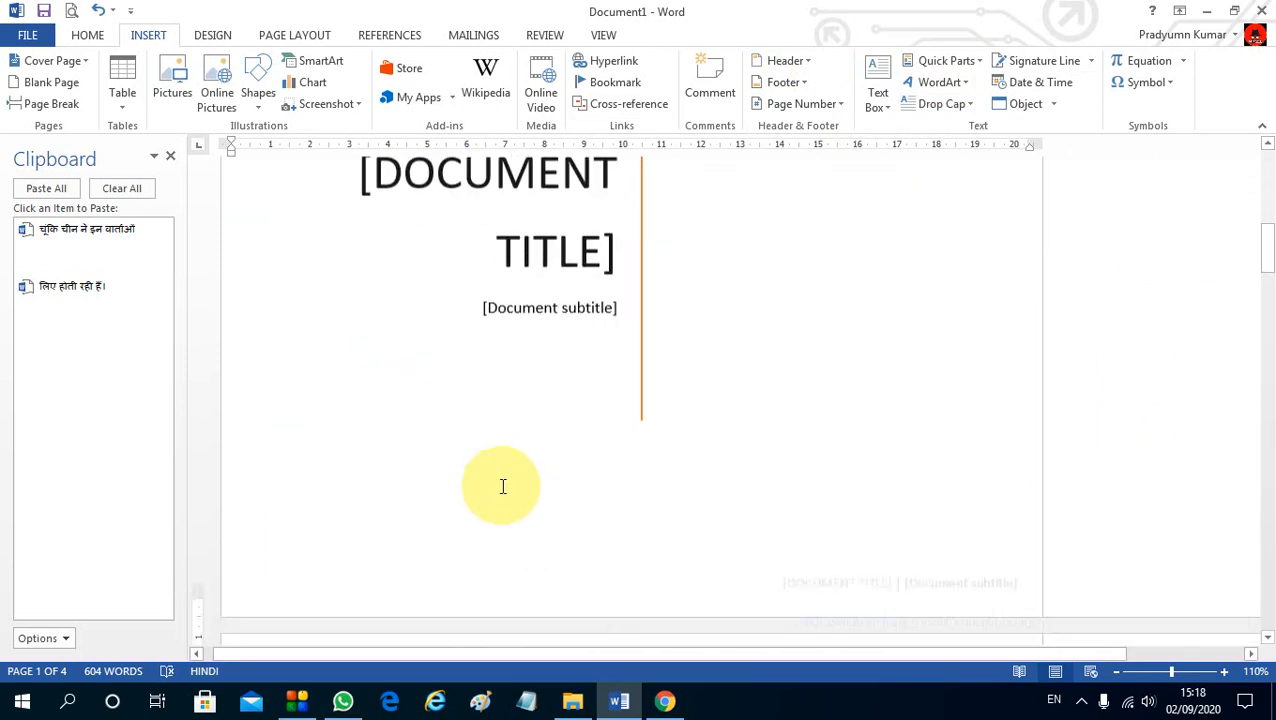
Apply a dropped initial capital to the first letter of the paragraph below the table on page 3.
{"action": "scroll", "coordinate": [393, 410], "scroll_direction": "down", "scroll_amount": 15}
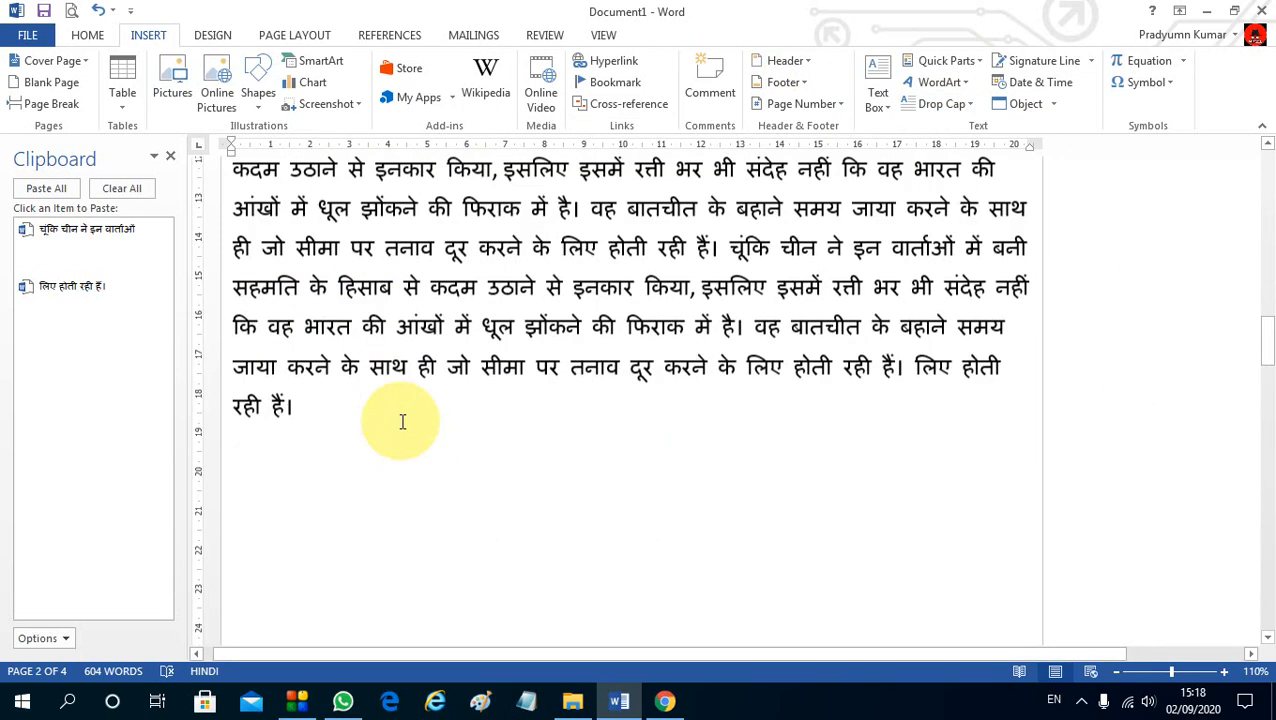
{"action": "left_click_drag", "start_coordinate": [240, 544], "coordinate": [231, 541]}
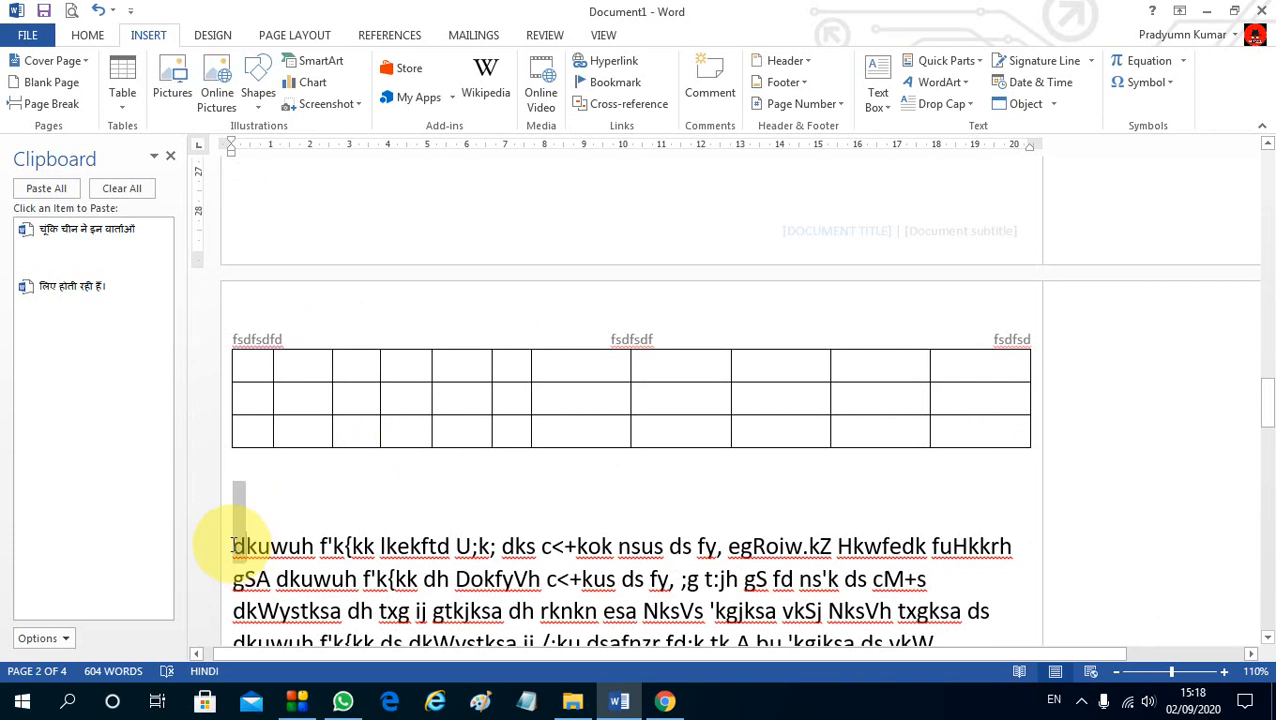
{"action": "left_click", "coordinate": [942, 105]}
{"action": "left_click", "coordinate": [940, 177]}
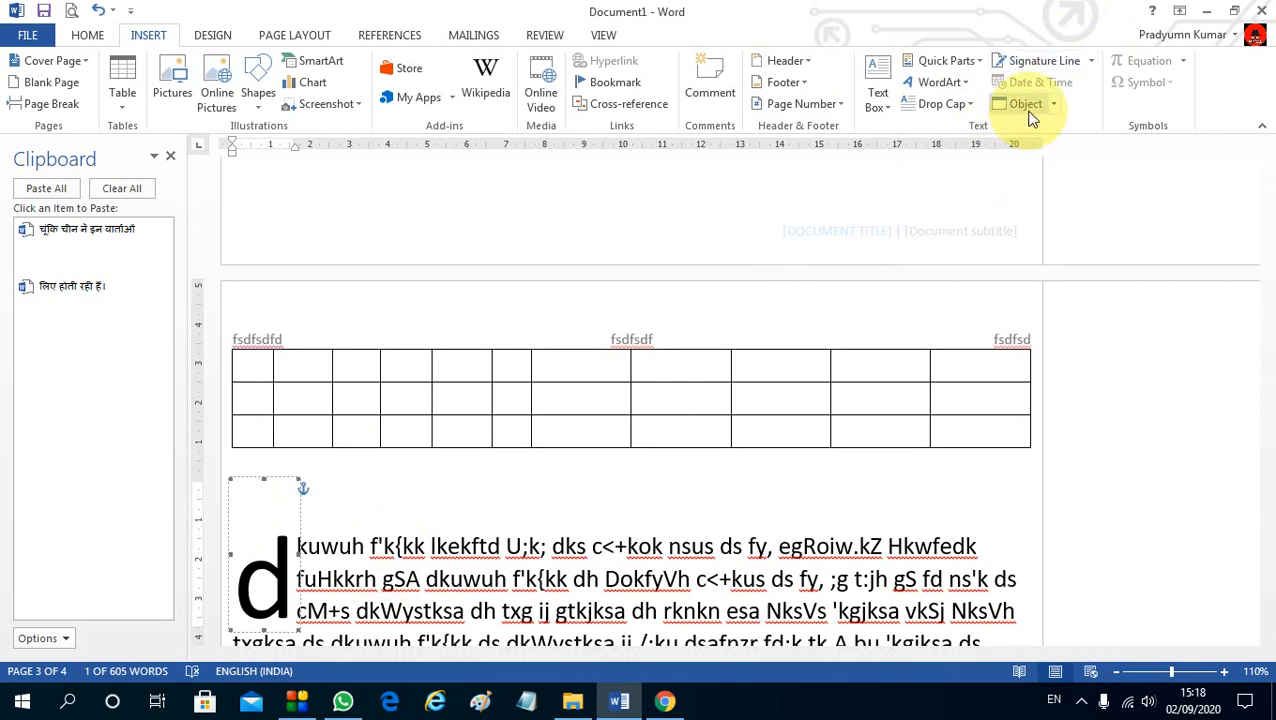
{"action": "left_click", "coordinate": [703, 505]}
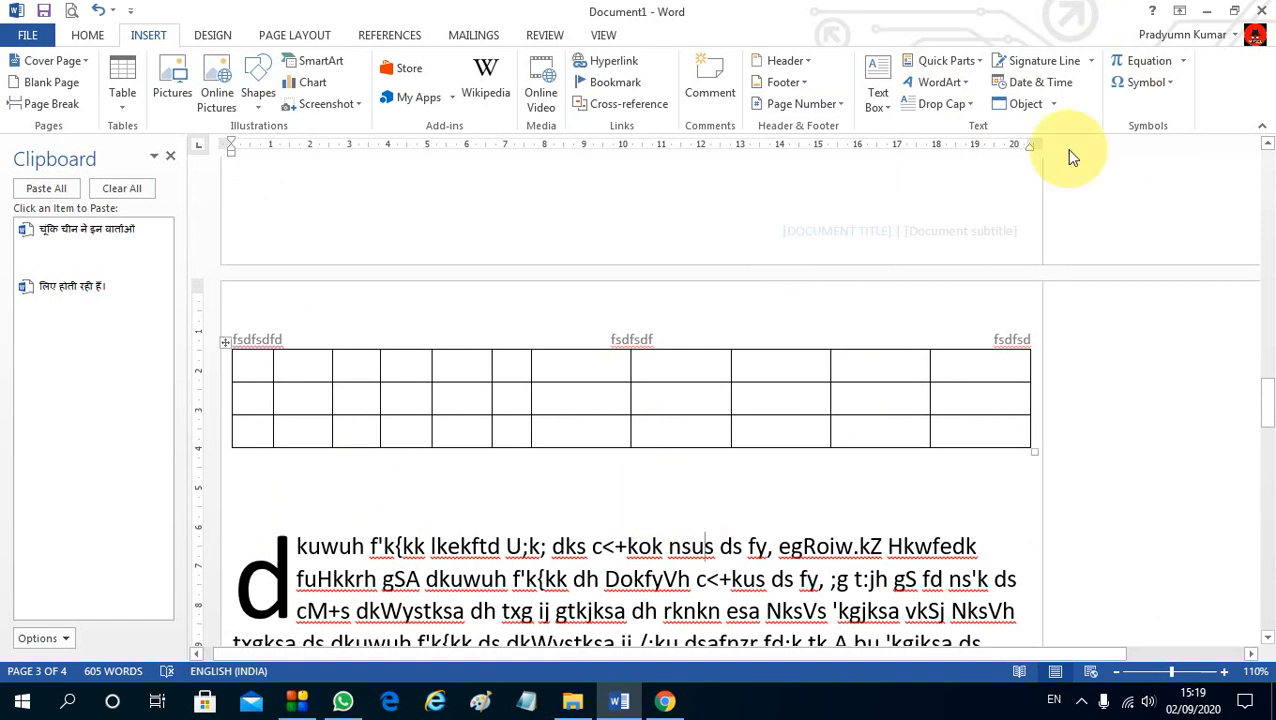
Review the built-in equations and the available symbols without inserting any, and return to the Home commands.
{"action": "left_click", "coordinate": [1183, 62]}
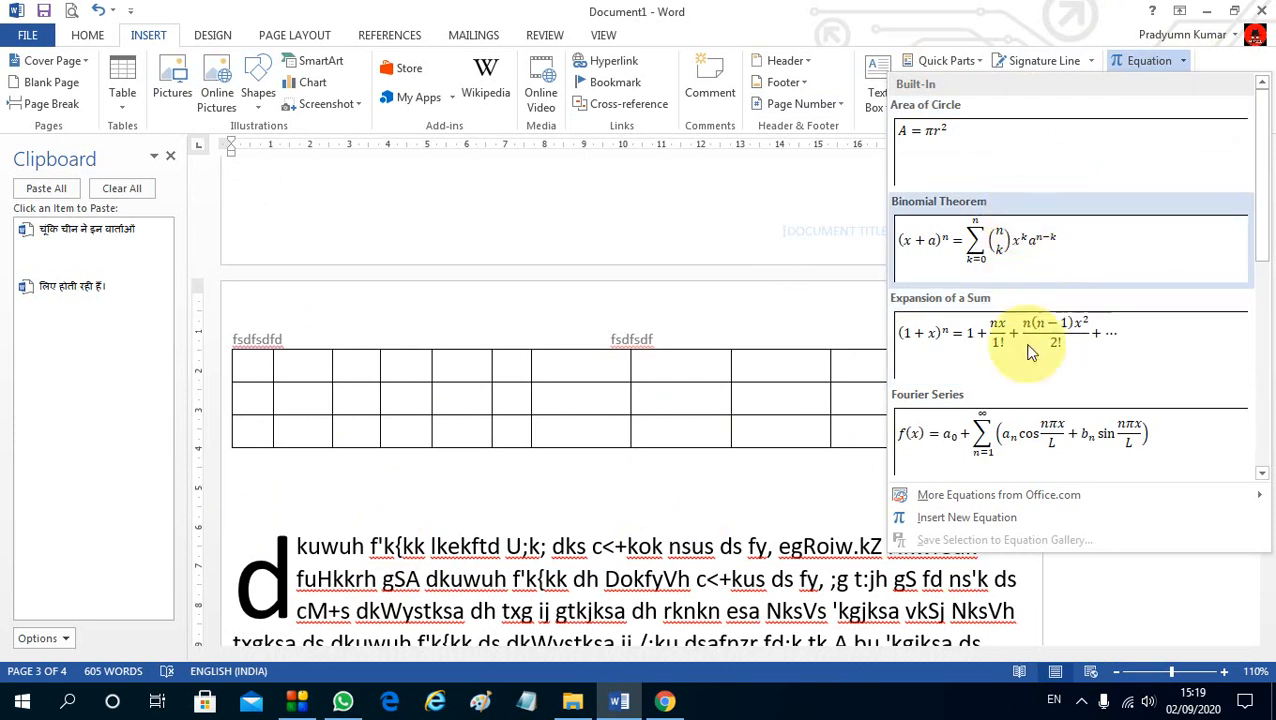
{"action": "left_click", "coordinate": [1183, 62]}
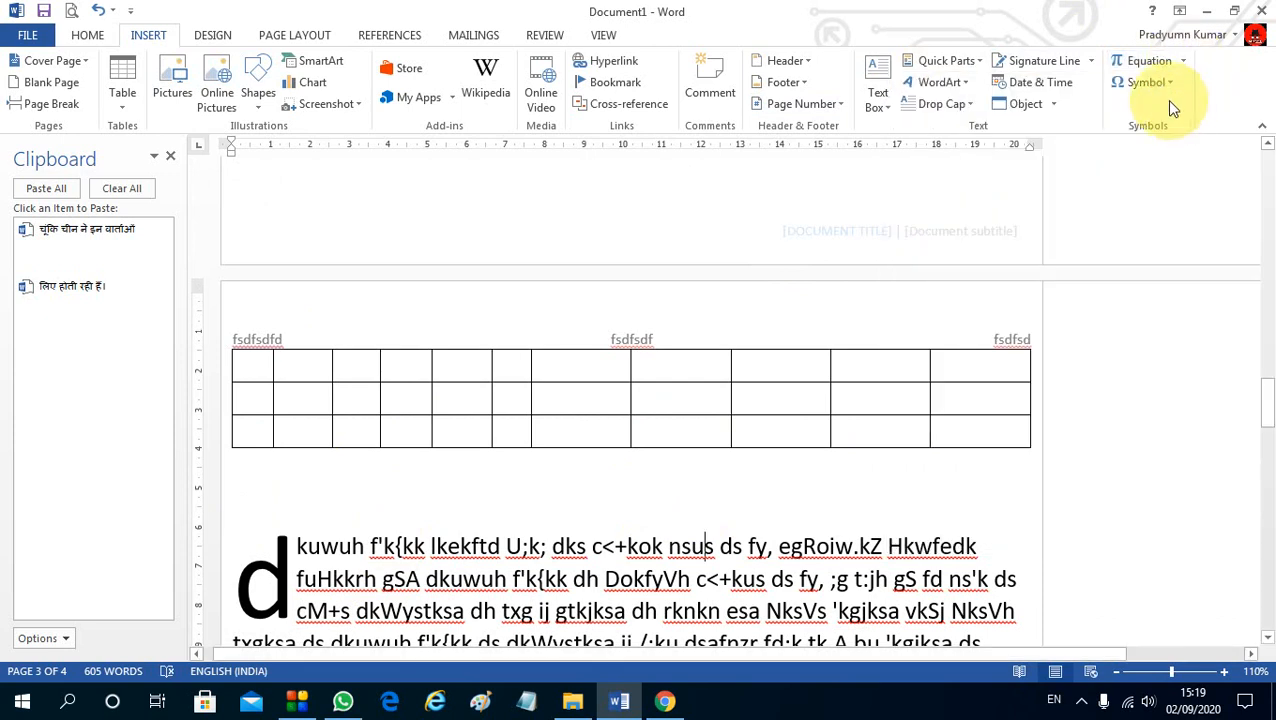
{"action": "left_click", "coordinate": [1165, 83]}
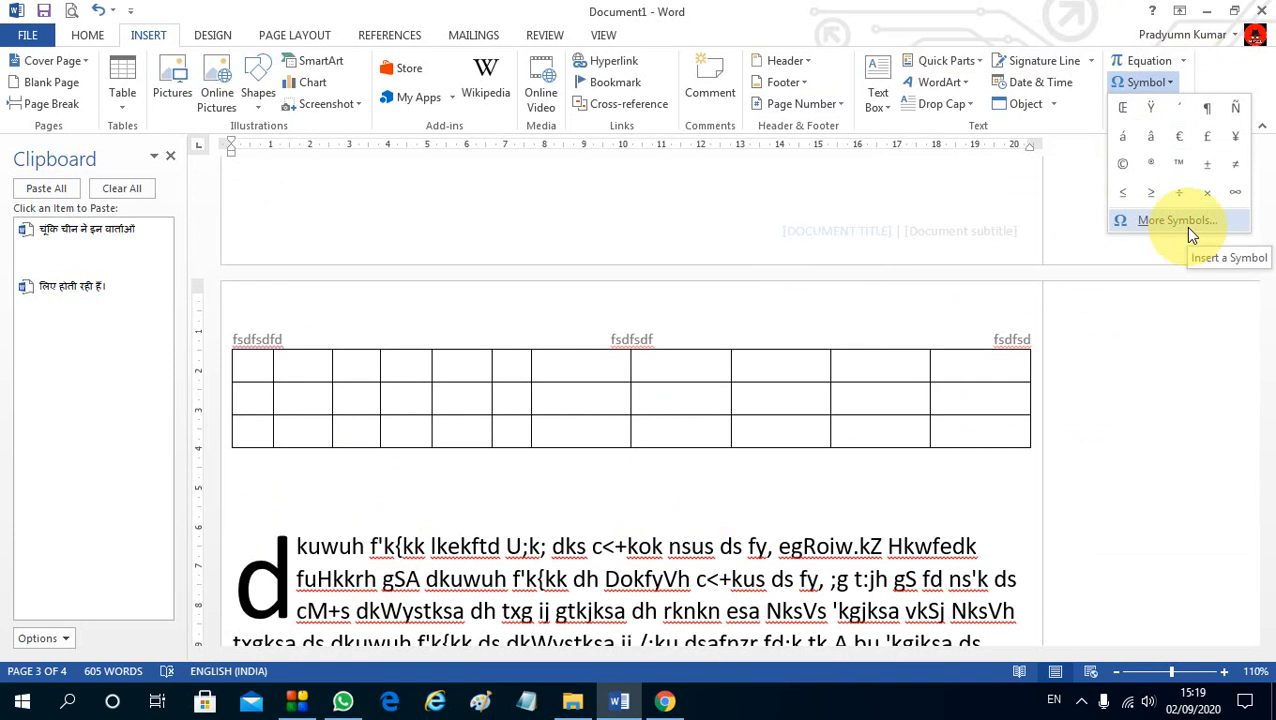
{"action": "left_click", "coordinate": [711, 490]}
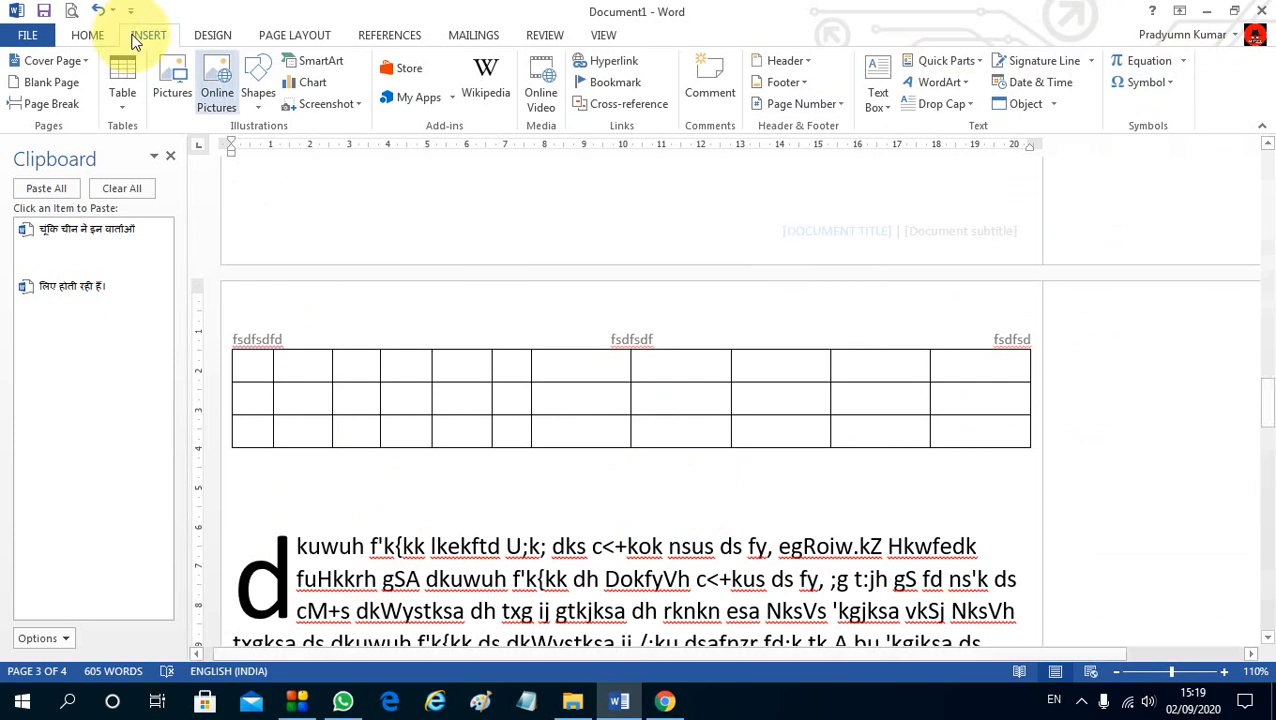
{"action": "left_click", "coordinate": [87, 35]}
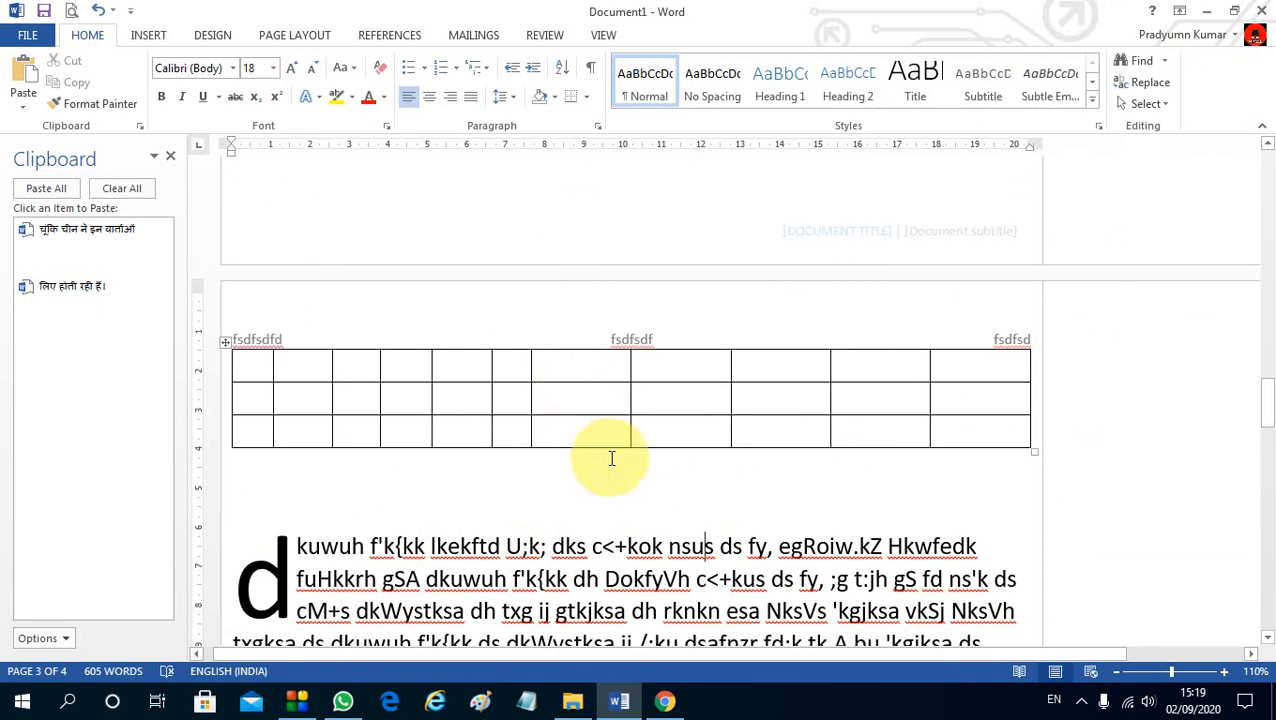
{"action": "left_click", "coordinate": [640, 509]}
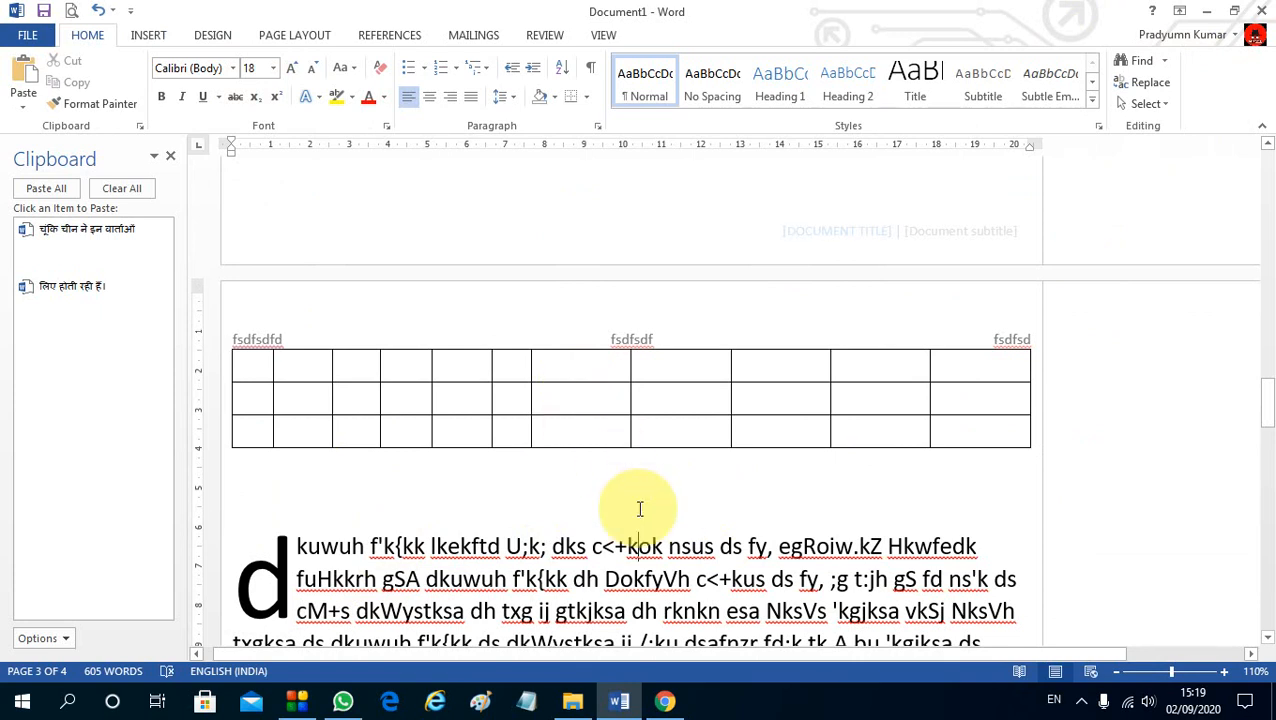